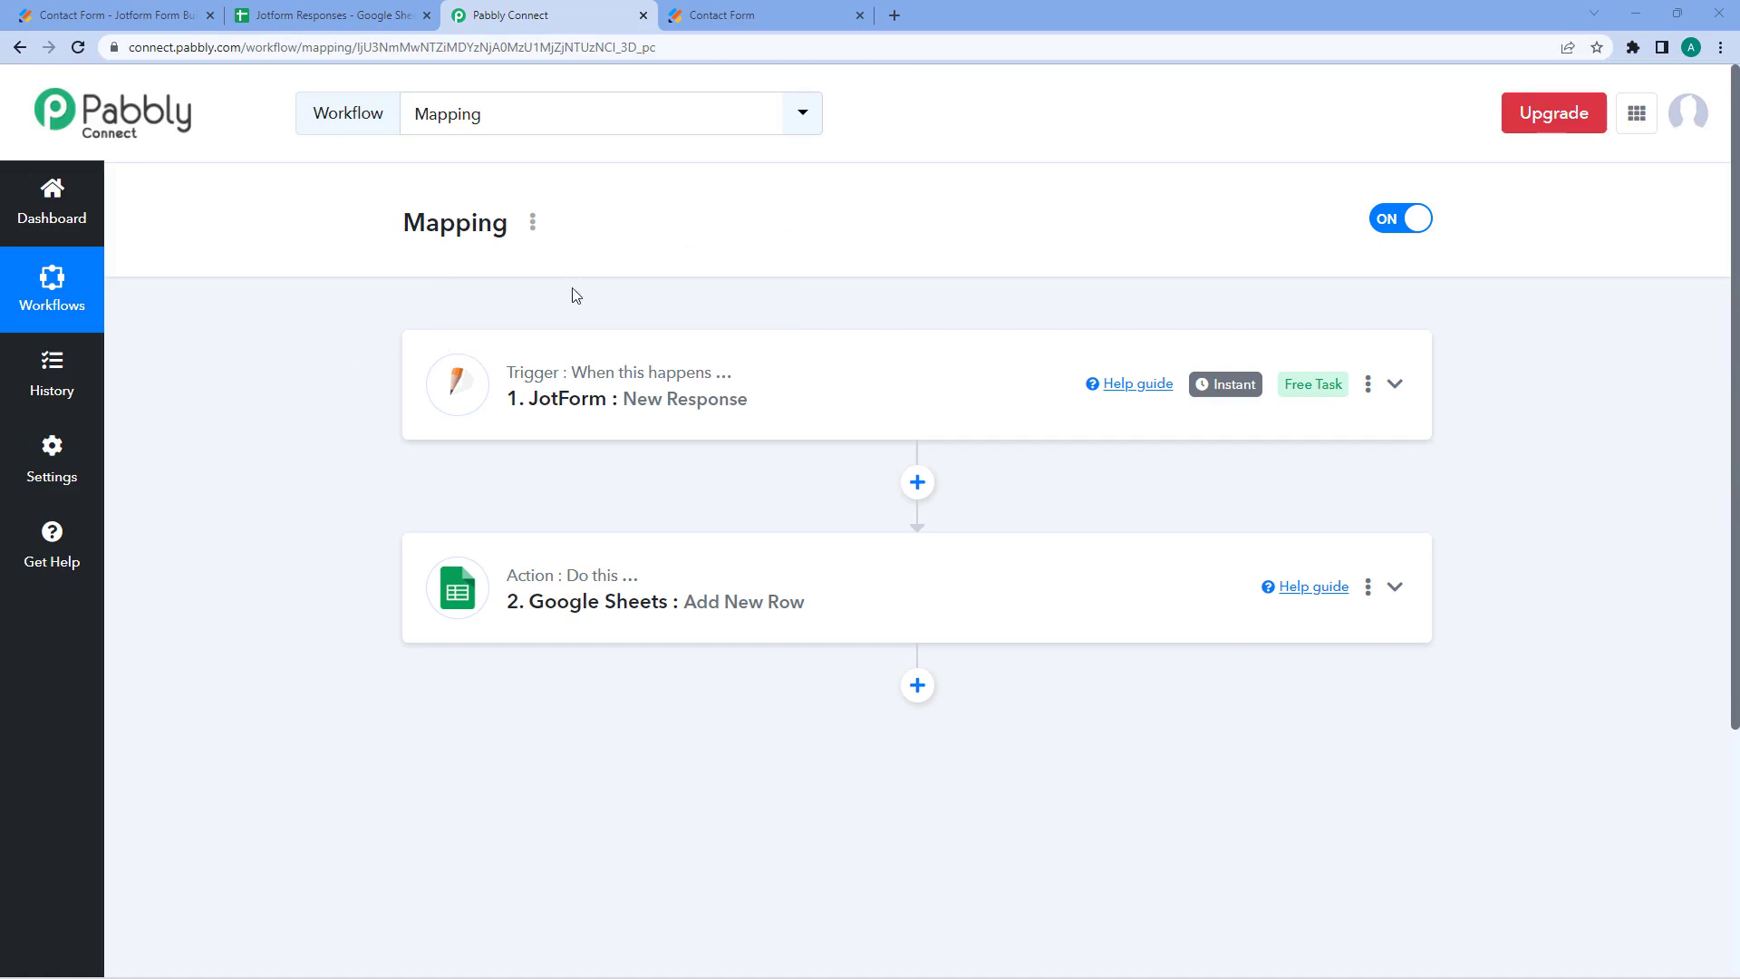
- Expand the JotForm New Response trigger to show its webhook URL and Simple Response setting
{"action": "scroll", "coordinate": [571, 291], "scroll_direction": "down", "scroll_amount": 2}
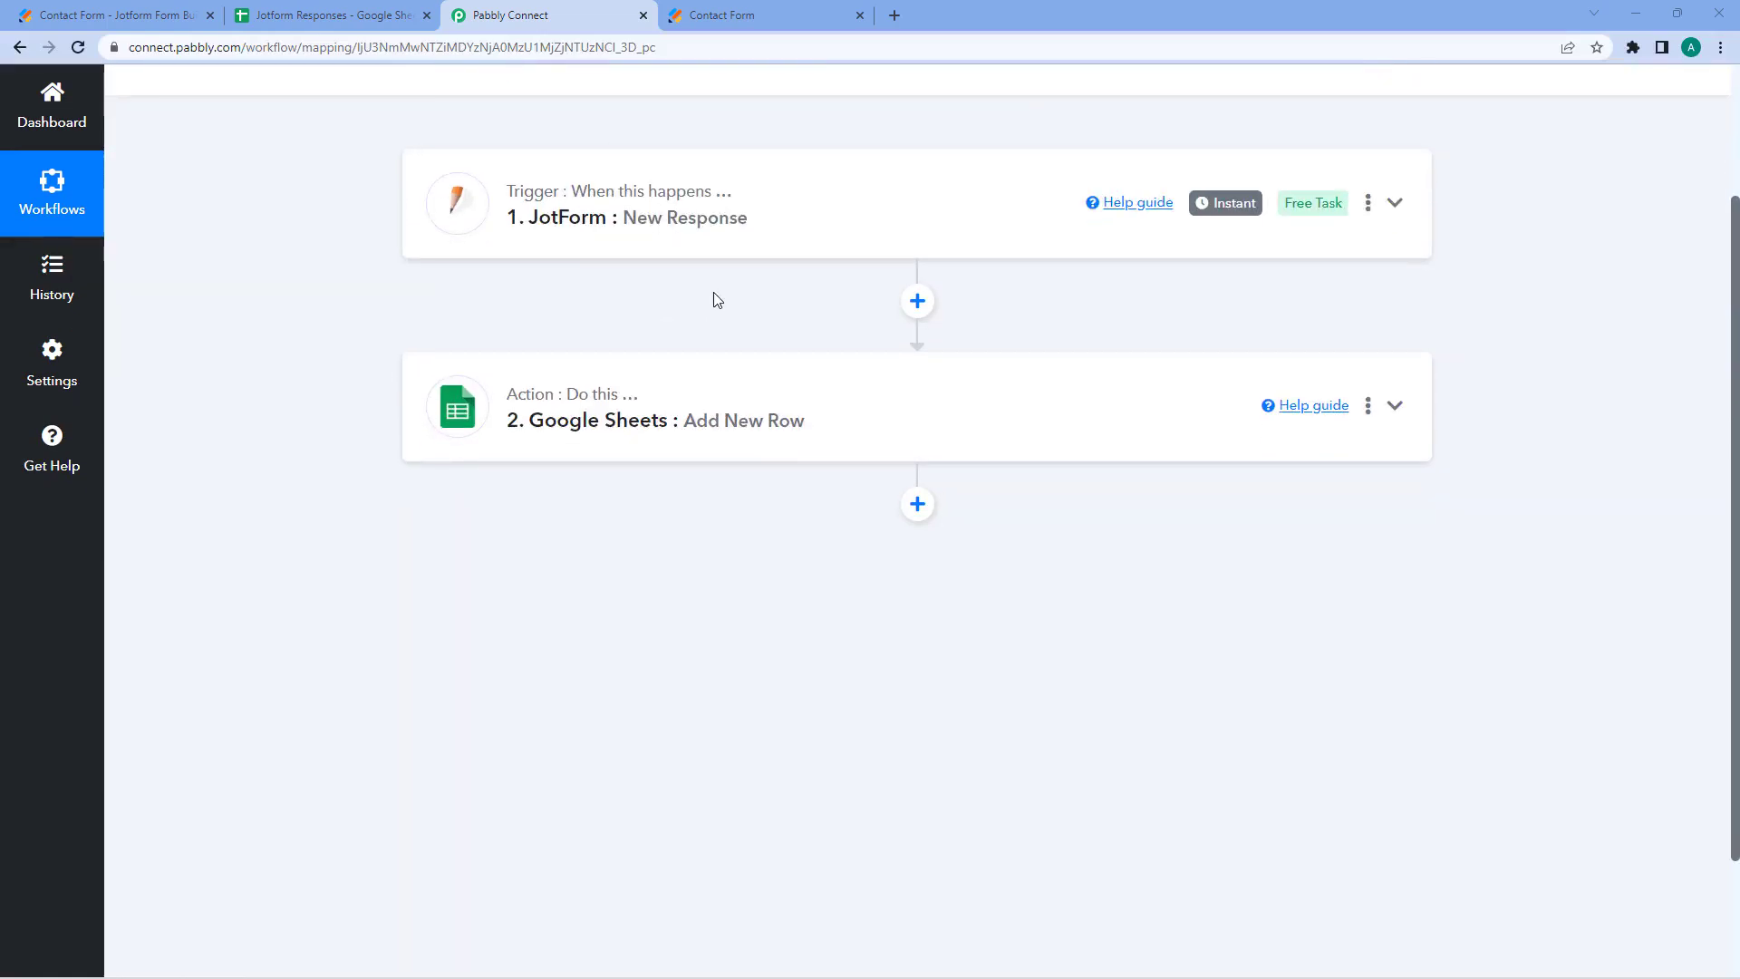
{"action": "left_click", "coordinate": [855, 220]}
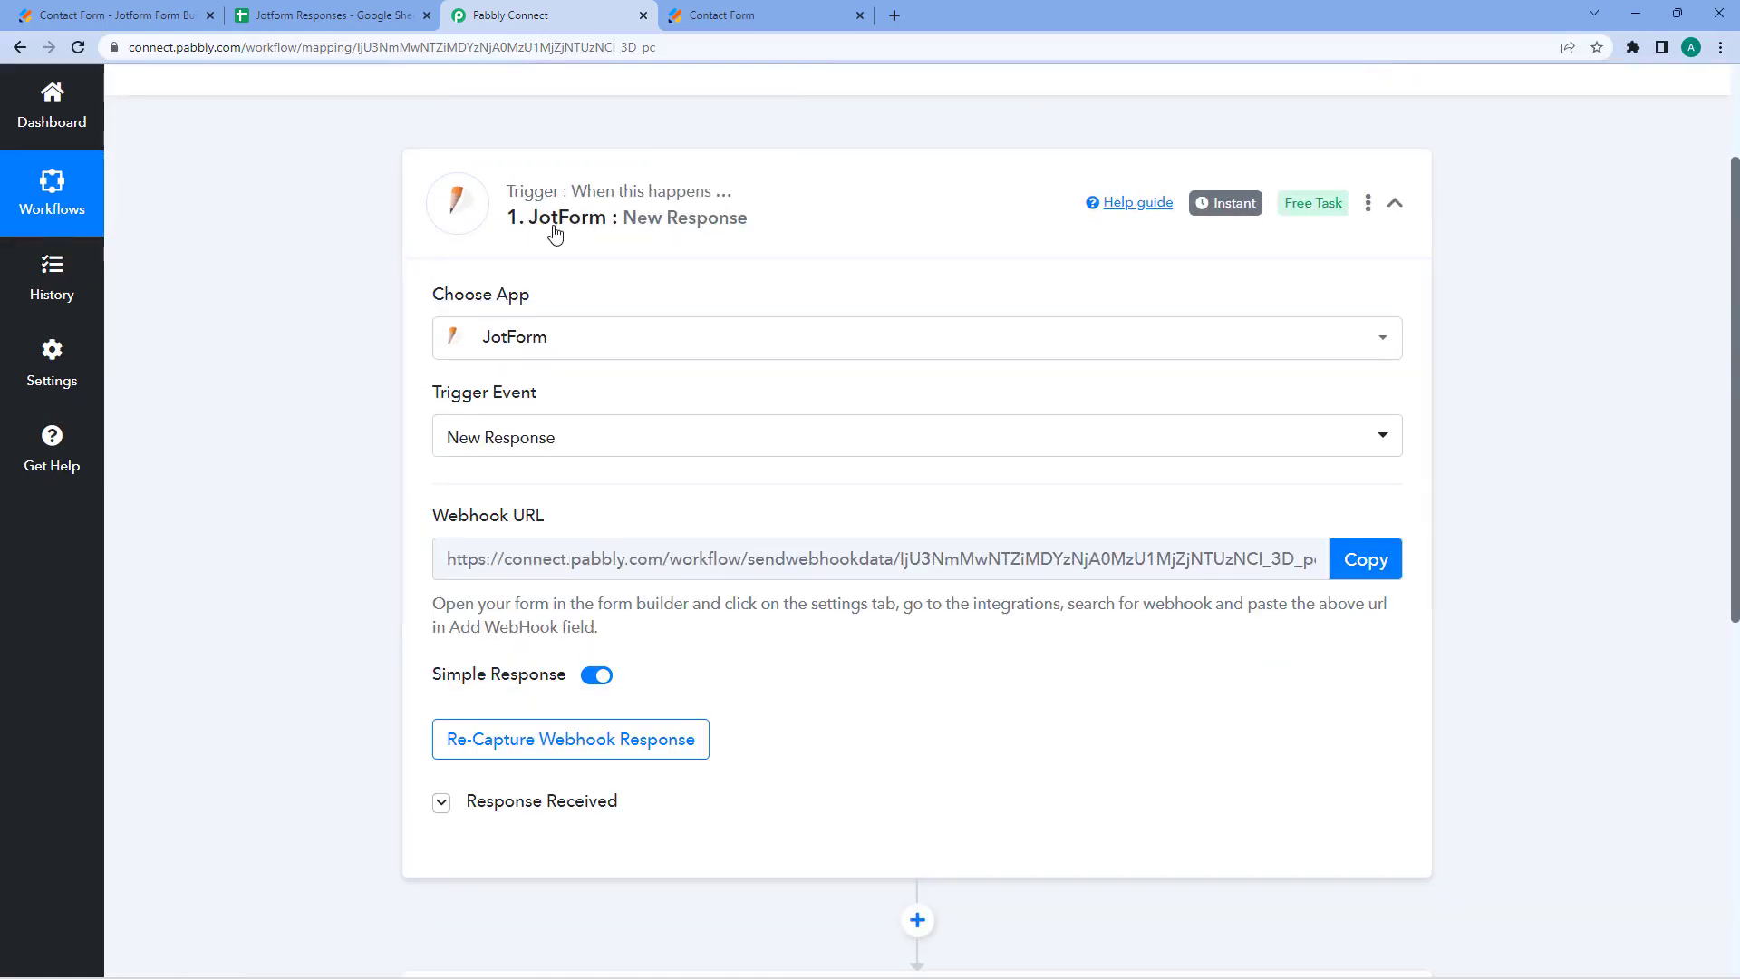
- Review the Response Received label/value table, then expand the Google Sheets Add New Row step
{"action": "scroll", "coordinate": [737, 243], "scroll_direction": "down", "scroll_amount": 2}
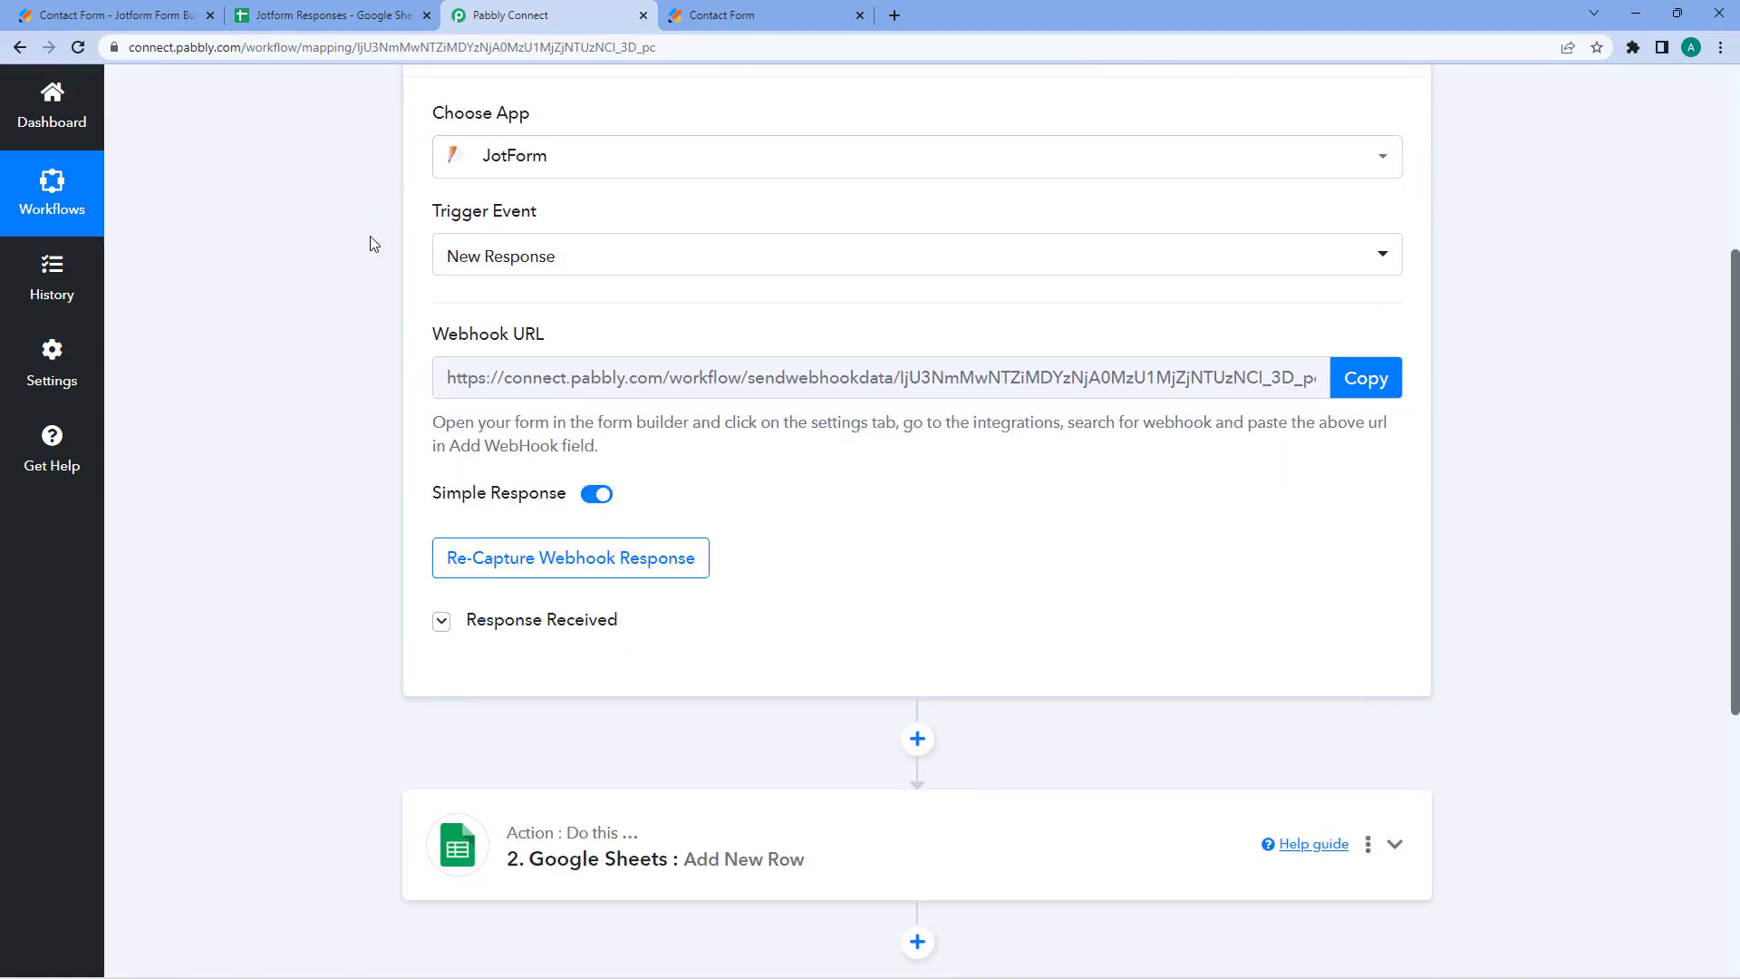
{"action": "scroll", "coordinate": [353, 253], "scroll_direction": "down", "scroll_amount": 1}
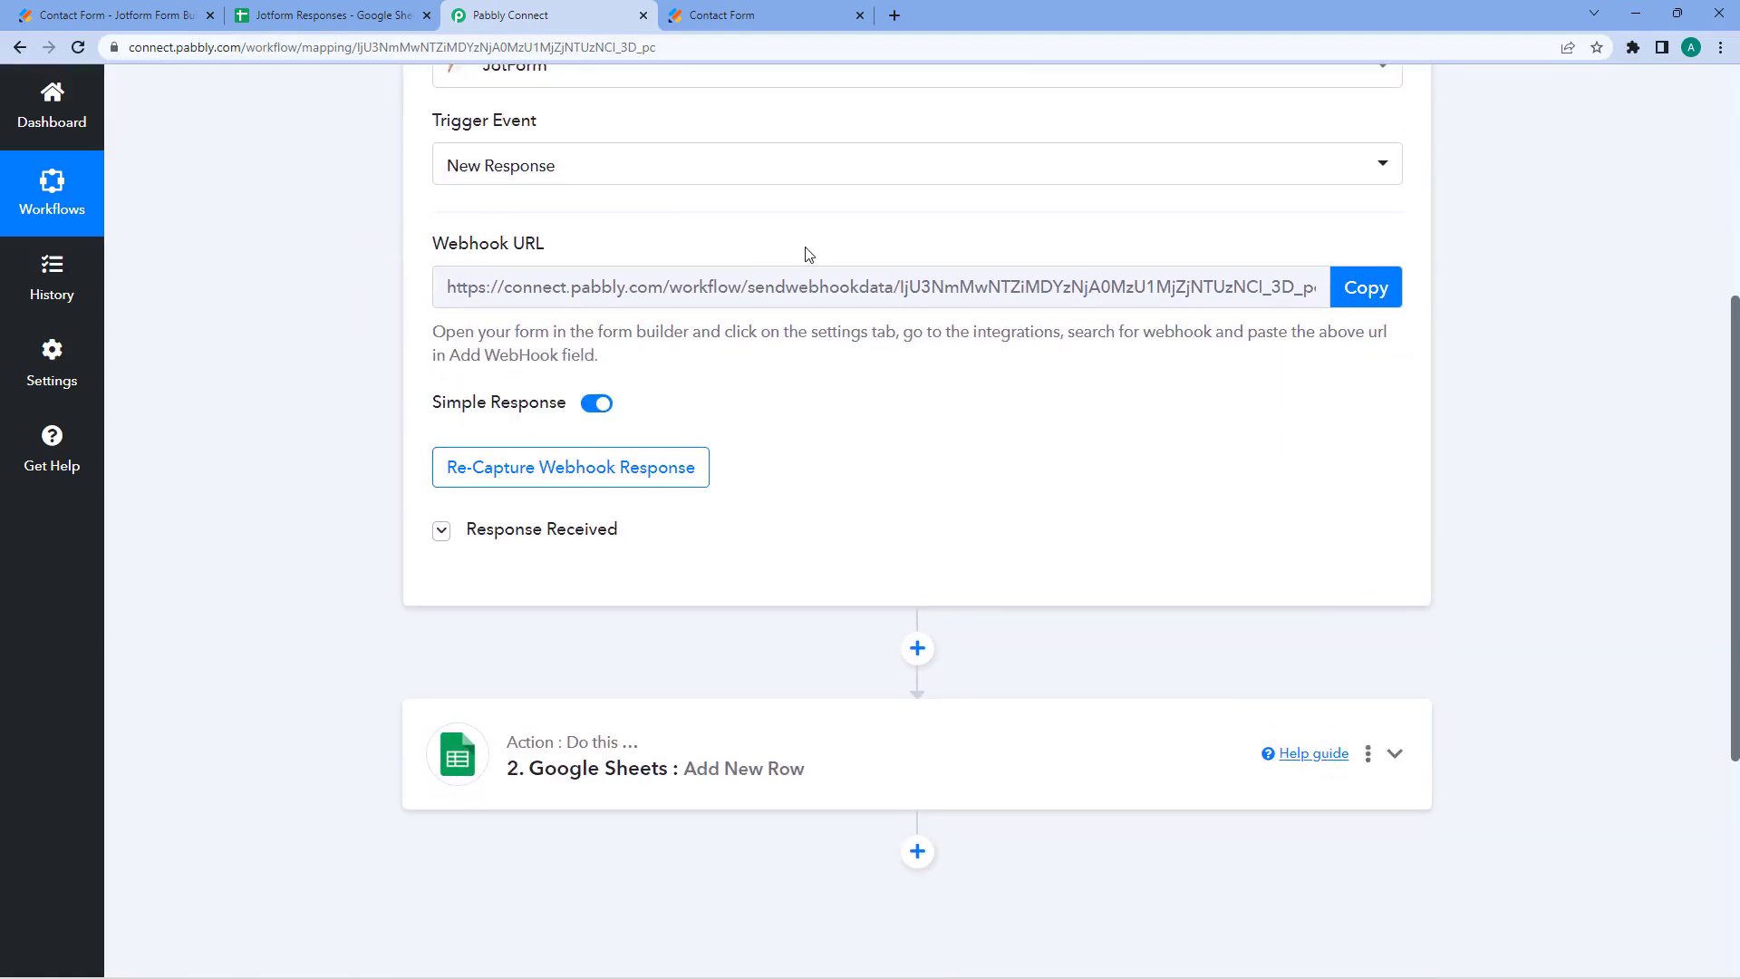
{"action": "scroll", "coordinate": [885, 249], "scroll_direction": "down", "scroll_amount": 1}
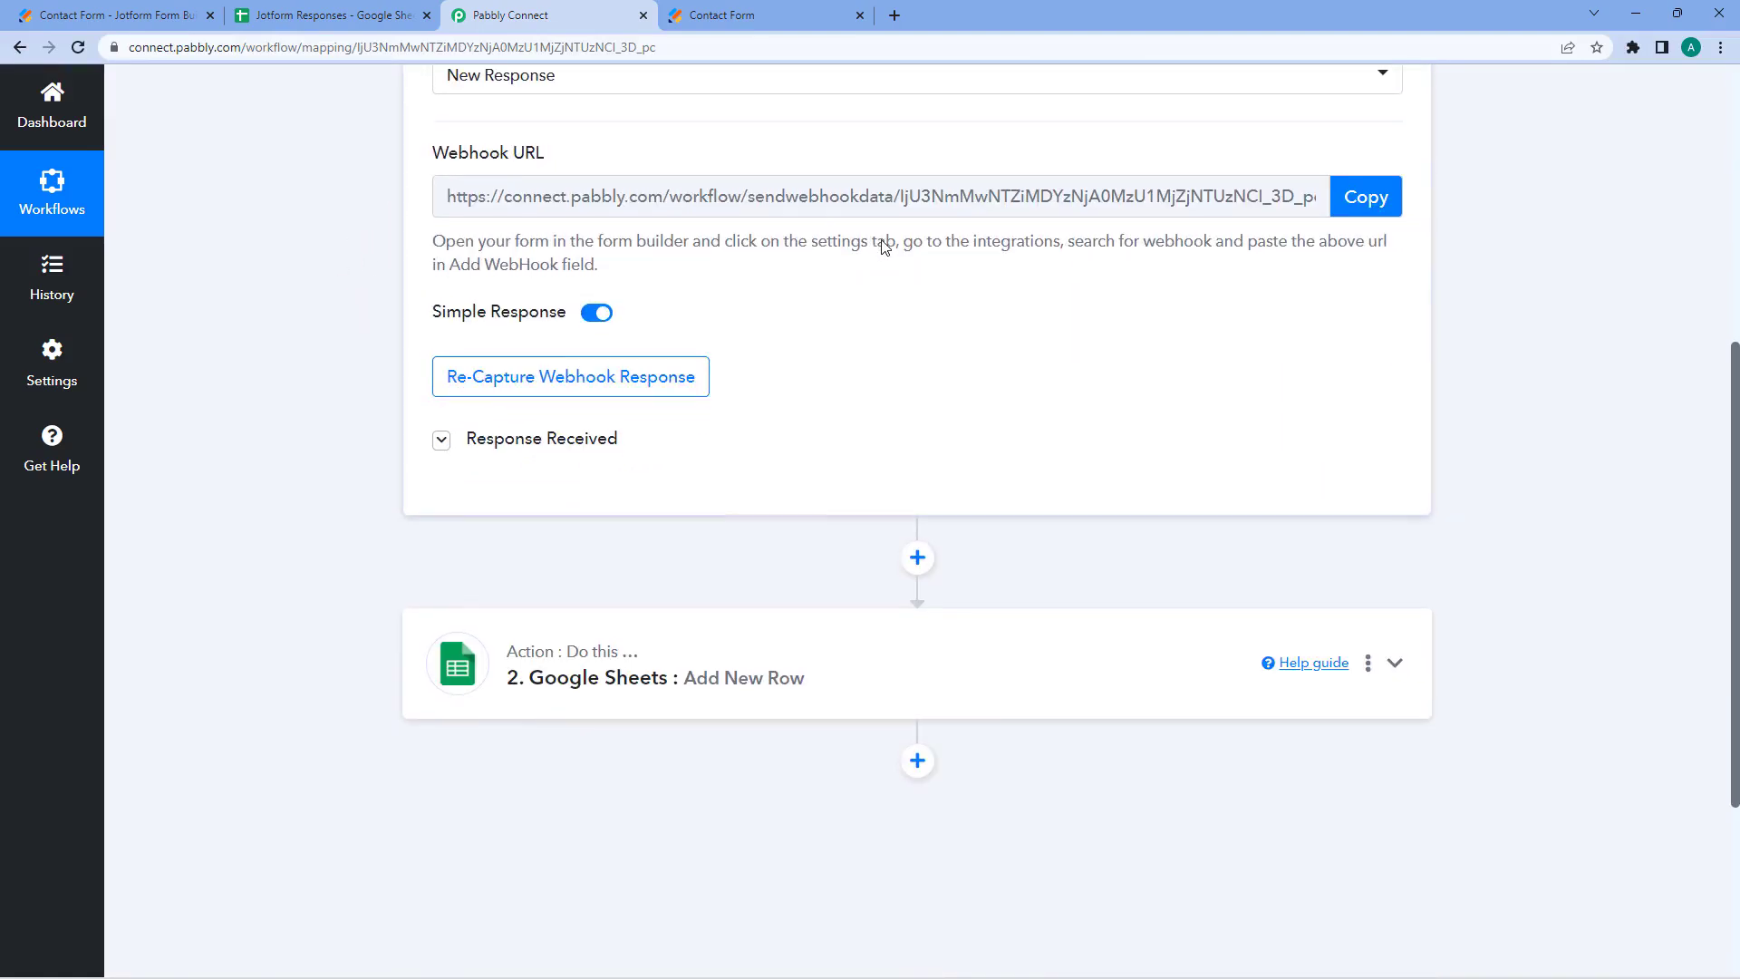
{"action": "left_click", "coordinate": [481, 438]}
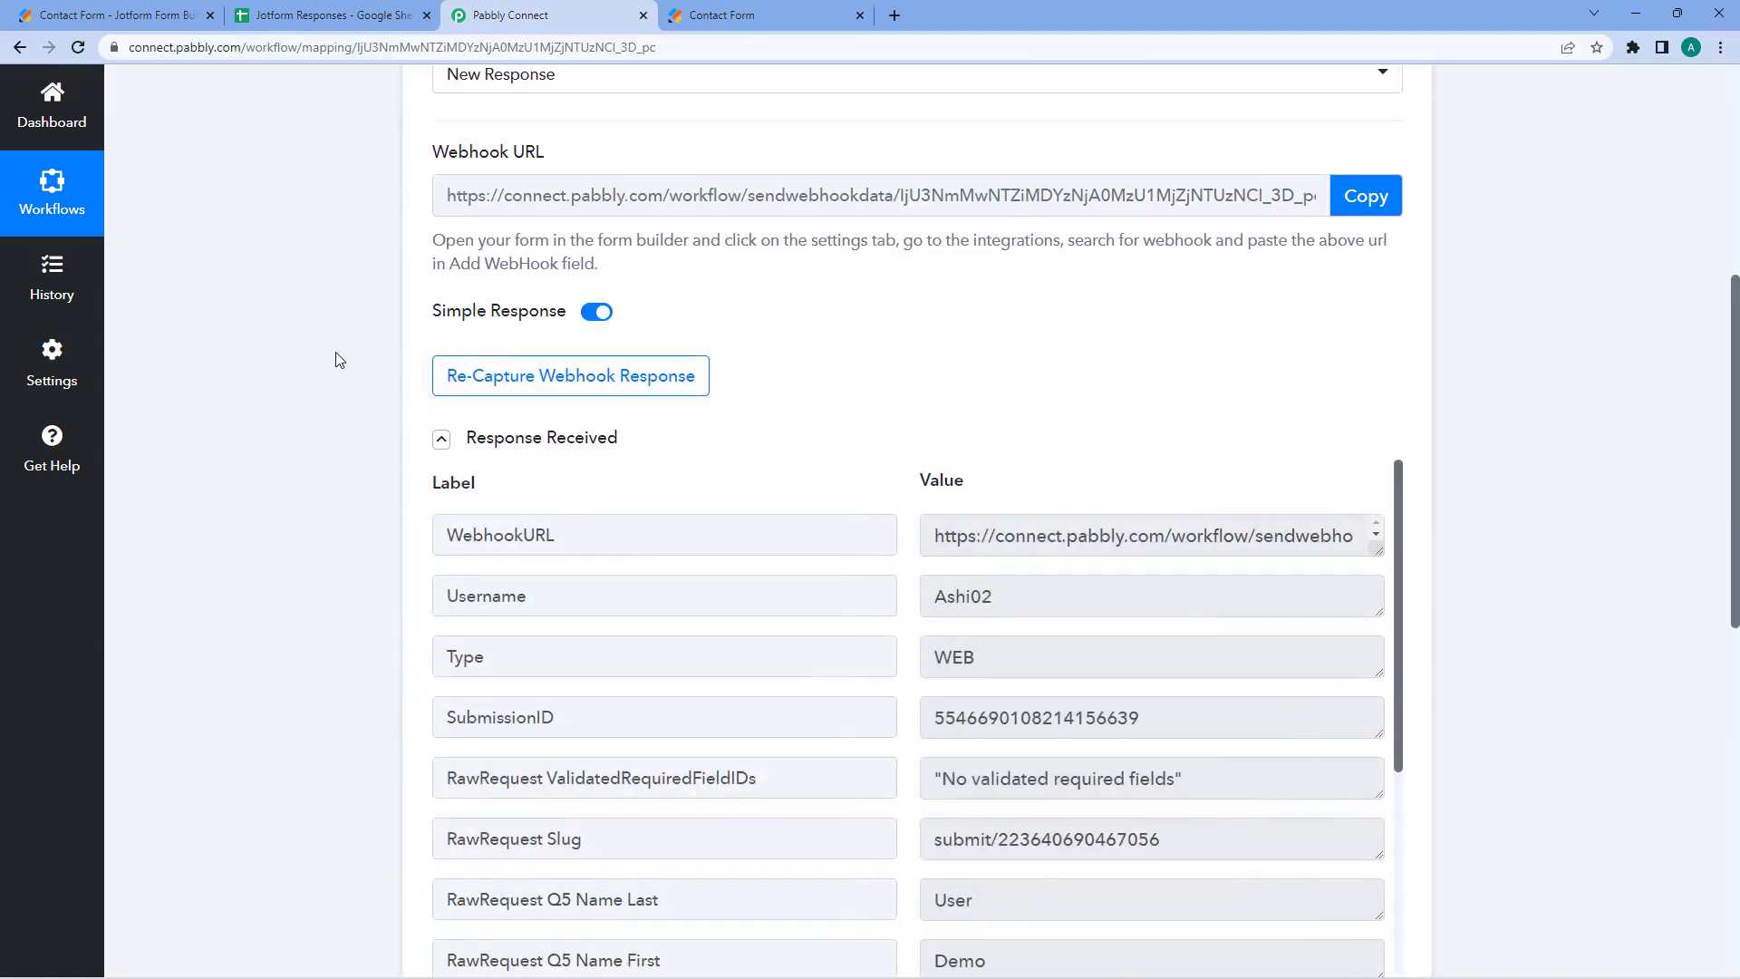
{"action": "scroll", "coordinate": [336, 361], "scroll_direction": "down", "scroll_amount": 2}
{"action": "scroll", "coordinate": [336, 360], "scroll_direction": "down", "scroll_amount": 3}
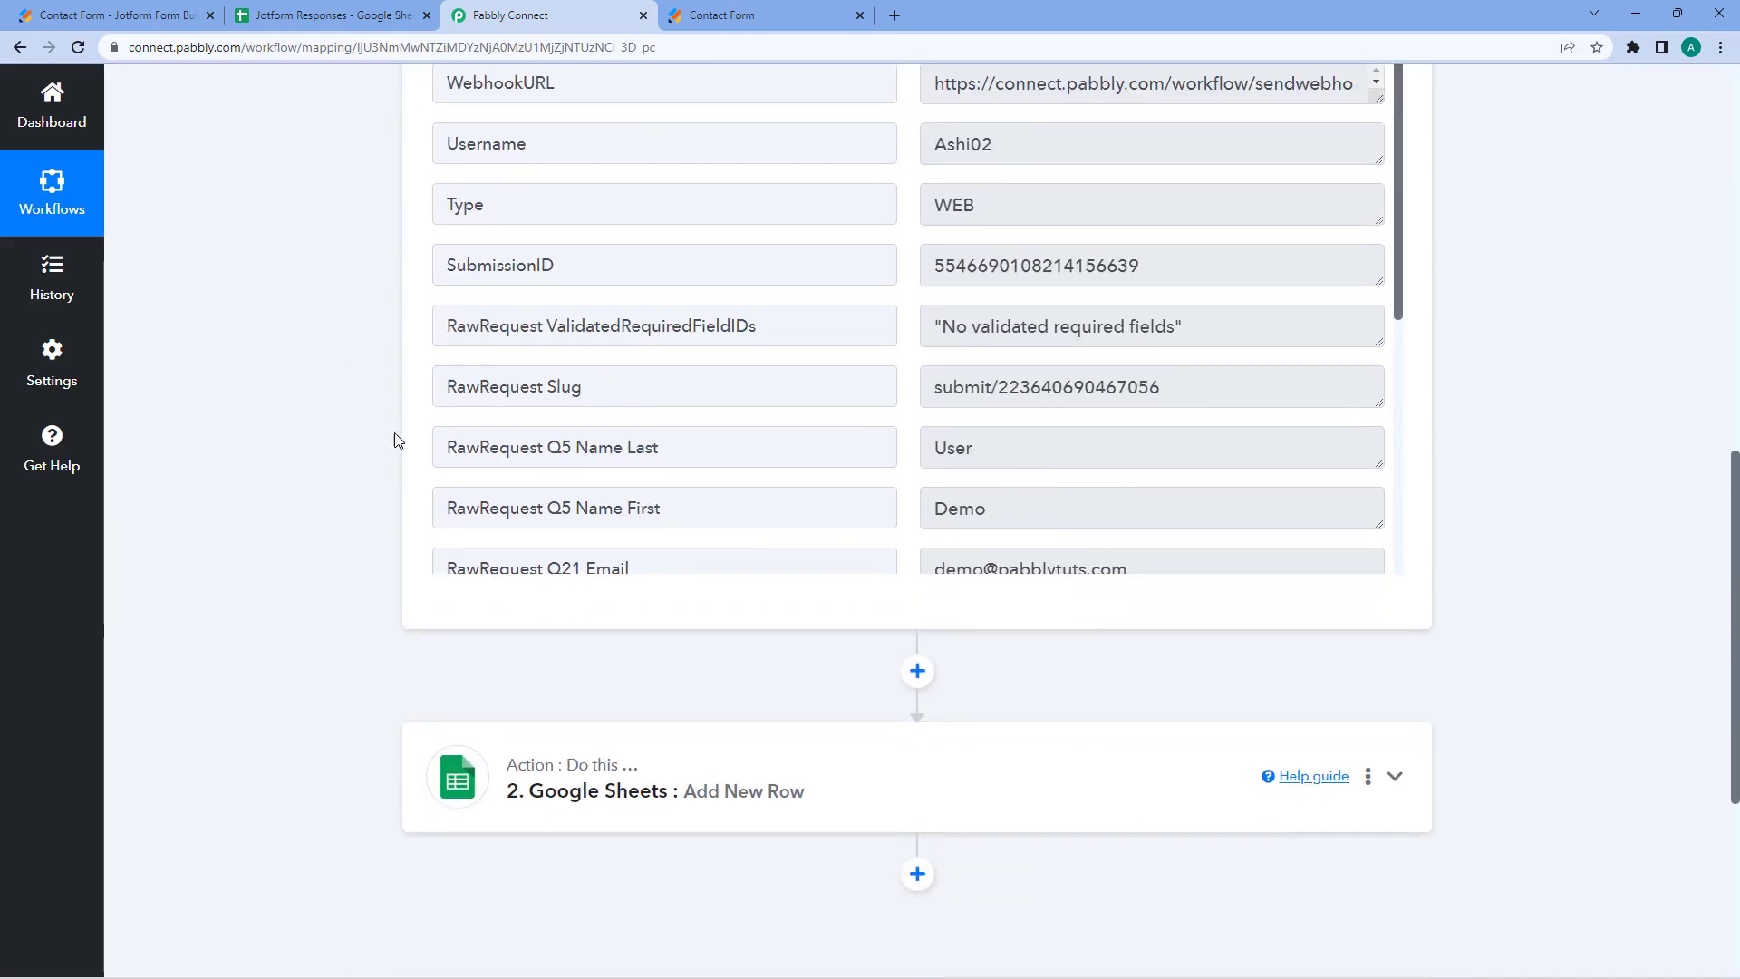
{"action": "scroll", "coordinate": [989, 363], "scroll_direction": "down", "scroll_amount": 1}
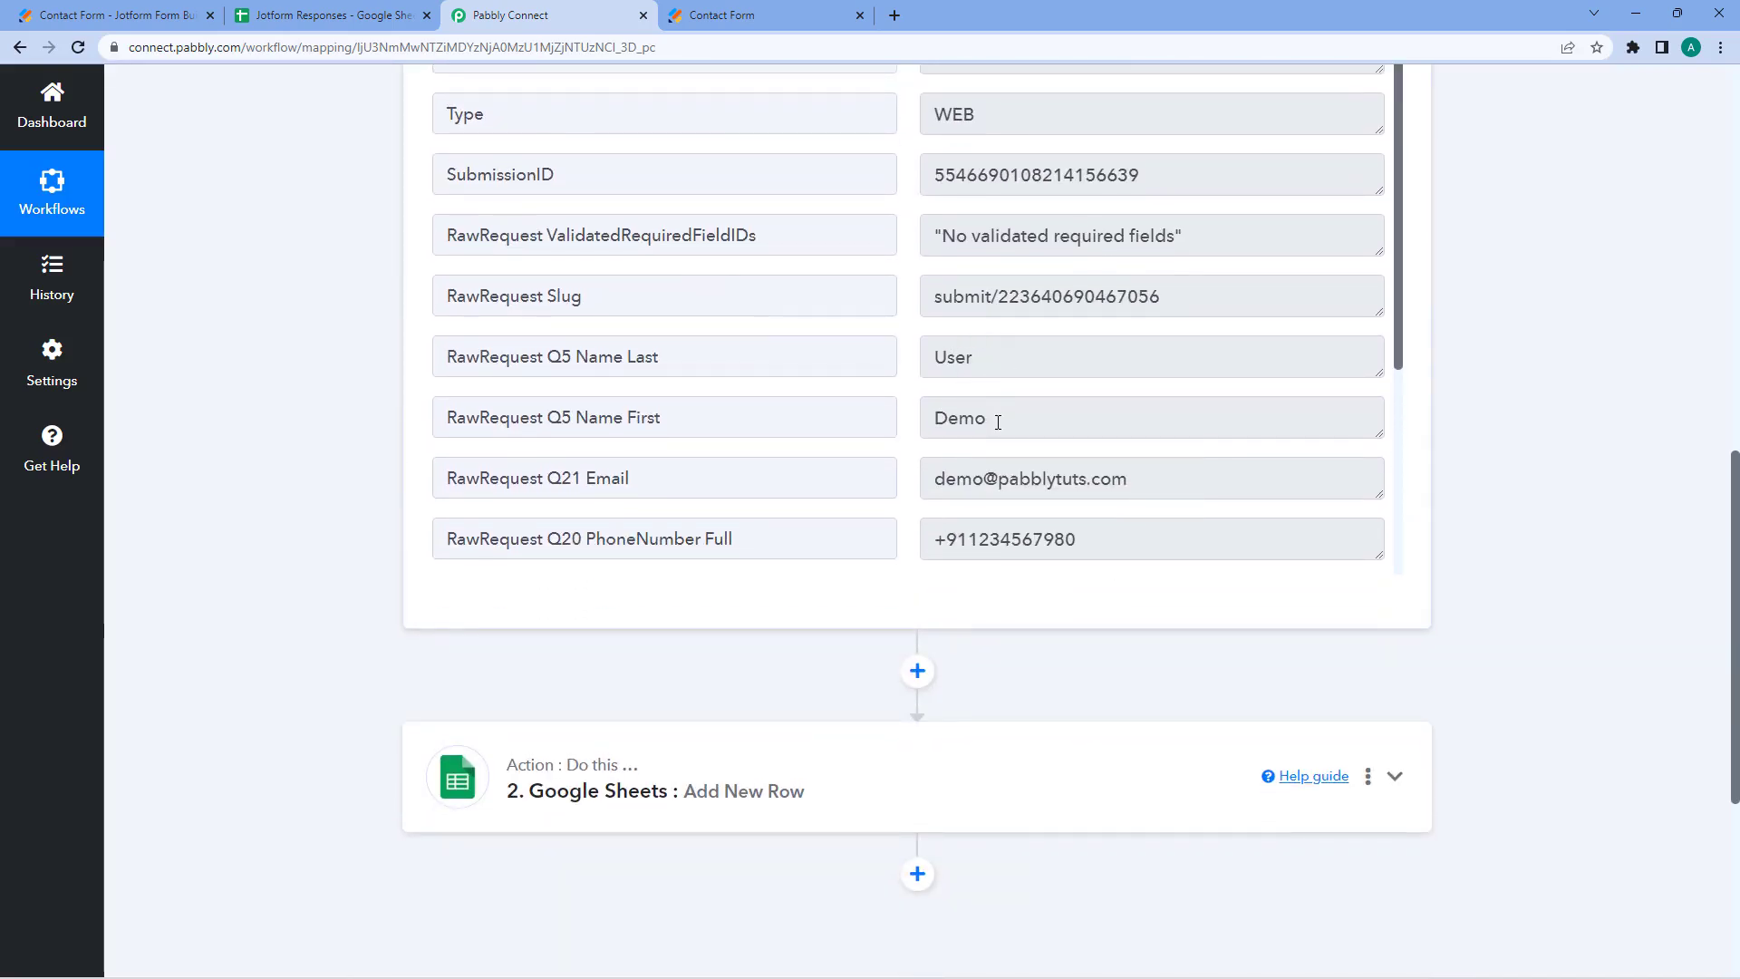
{"action": "scroll", "coordinate": [307, 272], "scroll_direction": "down", "scroll_amount": 5}
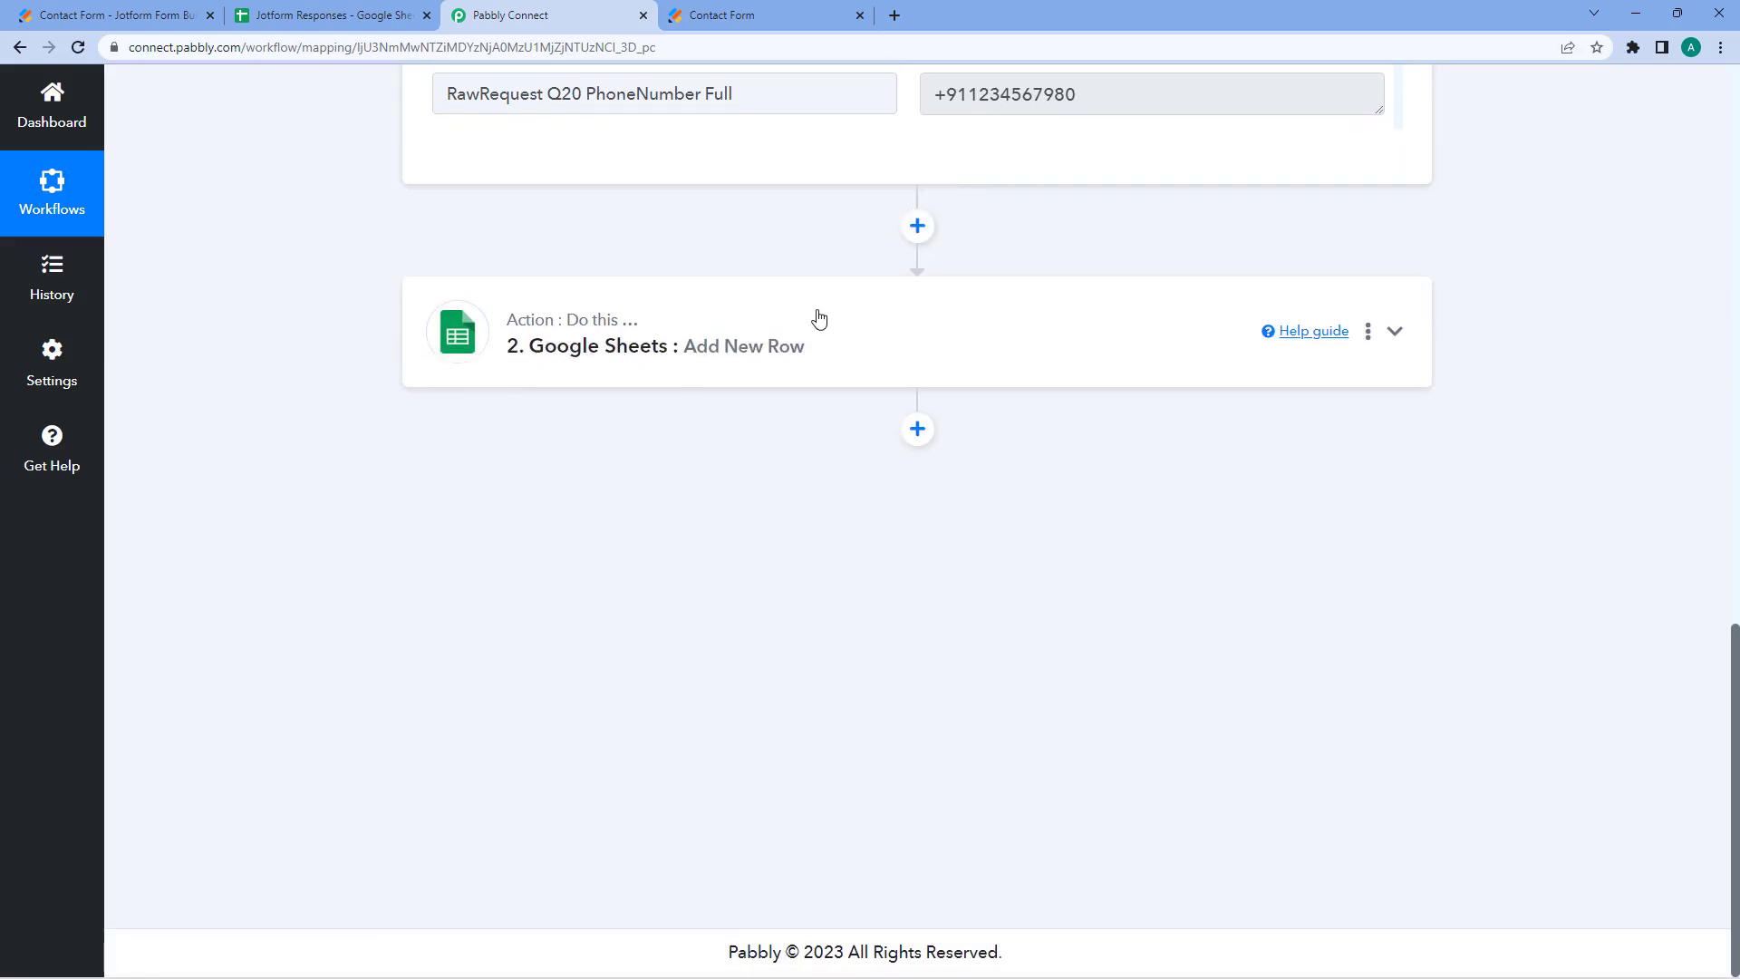
{"action": "left_click", "coordinate": [816, 320]}
{"action": "scroll", "coordinate": [317, 305], "scroll_direction": "down", "scroll_amount": 2}
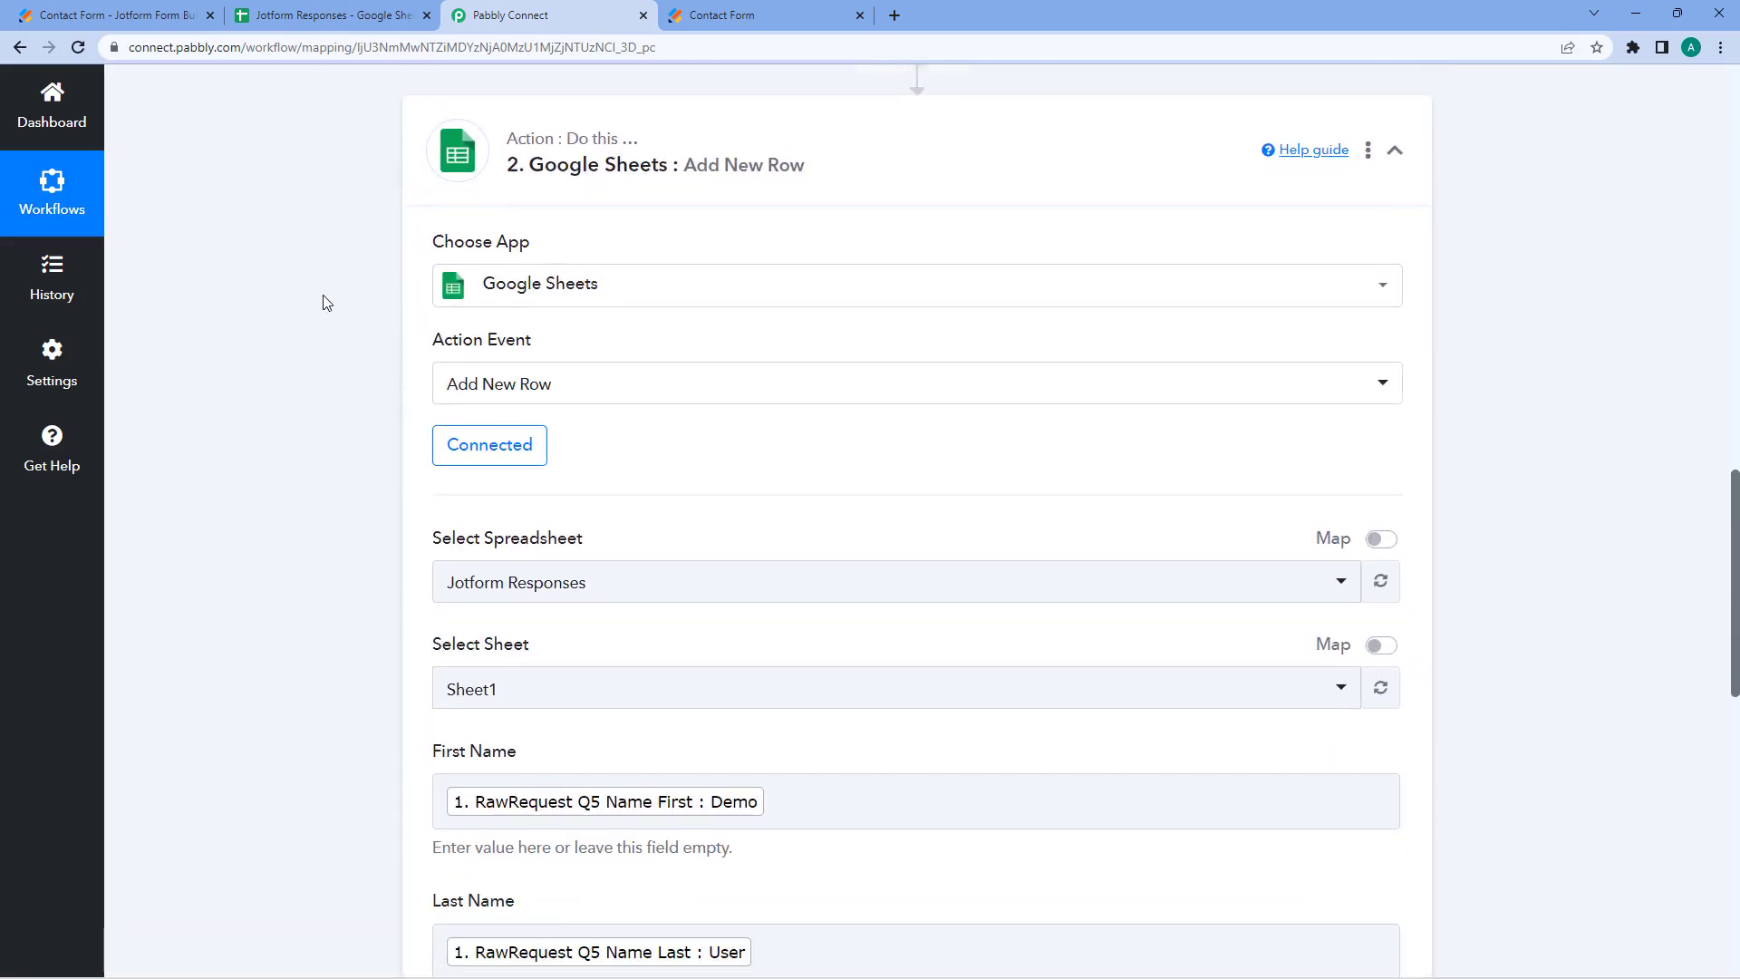
{"action": "scroll", "coordinate": [331, 299], "scroll_direction": "down", "scroll_amount": 2}
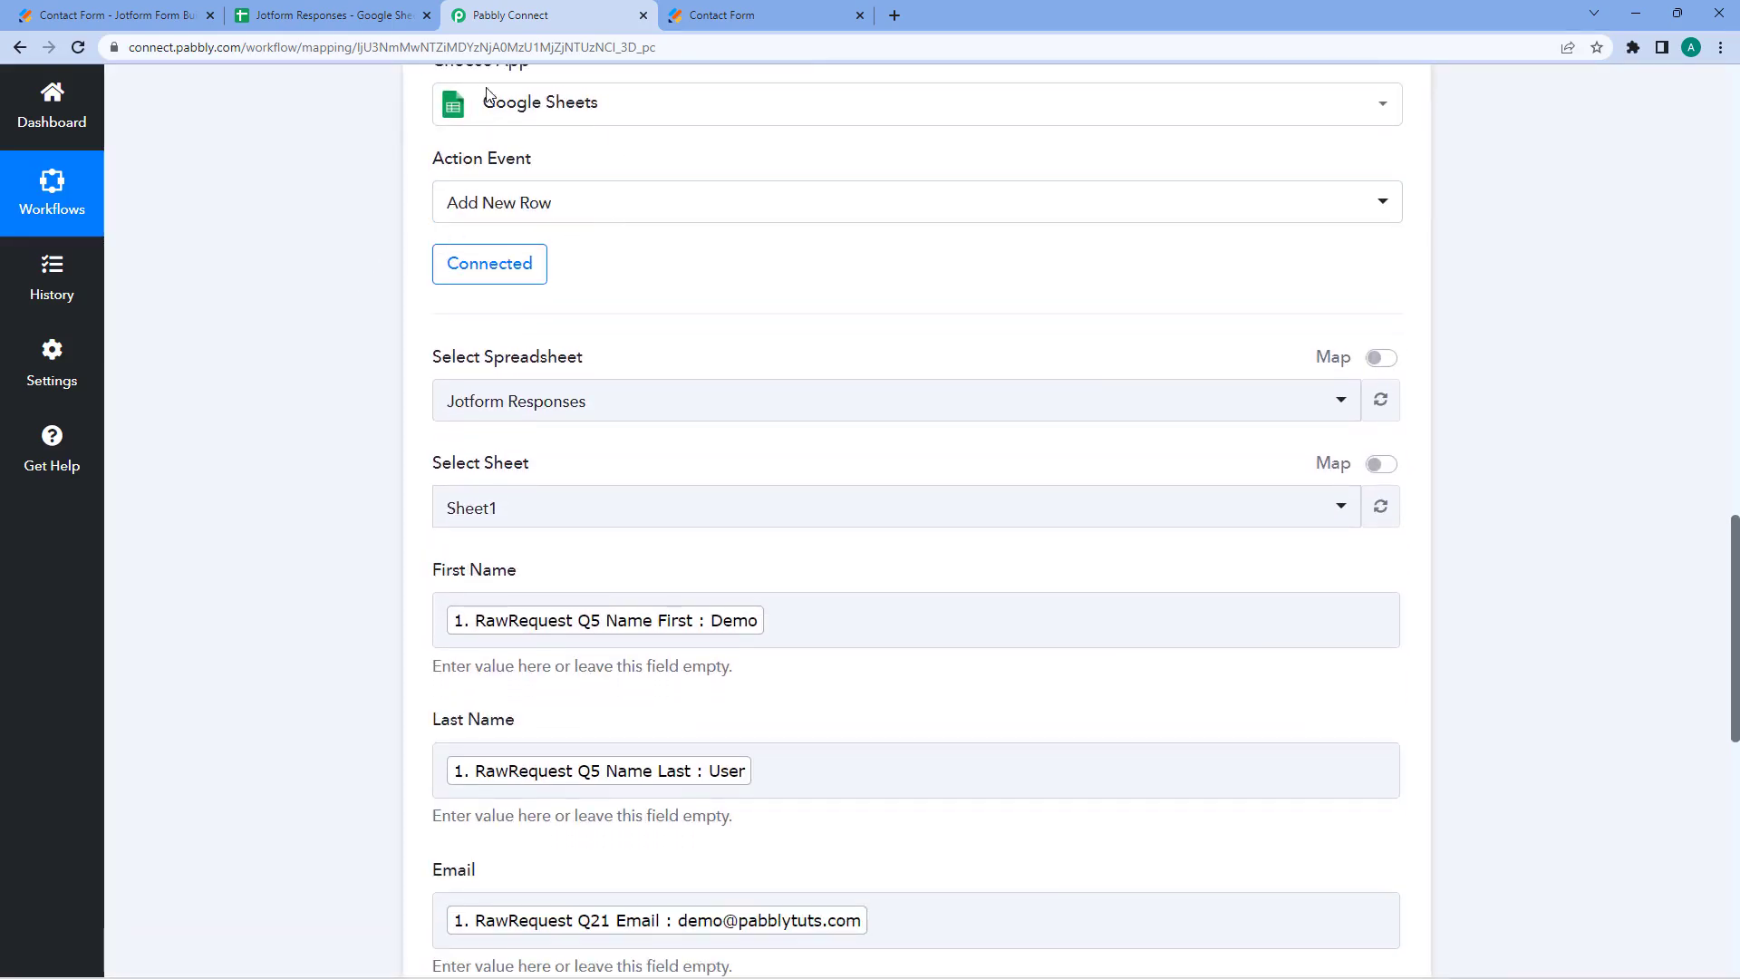
{"action": "left_click", "coordinate": [326, 15]}
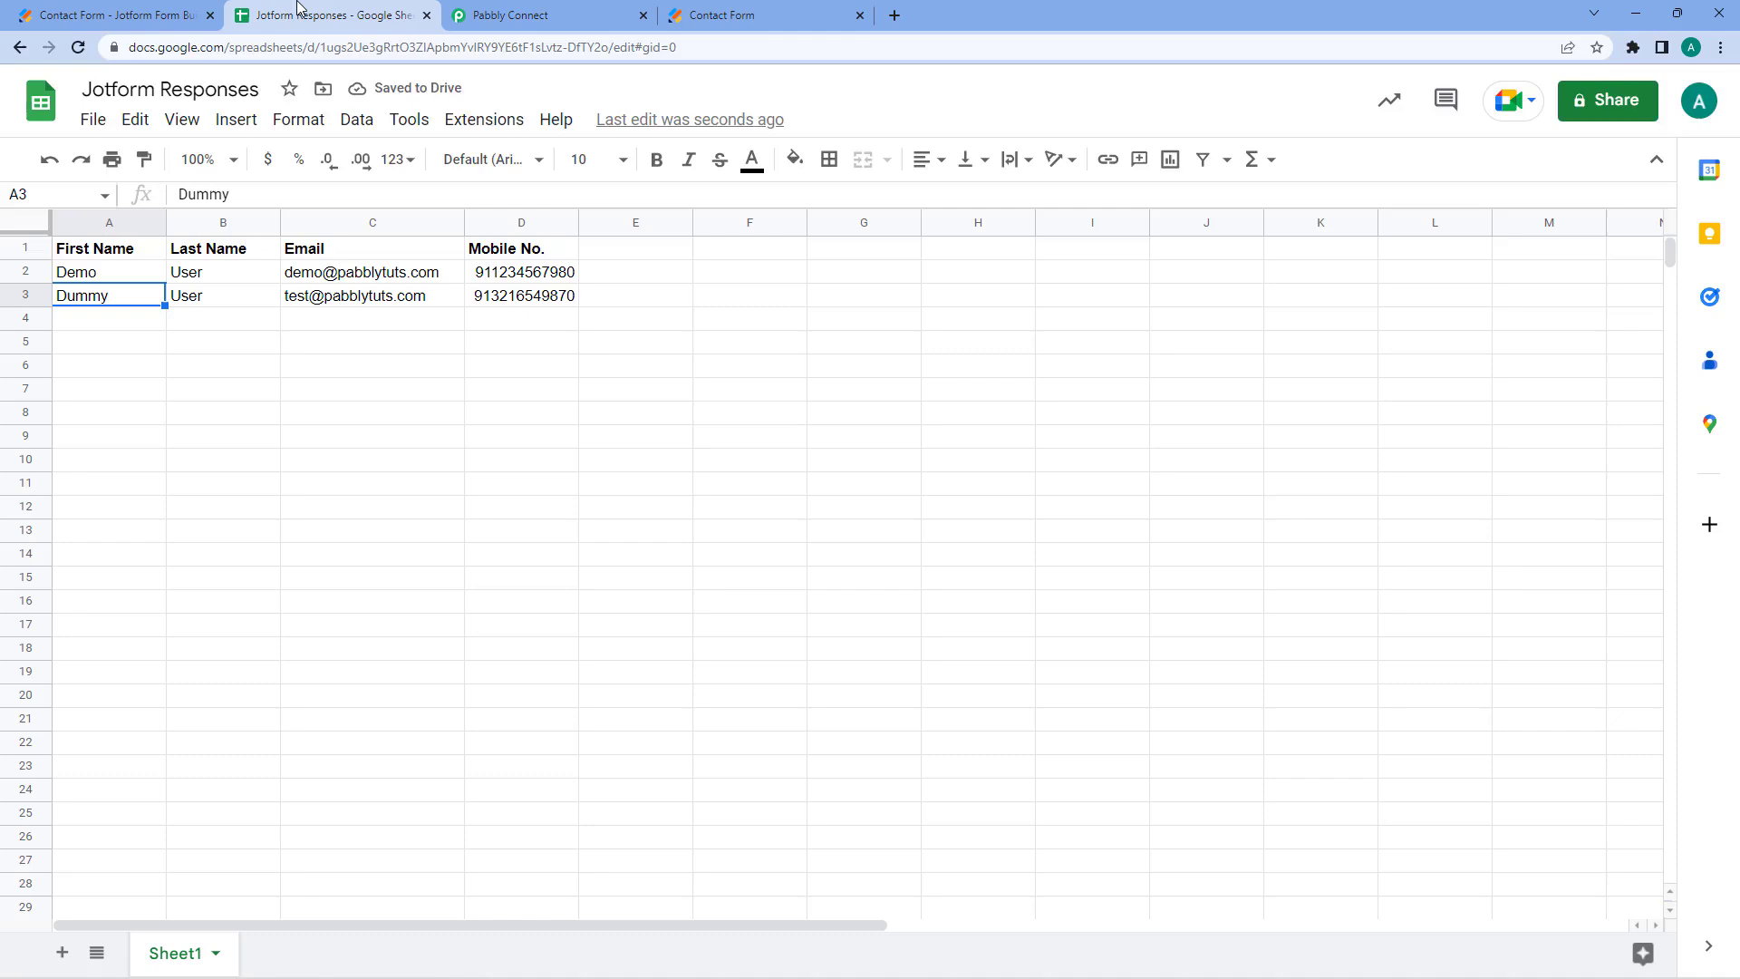
{"action": "left_click", "coordinate": [564, 11]}
{"action": "scroll", "coordinate": [344, 417], "scroll_direction": "down", "scroll_amount": 2}
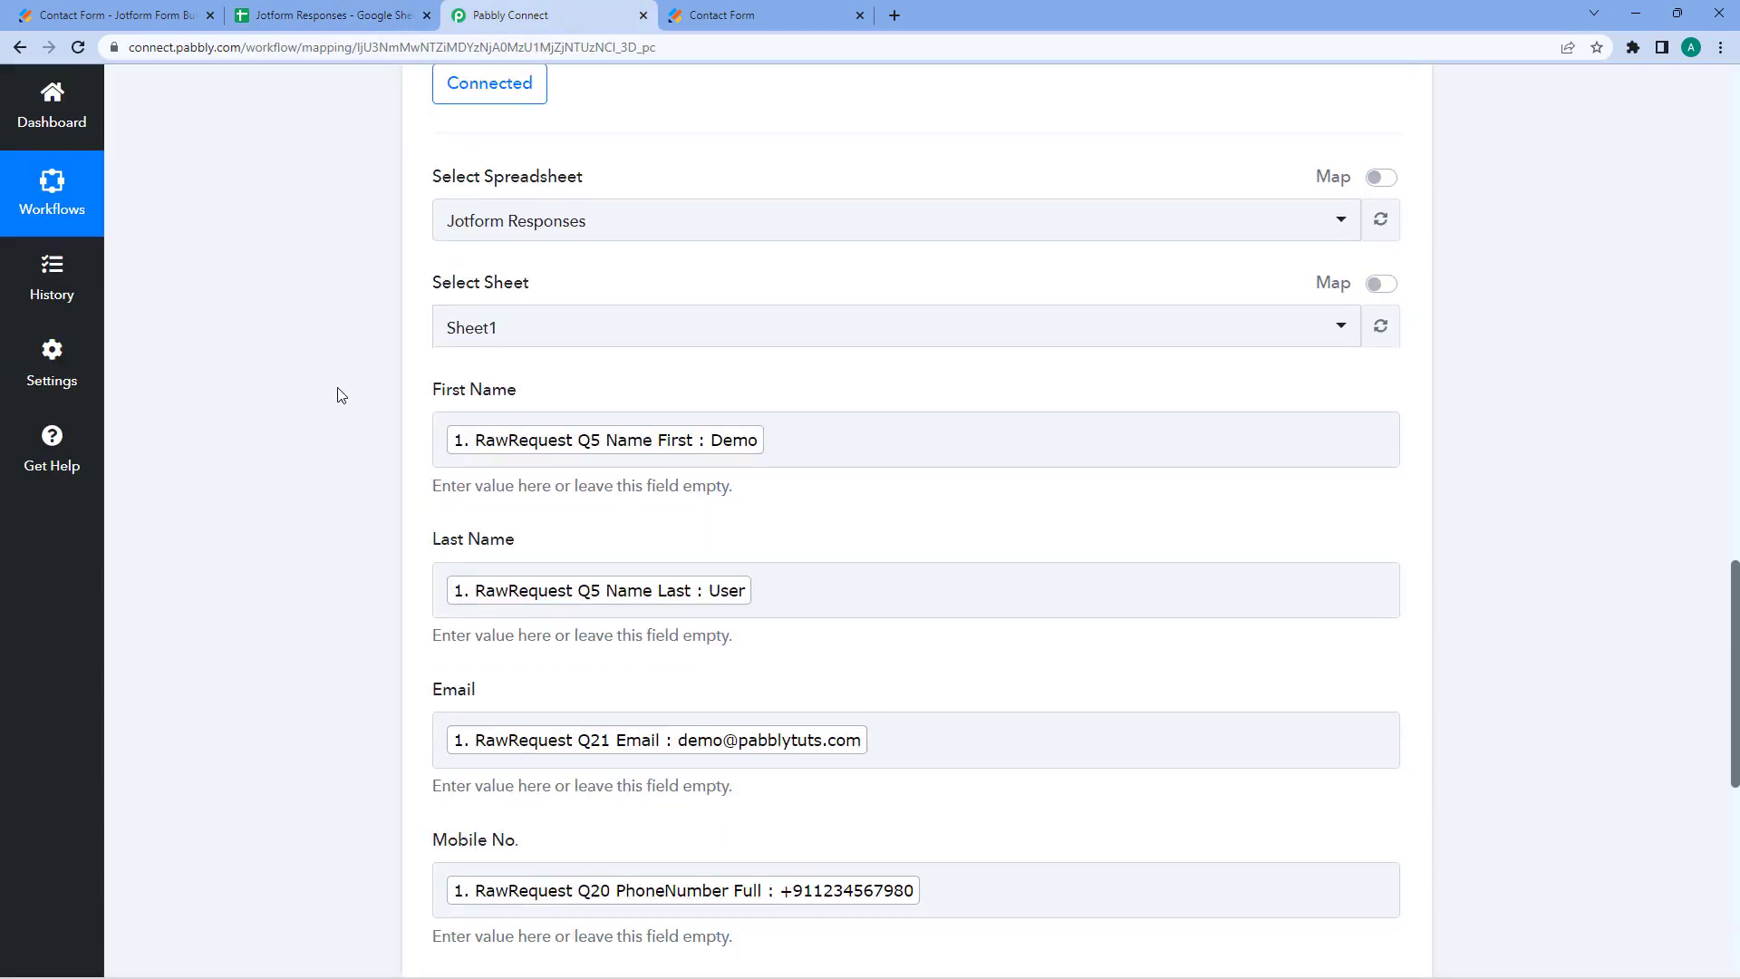
{"action": "scroll", "coordinate": [328, 355], "scroll_direction": "down", "scroll_amount": 1}
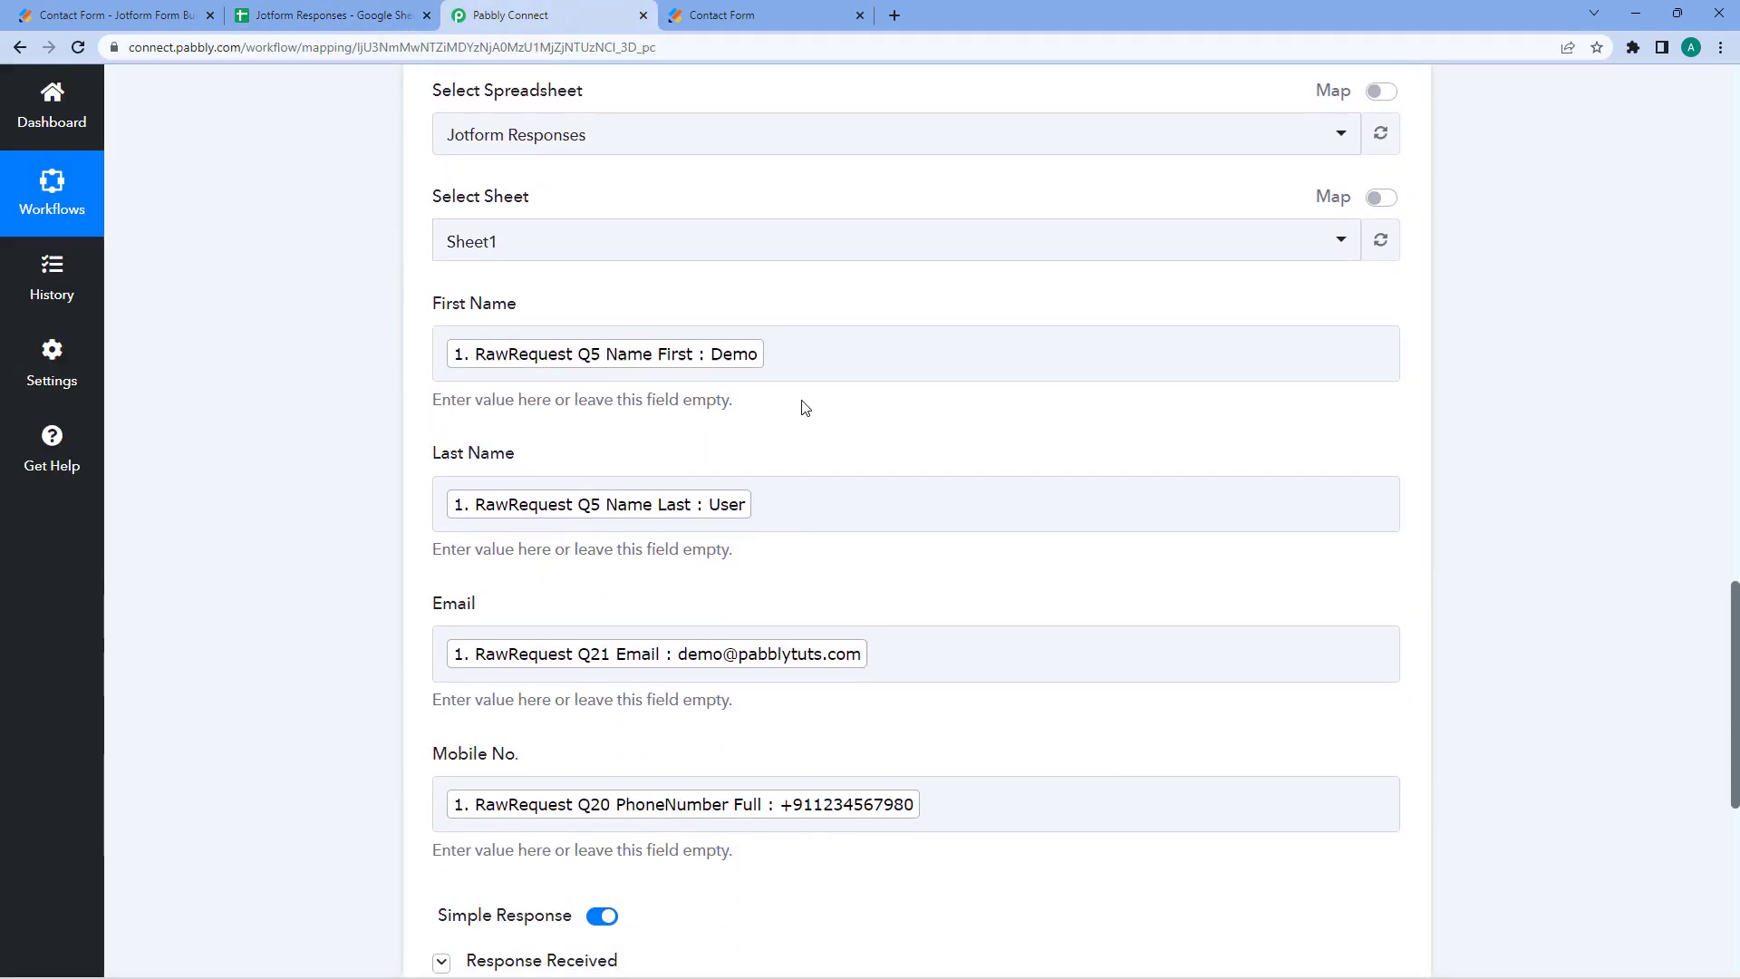
{"action": "scroll", "coordinate": [544, 384], "scroll_direction": "up", "scroll_amount": 1}
{"action": "left_click", "coordinate": [315, 7]}
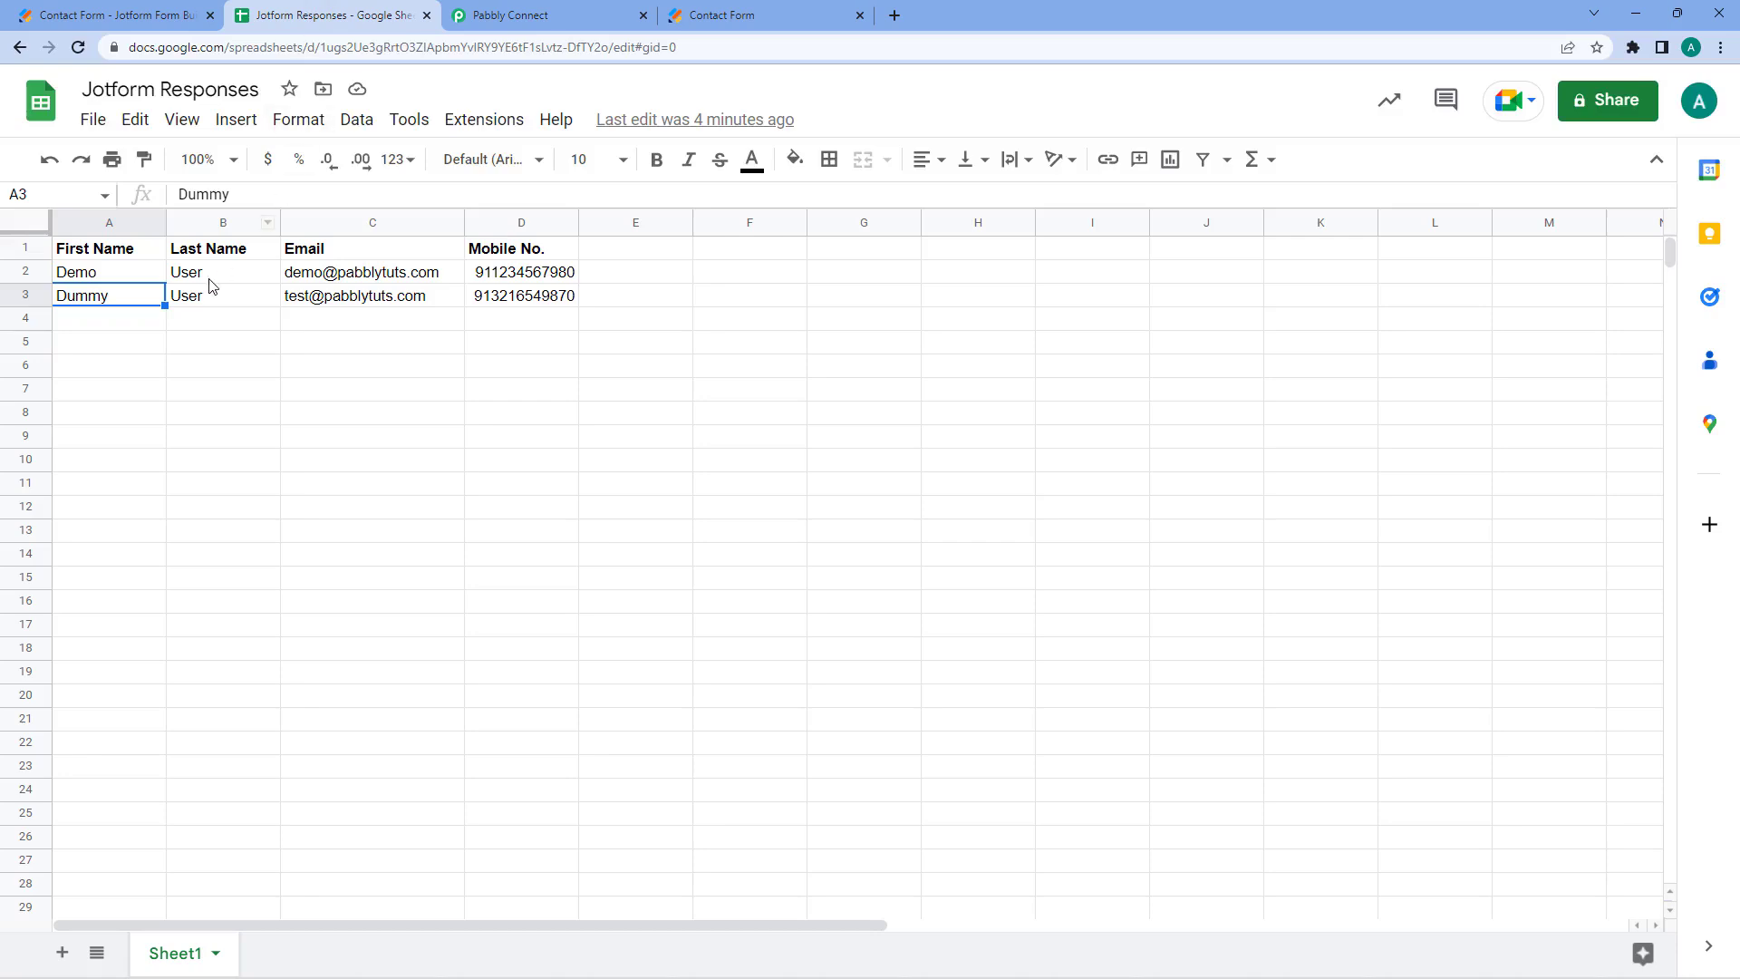
{"action": "left_click", "coordinate": [535, 14]}
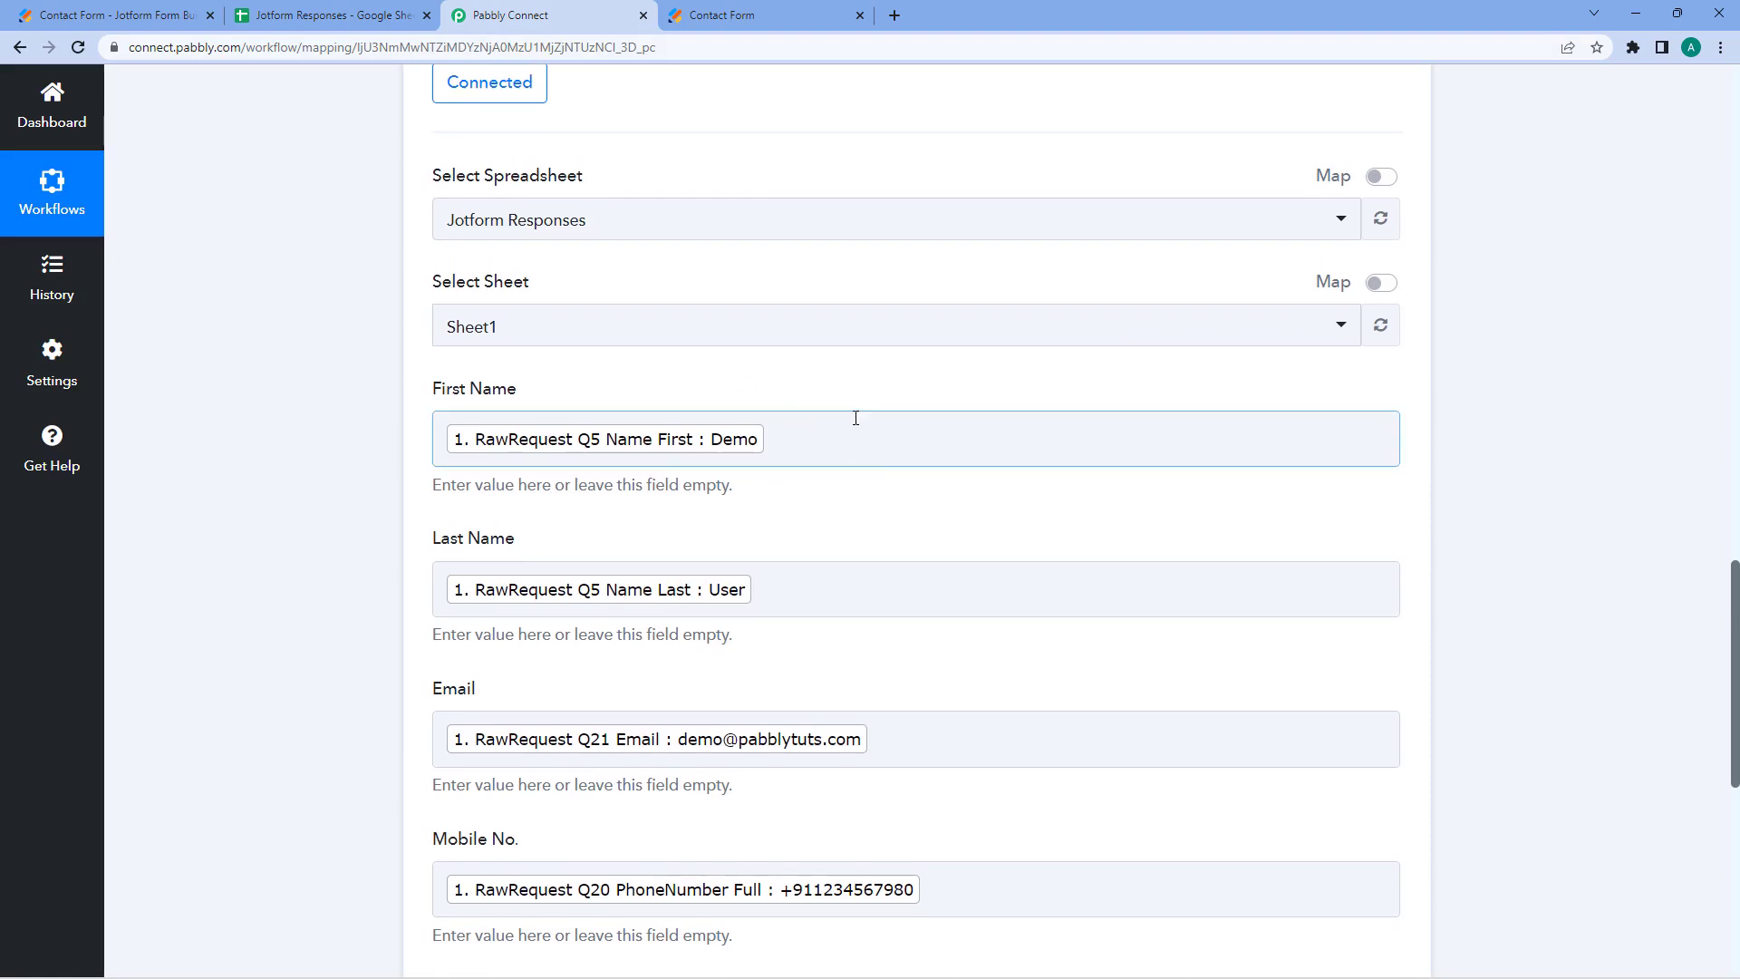
- Replace the First Name mapping with the response's RawRequest Q5 Name Last field
{"action": "left_click", "coordinate": [848, 418]}
{"action": "key", "text": "BackSpace"}
{"action": "scroll", "coordinate": [505, 377], "scroll_direction": "down", "scroll_amount": 1}
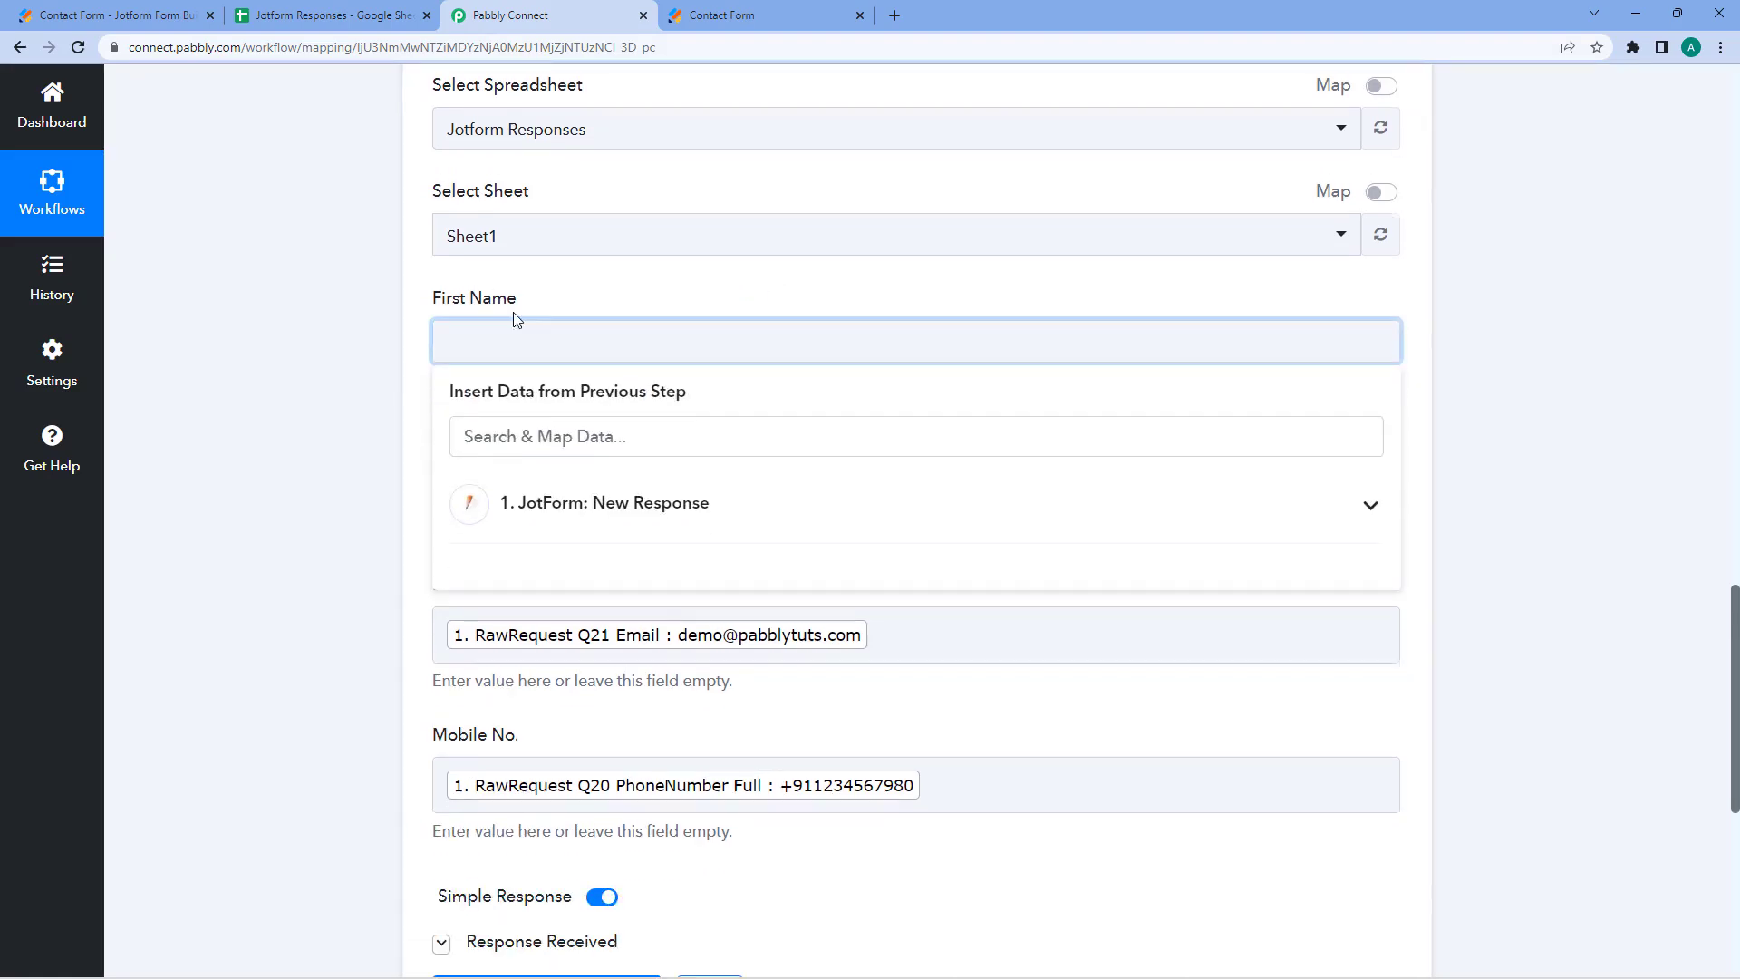
{"action": "left_click", "coordinate": [241, 9]}
{"action": "left_click", "coordinate": [562, 11]}
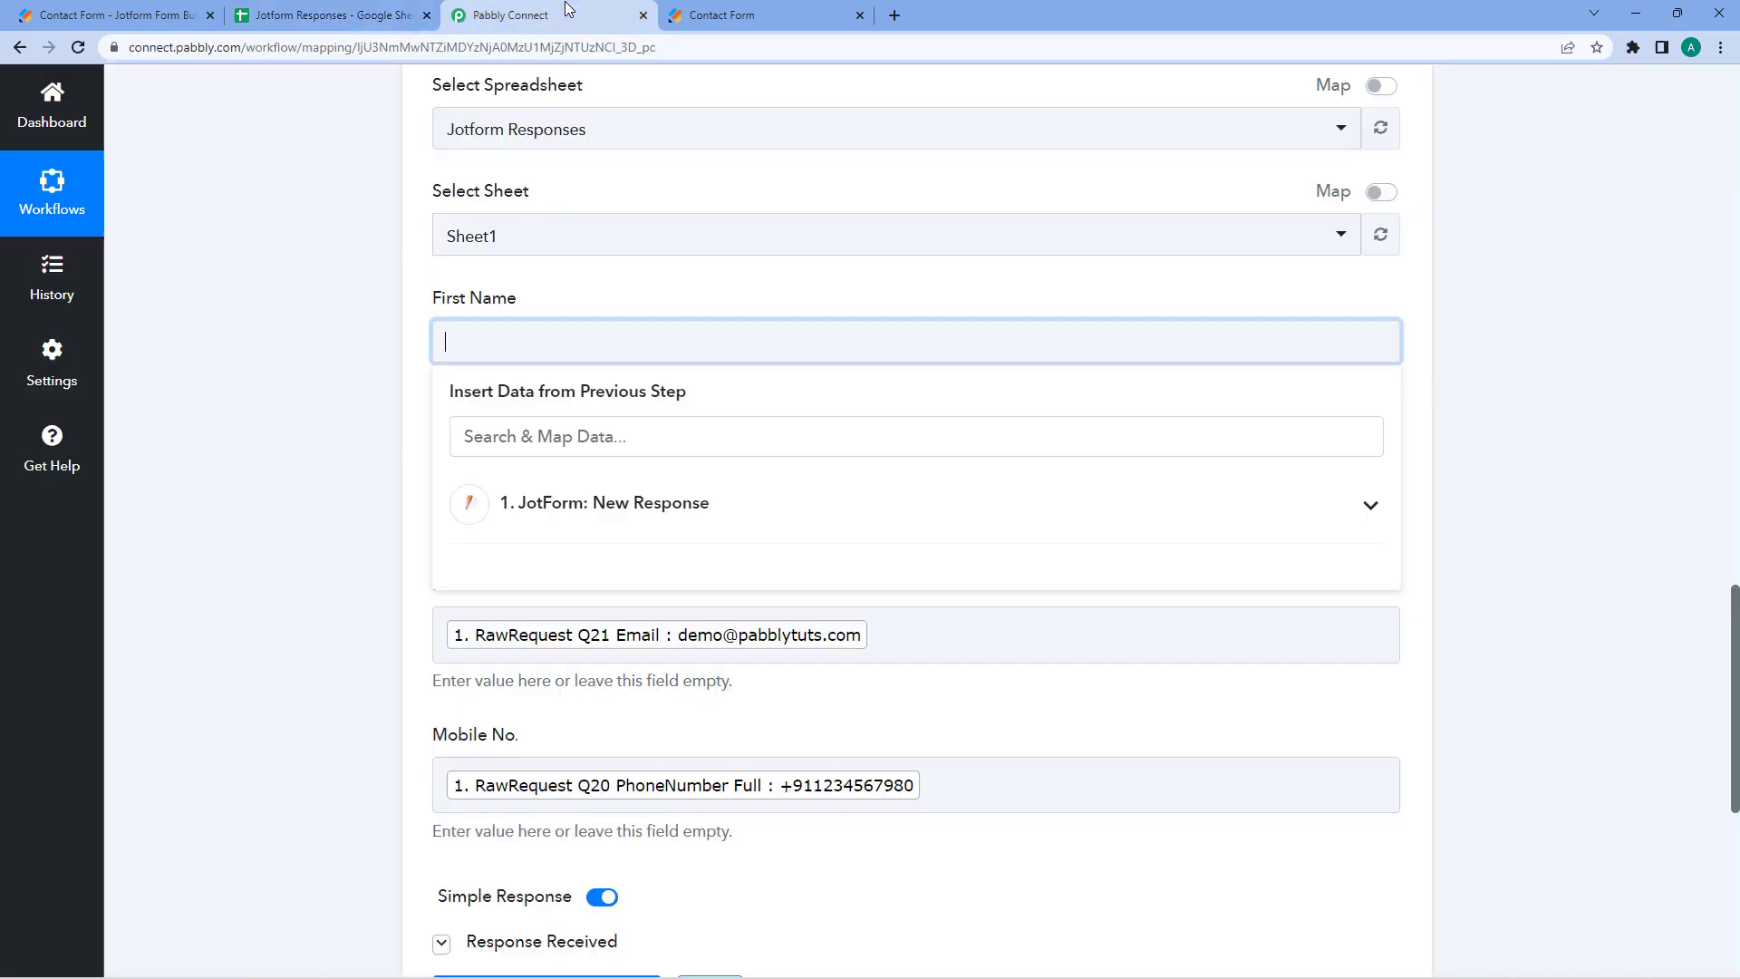
{"action": "left_click", "coordinate": [575, 528]}
{"action": "scroll", "coordinate": [411, 518], "scroll_direction": "down", "scroll_amount": 2}
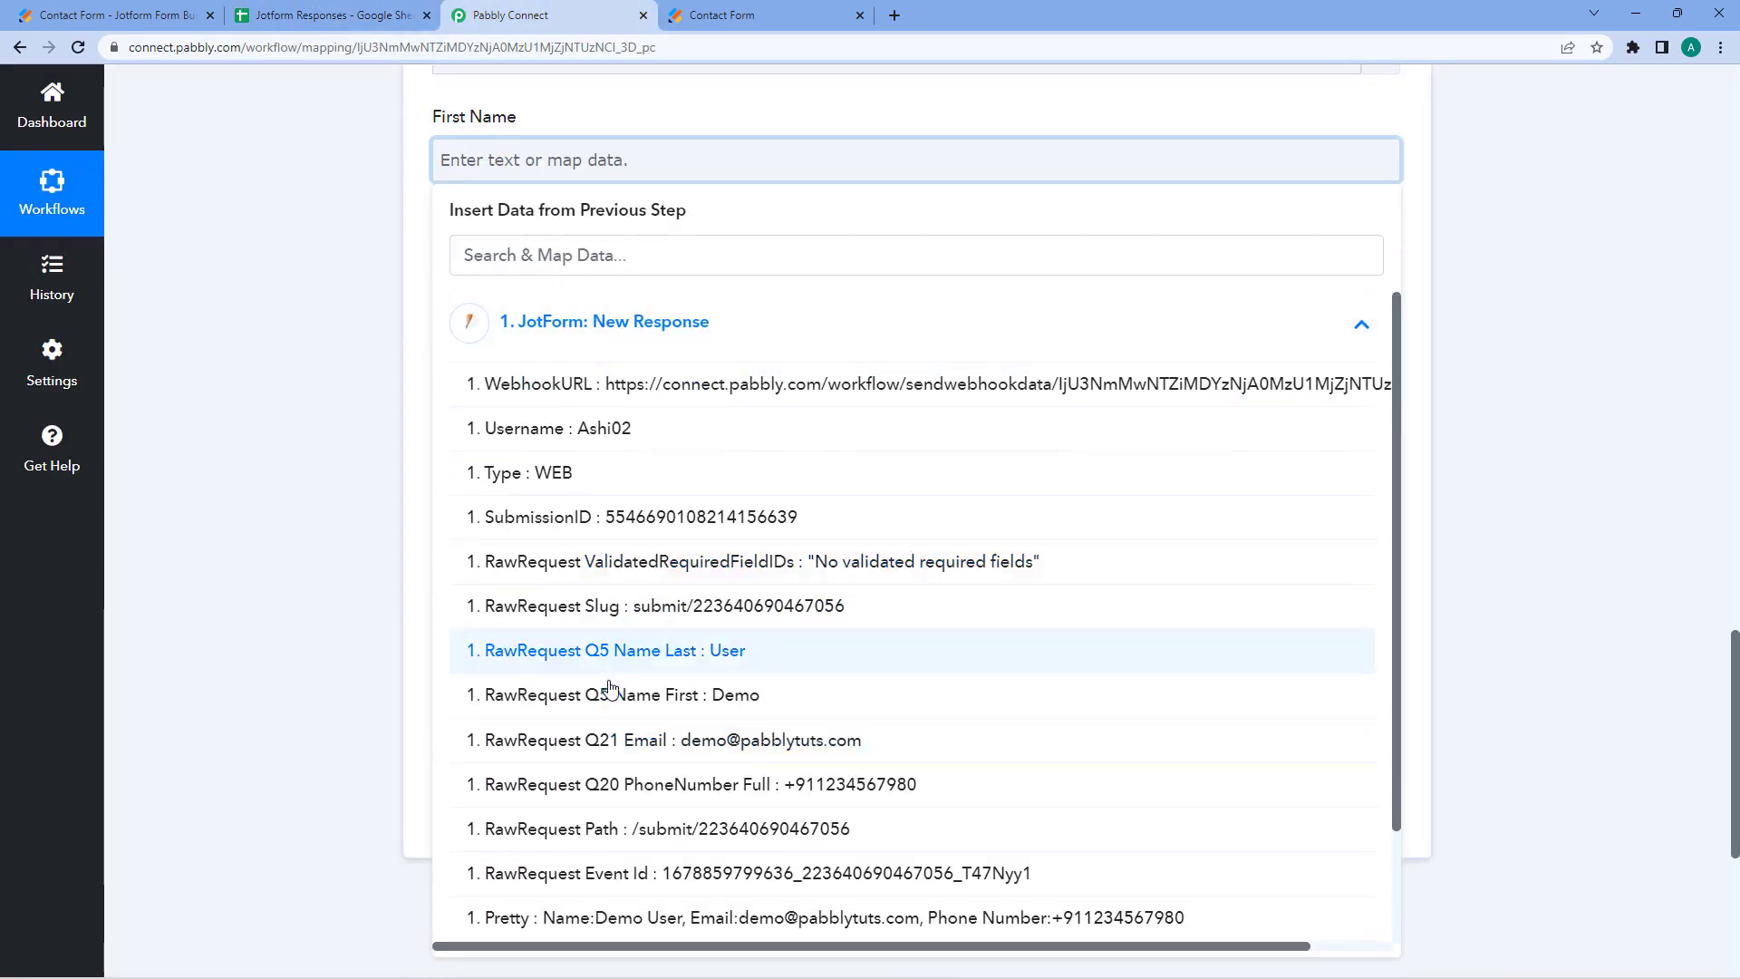
{"action": "left_click", "coordinate": [635, 664]}
- Replace the Last Name mapping with RawRequest Q5 Name First
{"action": "left_click", "coordinate": [390, 396]}
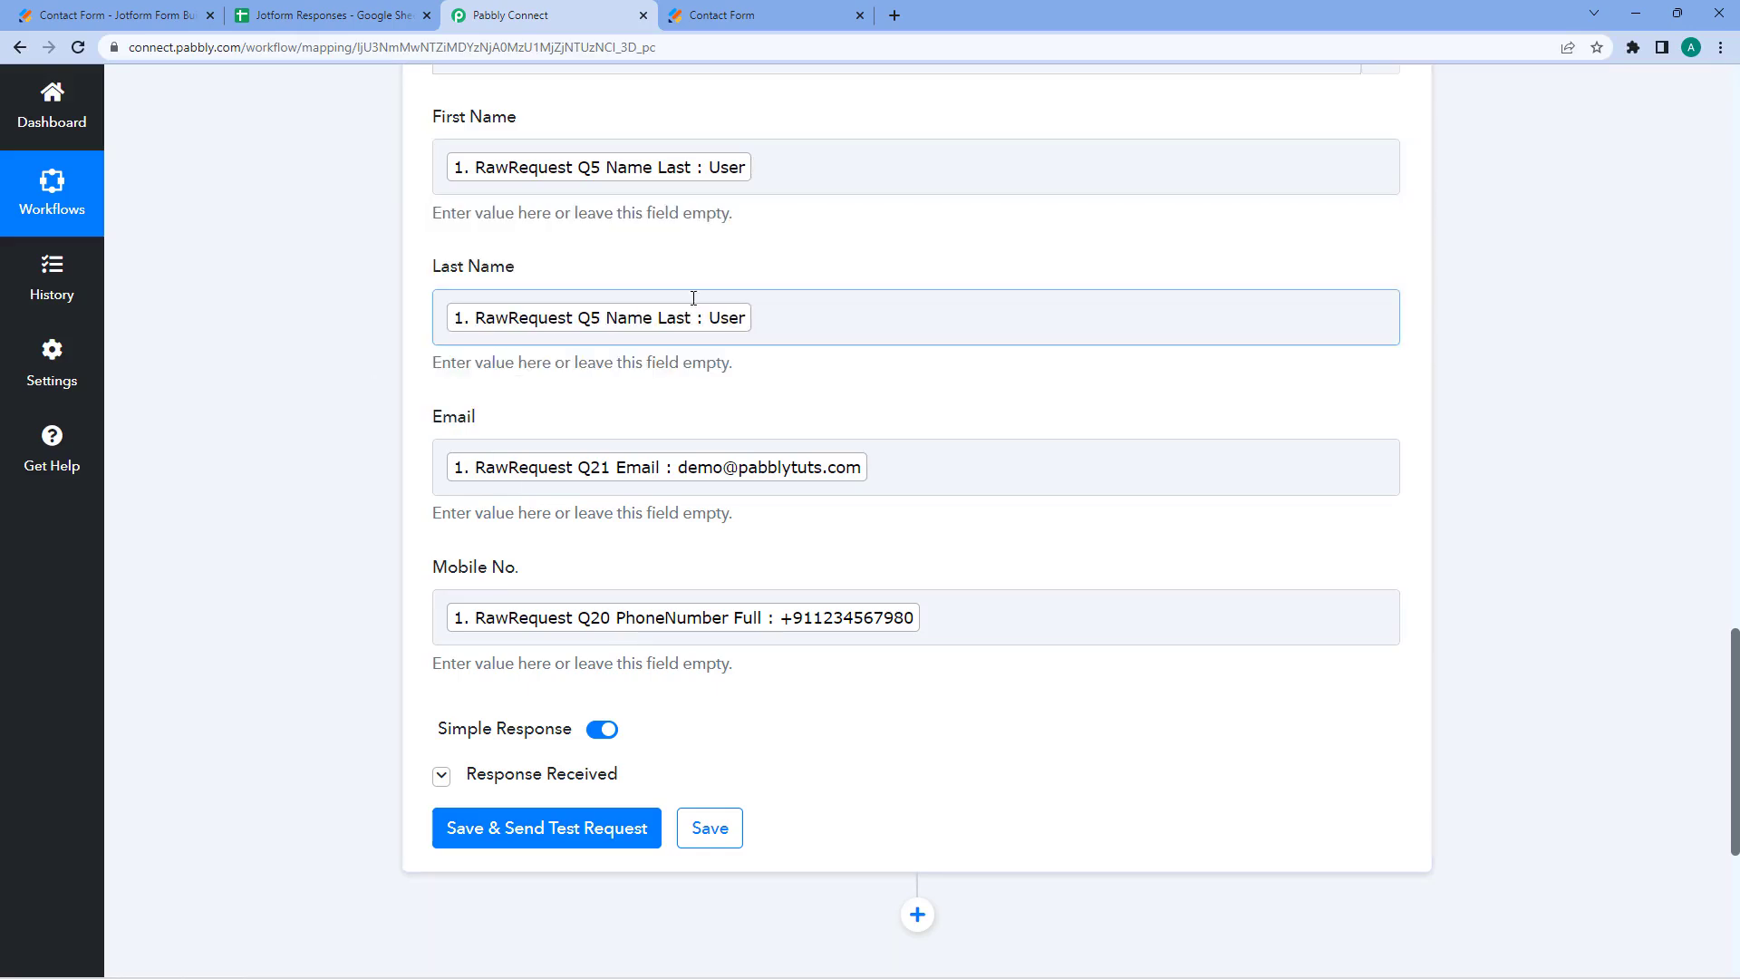
{"action": "left_click", "coordinate": [759, 318]}
{"action": "key", "text": "BackSpace"}
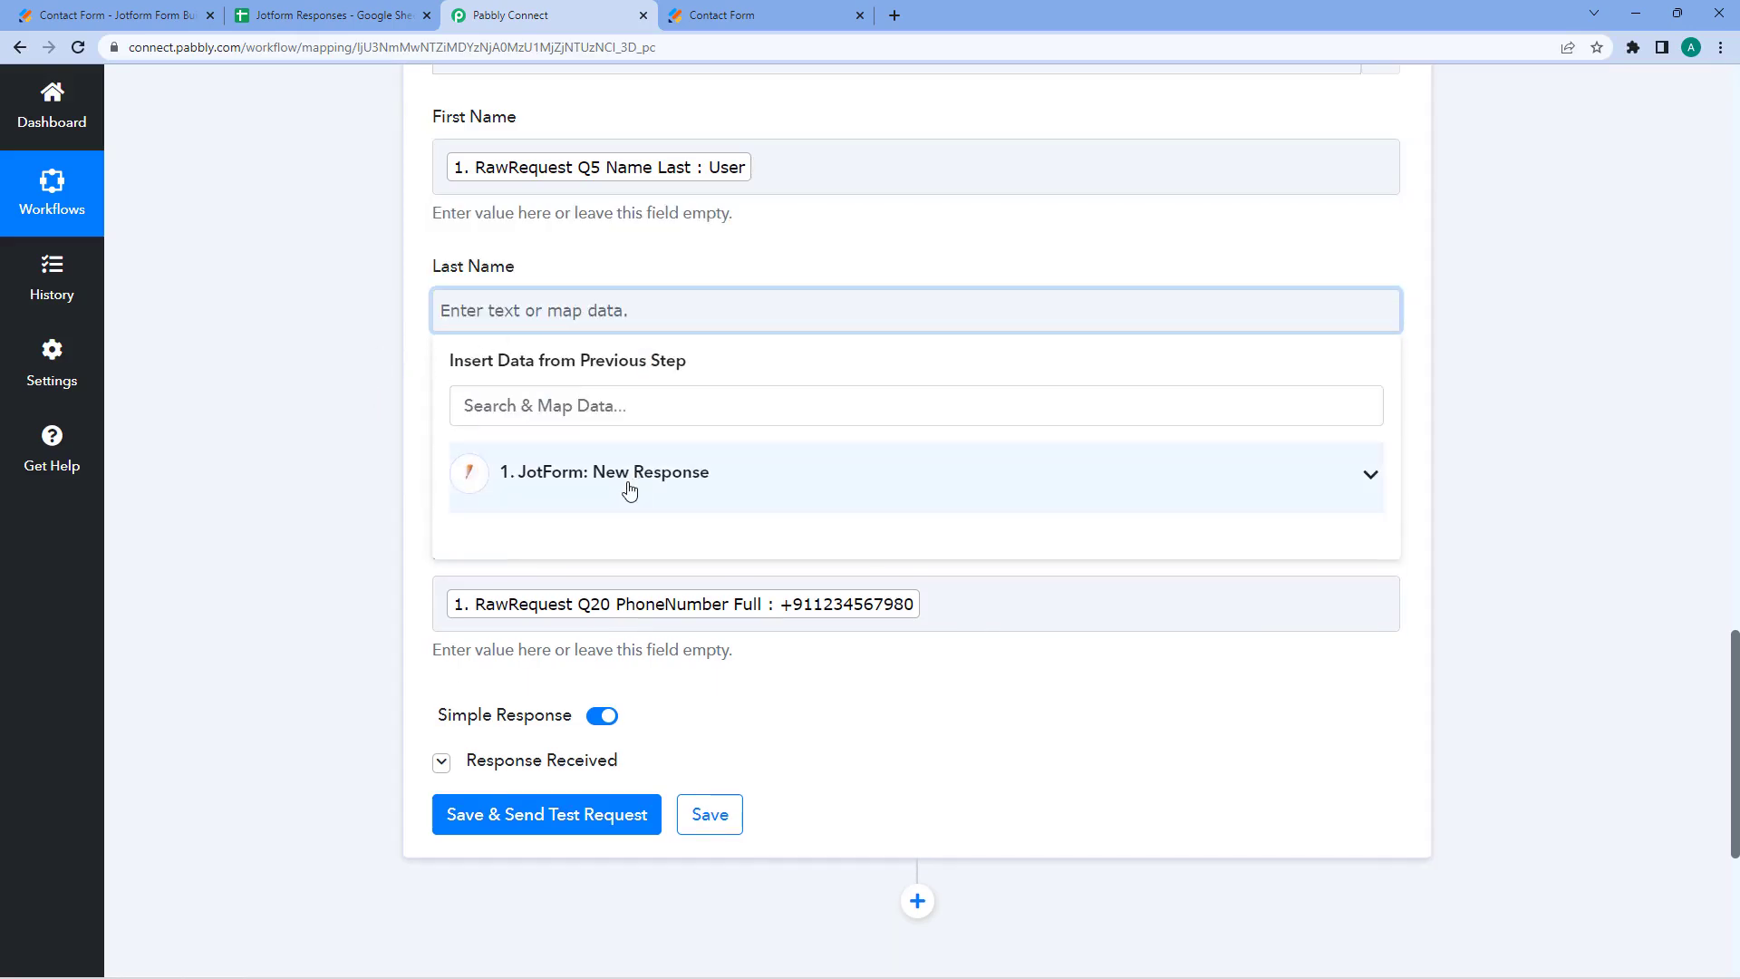
{"action": "left_click", "coordinate": [629, 480]}
{"action": "left_click", "coordinate": [635, 844]}
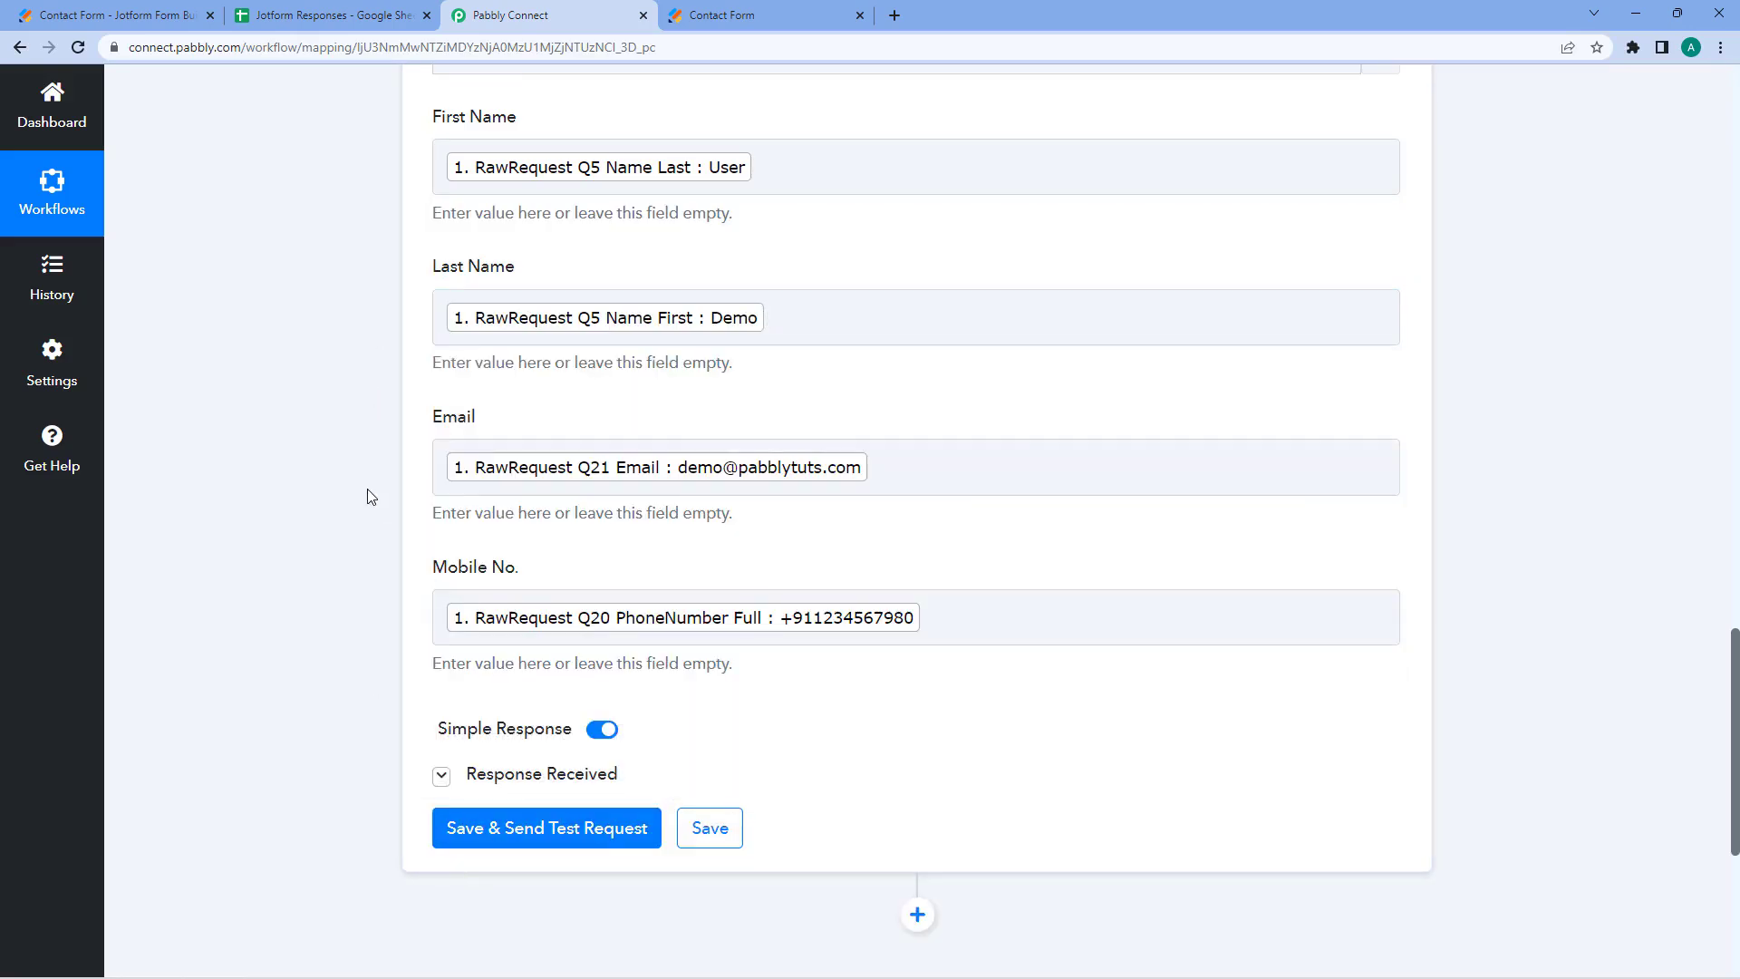
- Save the Google Sheets step and send a test request
{"action": "scroll", "coordinate": [367, 488], "scroll_direction": "up", "scroll_amount": 1}
{"action": "scroll", "coordinate": [375, 475], "scroll_direction": "down", "scroll_amount": 2}
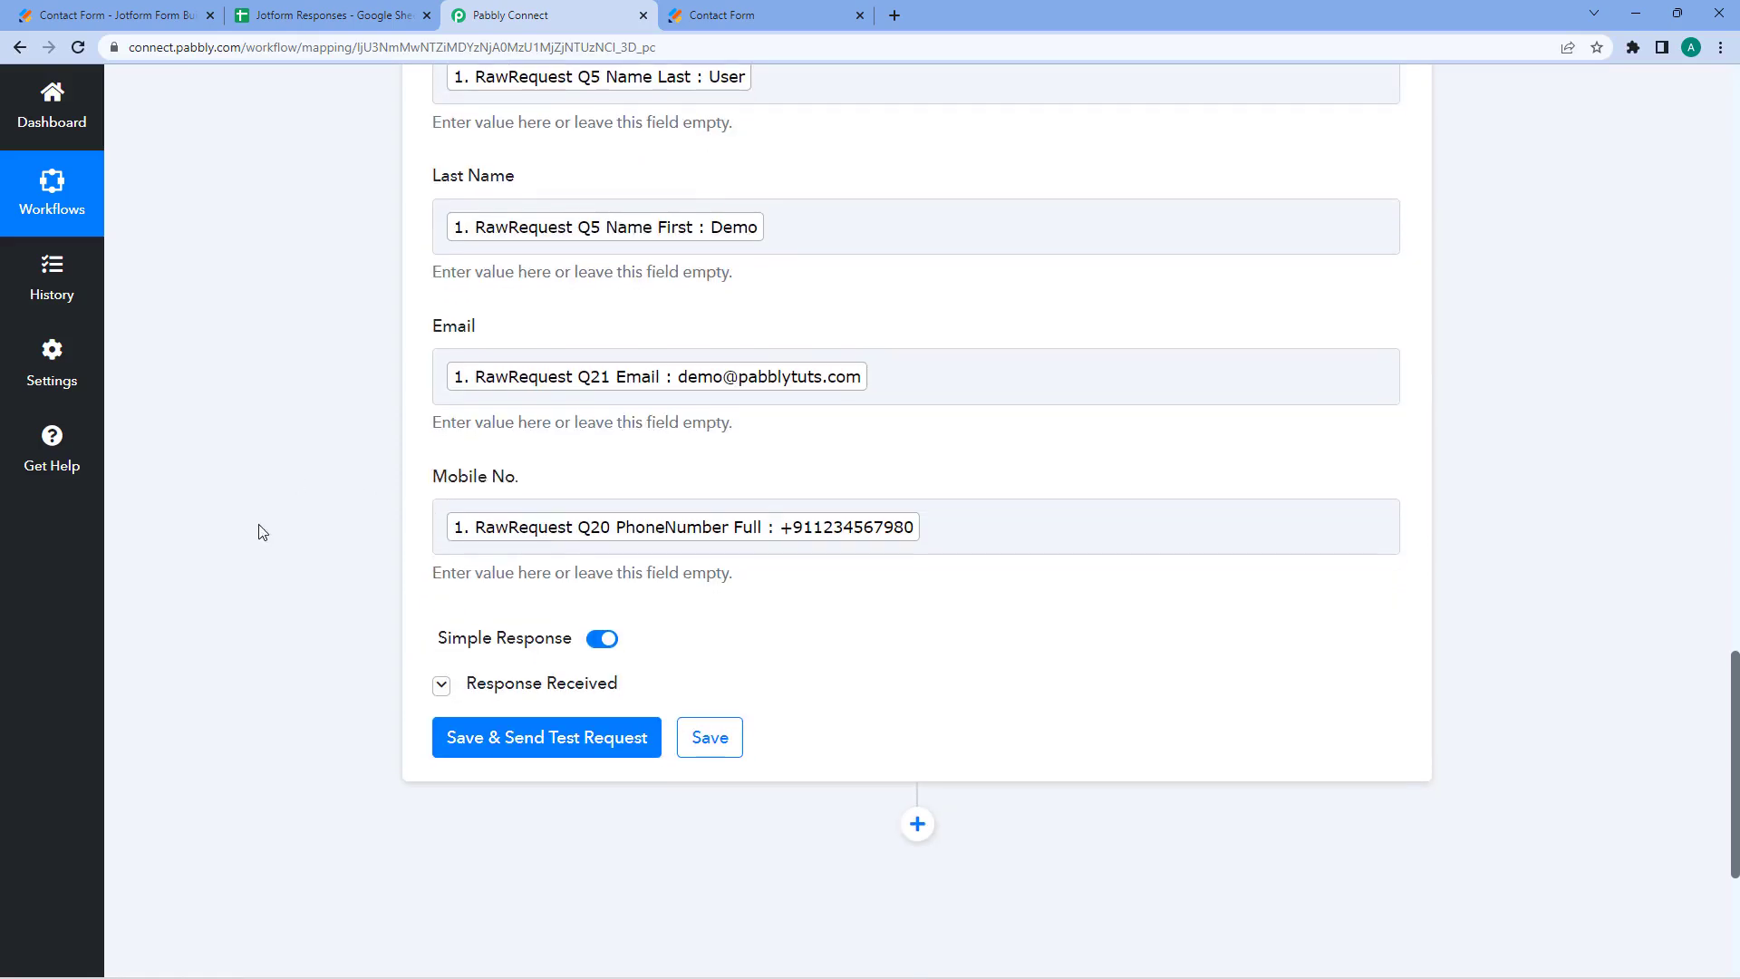
{"action": "left_click", "coordinate": [583, 736]}
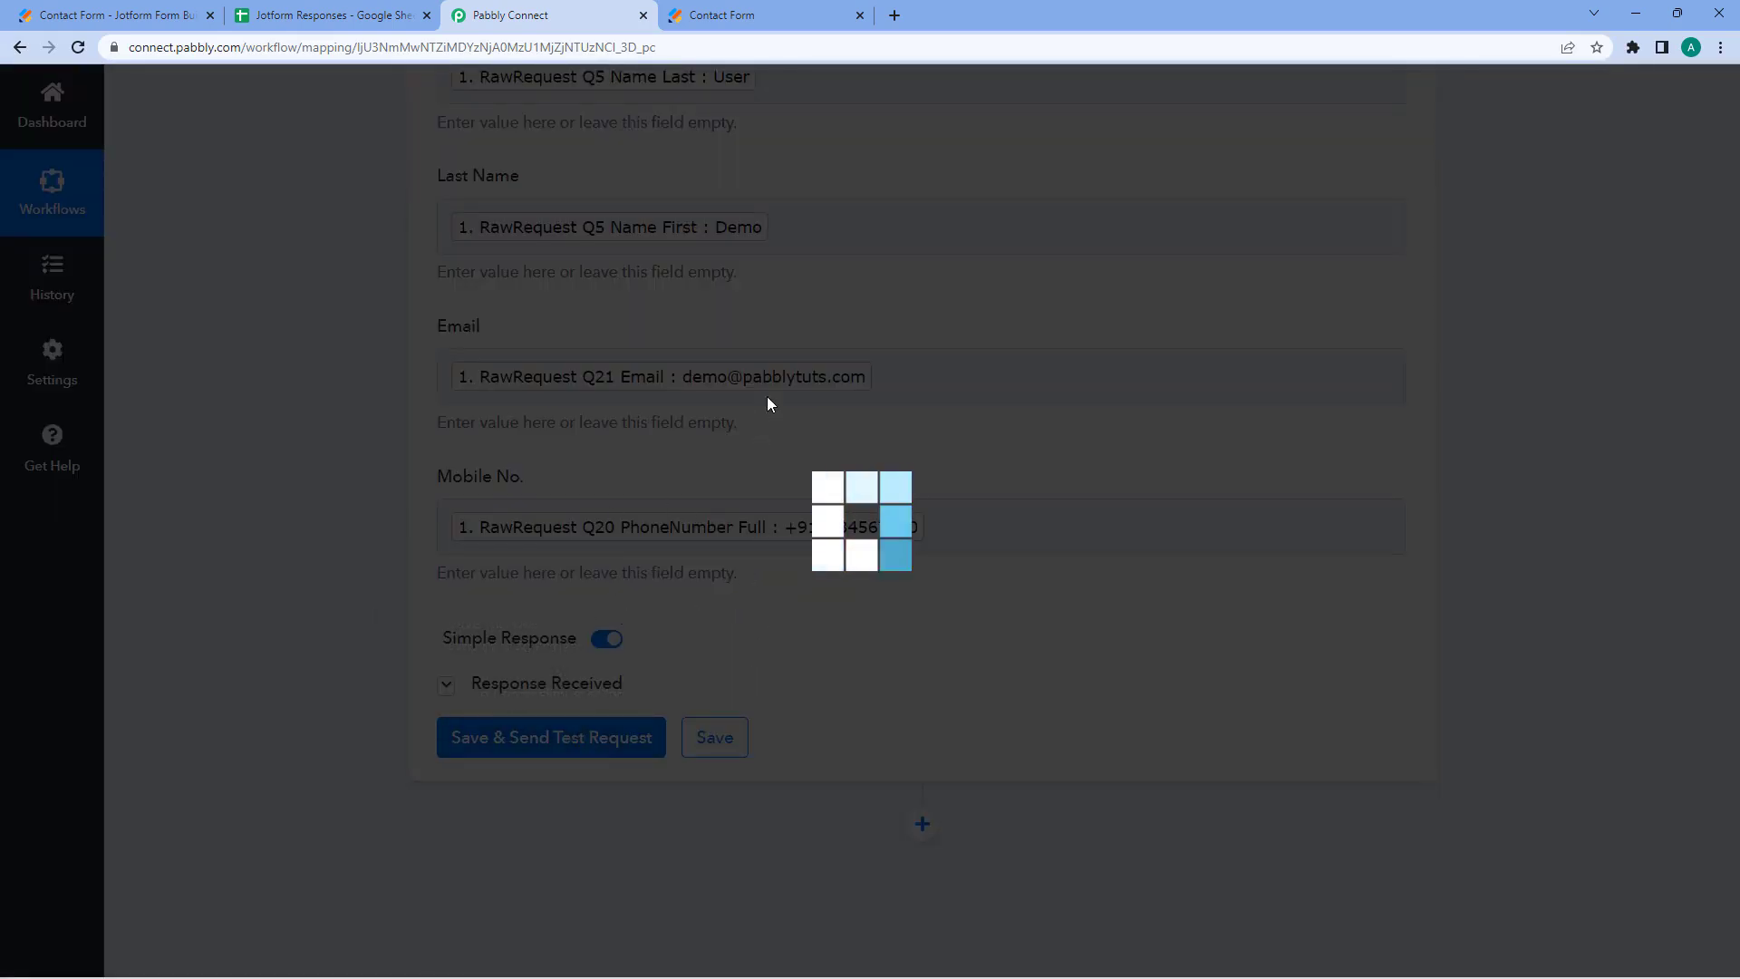
{"action": "scroll", "coordinate": [837, 174], "scroll_direction": "up", "scroll_amount": 2}
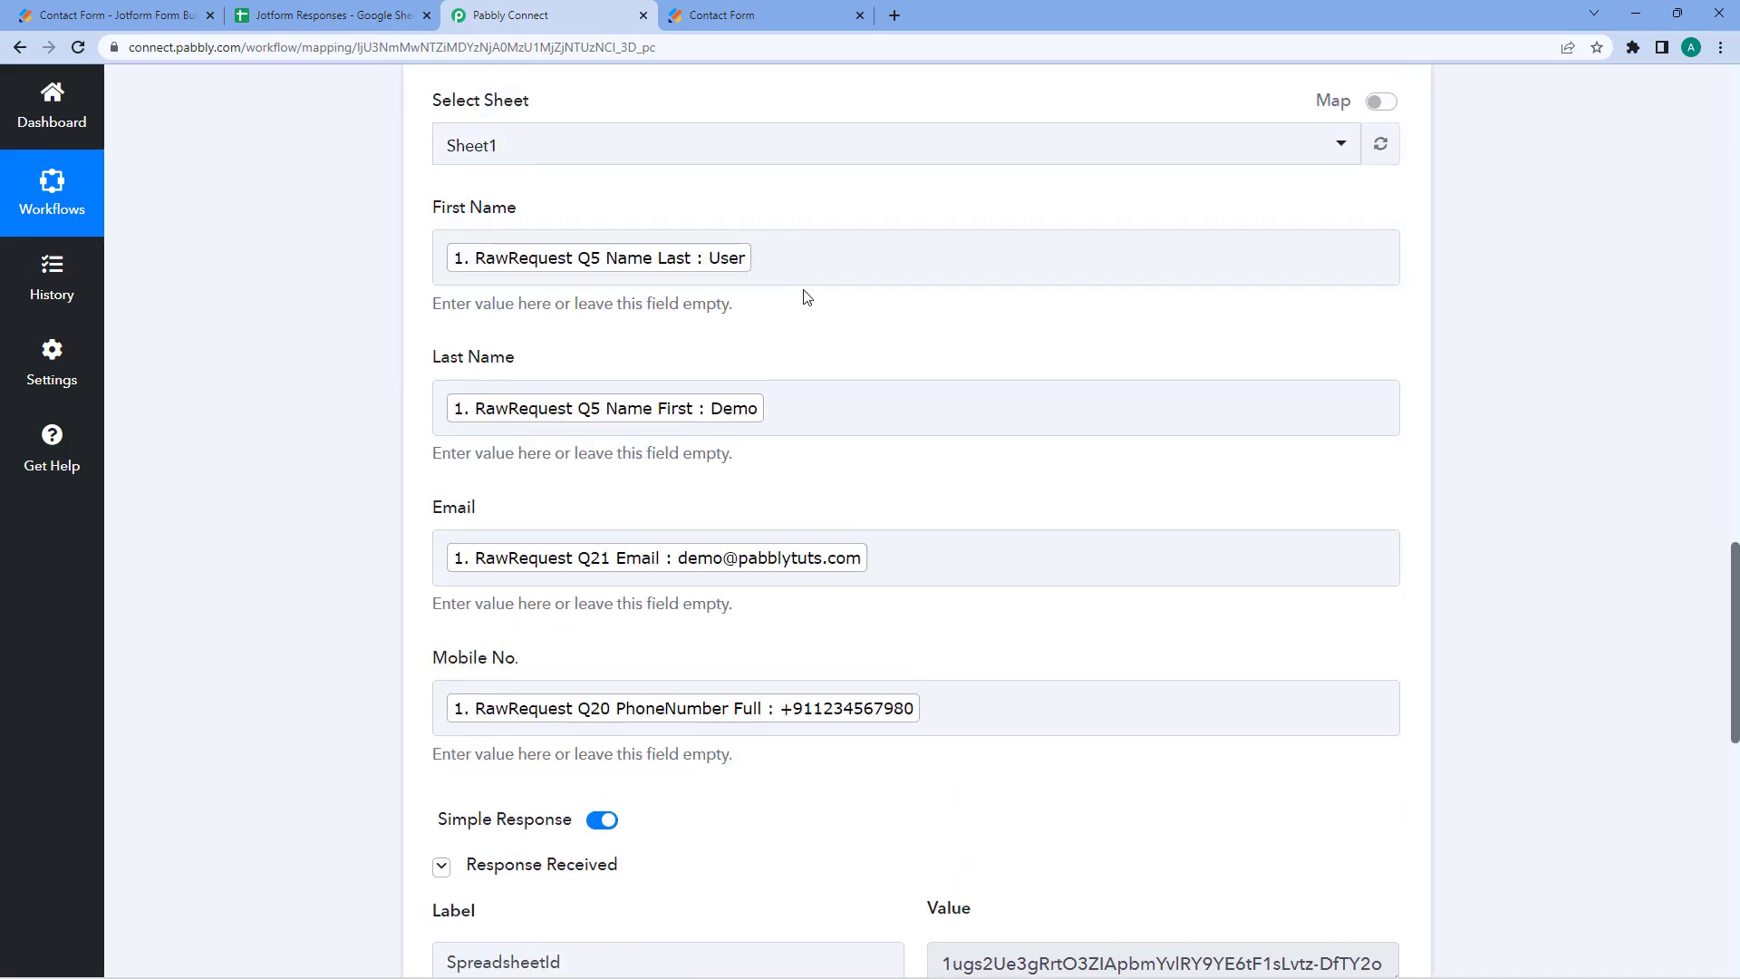
- Inspect the new test row 4 in Jotform Responses, checking cells A4, B4 and C4
{"action": "left_click", "coordinate": [330, 15]}
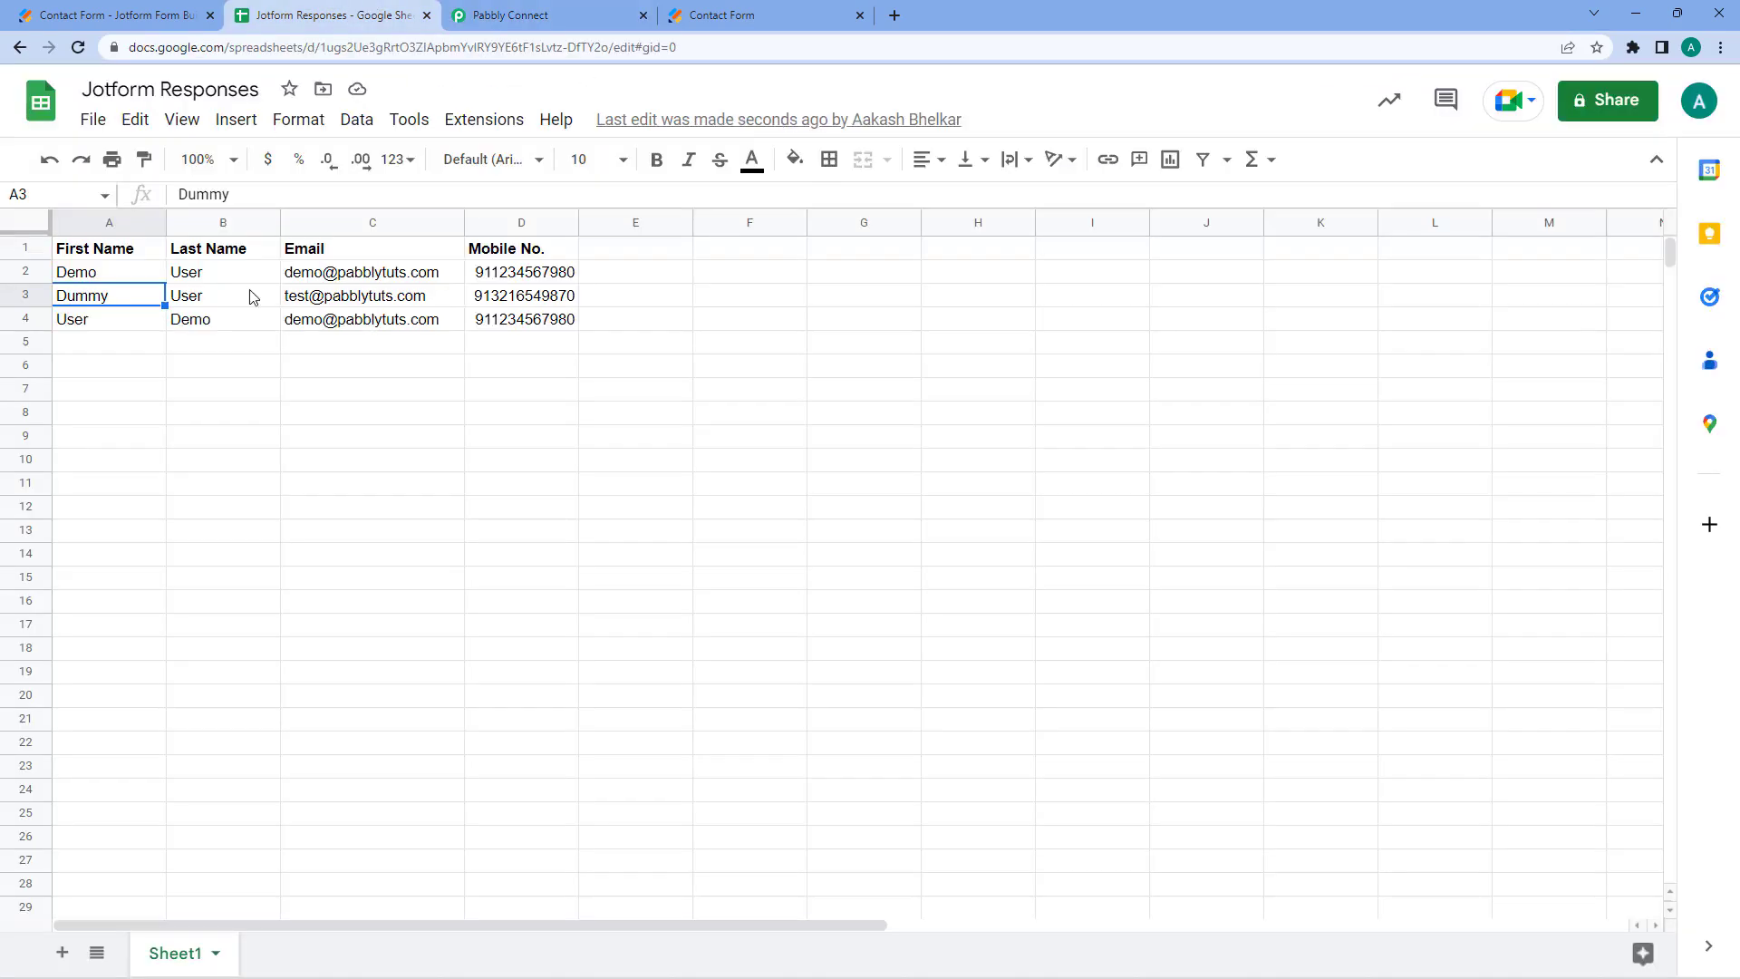
{"action": "left_click", "coordinate": [173, 325]}
{"action": "left_click", "coordinate": [350, 327]}
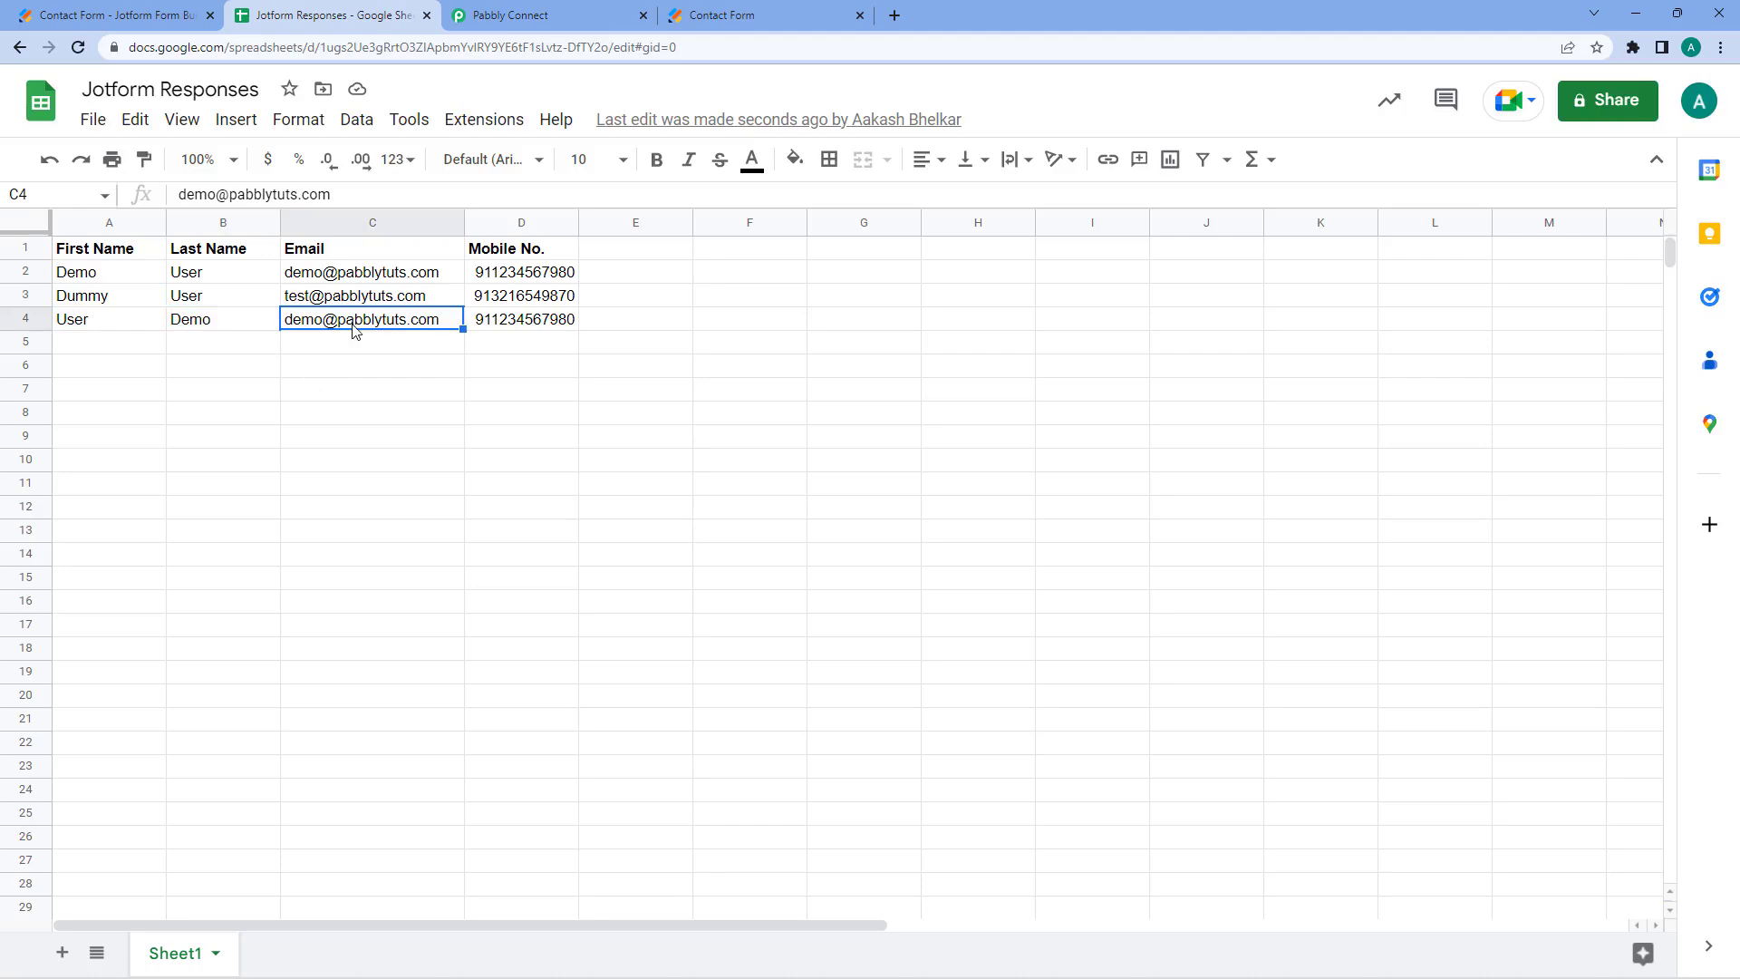
{"action": "left_click", "coordinate": [122, 326]}
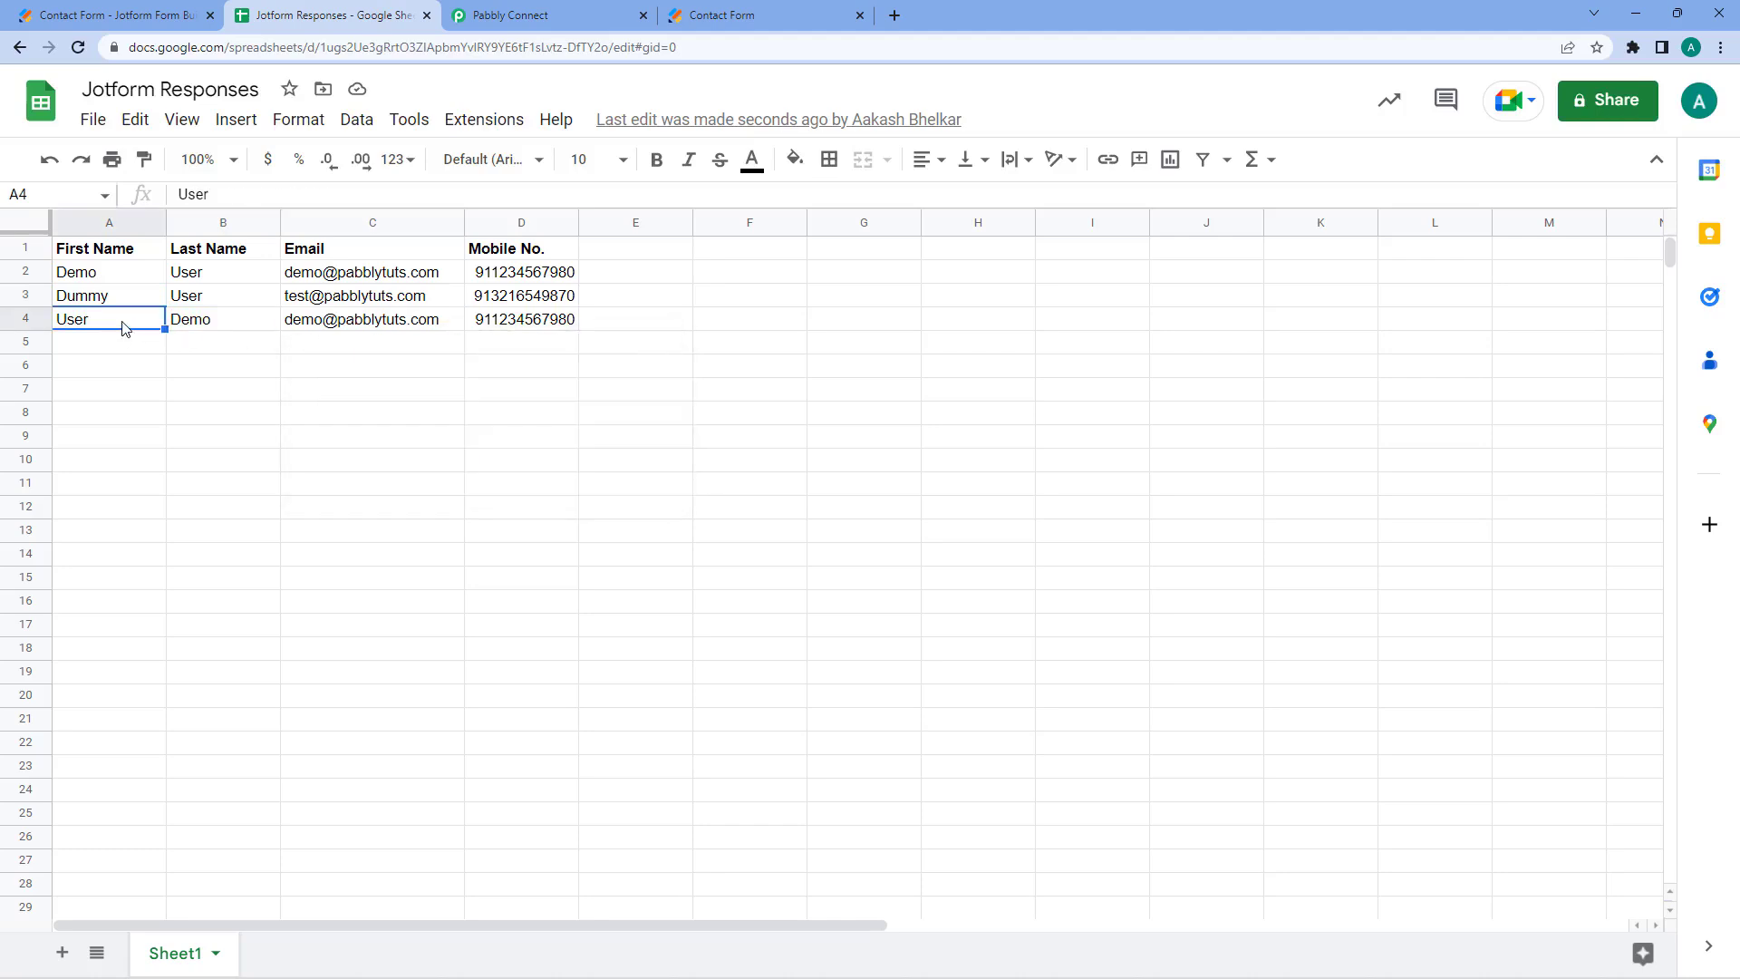
- Compare the Pabbly First Name field label against the sheet's rows
{"action": "left_click", "coordinate": [535, 14]}
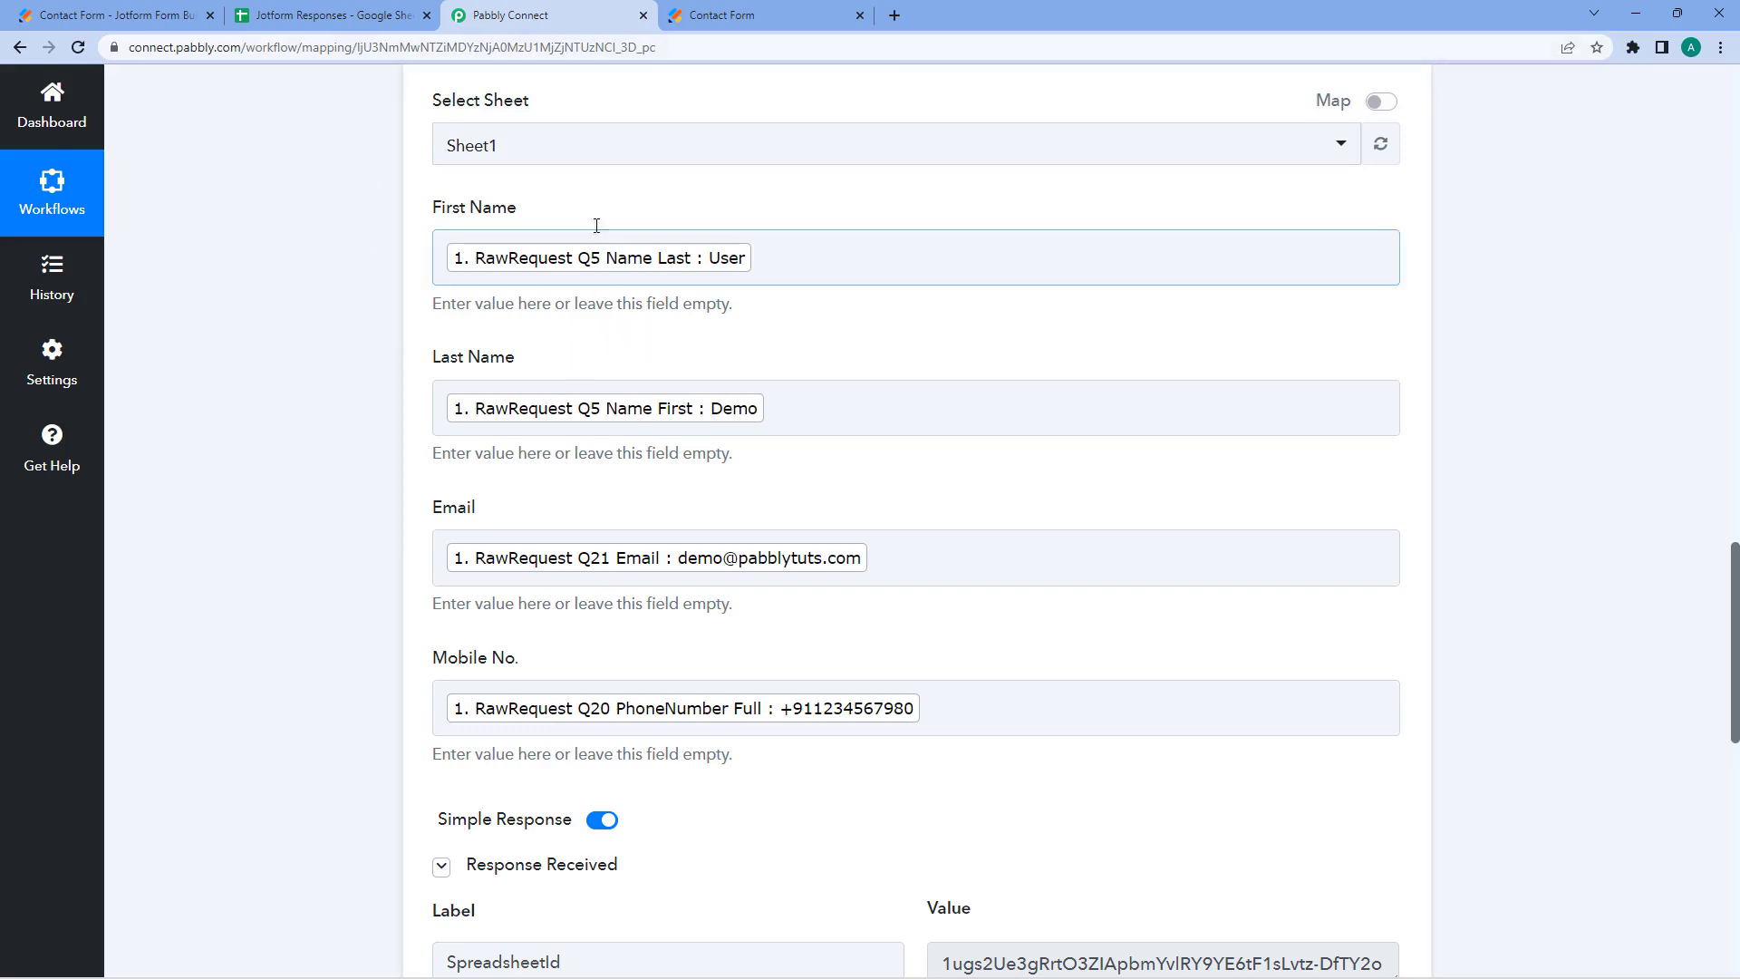
{"action": "left_click_drag", "start_coordinate": [426, 207], "coordinate": [521, 210]}
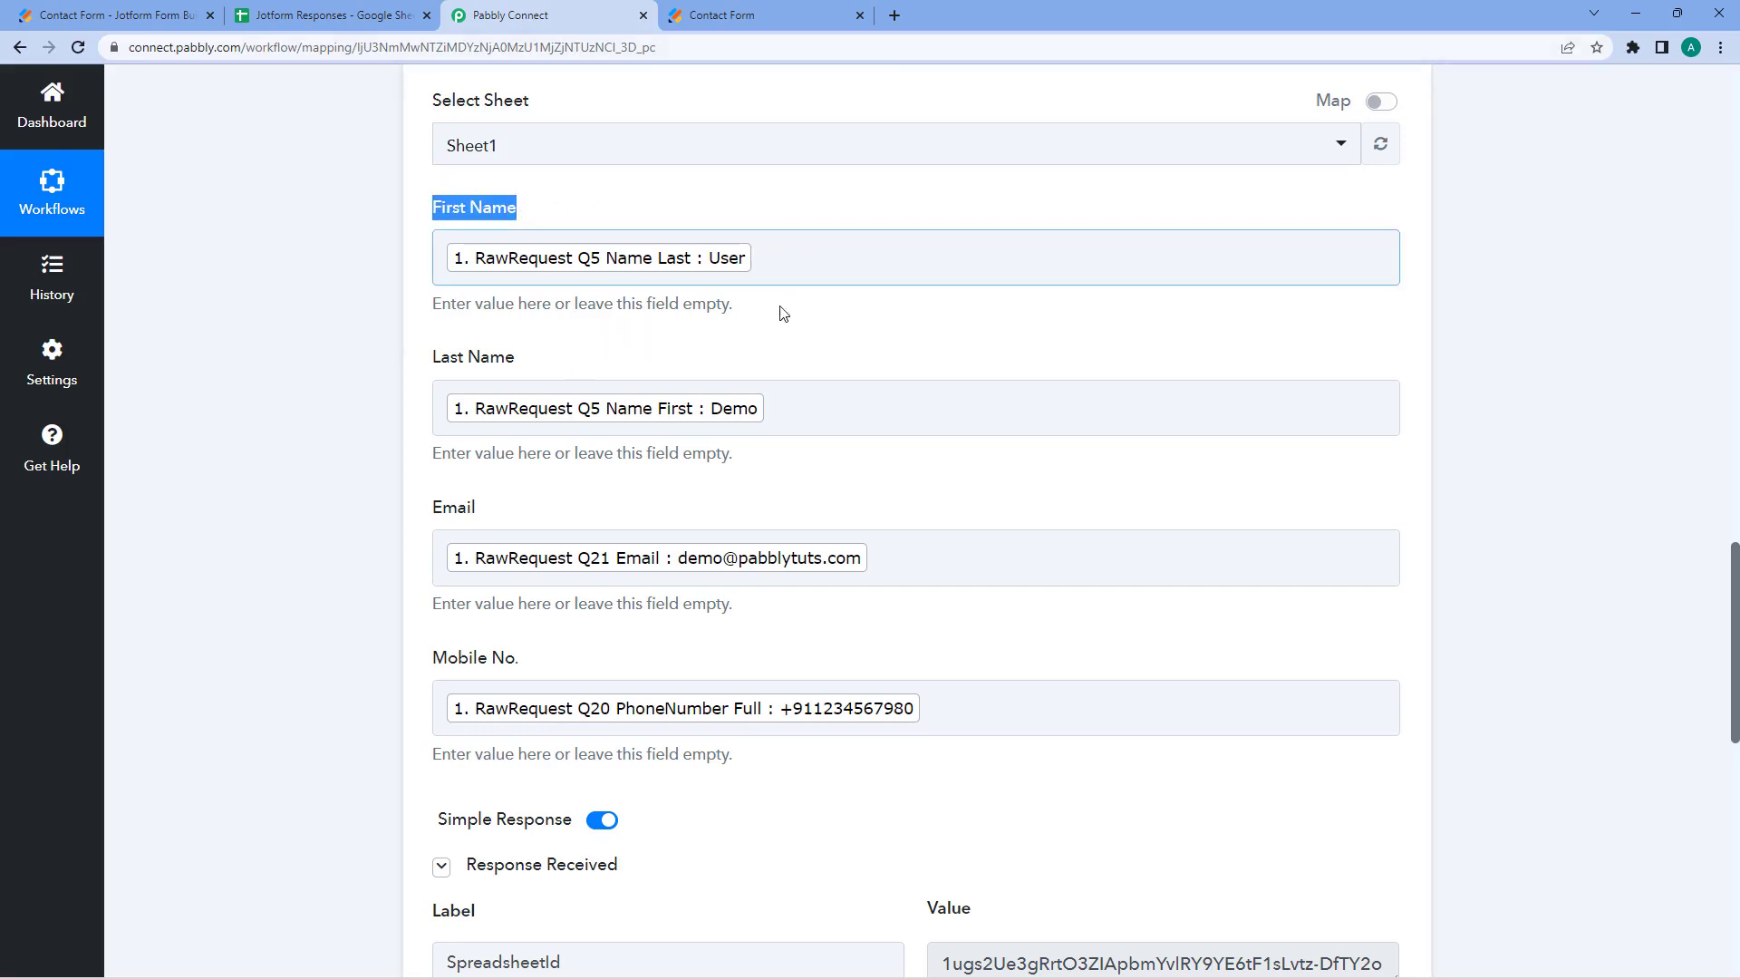
{"action": "left_click", "coordinate": [781, 339]}
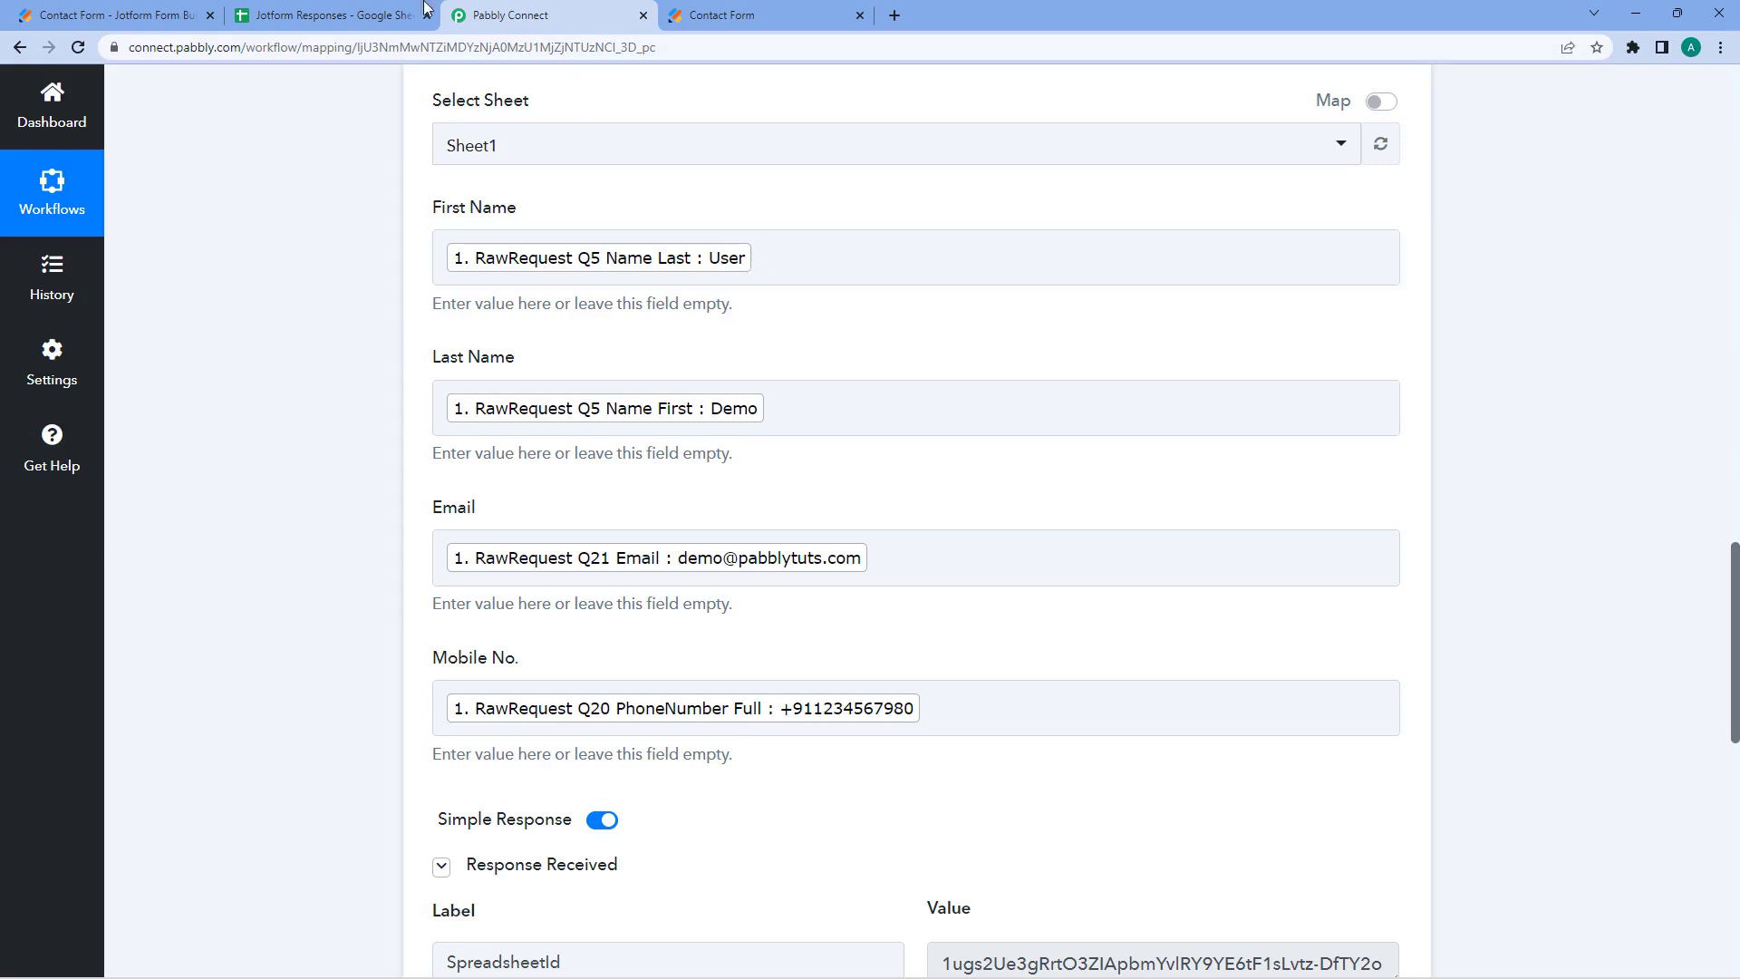
{"action": "left_click", "coordinate": [395, 13]}
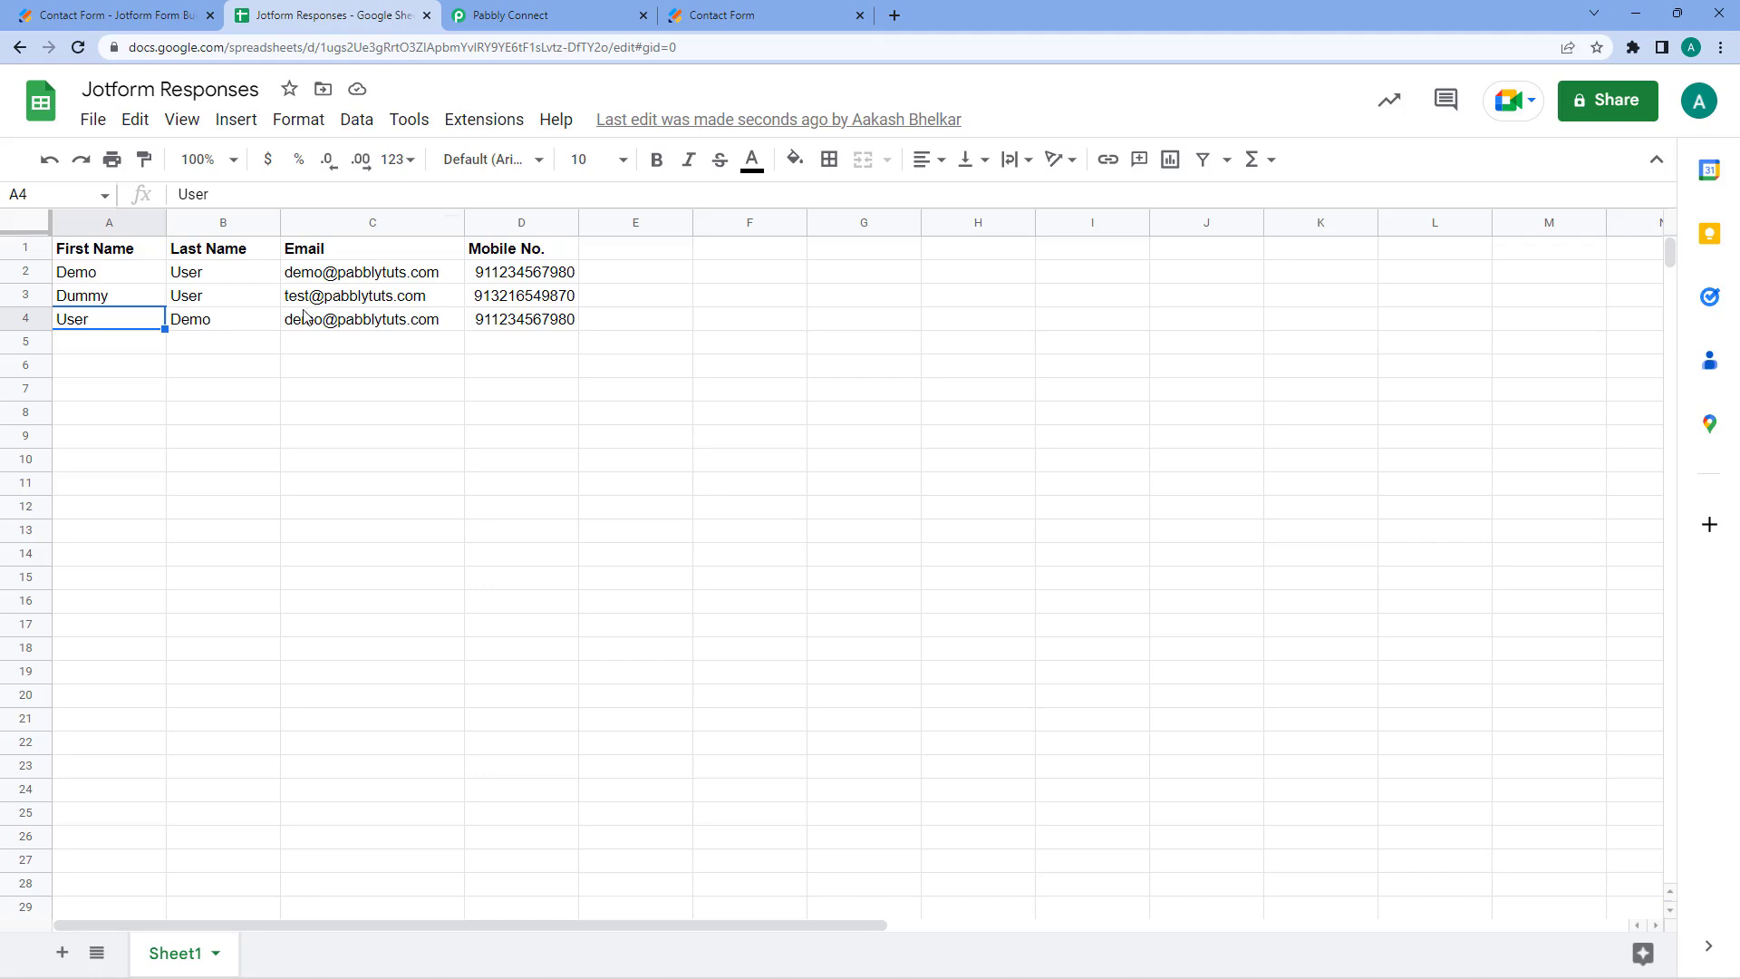
{"action": "left_click", "coordinate": [507, 16]}
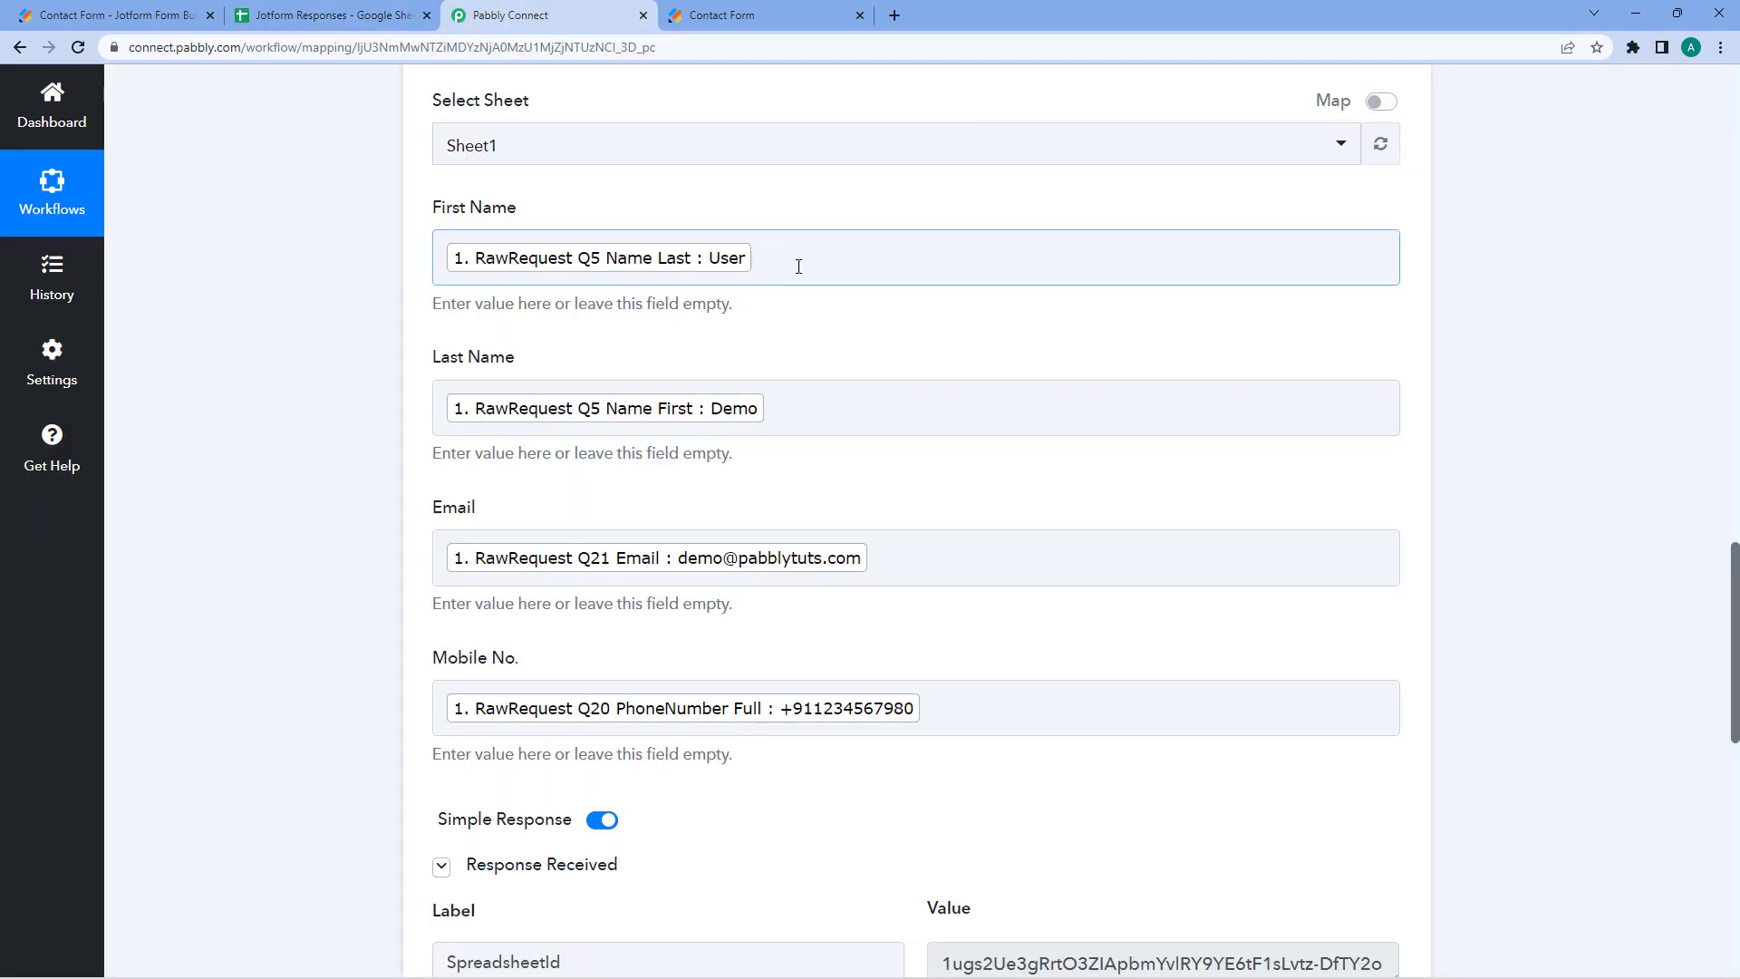
- Remove the response tags from First Name and Last Name, leaving only Email and Mobile No. mapped
{"action": "scroll", "coordinate": [778, 236], "scroll_direction": "up", "scroll_amount": 1}
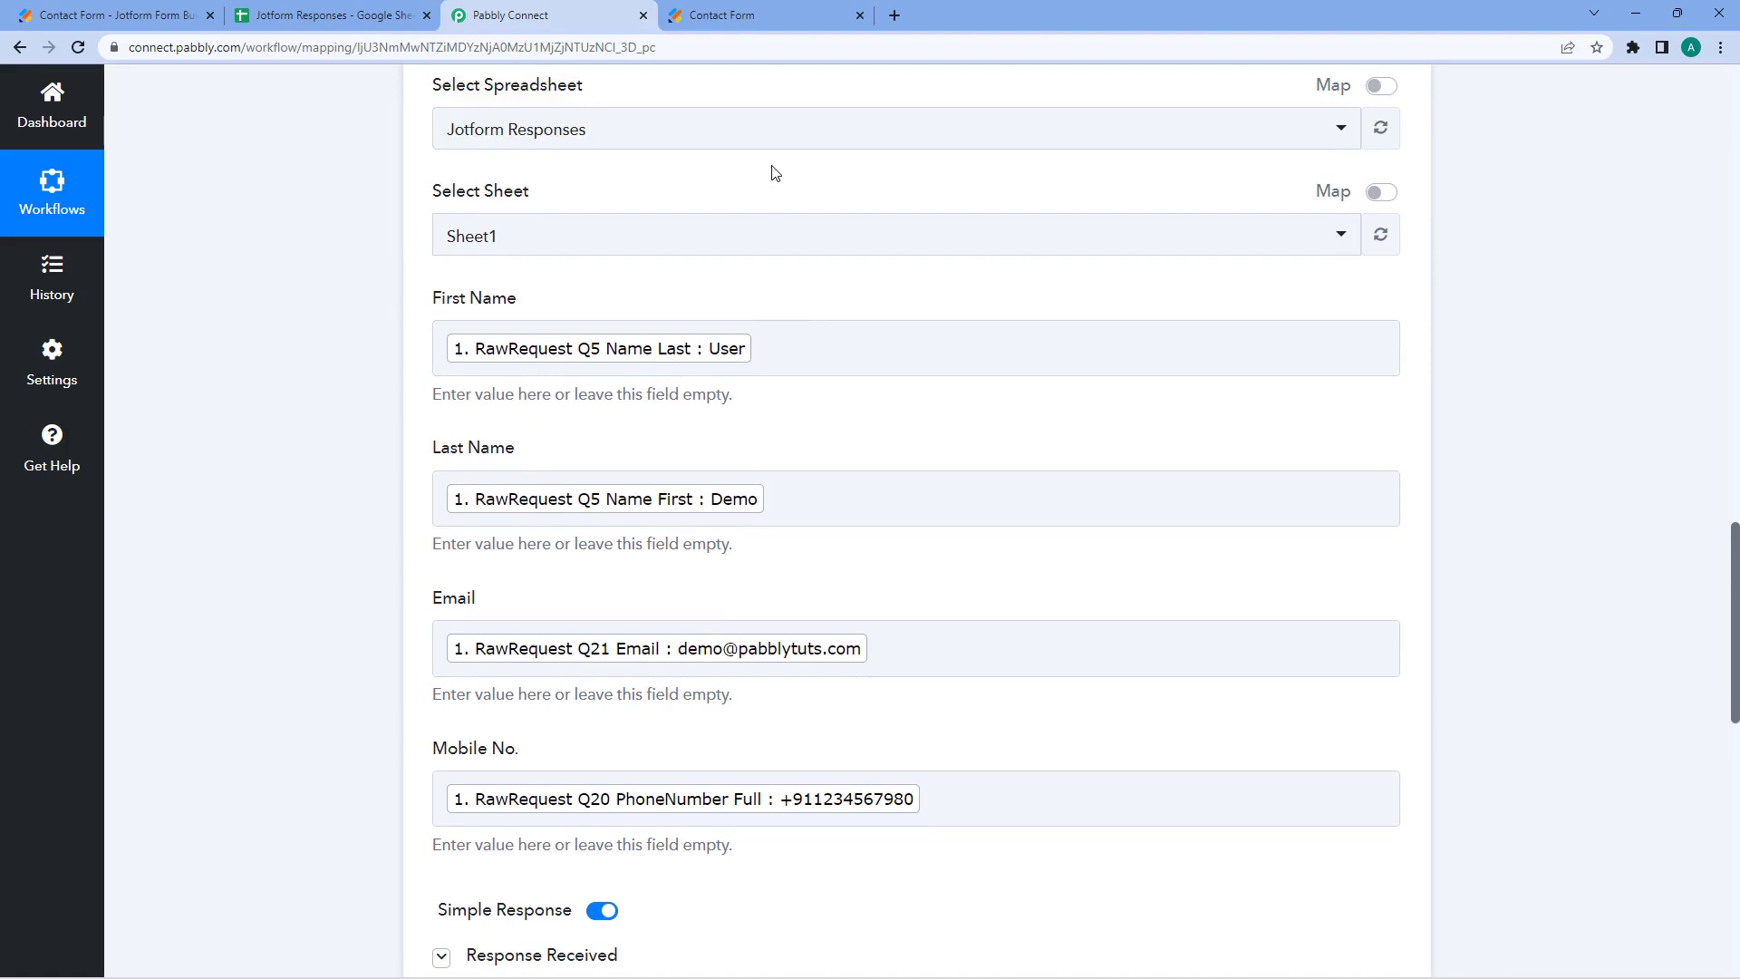
{"action": "left_click", "coordinate": [780, 346]}
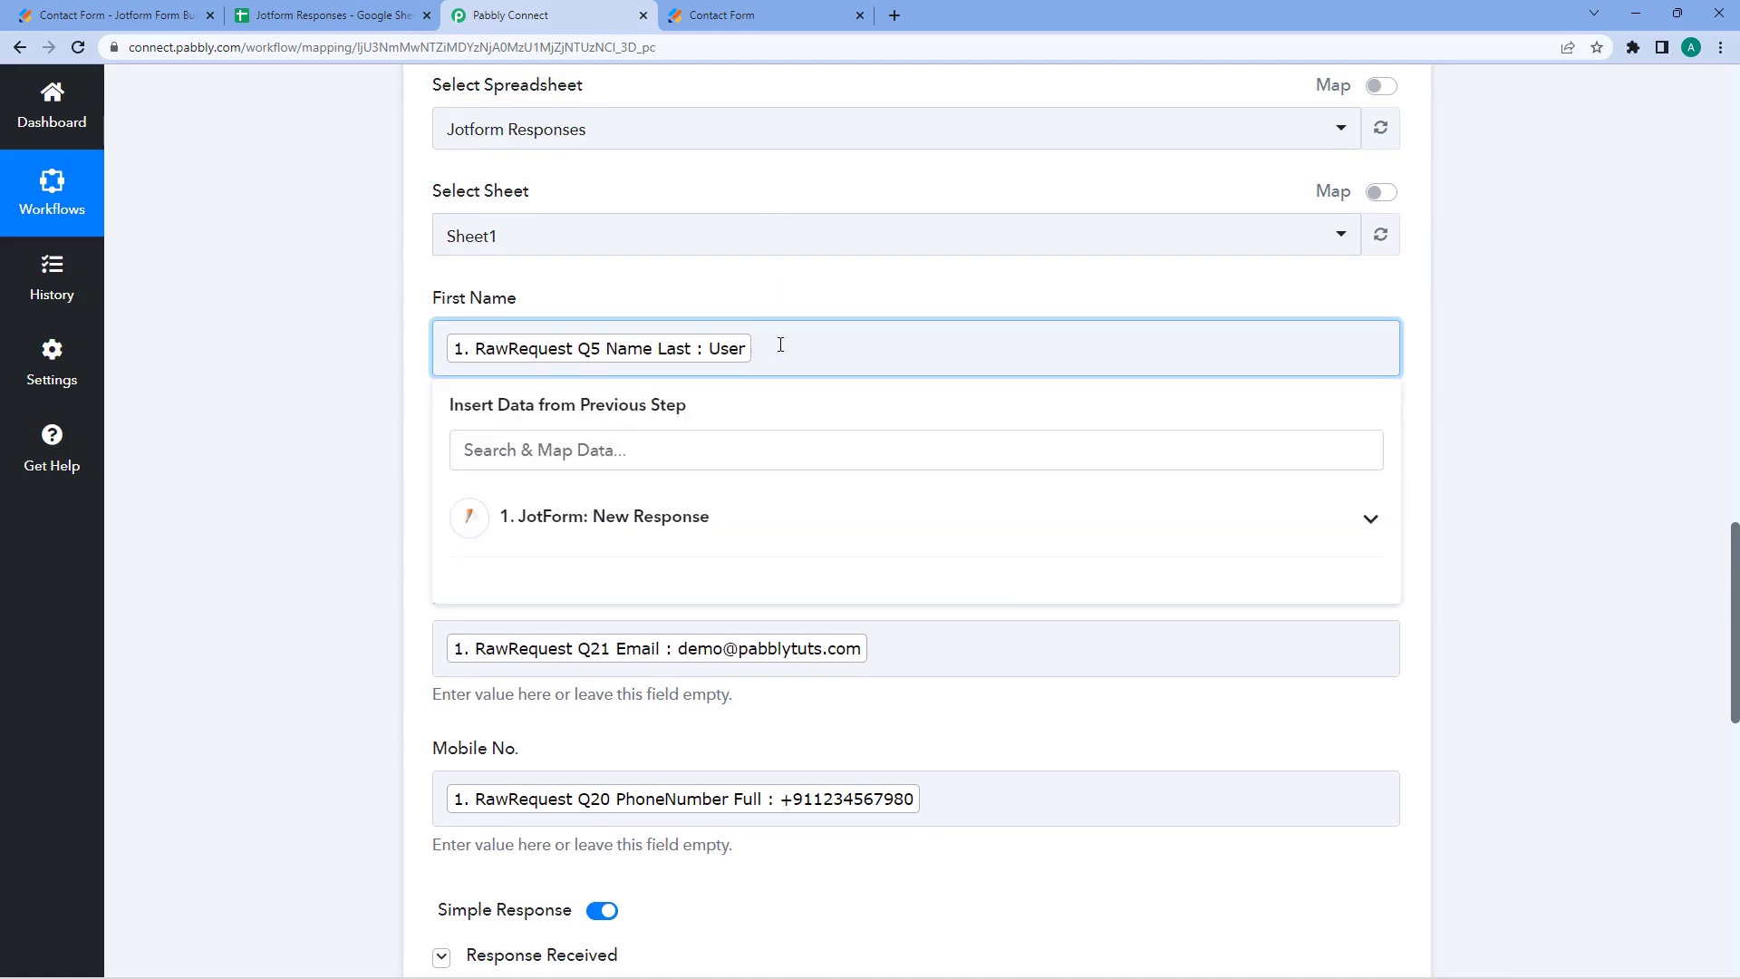
{"action": "key", "text": "BackSpace"}
{"action": "left_click", "coordinate": [379, 370]}
{"action": "left_click", "coordinate": [831, 481]}
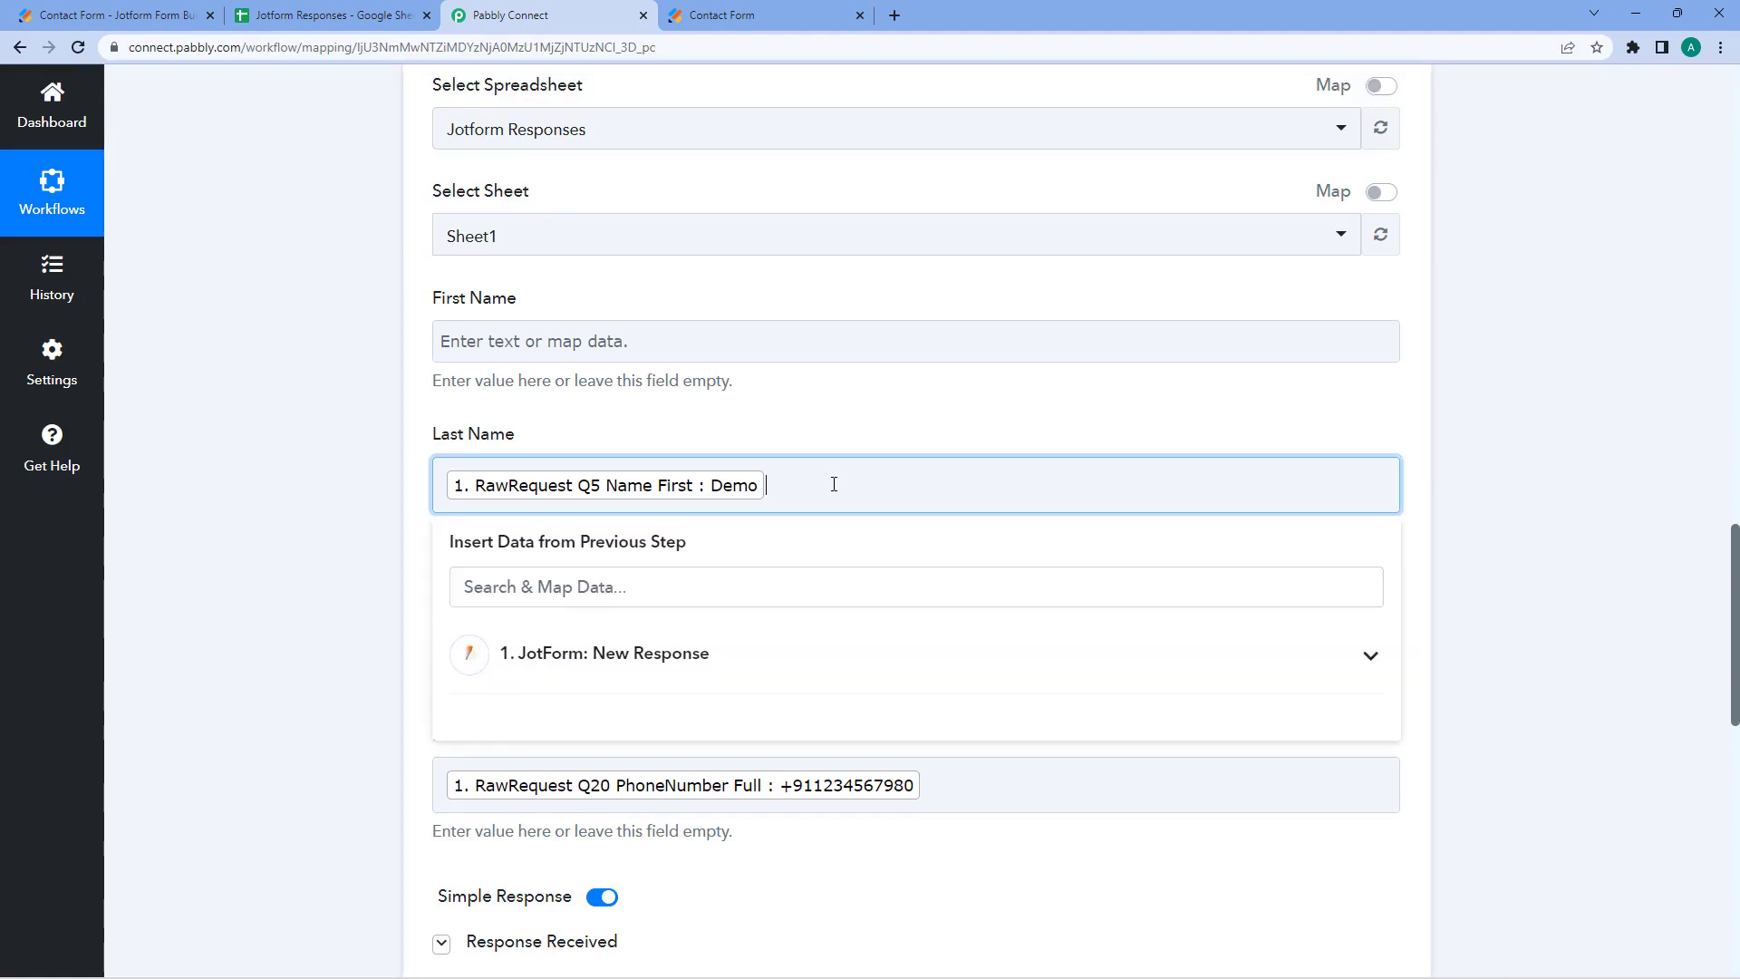
{"action": "key", "text": "BackSpace"}
{"action": "scroll", "coordinate": [334, 443], "scroll_direction": "down", "scroll_amount": 1}
{"action": "left_click", "coordinate": [345, 392]}
{"action": "scroll", "coordinate": [595, 366], "scroll_direction": "up", "scroll_amount": 2}
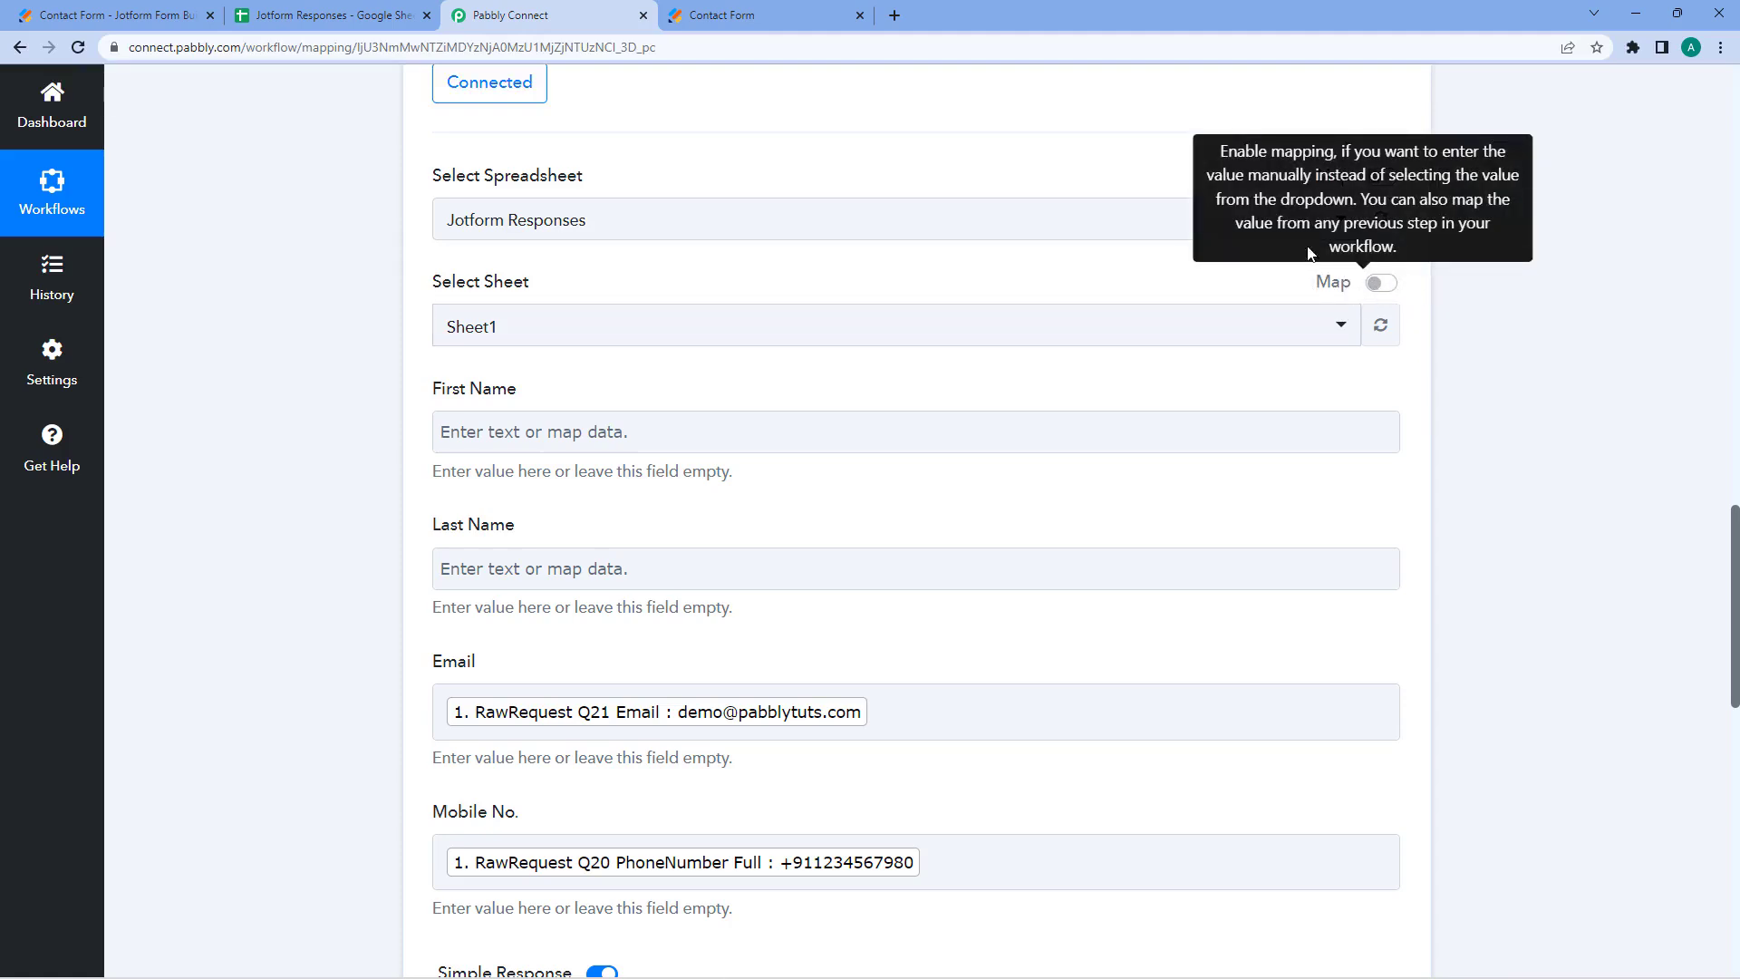
{"action": "left_click", "coordinate": [635, 326]}
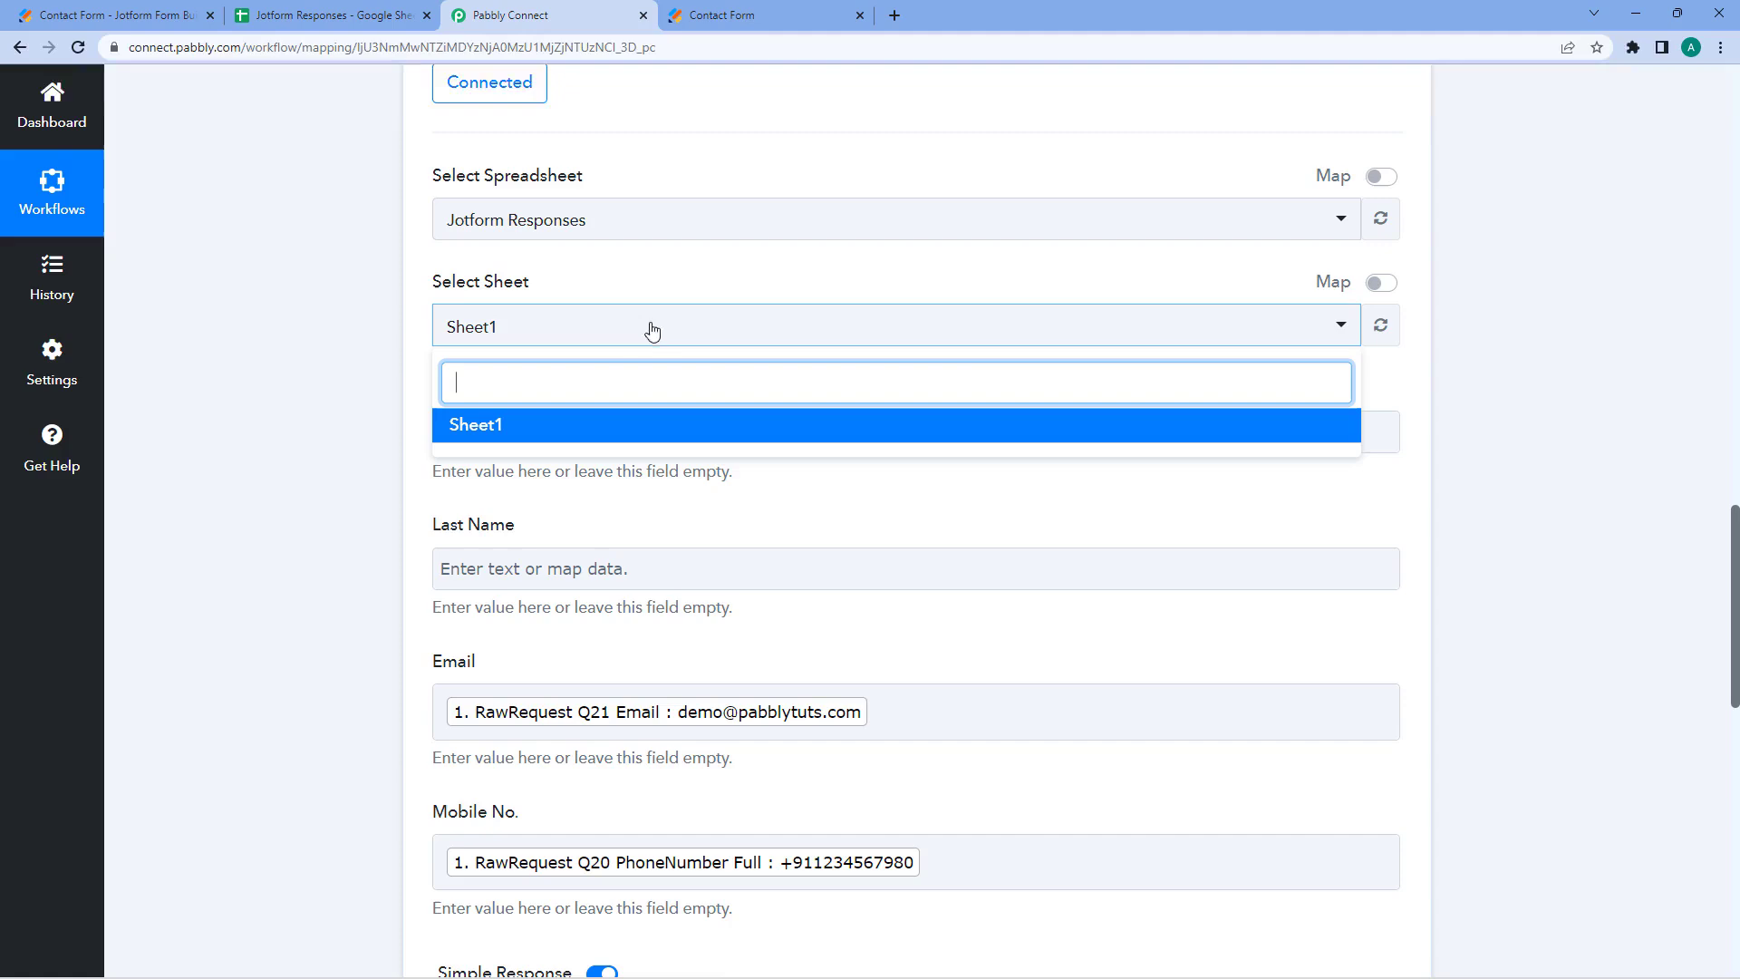
{"action": "left_click", "coordinate": [666, 325]}
{"action": "left_click", "coordinate": [693, 219]}
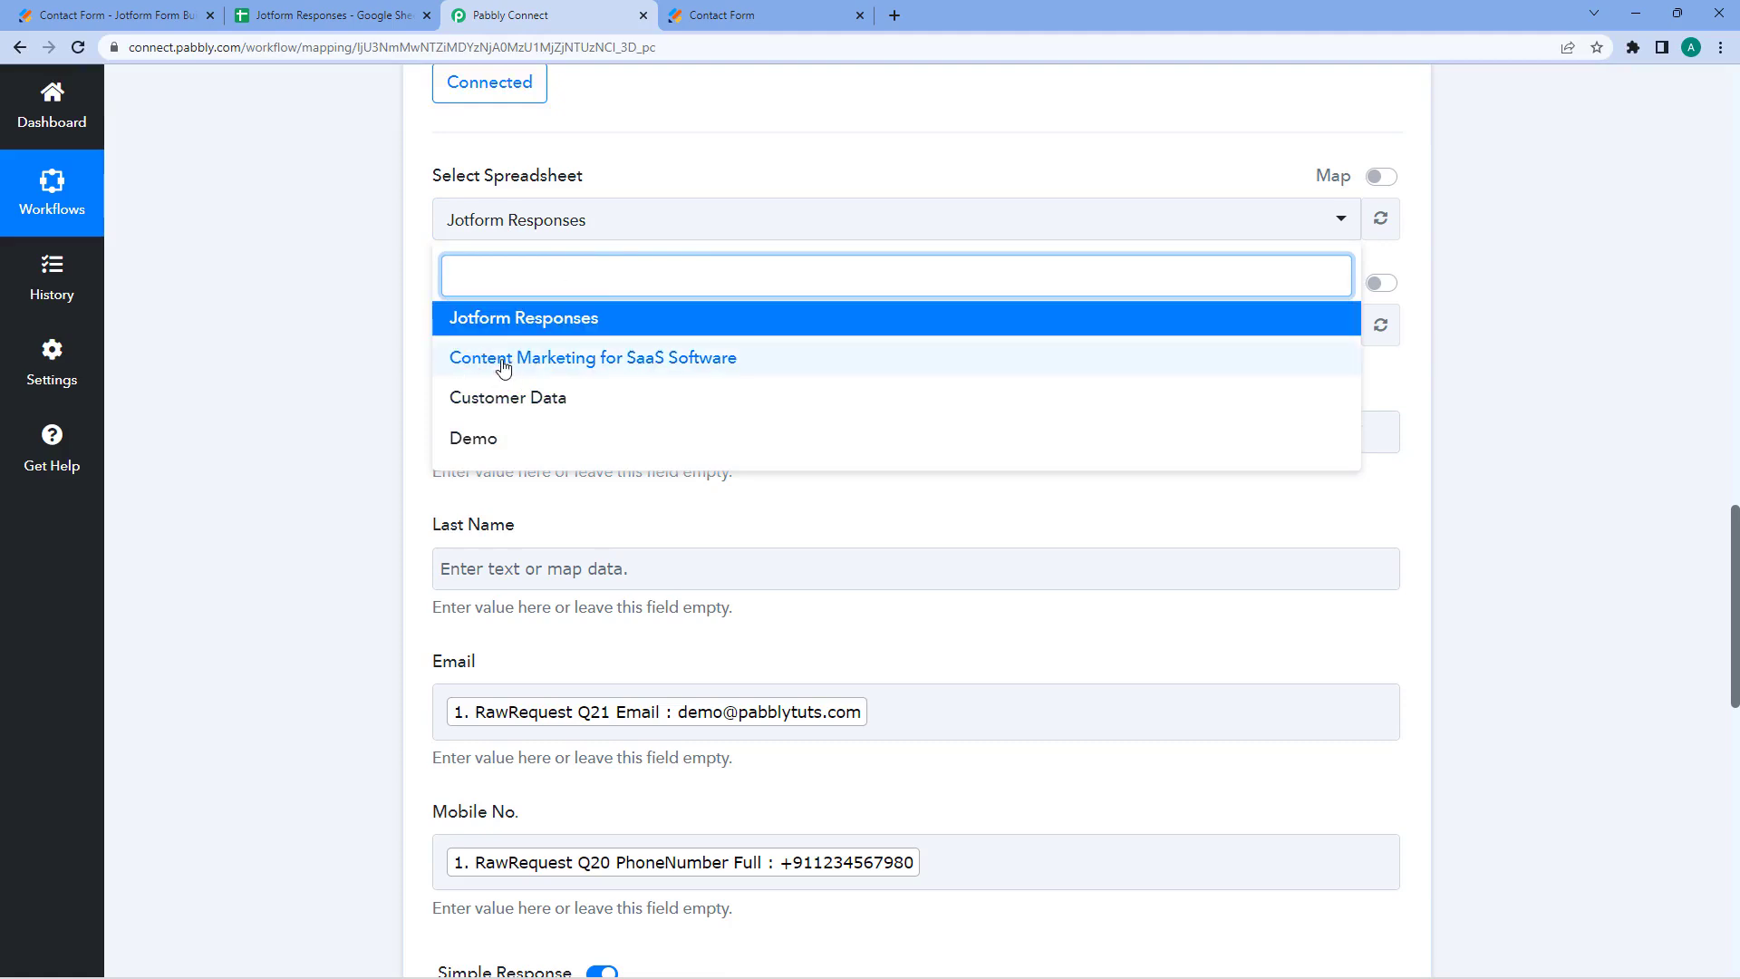
{"action": "left_click", "coordinate": [404, 291]}
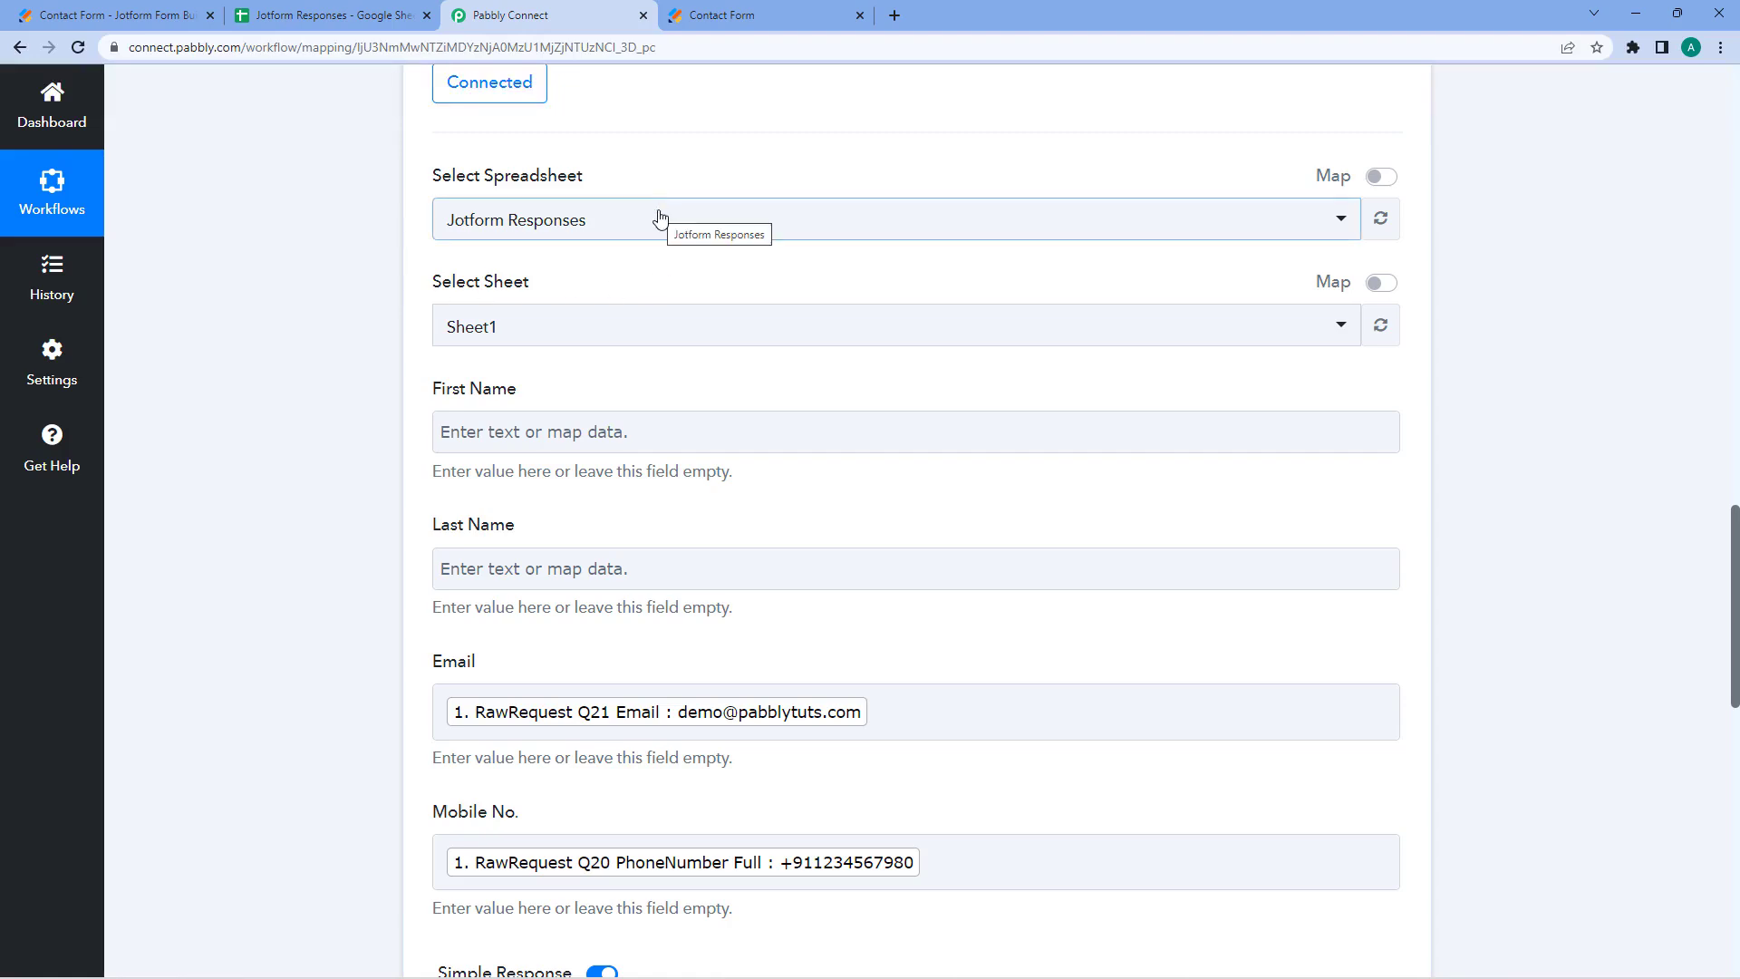
{"action": "left_click", "coordinate": [629, 337]}
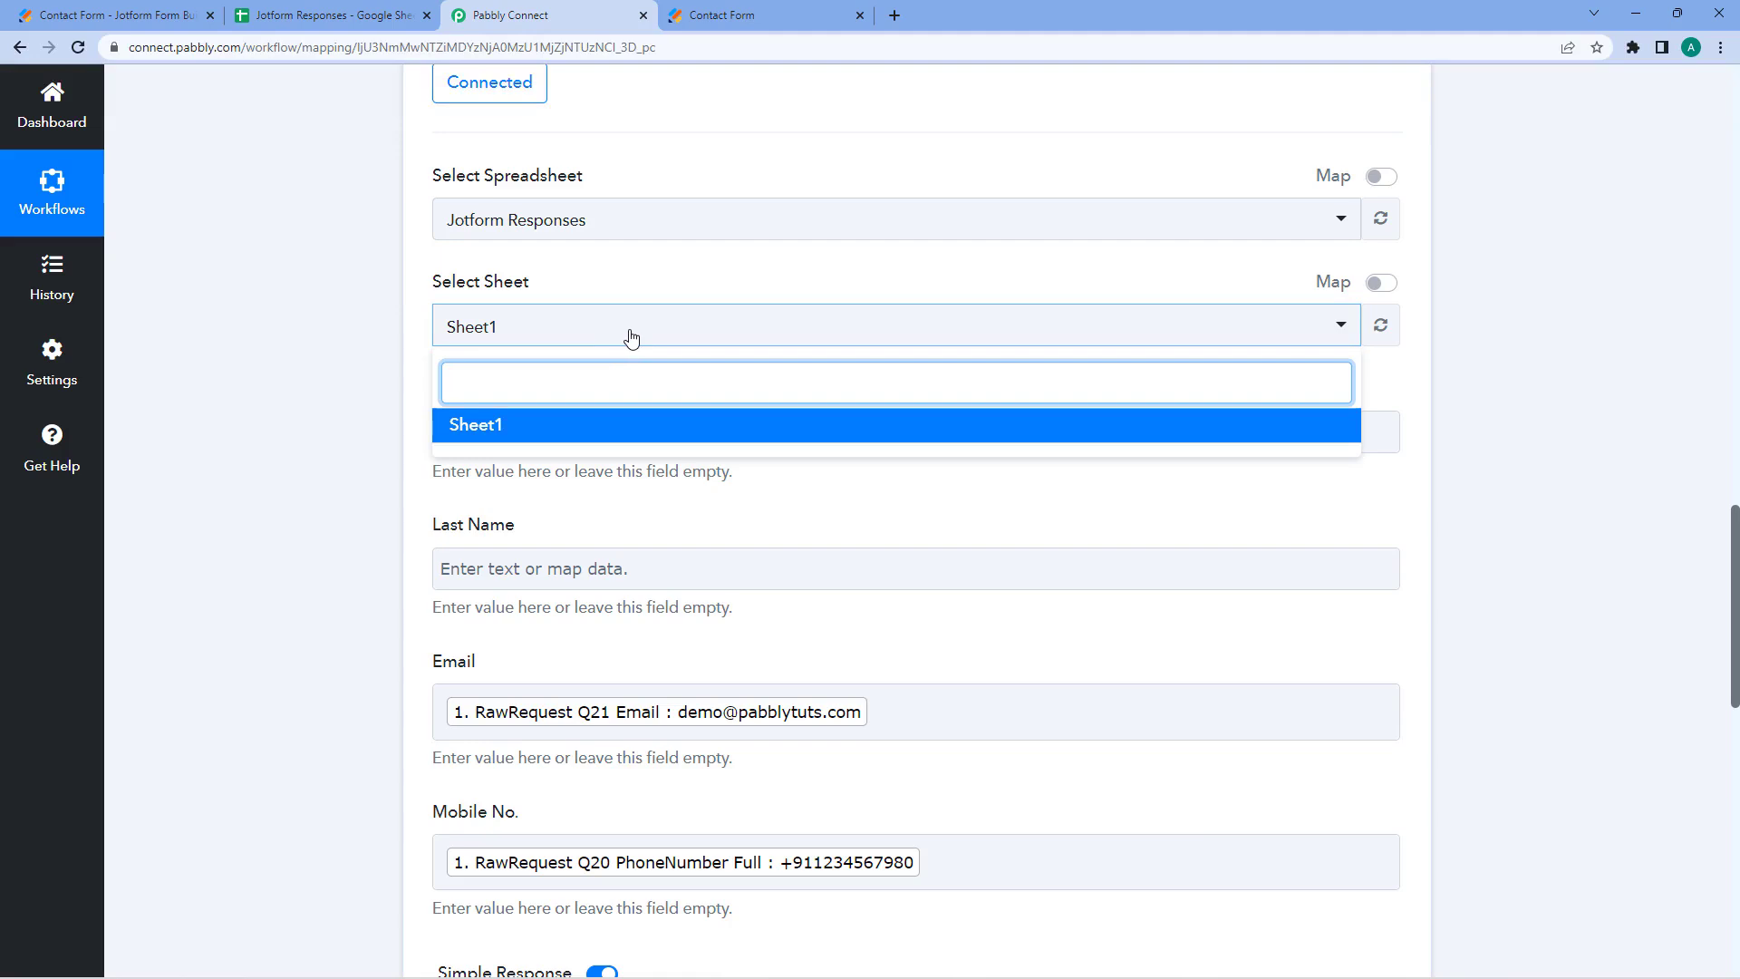
{"action": "left_click", "coordinate": [632, 337]}
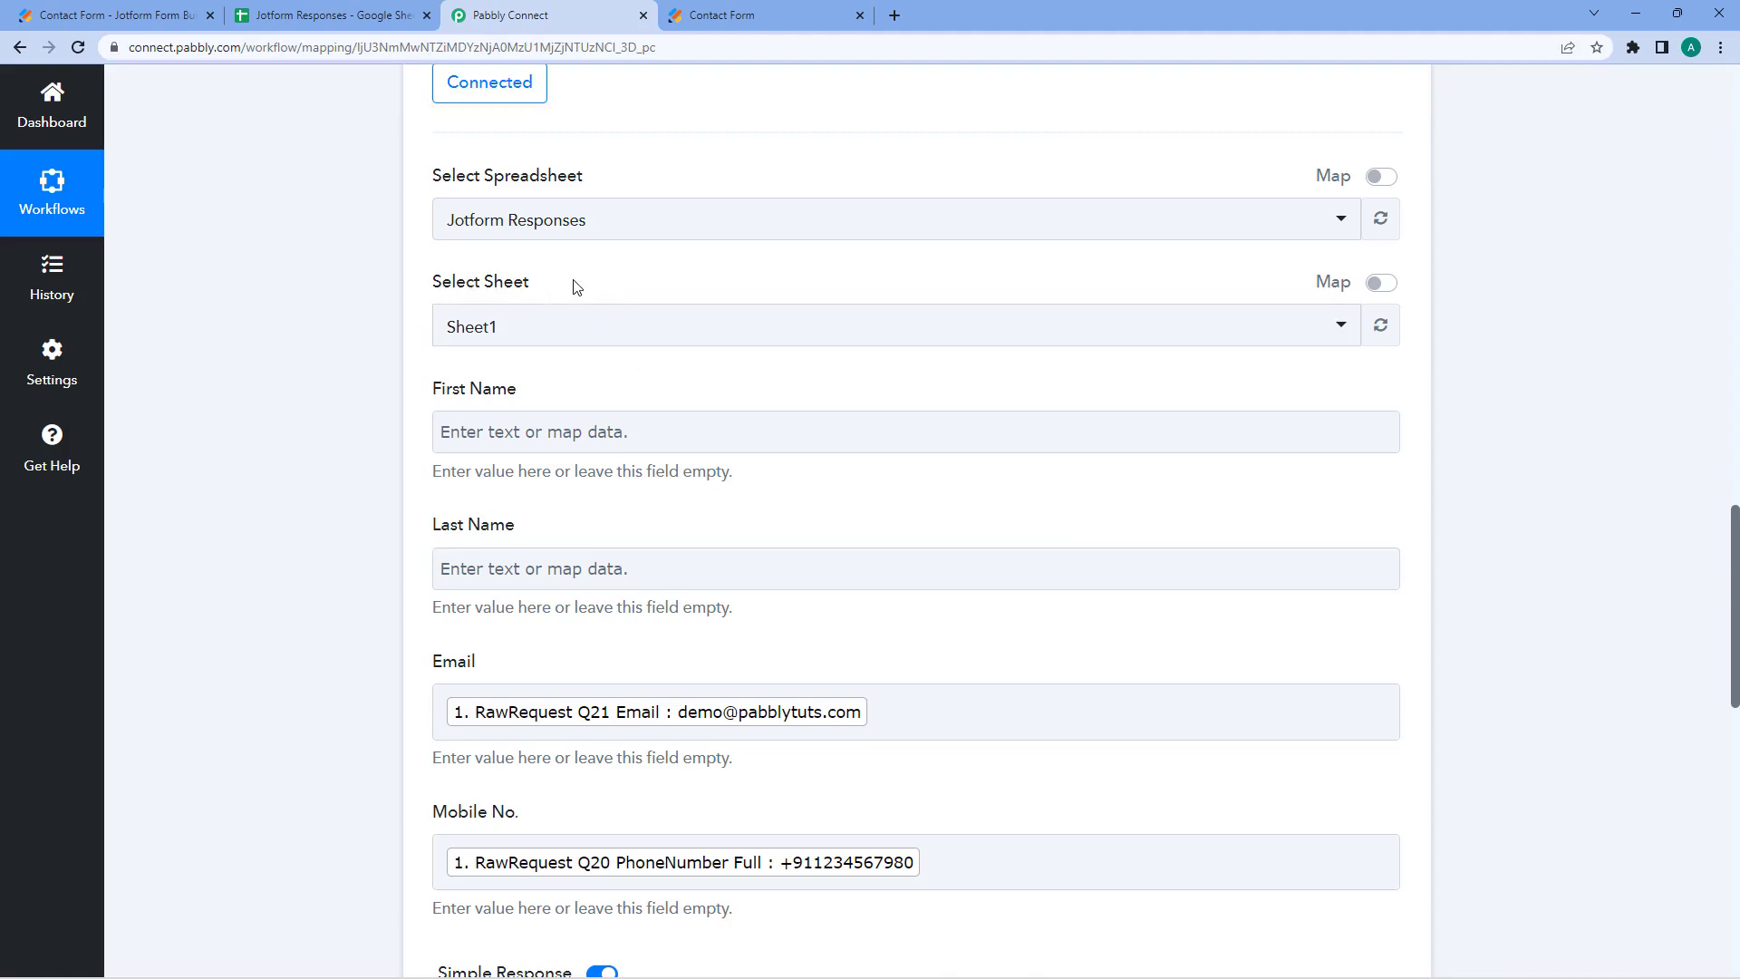
{"action": "mouse_move", "coordinate": [1377, 288]}
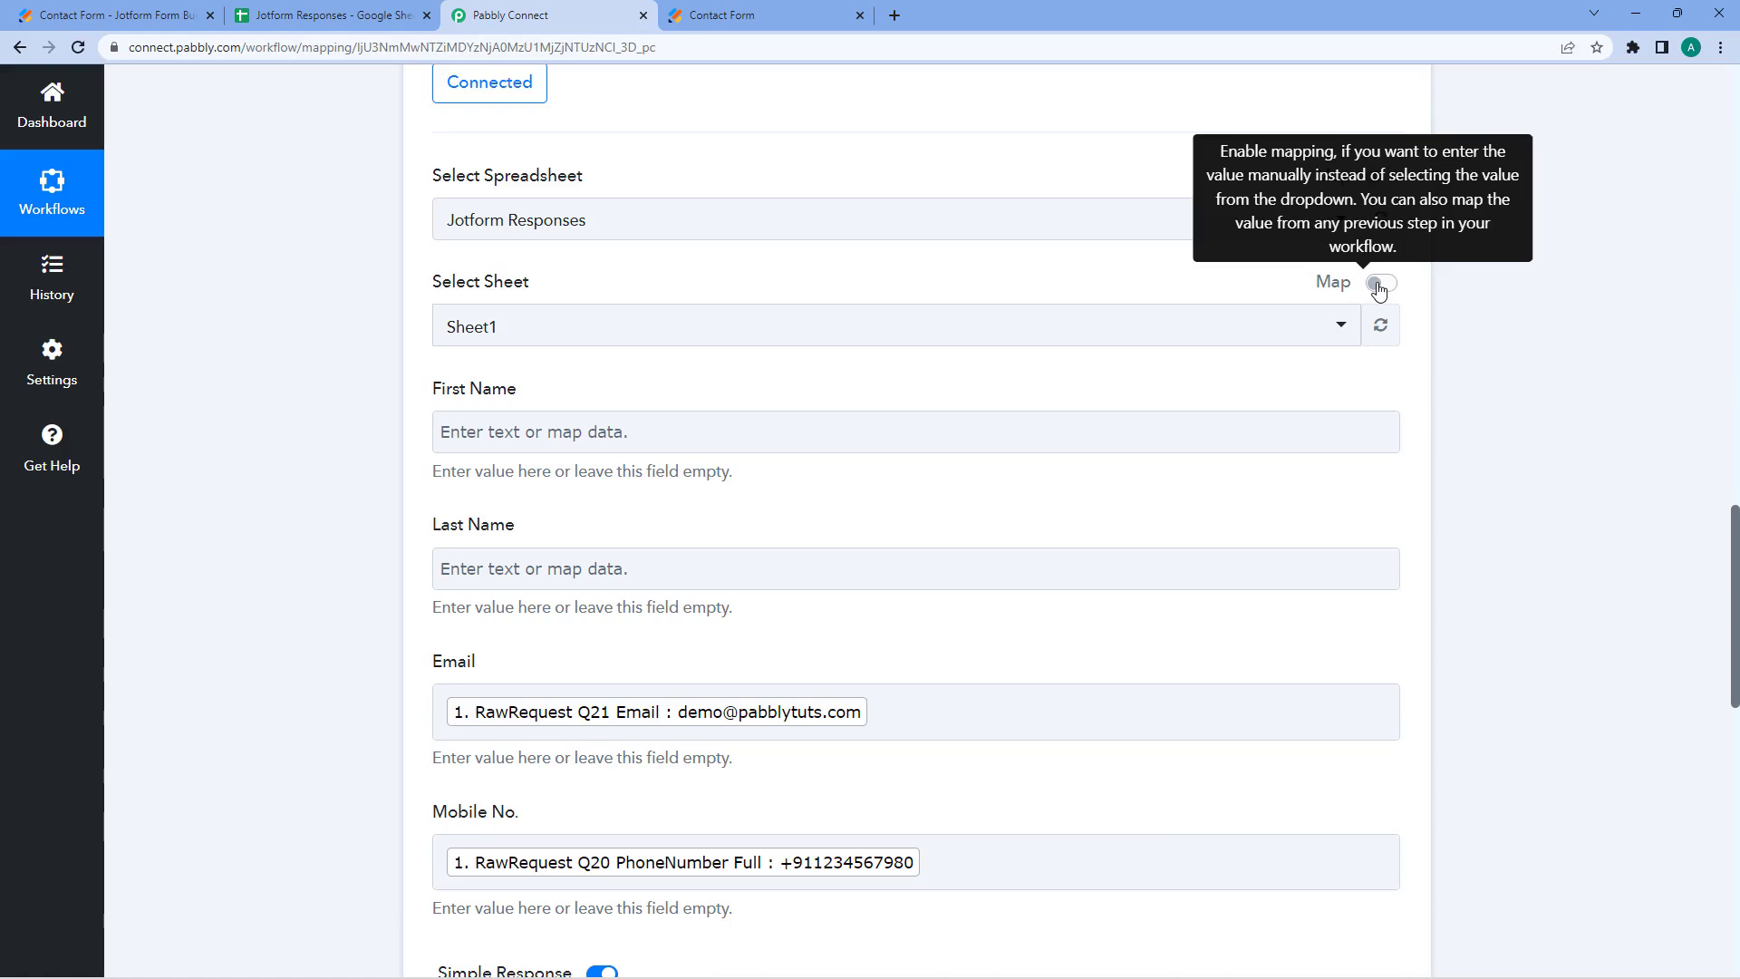
{"action": "left_click", "coordinate": [1380, 285]}
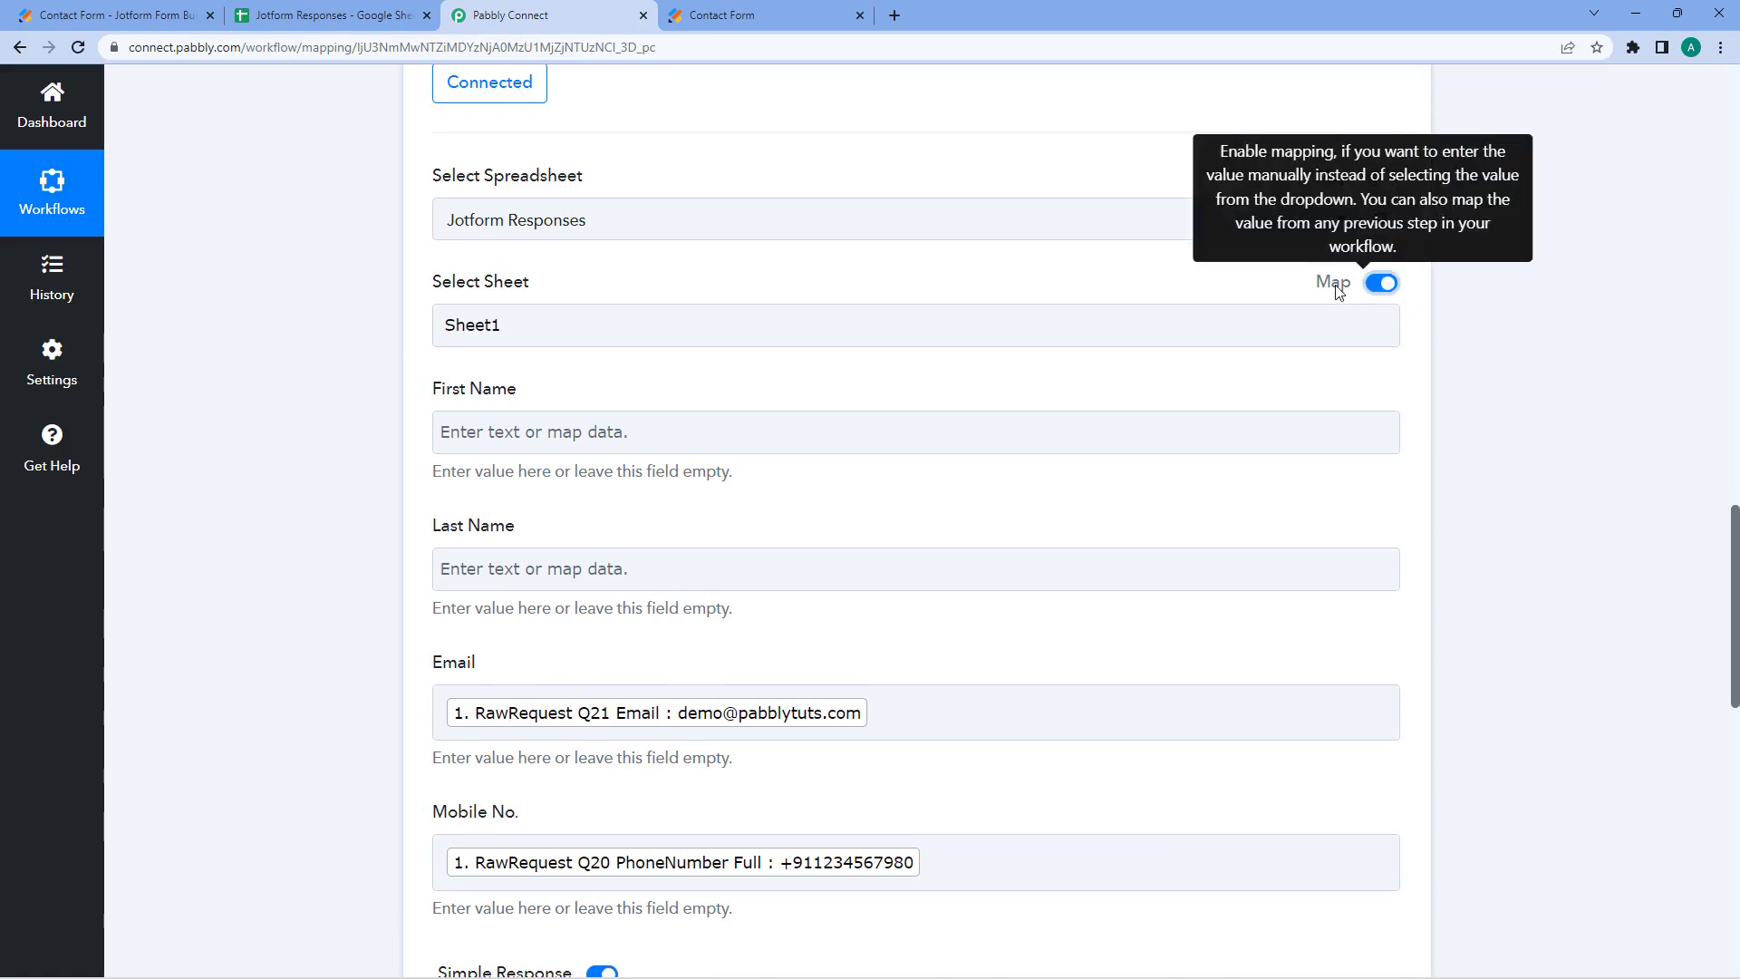
{"action": "left_click_drag", "start_coordinate": [503, 326], "coordinate": [421, 340]}
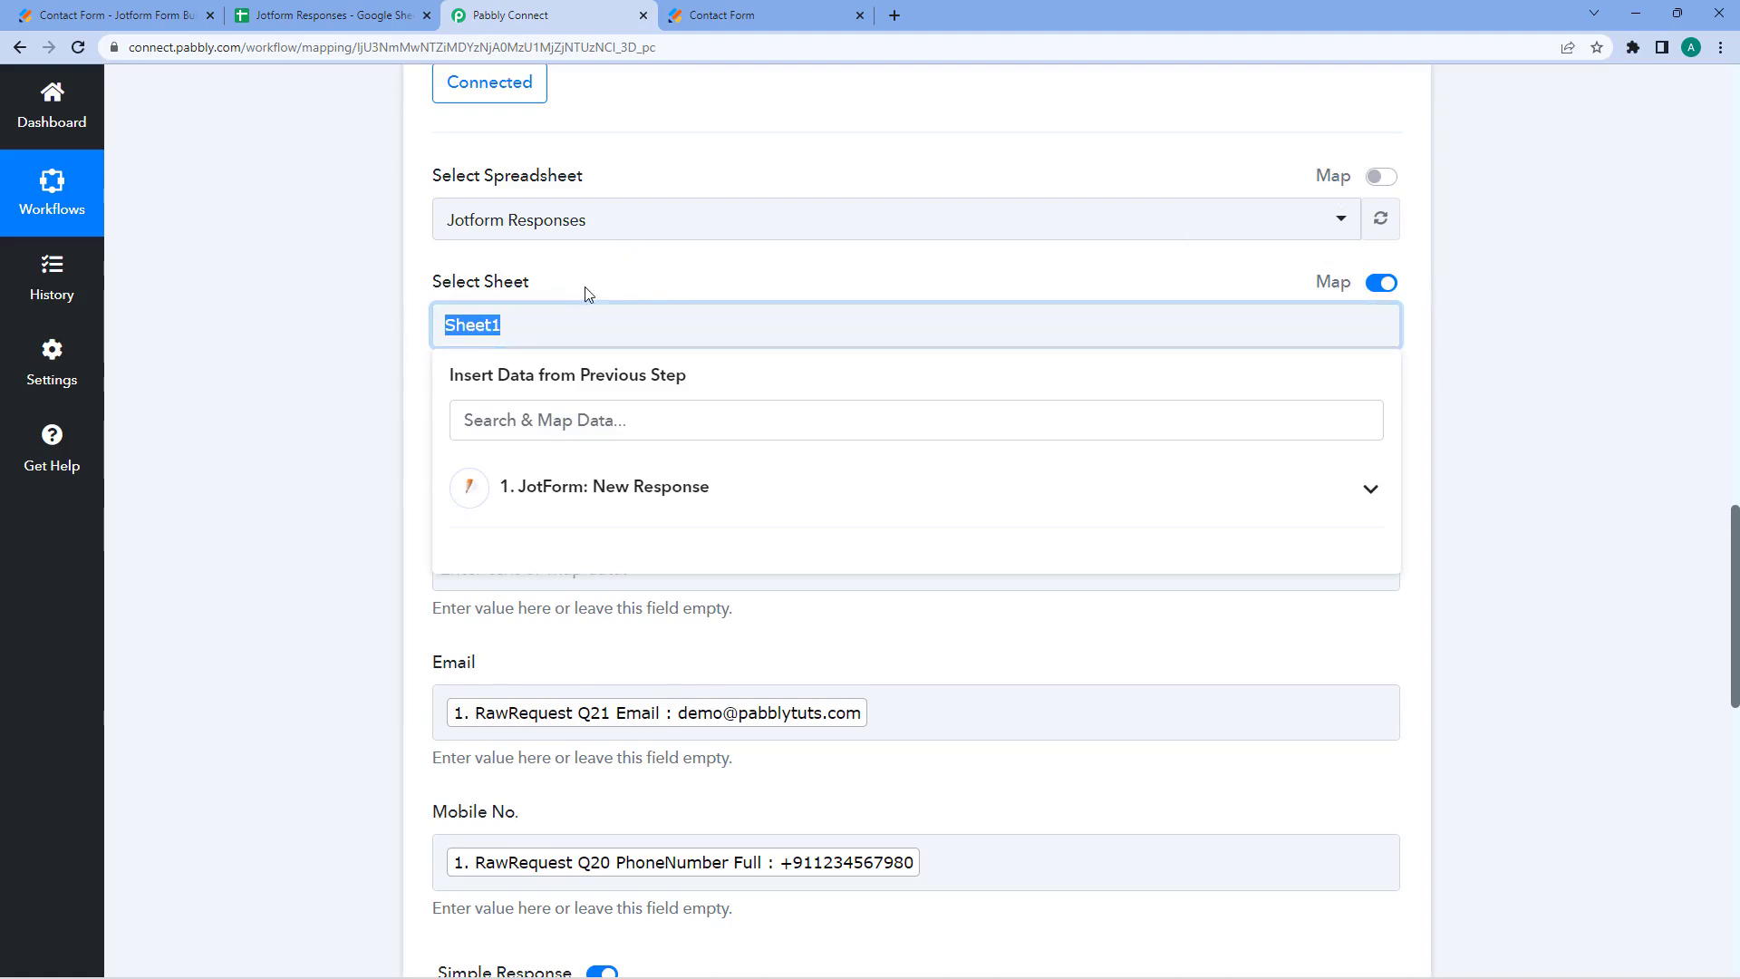
{"action": "left_click", "coordinate": [667, 268]}
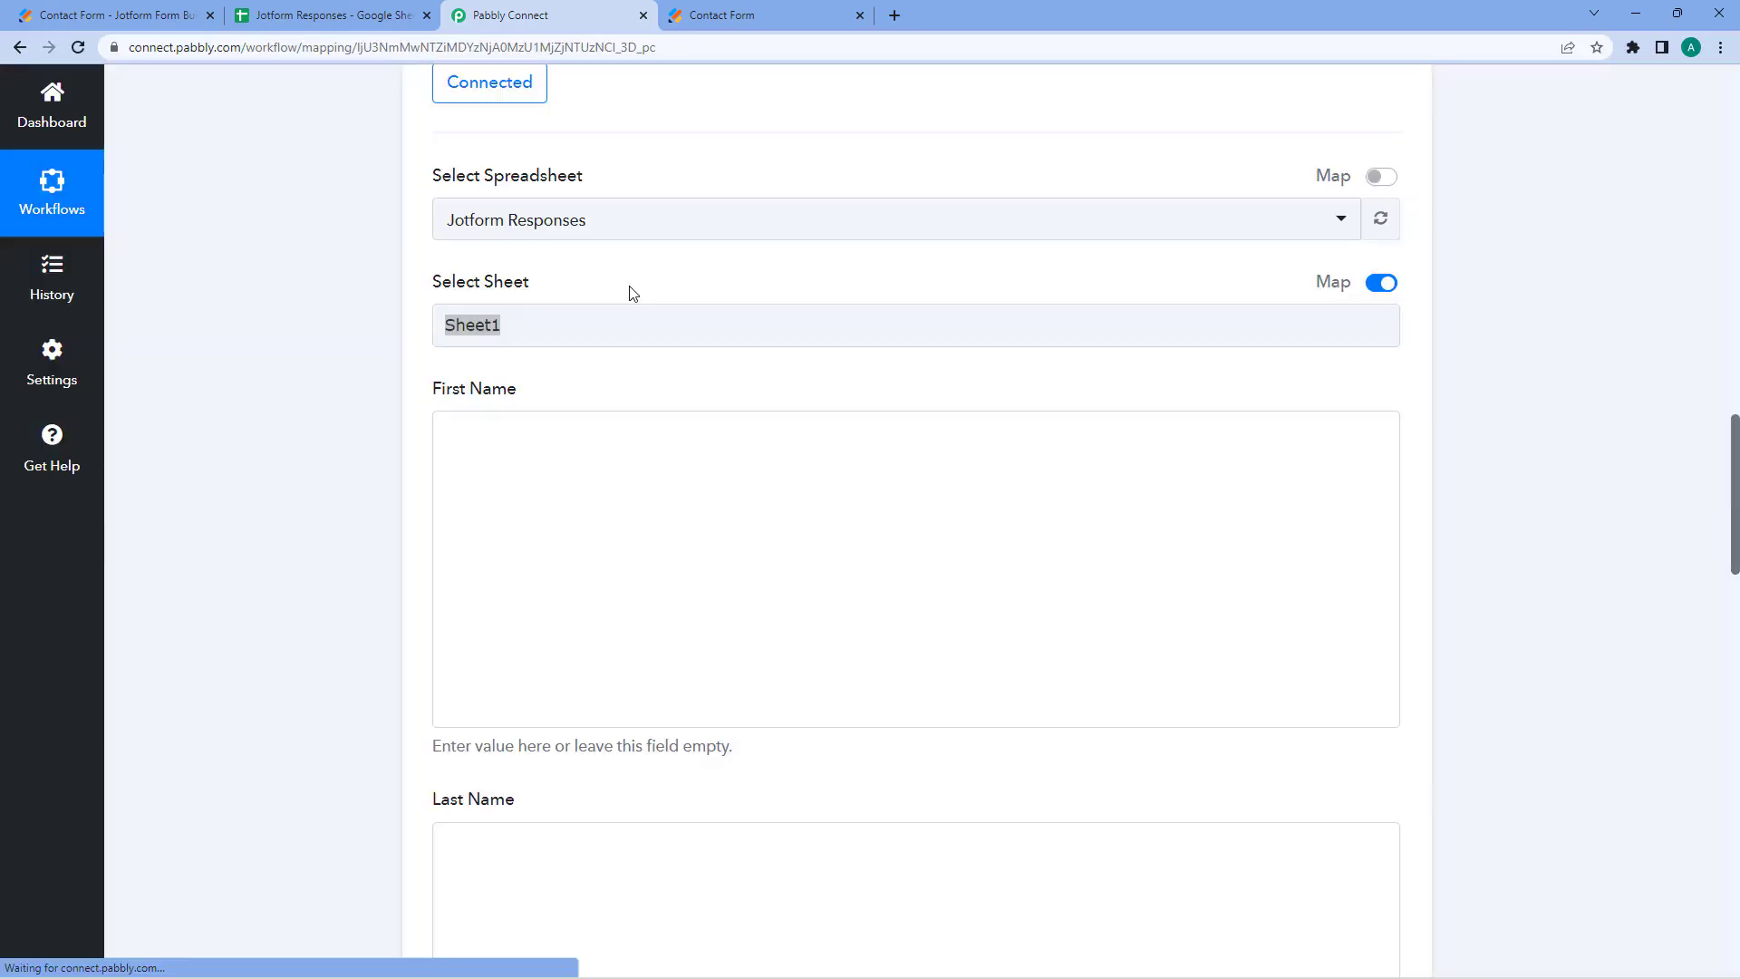
{"action": "left_click", "coordinate": [569, 324]}
{"action": "left_click", "coordinate": [675, 288]}
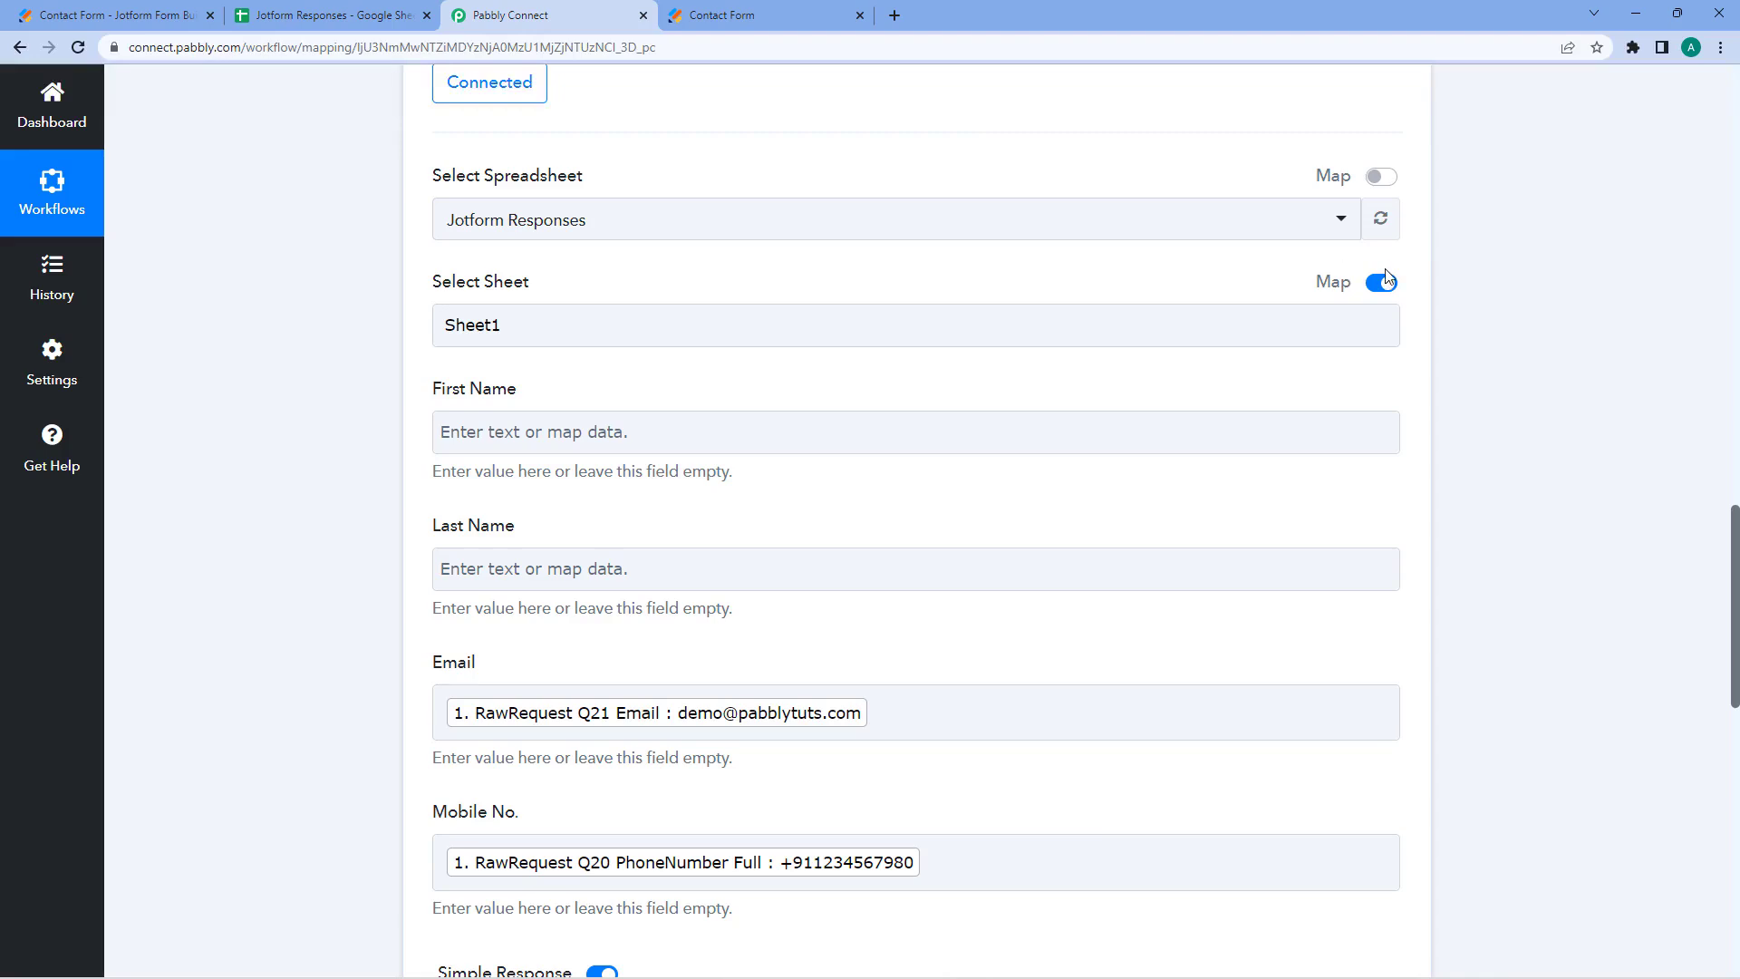
{"action": "left_click_drag", "start_coordinate": [601, 324], "coordinate": [423, 332]}
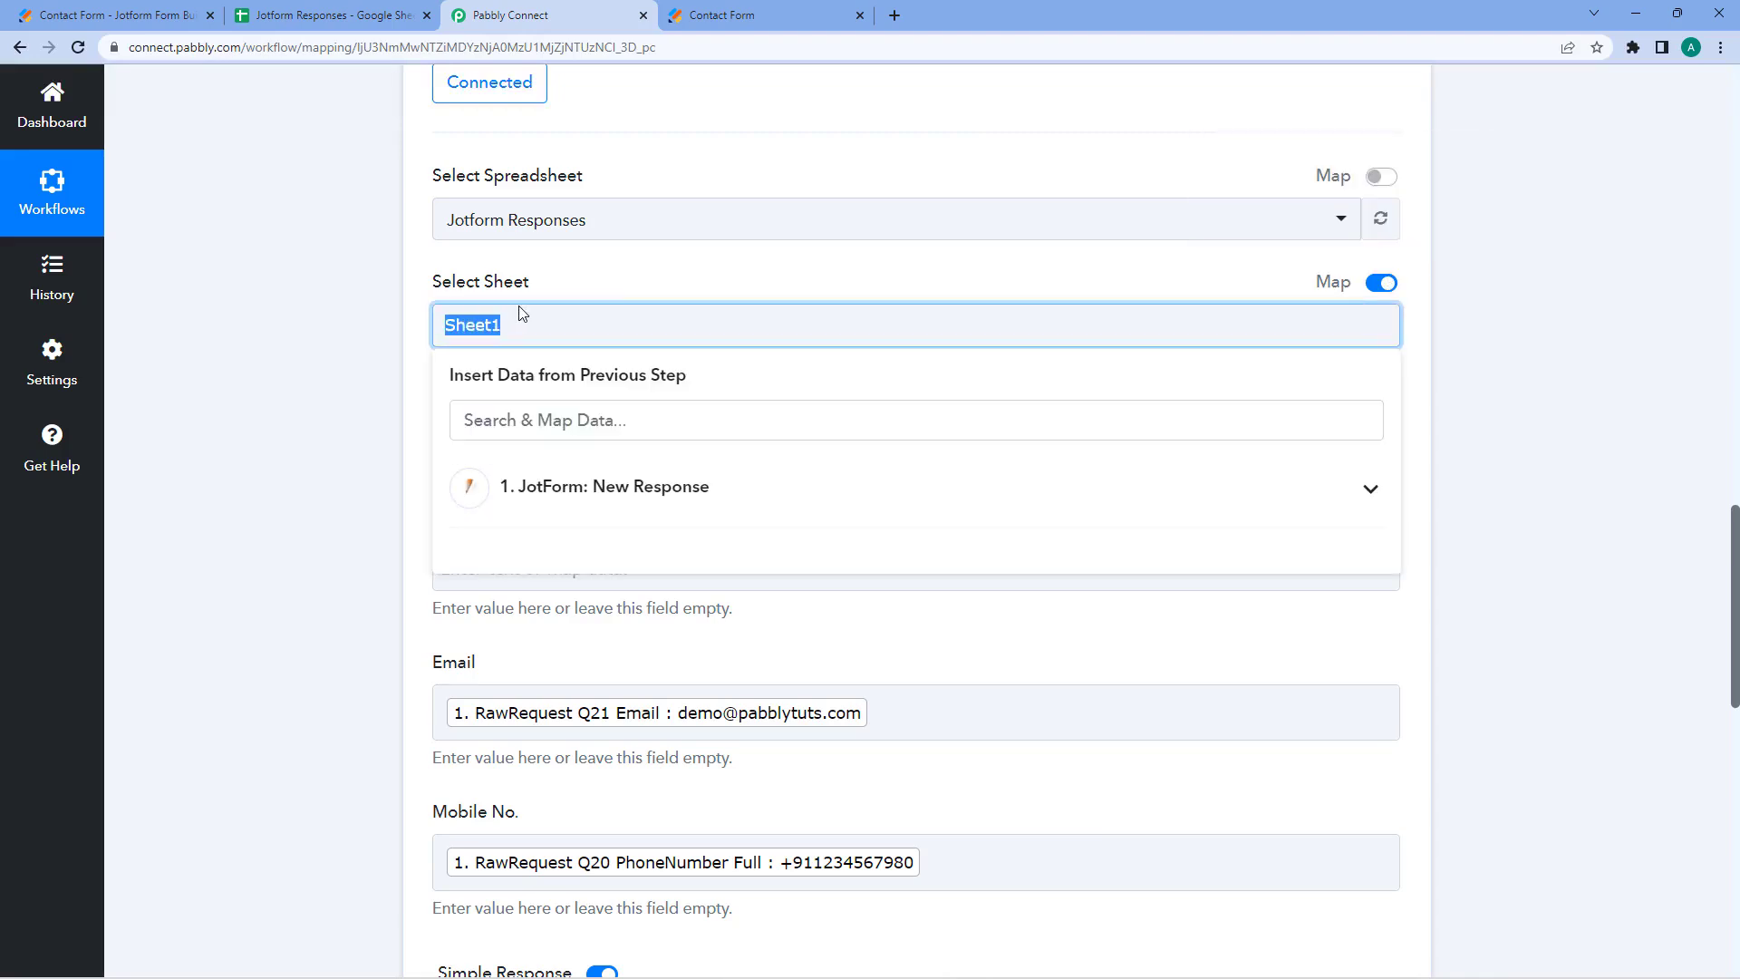
{"action": "key", "text": "BackSpace"}
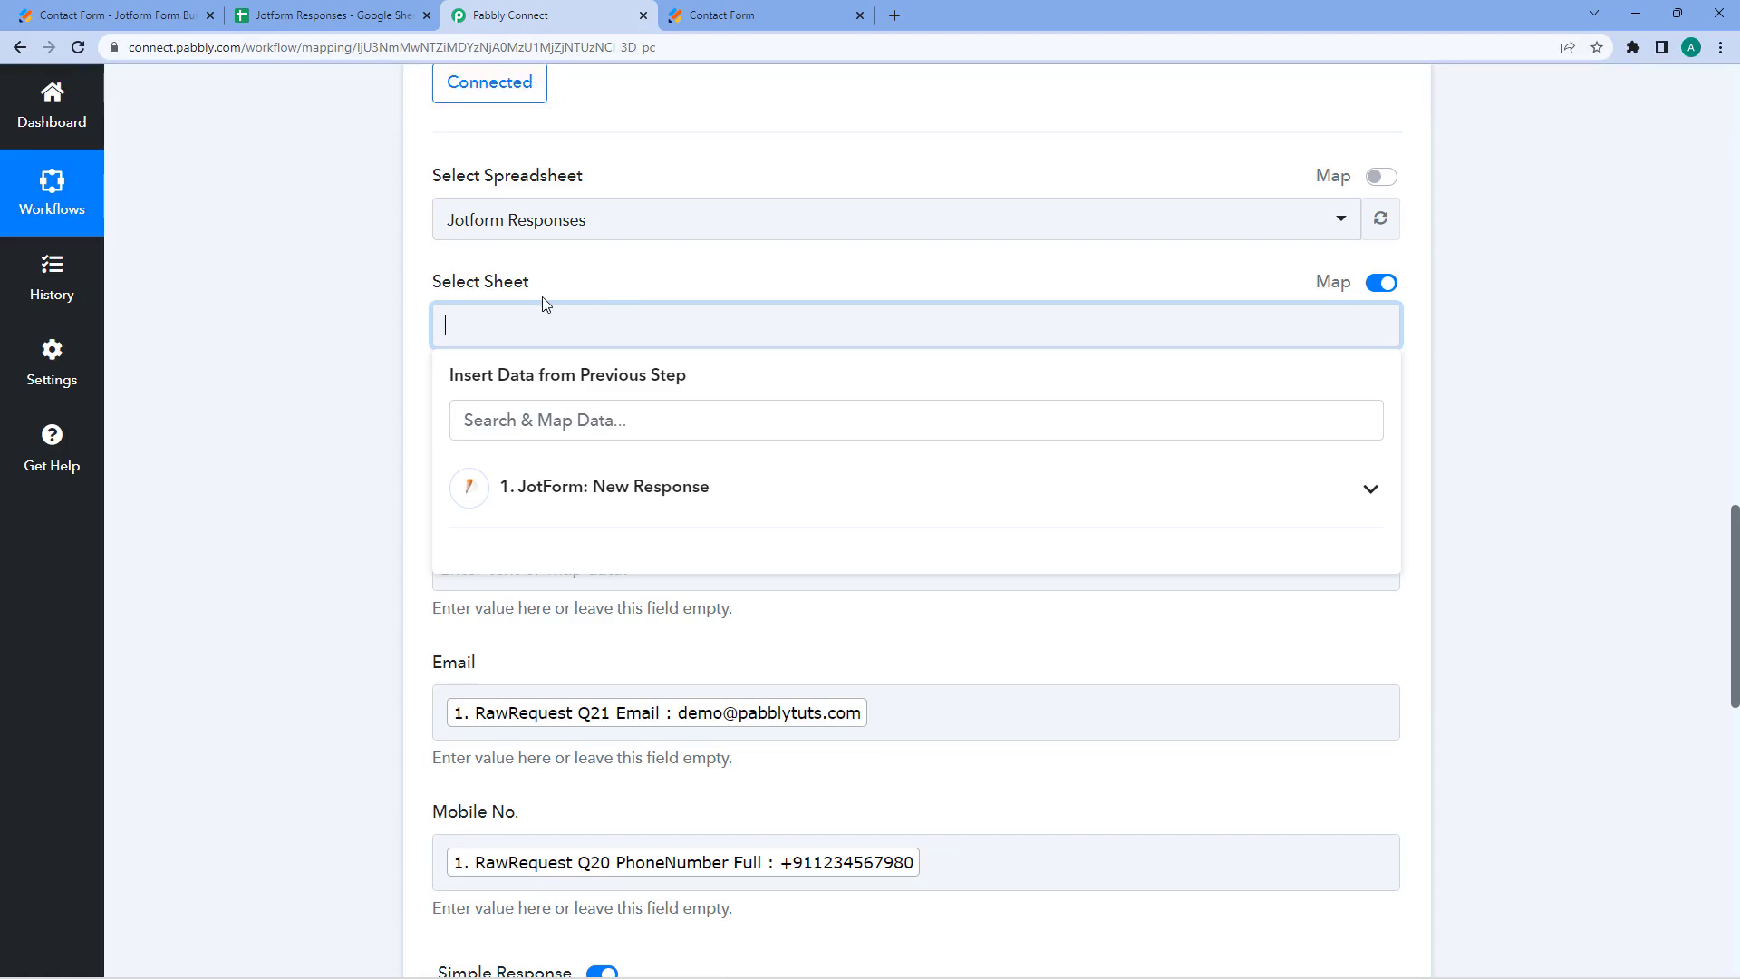
{"action": "left_click", "coordinate": [569, 495]}
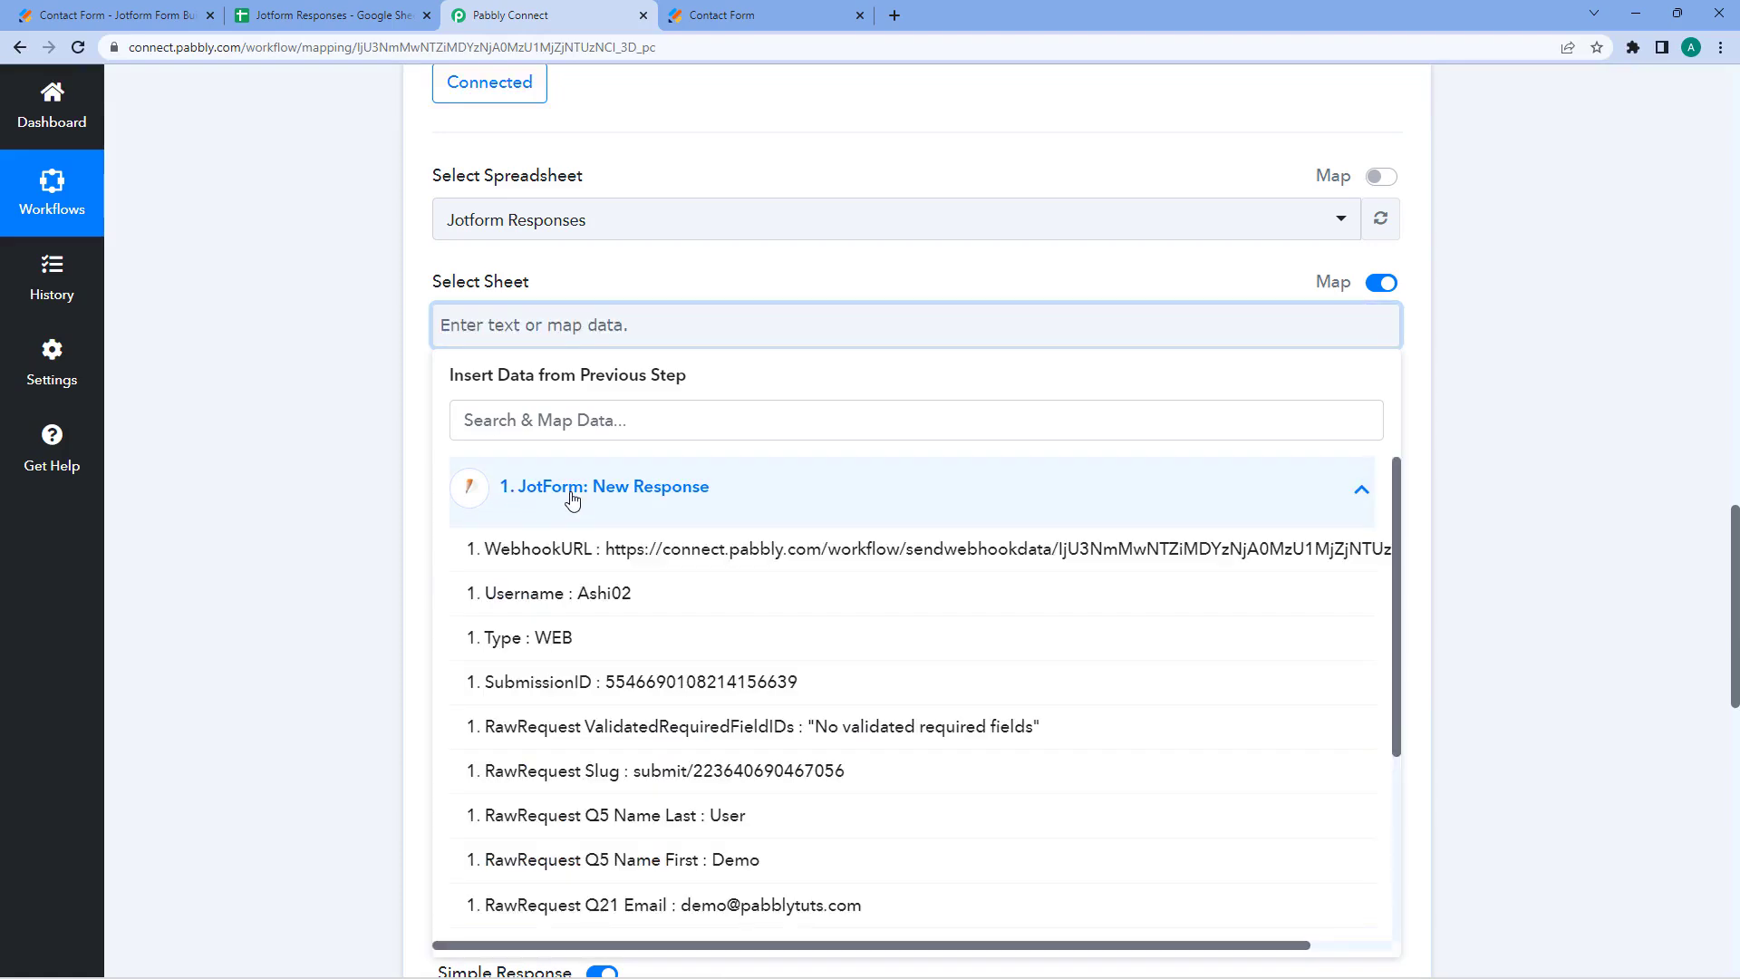
{"action": "left_click", "coordinate": [570, 497]}
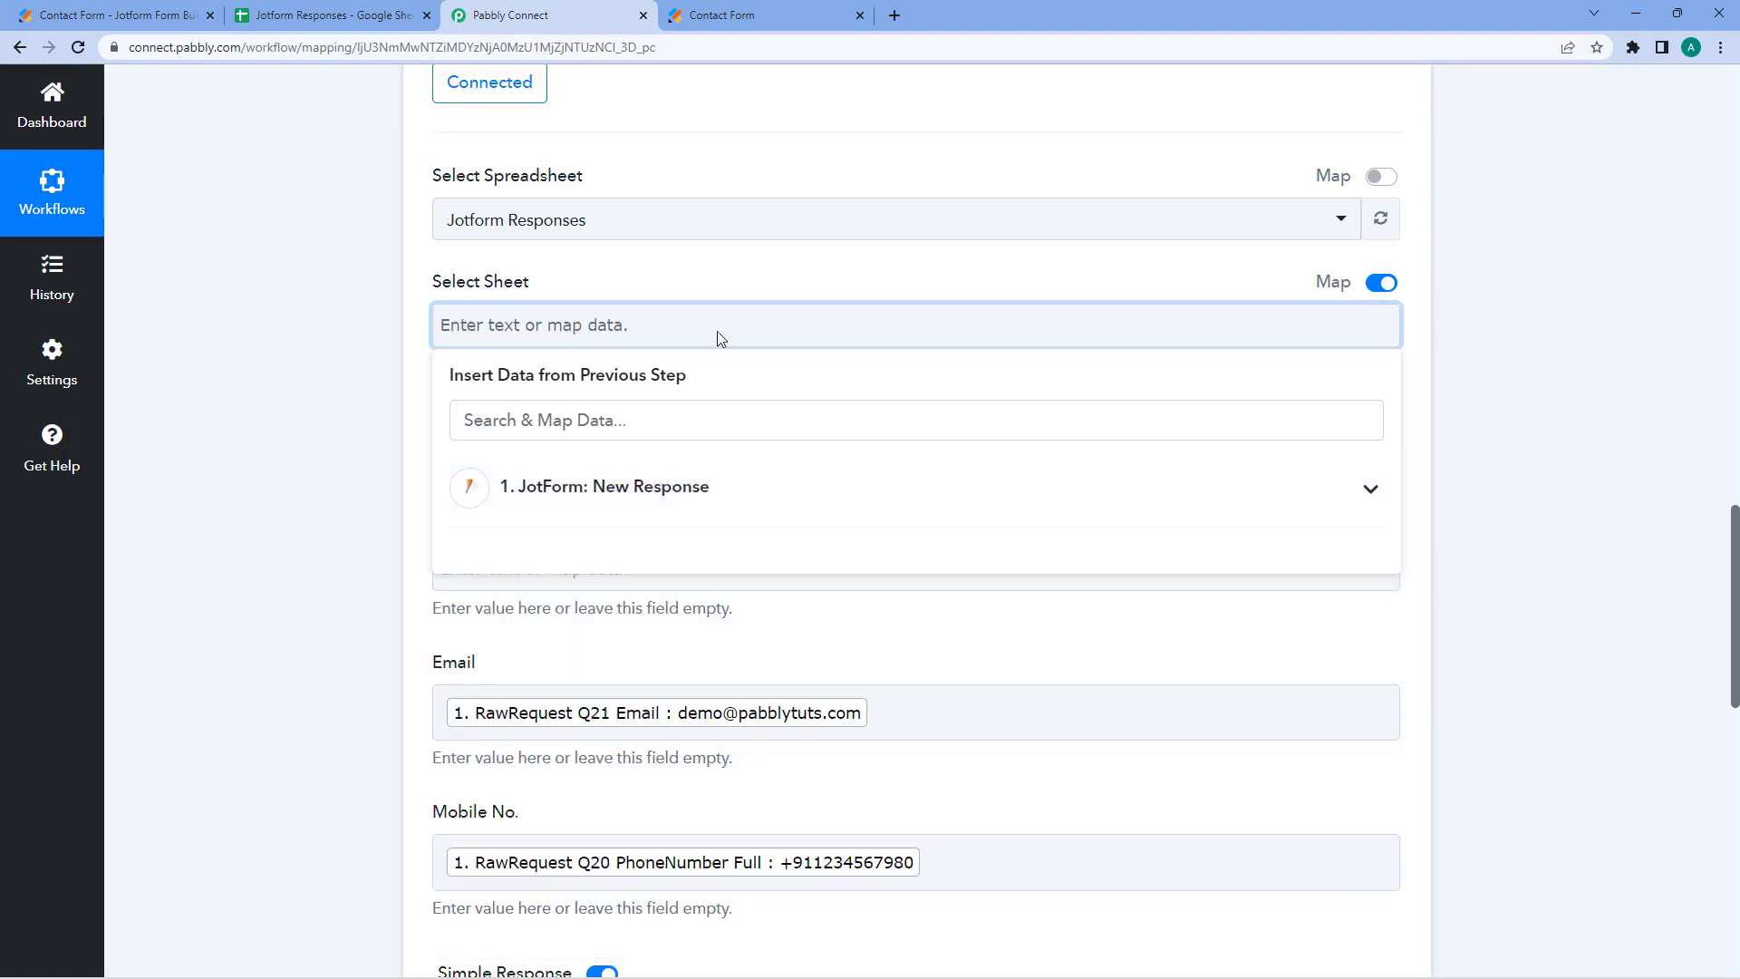
{"action": "left_click", "coordinate": [1383, 285]}
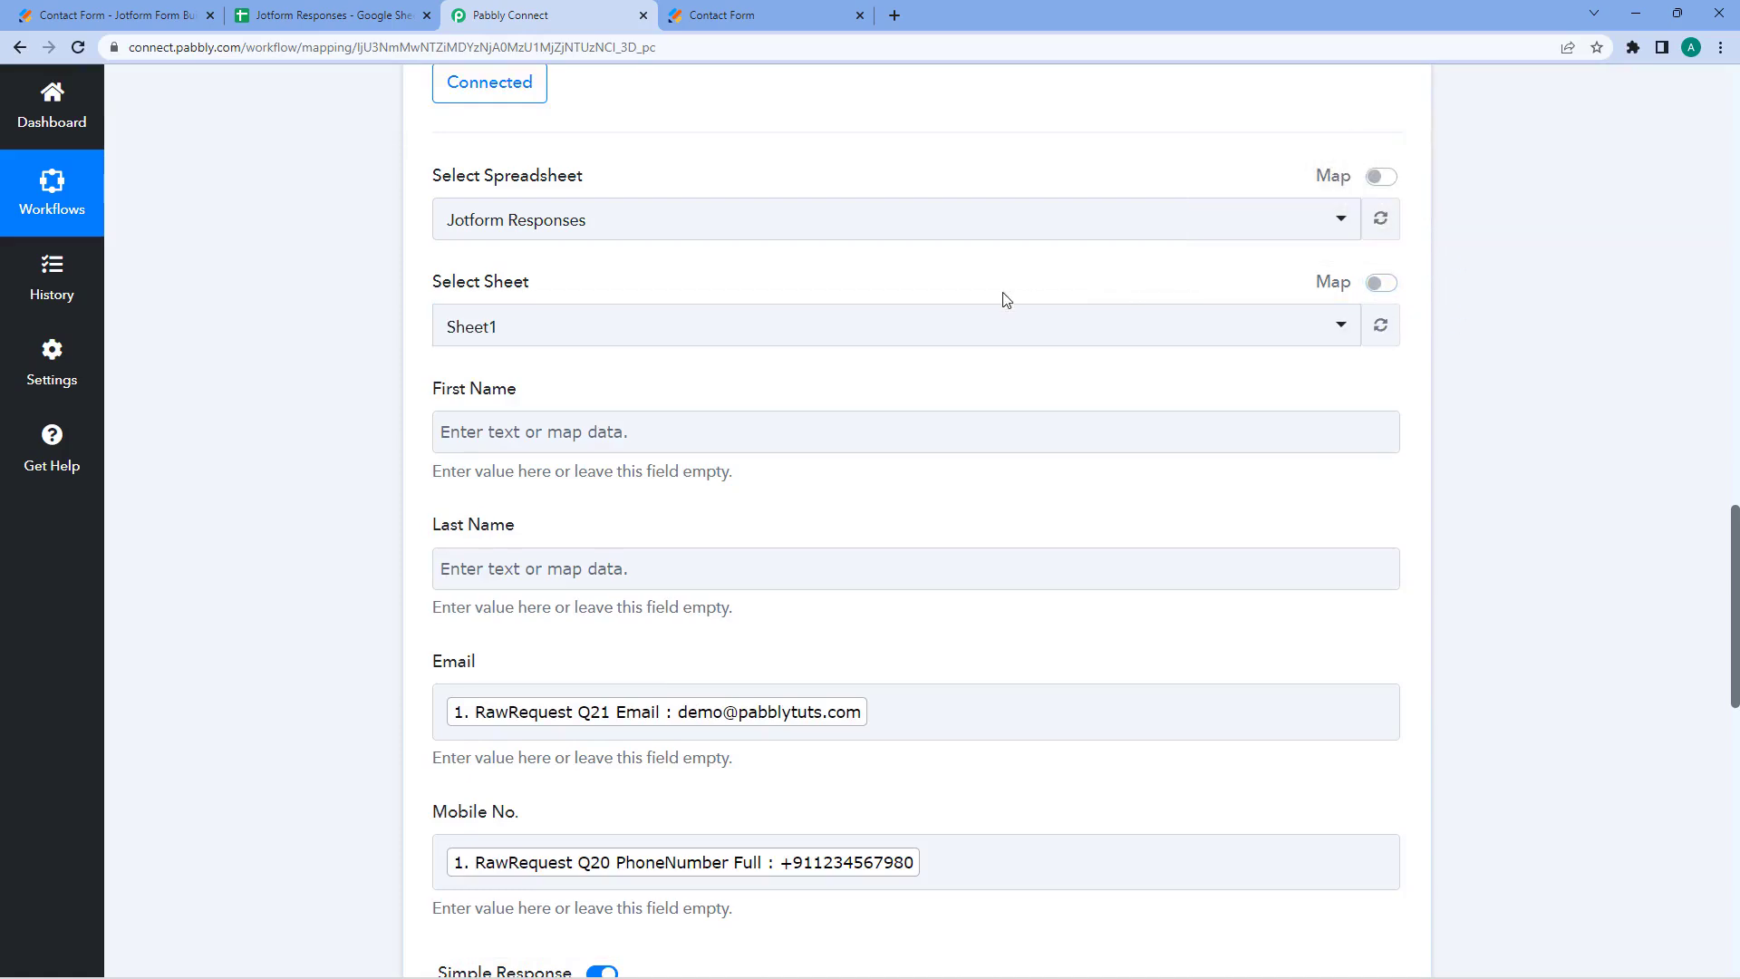
{"action": "left_click", "coordinate": [761, 327]}
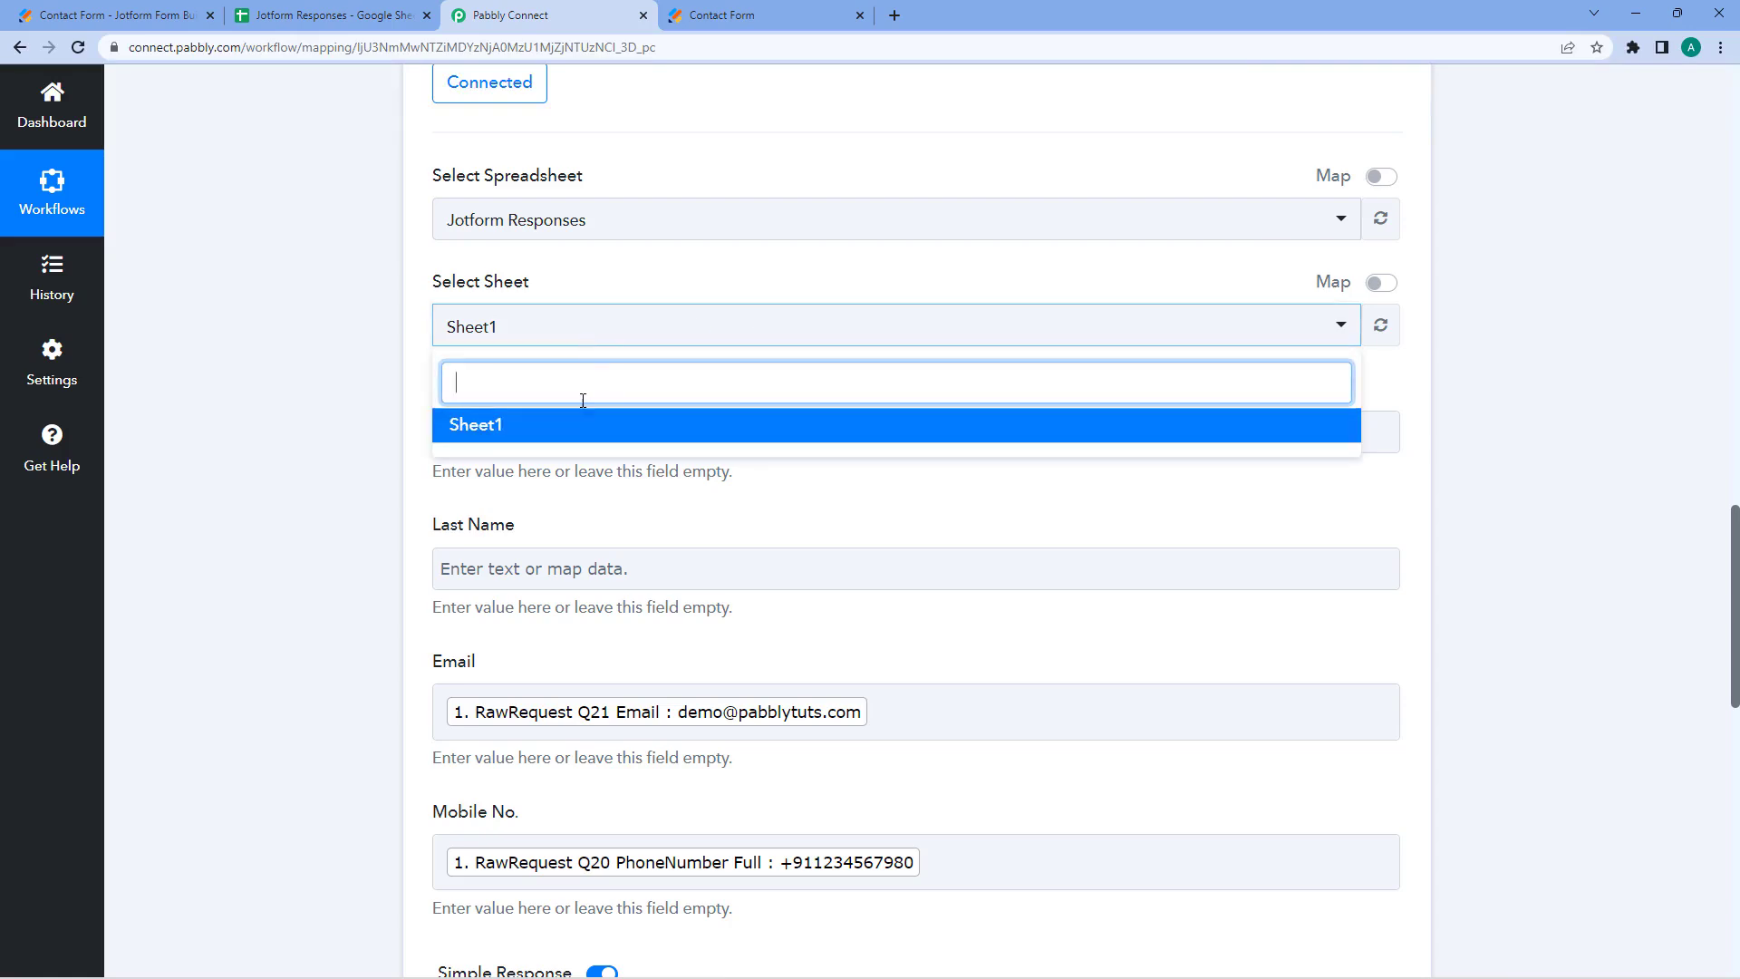
{"action": "left_click", "coordinate": [613, 291]}
- Map First Name from JotForm: New Response's RawRequest Q5 Name First
{"action": "scroll", "coordinate": [725, 335], "scroll_direction": "down", "scroll_amount": 2}
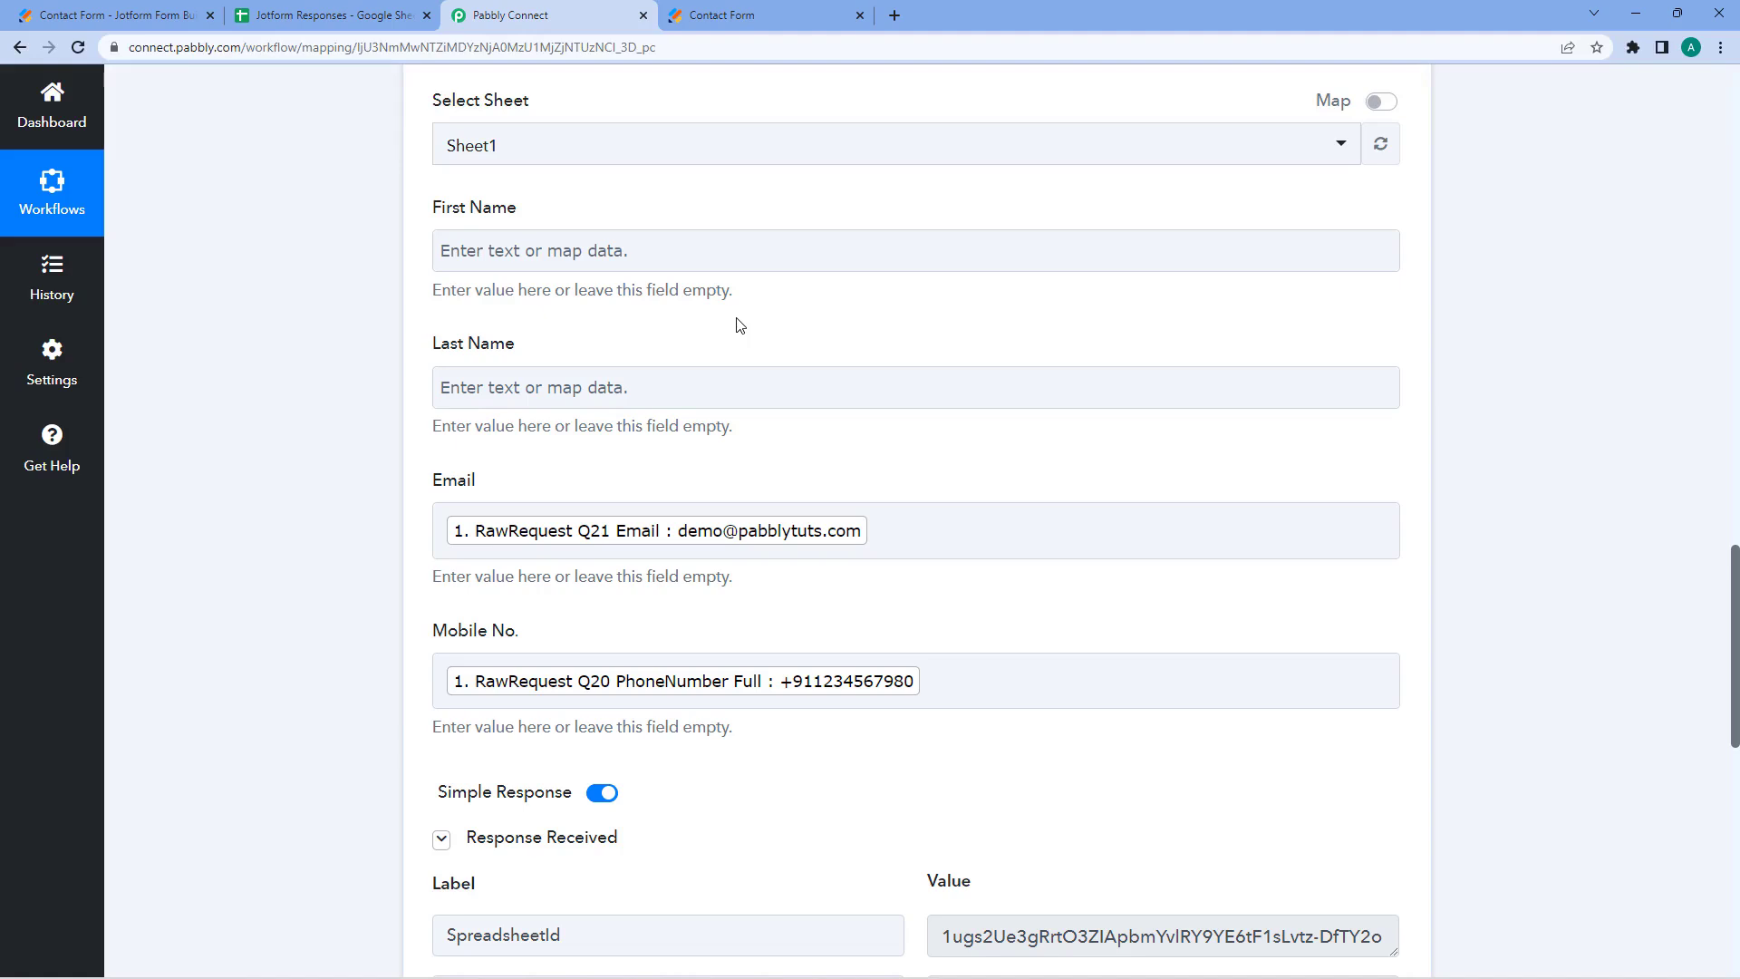
{"action": "left_click", "coordinate": [505, 251]}
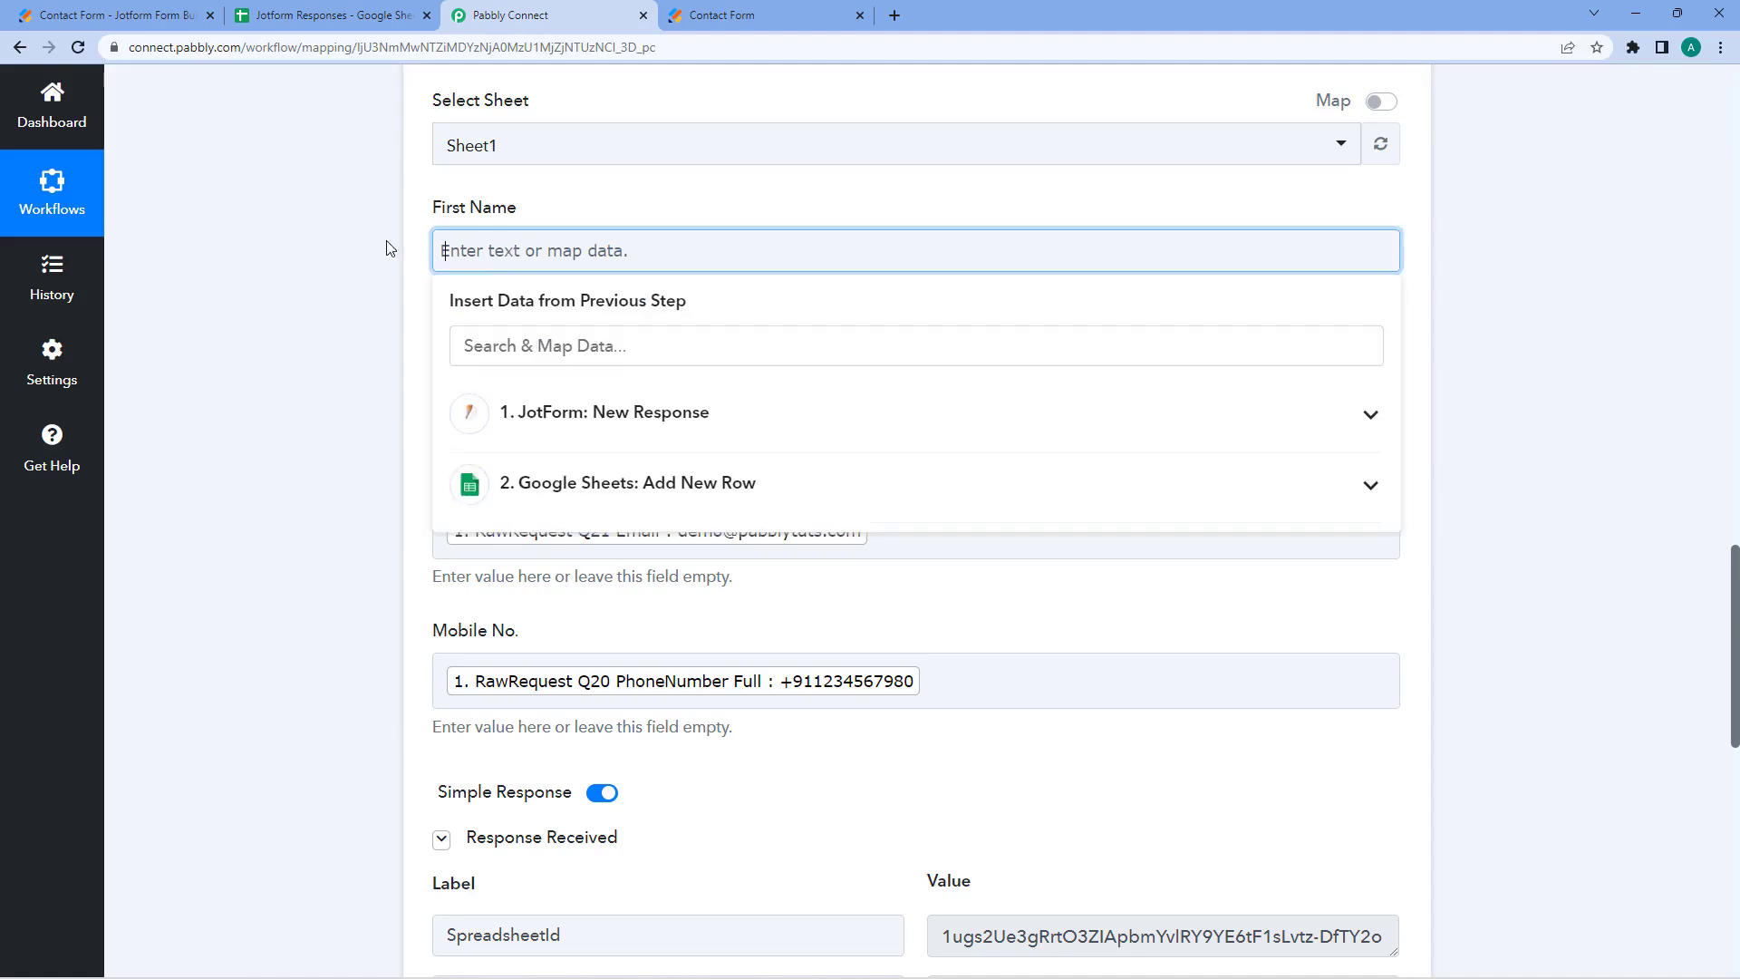
{"action": "left_click", "coordinate": [663, 416]}
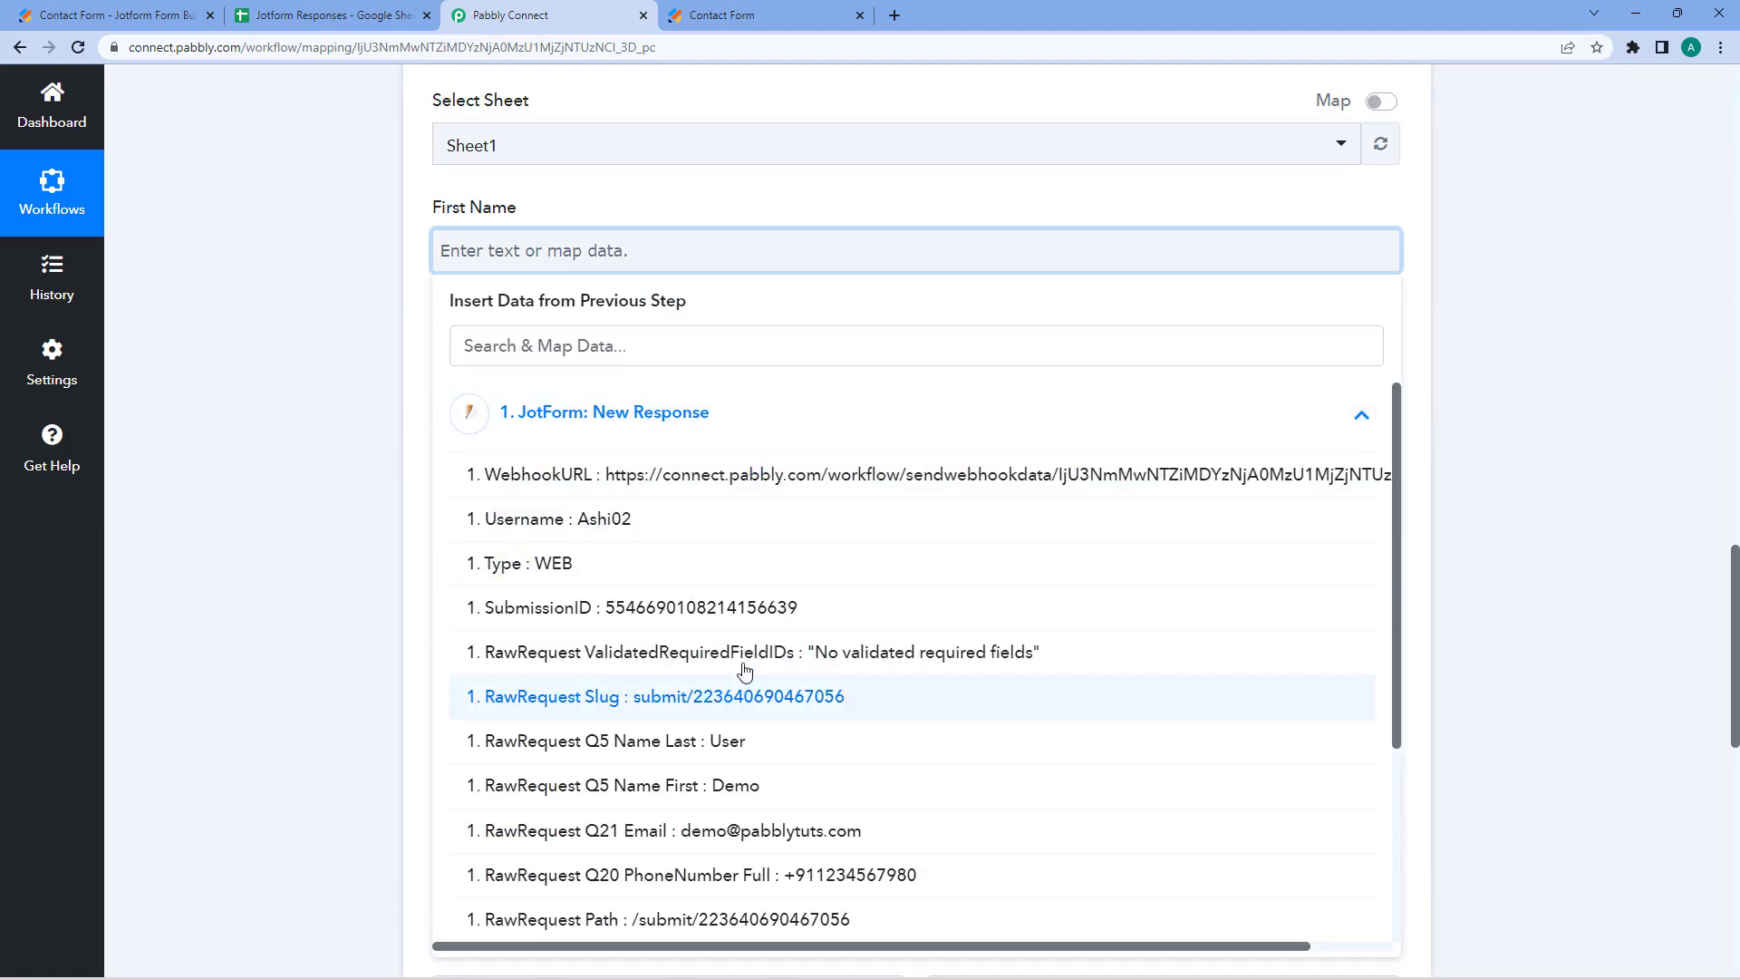
{"action": "left_click", "coordinate": [741, 786]}
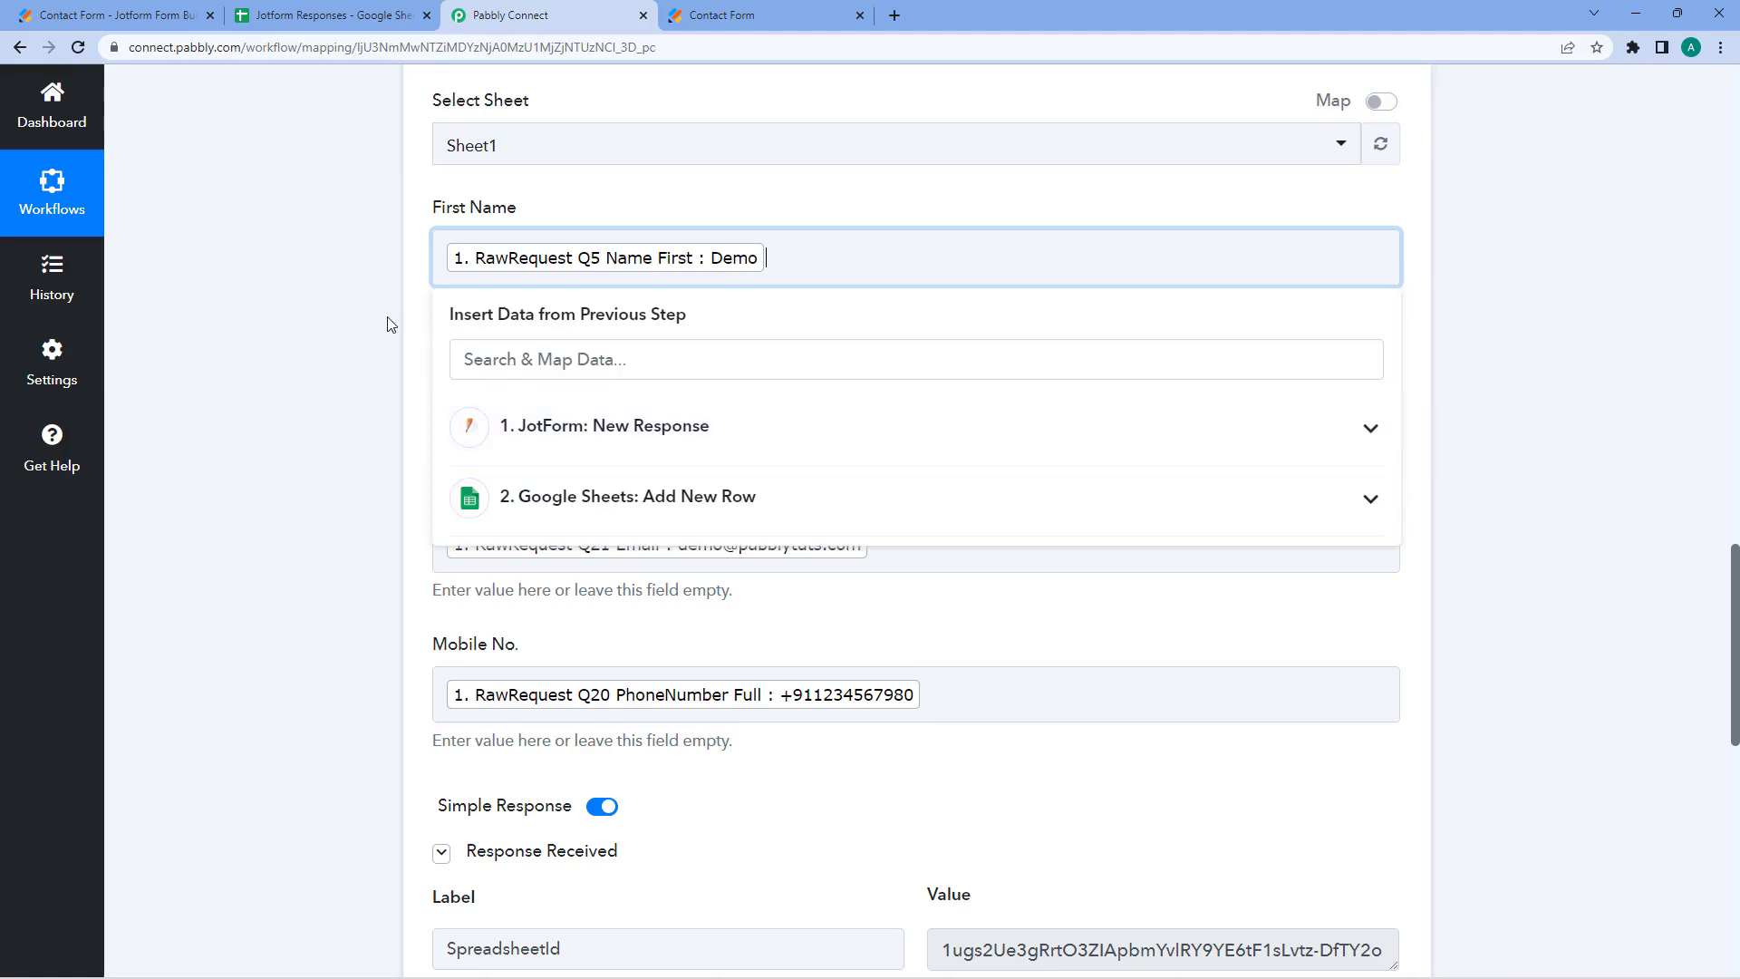
{"action": "left_click", "coordinate": [388, 324]}
- Map Last Name from RawRequest Q5 Name Last
{"action": "scroll", "coordinate": [363, 335], "scroll_direction": "down", "scroll_amount": 2}
{"action": "left_click", "coordinate": [598, 229]}
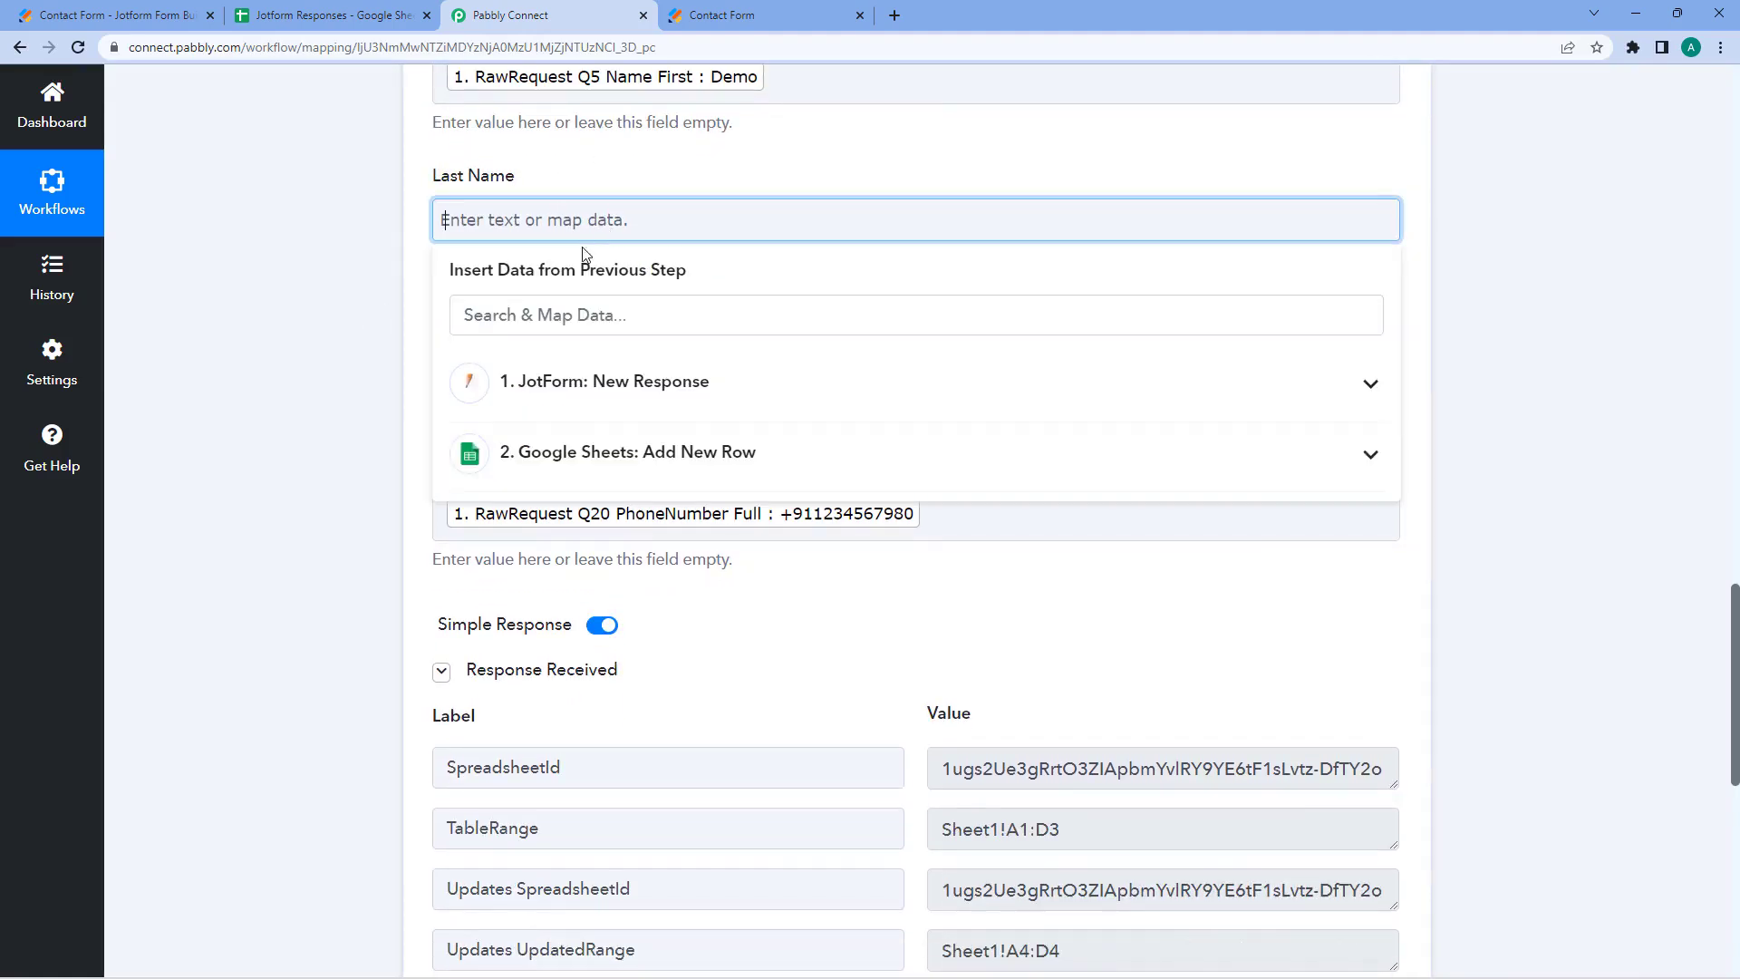
{"action": "left_click", "coordinate": [680, 383]}
{"action": "left_click", "coordinate": [712, 714]}
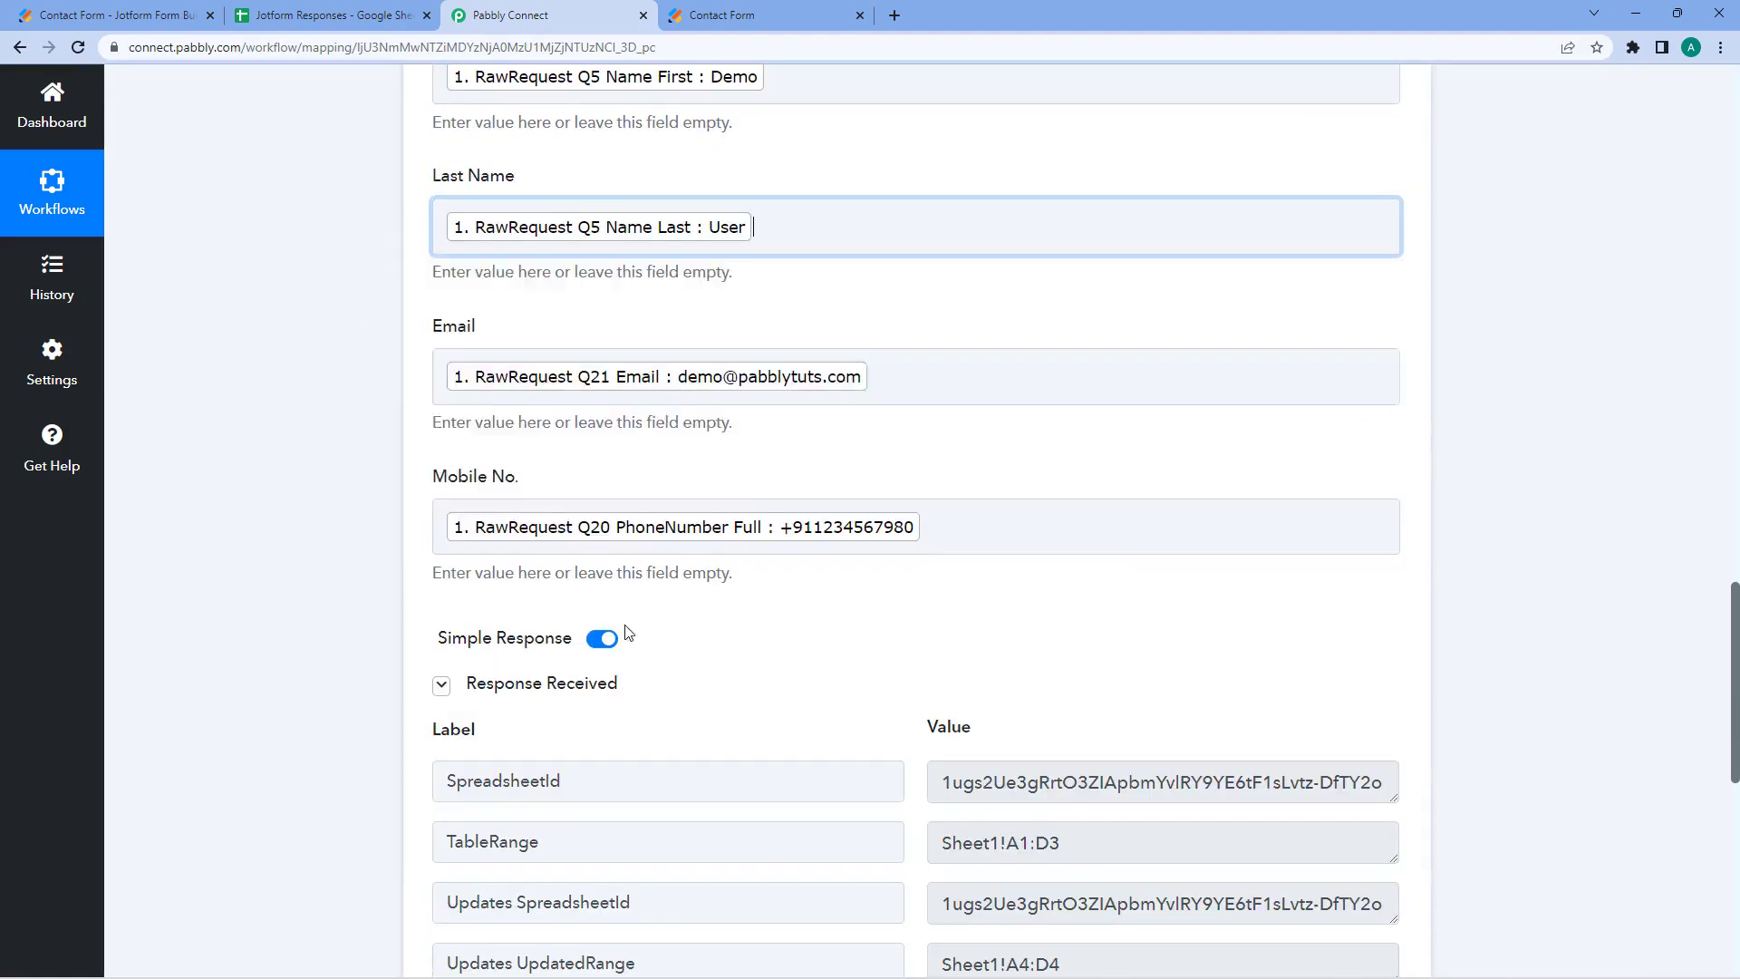
{"action": "left_click", "coordinate": [399, 295]}
{"action": "scroll", "coordinate": [435, 318], "scroll_direction": "up", "scroll_amount": 3}
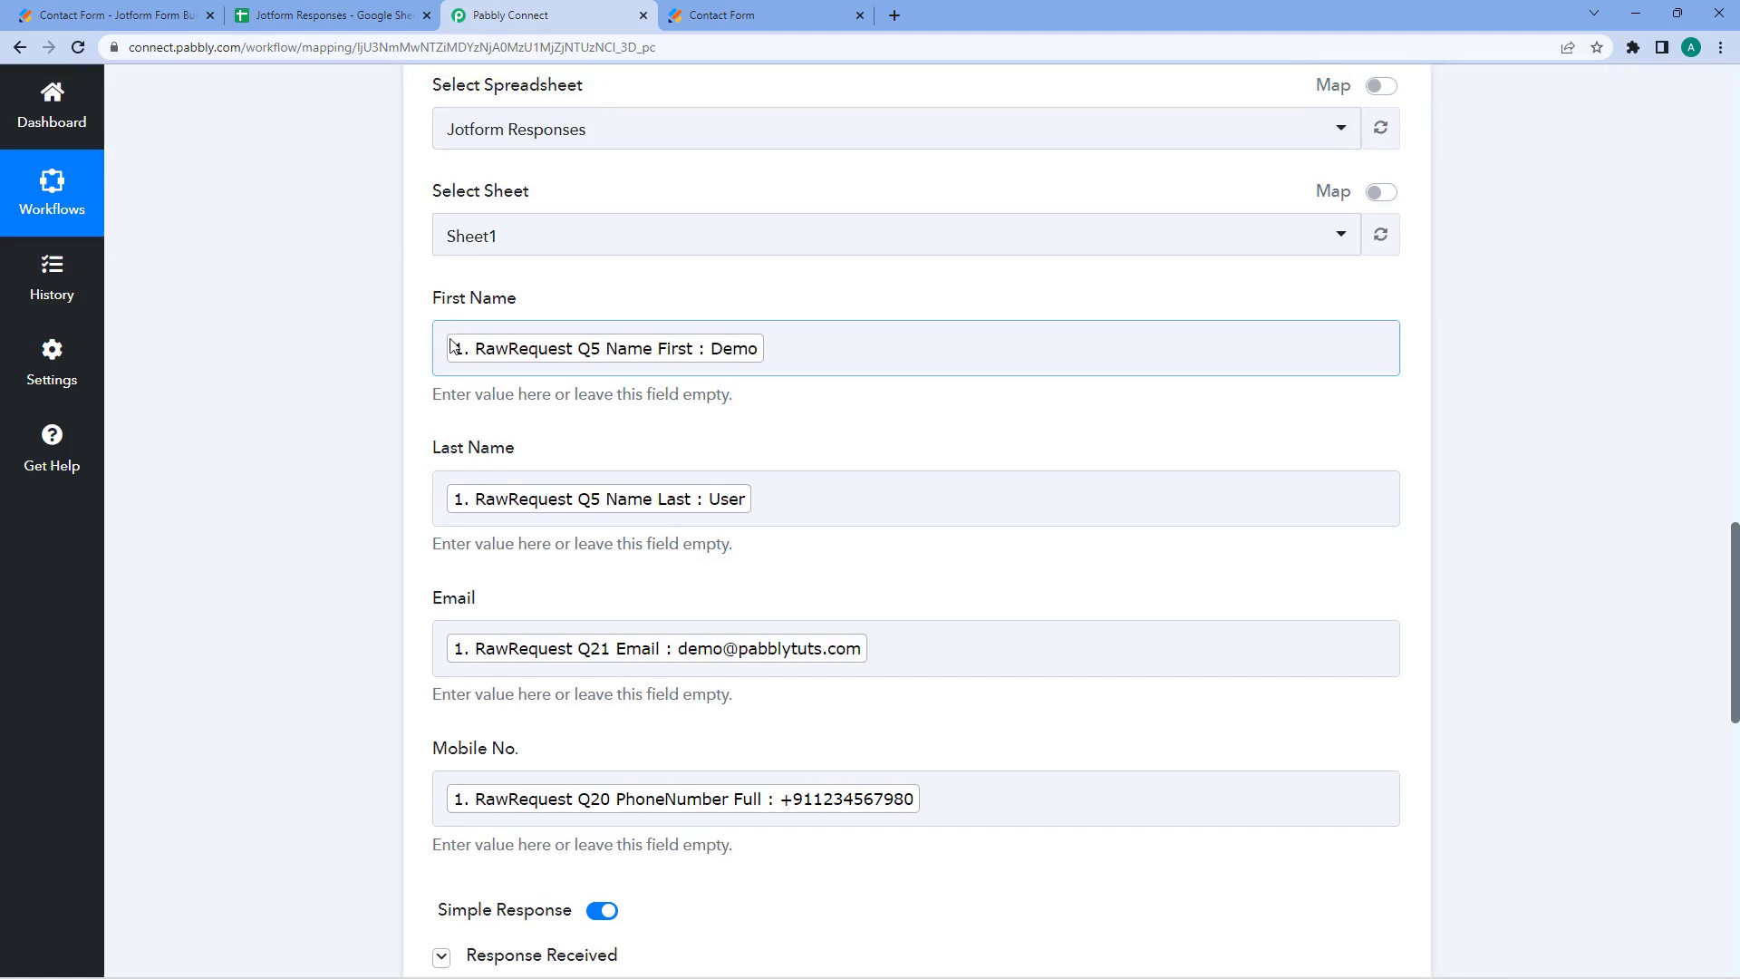
{"action": "scroll", "coordinate": [451, 345], "scroll_direction": "up", "scroll_amount": 1}
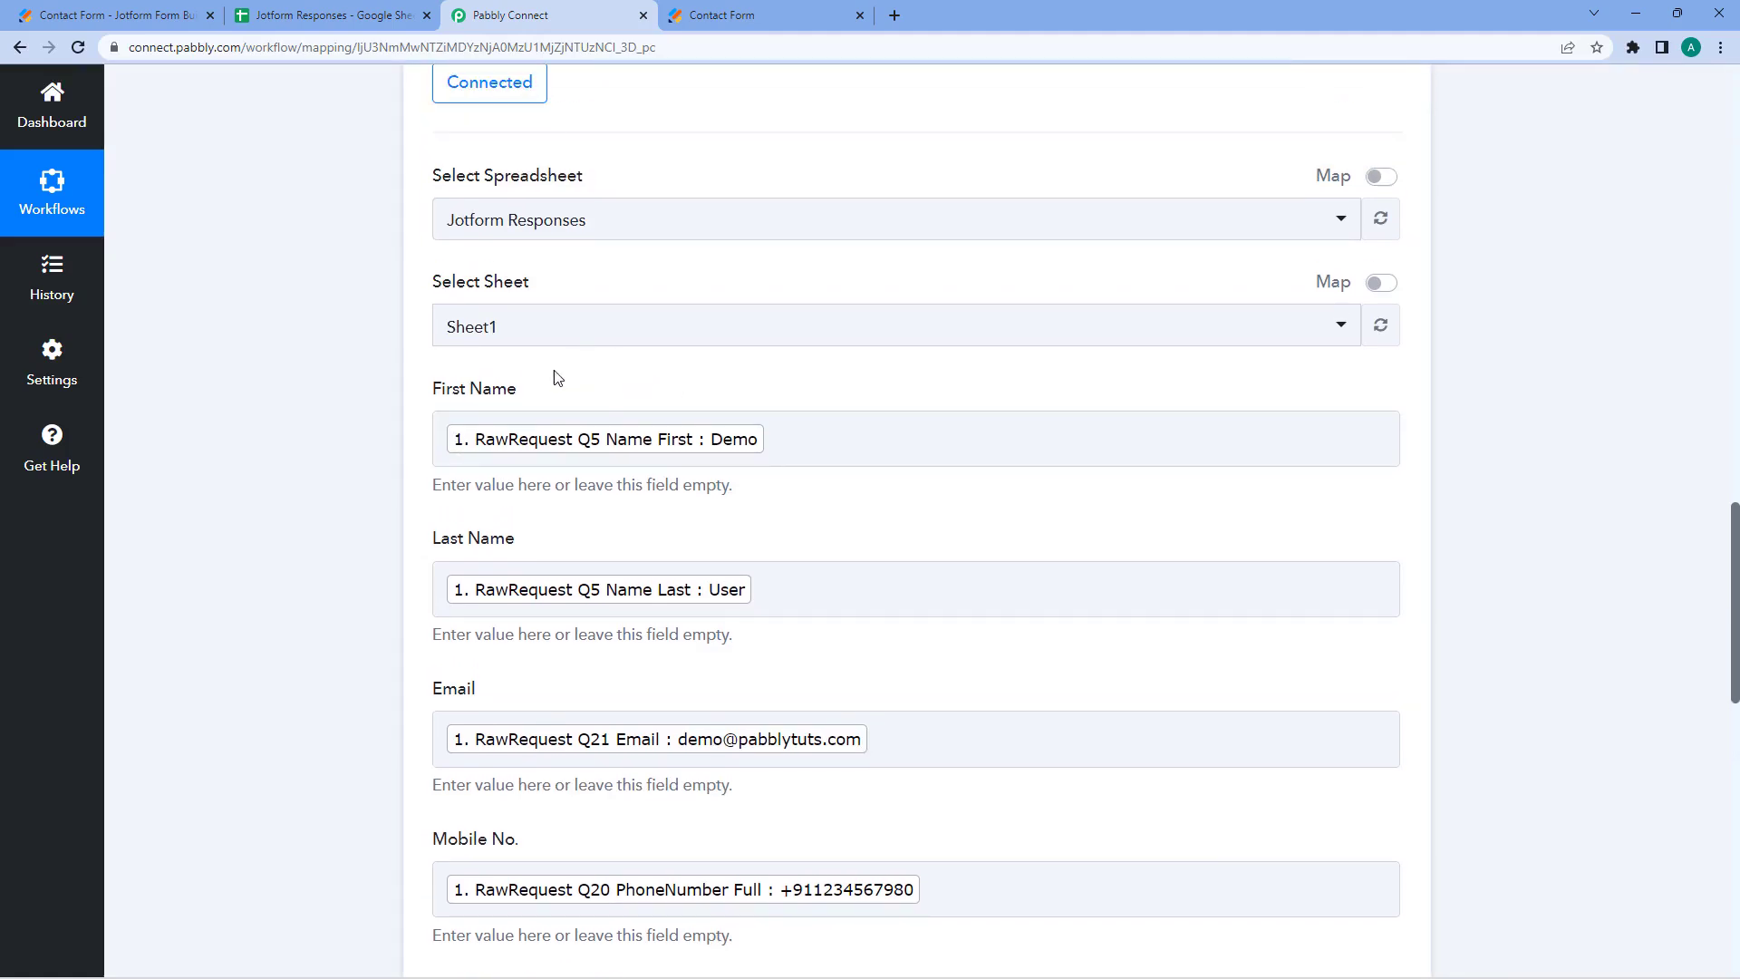
{"action": "scroll", "coordinate": [645, 405], "scroll_direction": "up", "scroll_amount": 2}
- Type 'Mr.' before the Q5 Name First chip in the First Name field
{"action": "scroll", "coordinate": [738, 334], "scroll_direction": "down", "scroll_amount": 2}
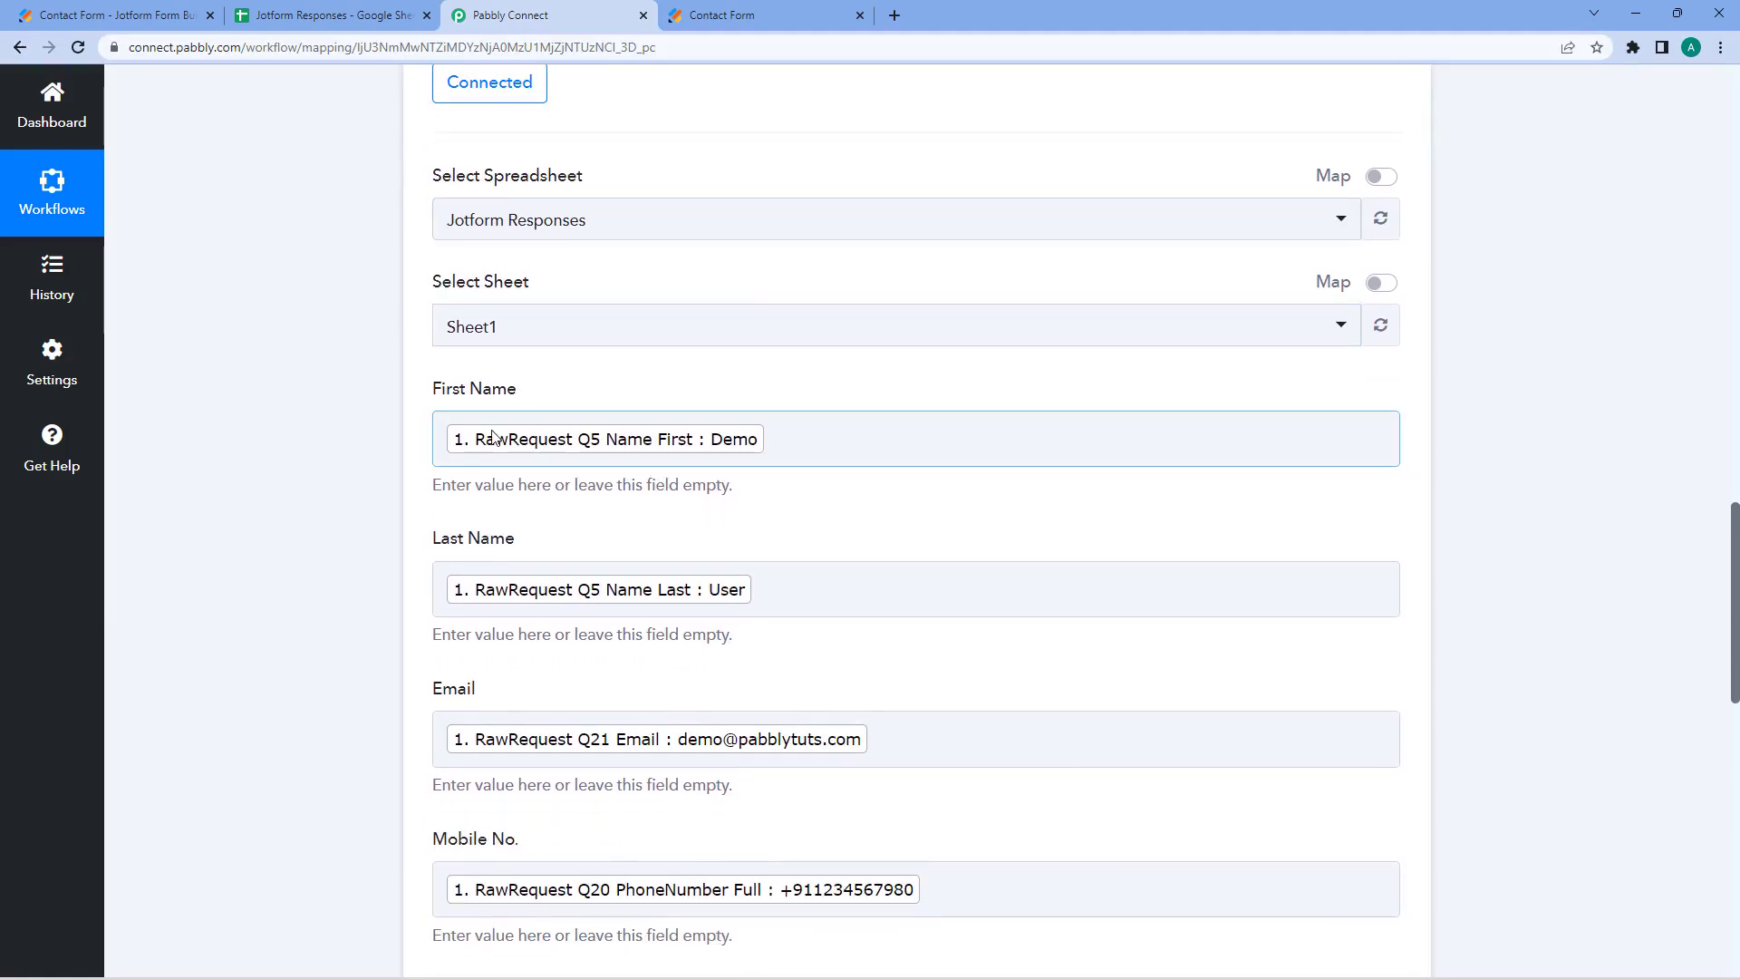
{"action": "left_click", "coordinate": [443, 438]}
{"action": "type", "text": "Mr."}
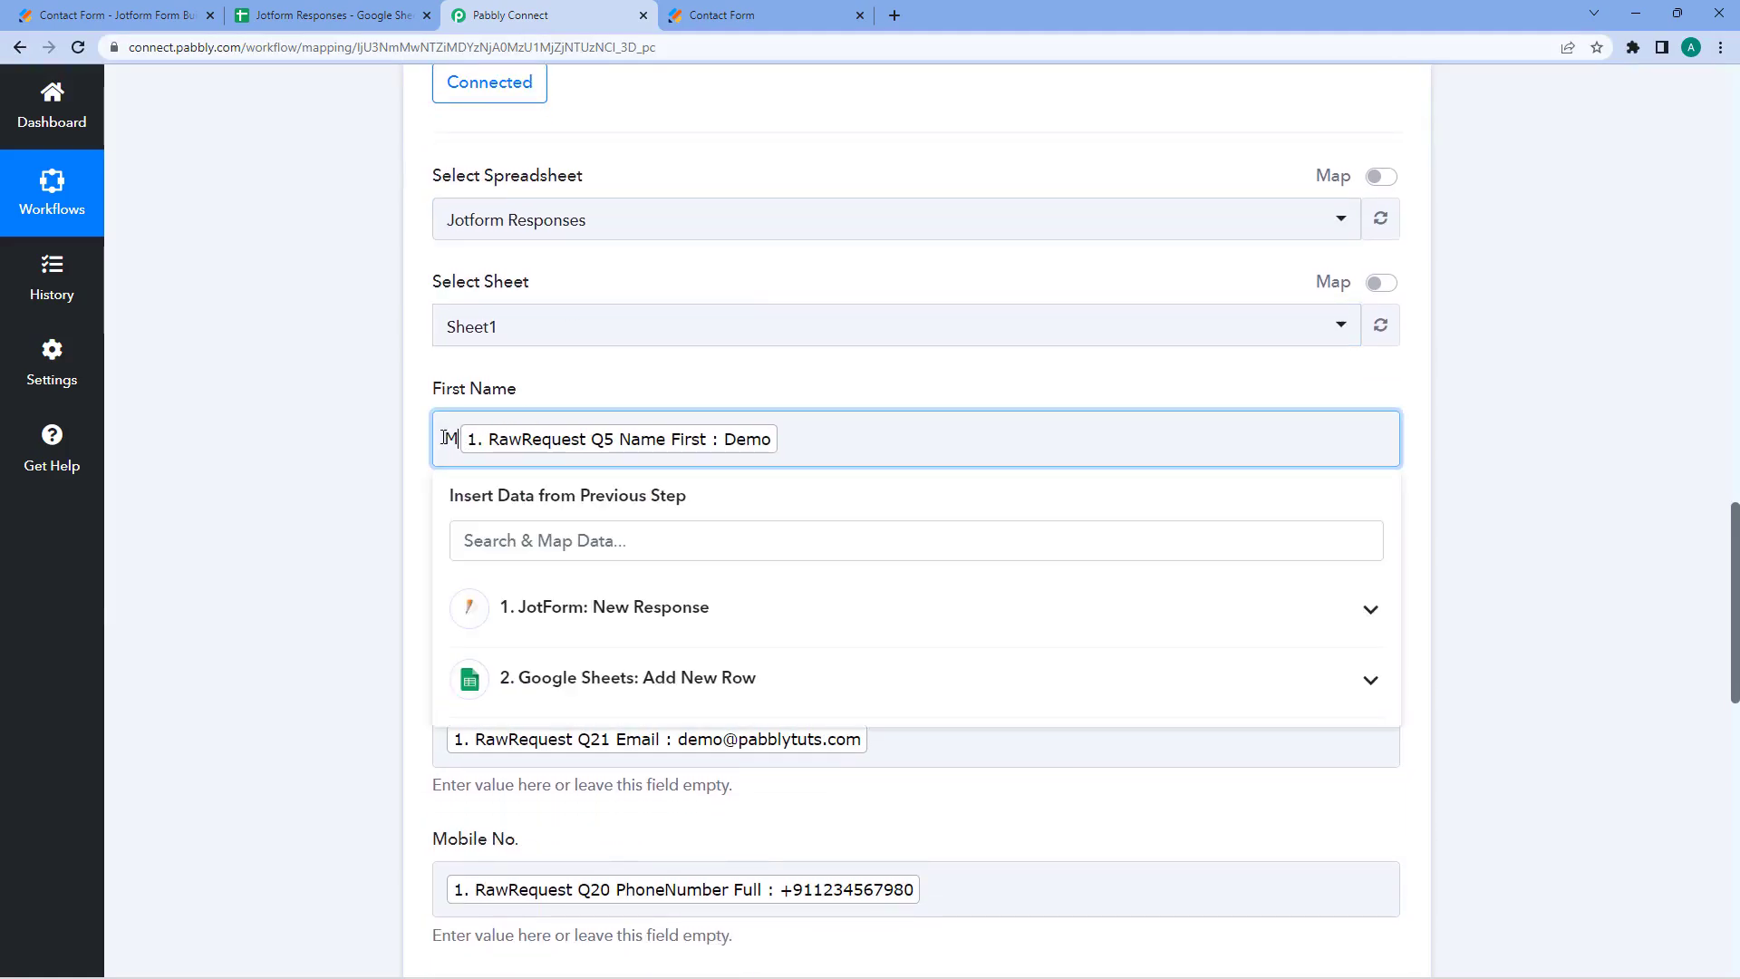
{"action": "left_click", "coordinate": [391, 437]}
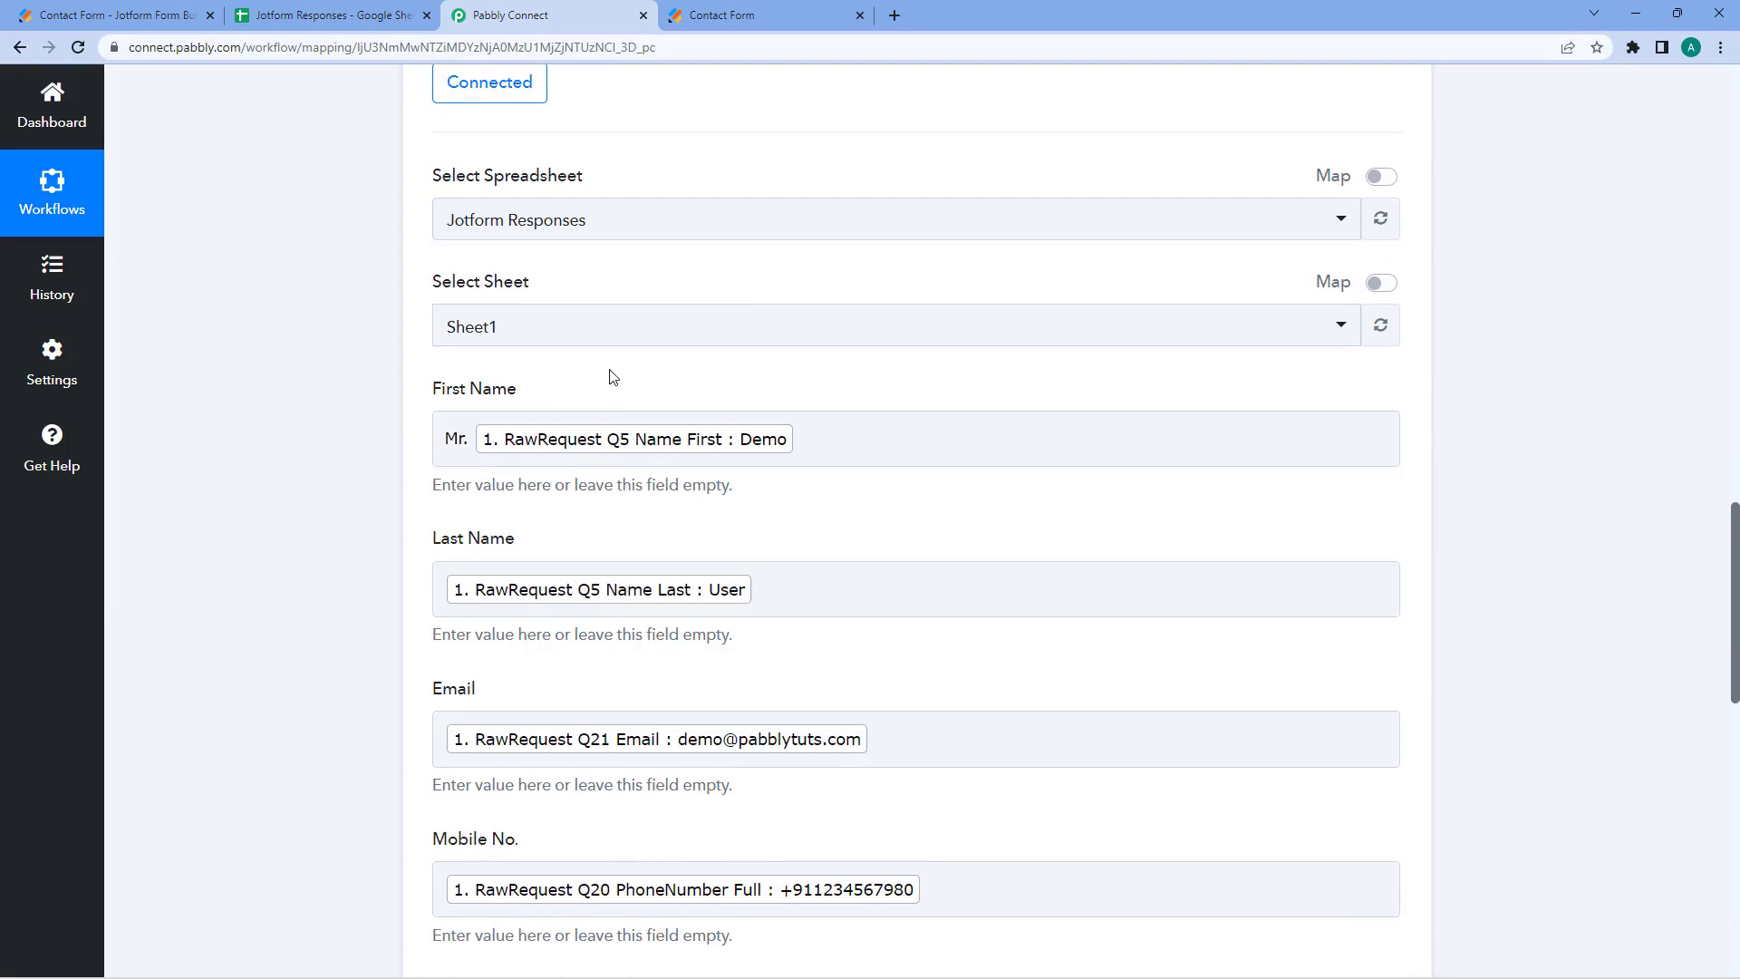
{"action": "left_click_drag", "start_coordinate": [474, 445], "coordinate": [439, 439]}
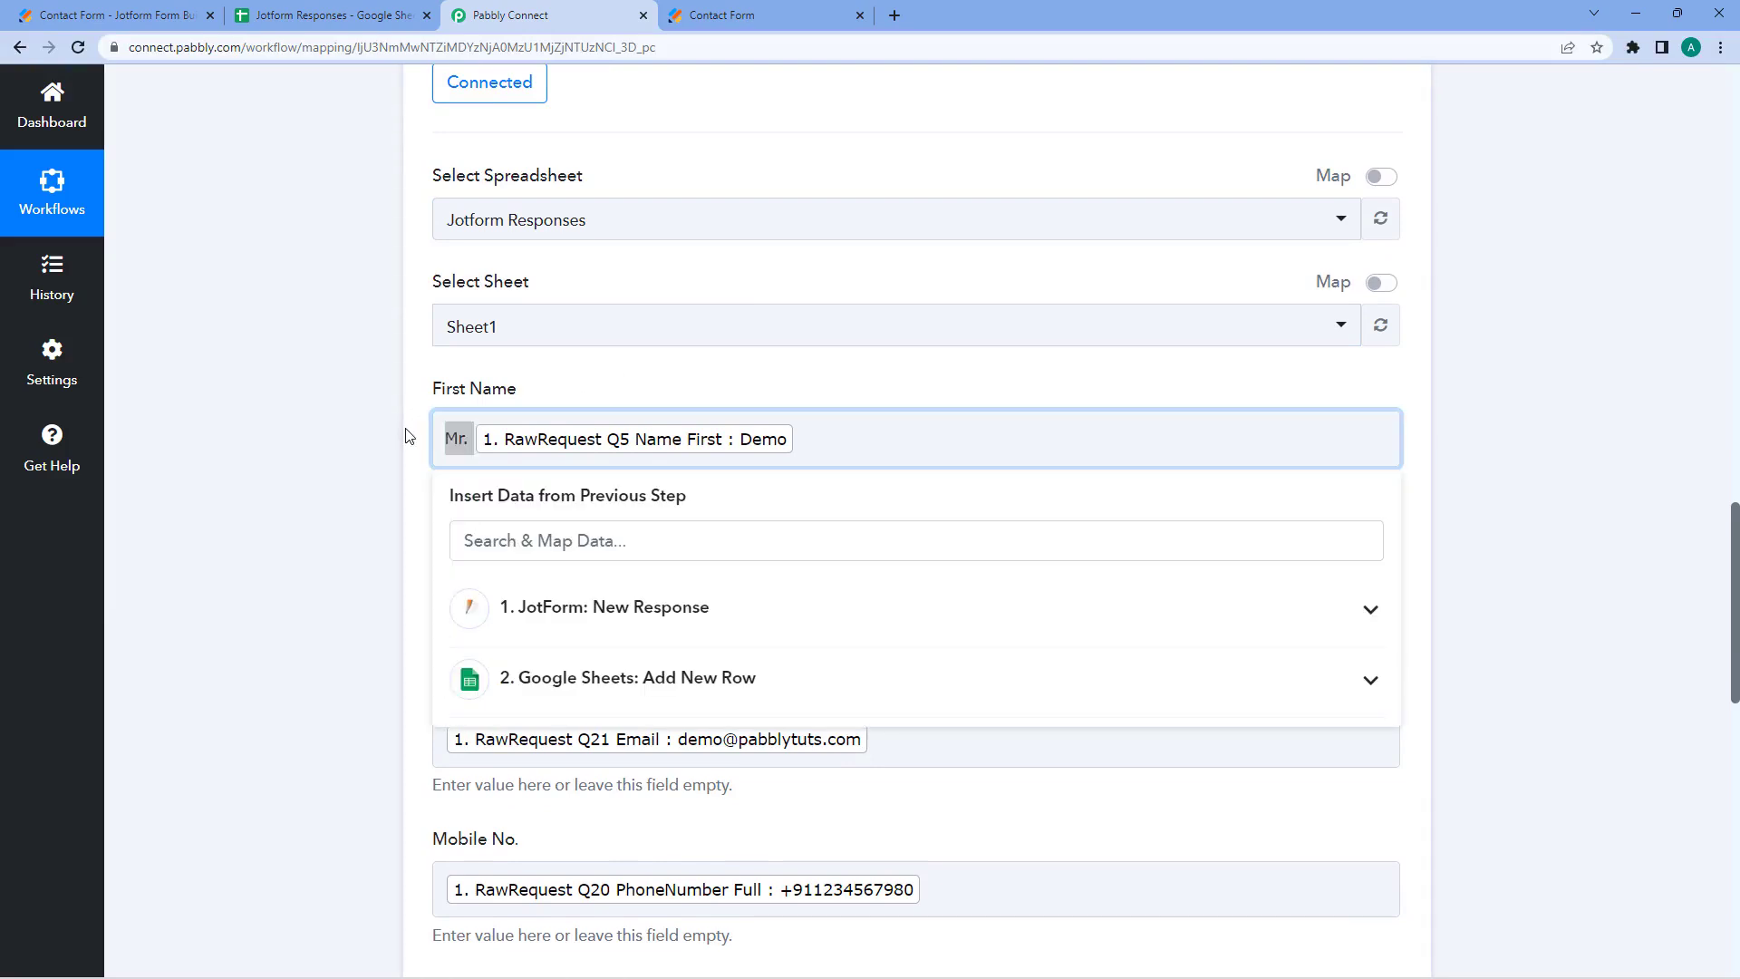
{"action": "left_click", "coordinate": [412, 438]}
{"action": "left_click", "coordinate": [461, 440]}
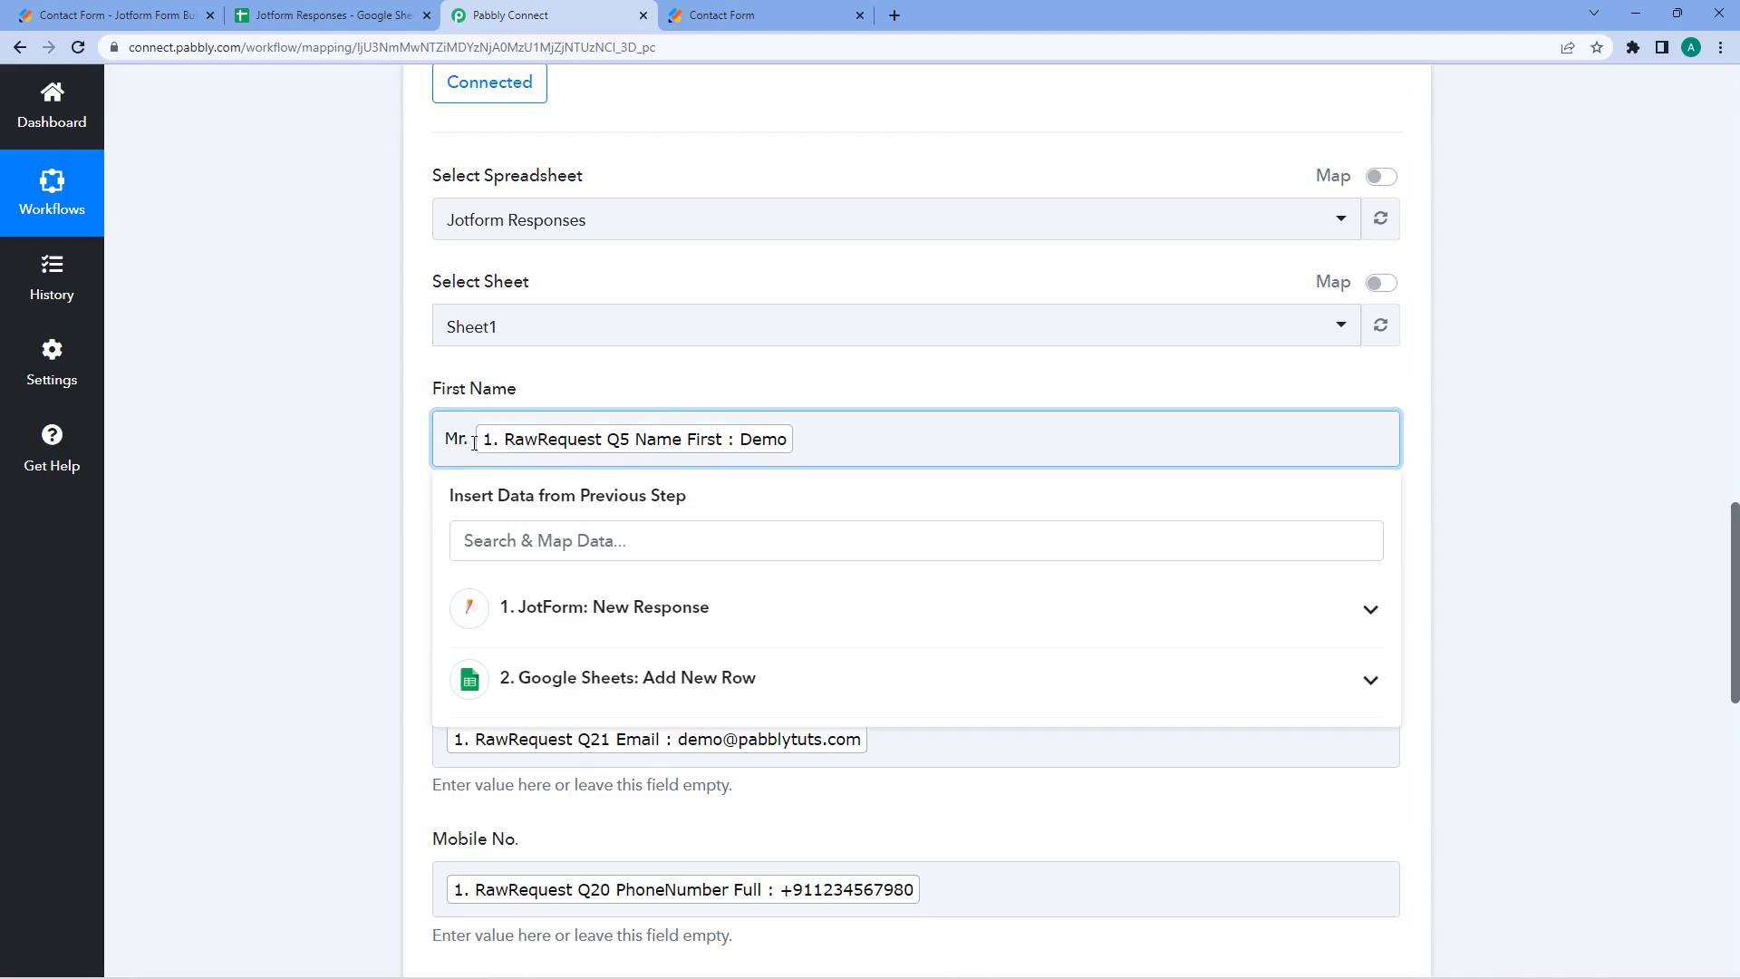
{"action": "left_click_drag", "start_coordinate": [474, 442], "coordinate": [439, 442]}
{"action": "left_click", "coordinate": [471, 444]}
{"action": "left_click", "coordinate": [583, 386]}
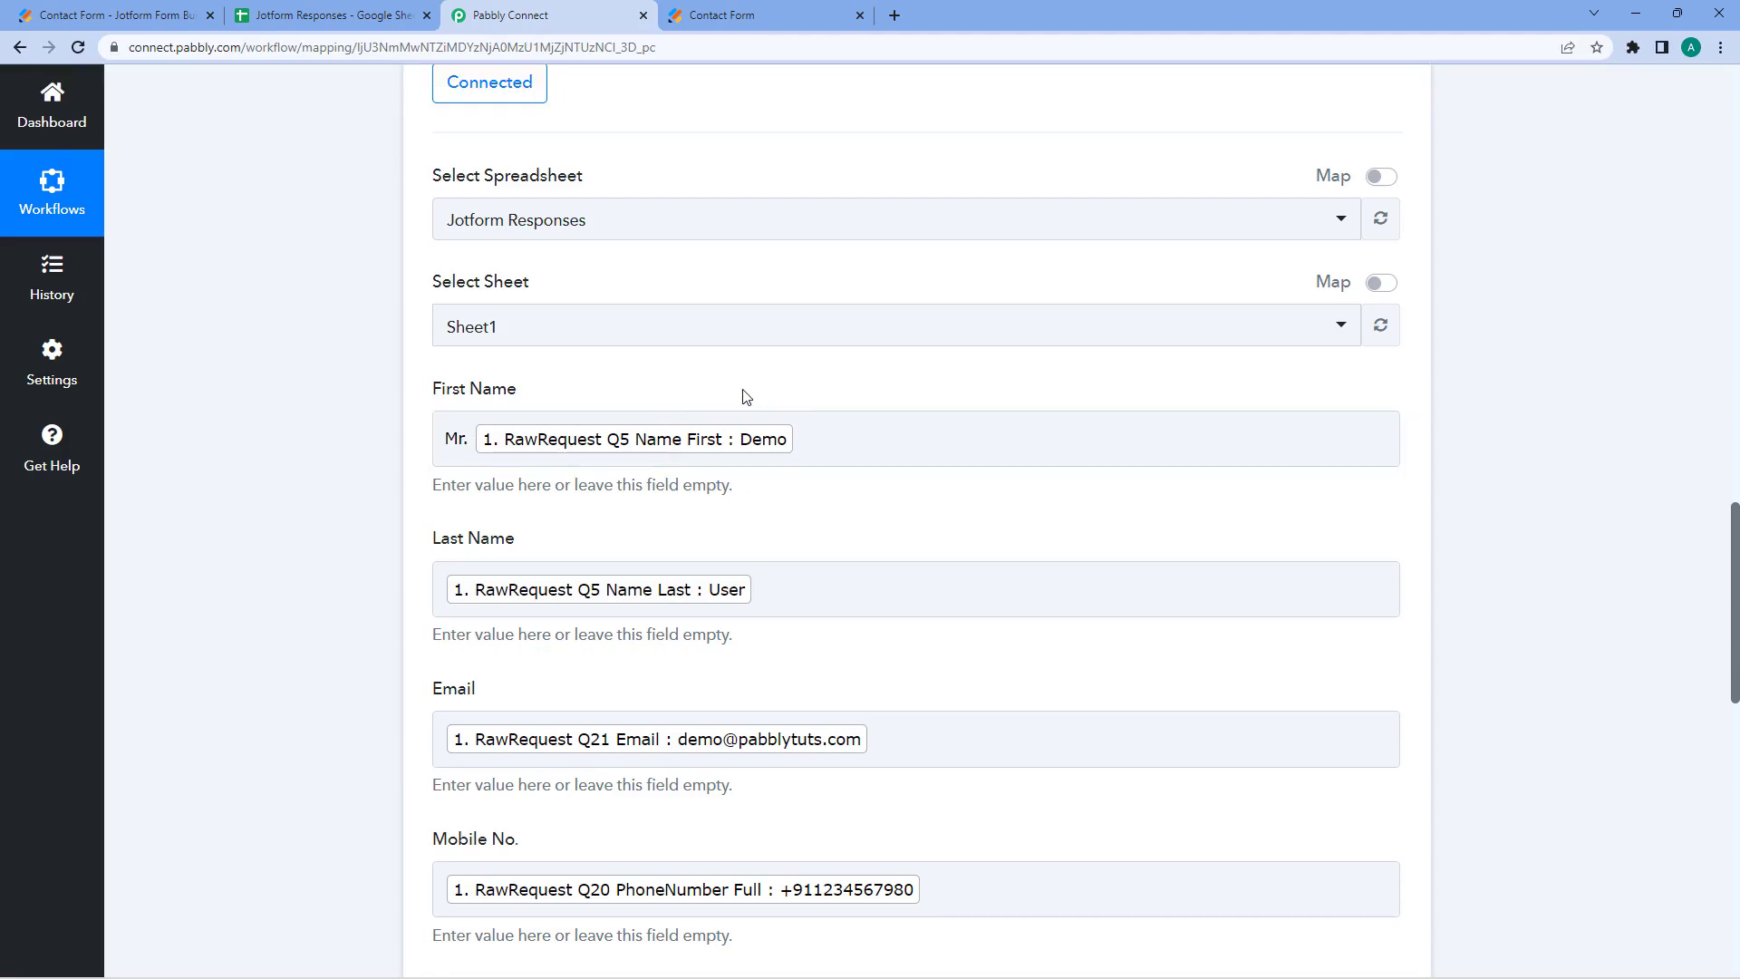
- Save the step and send a test request to the sheet
{"action": "scroll", "coordinate": [743, 392], "scroll_direction": "down", "scroll_amount": 1}
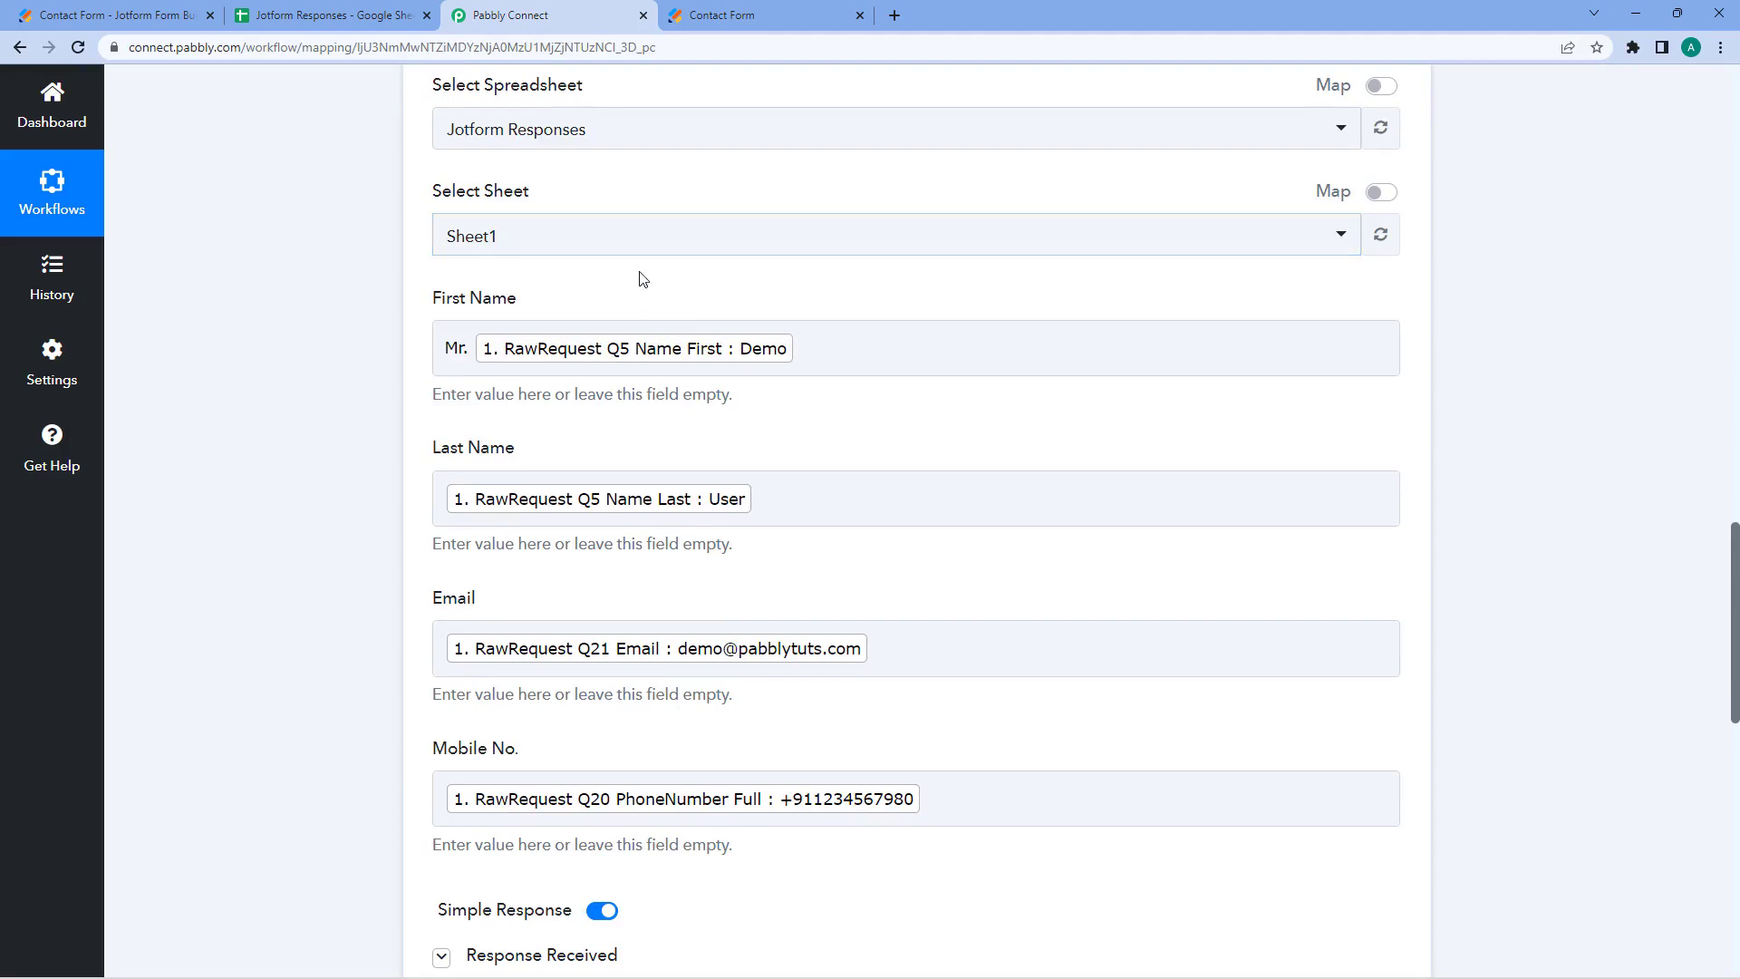
{"action": "scroll", "coordinate": [641, 281], "scroll_direction": "down", "scroll_amount": 2}
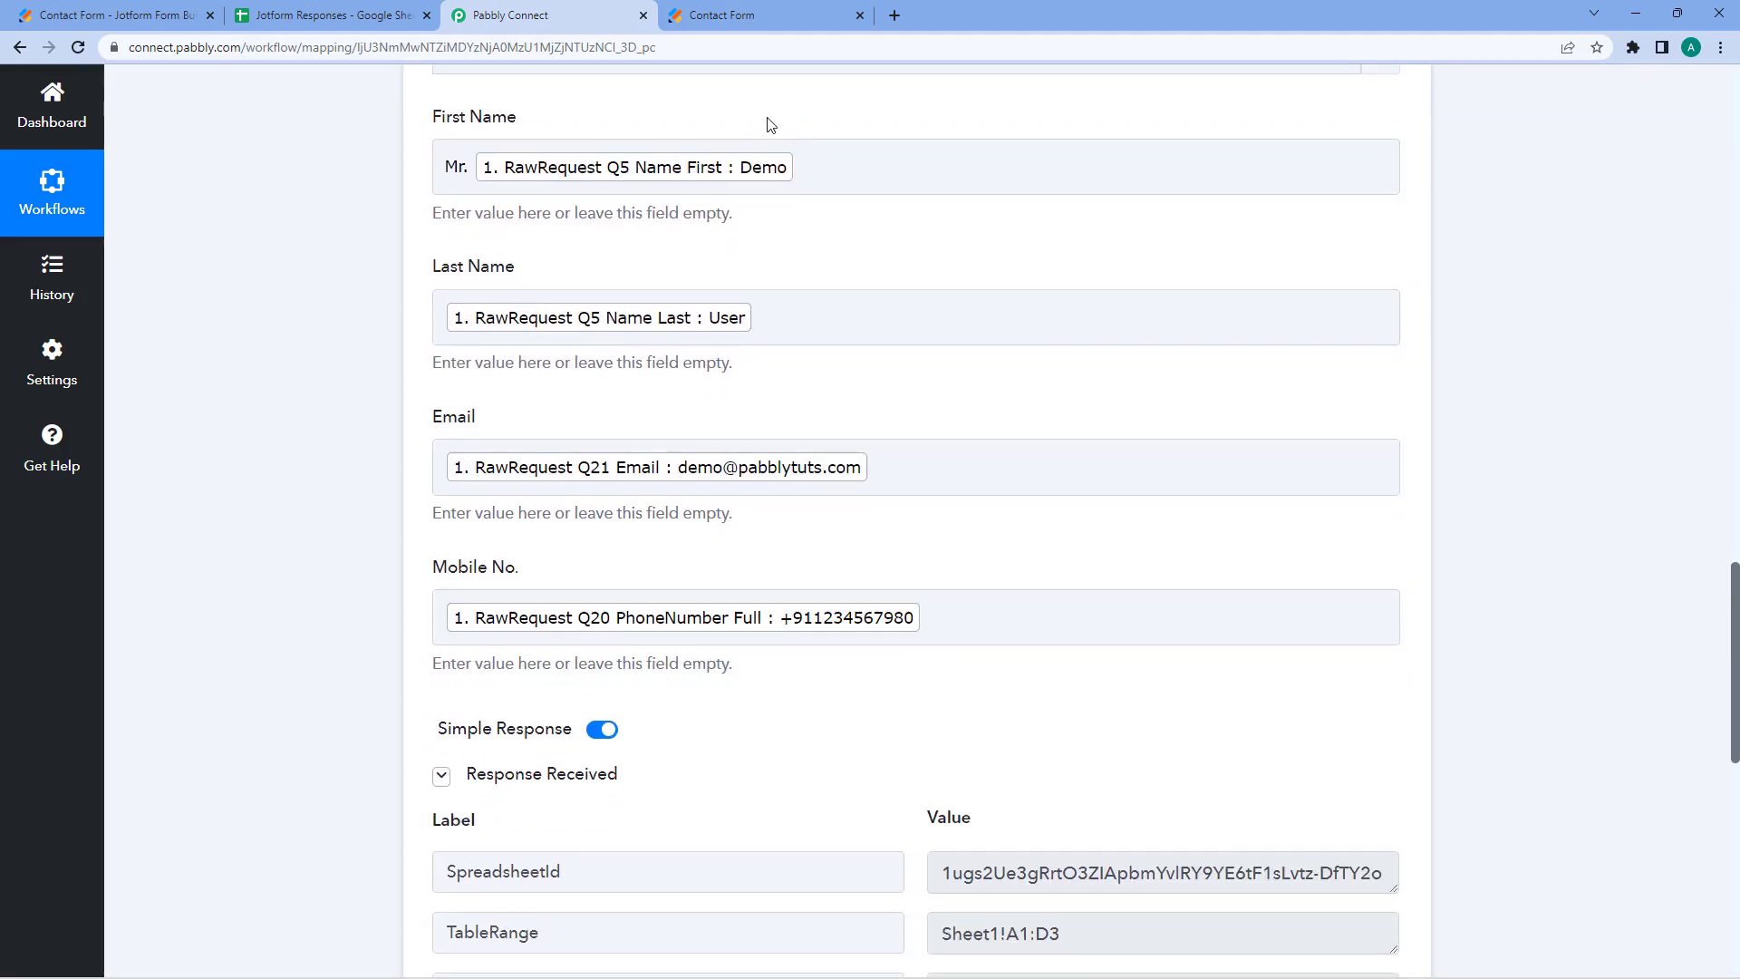
{"action": "left_click", "coordinate": [761, 15]}
{"action": "left_click", "coordinate": [566, 14]}
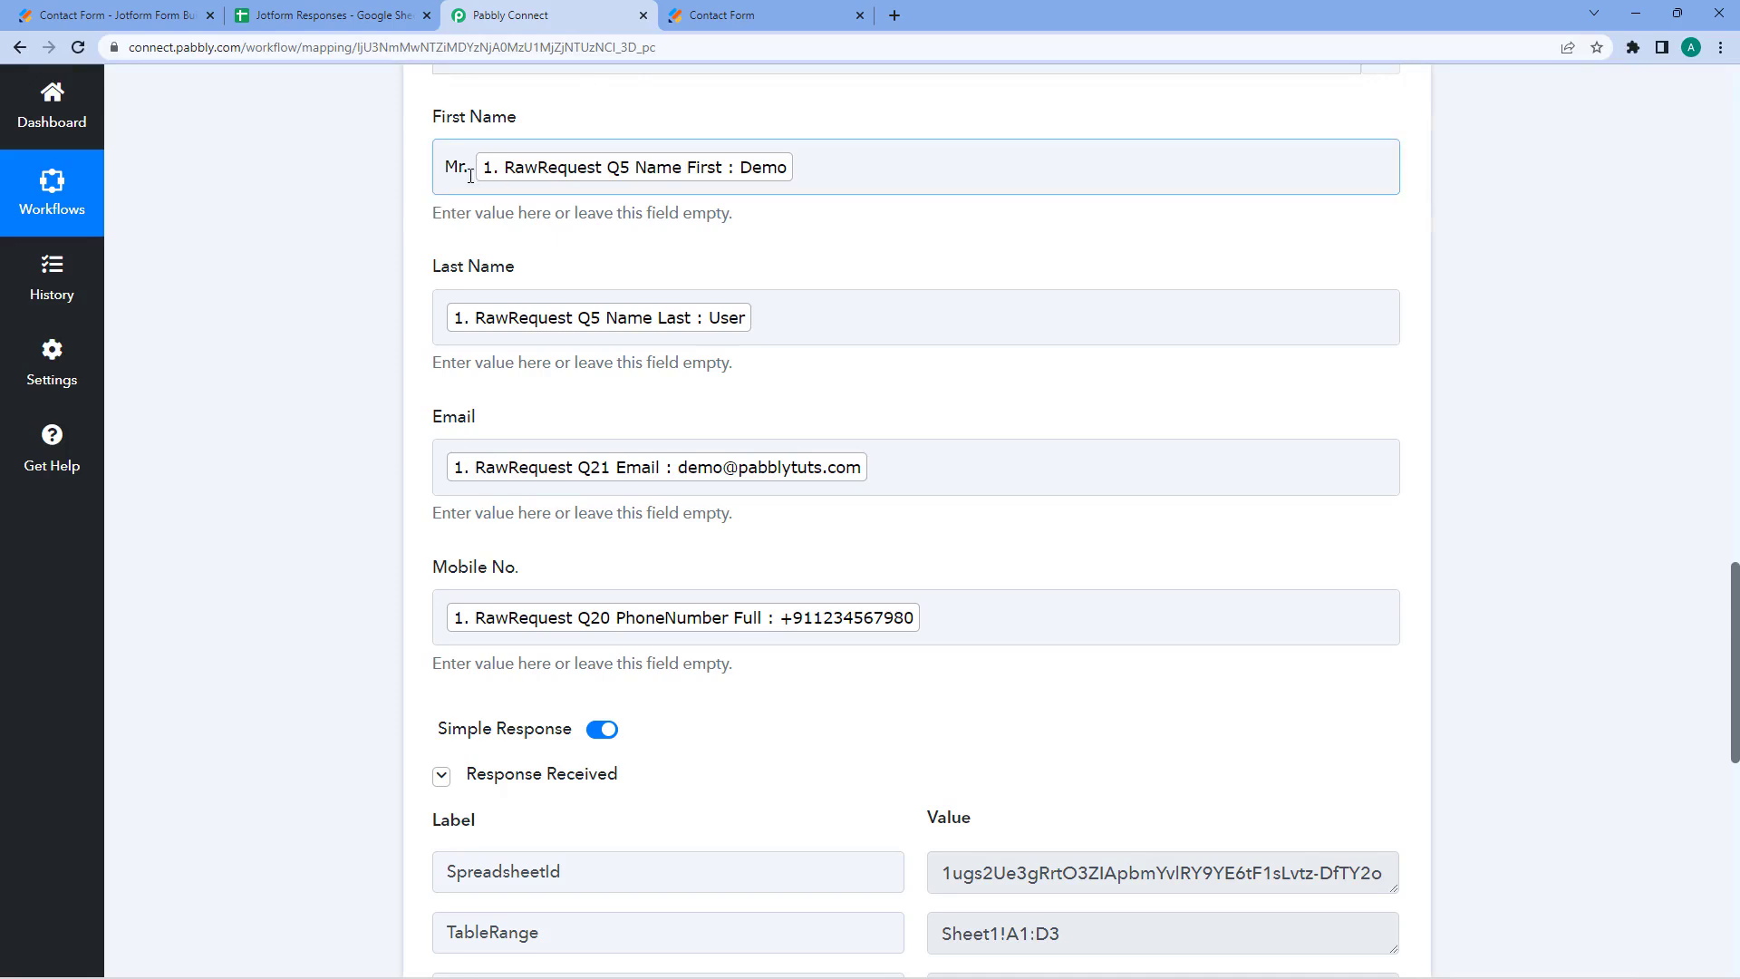
{"action": "left_click", "coordinate": [815, 11]}
{"action": "left_click", "coordinate": [589, 15]}
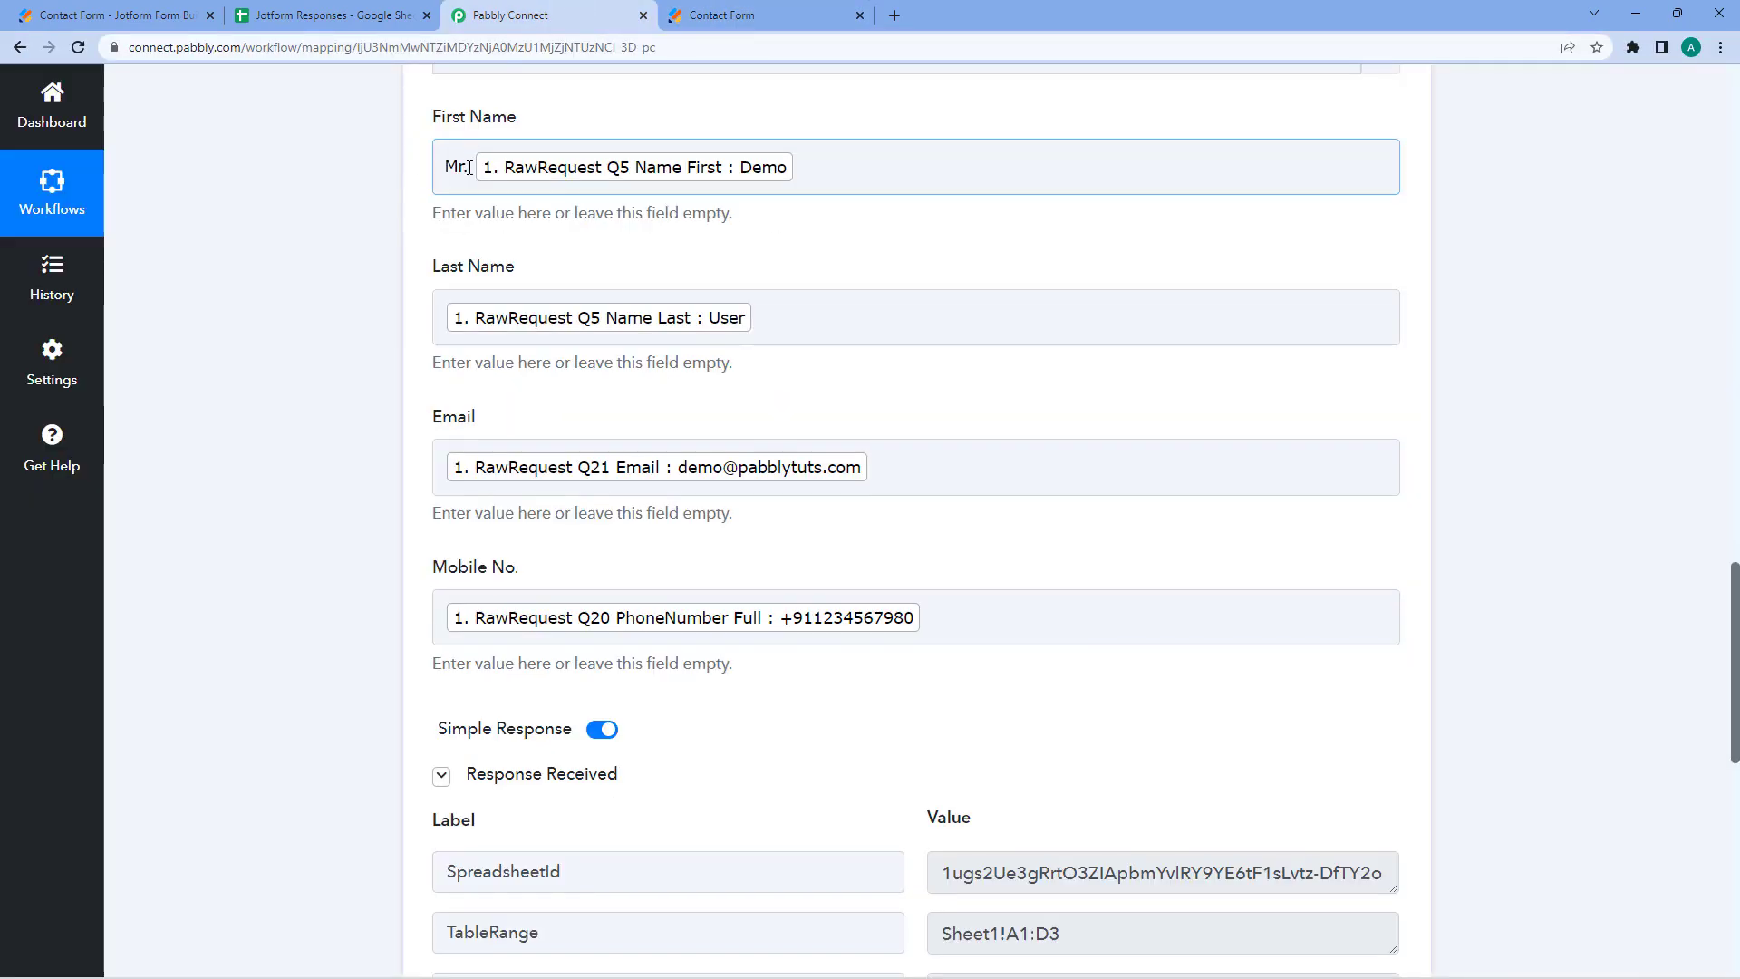
{"action": "scroll", "coordinate": [338, 345], "scroll_direction": "down", "scroll_amount": 6}
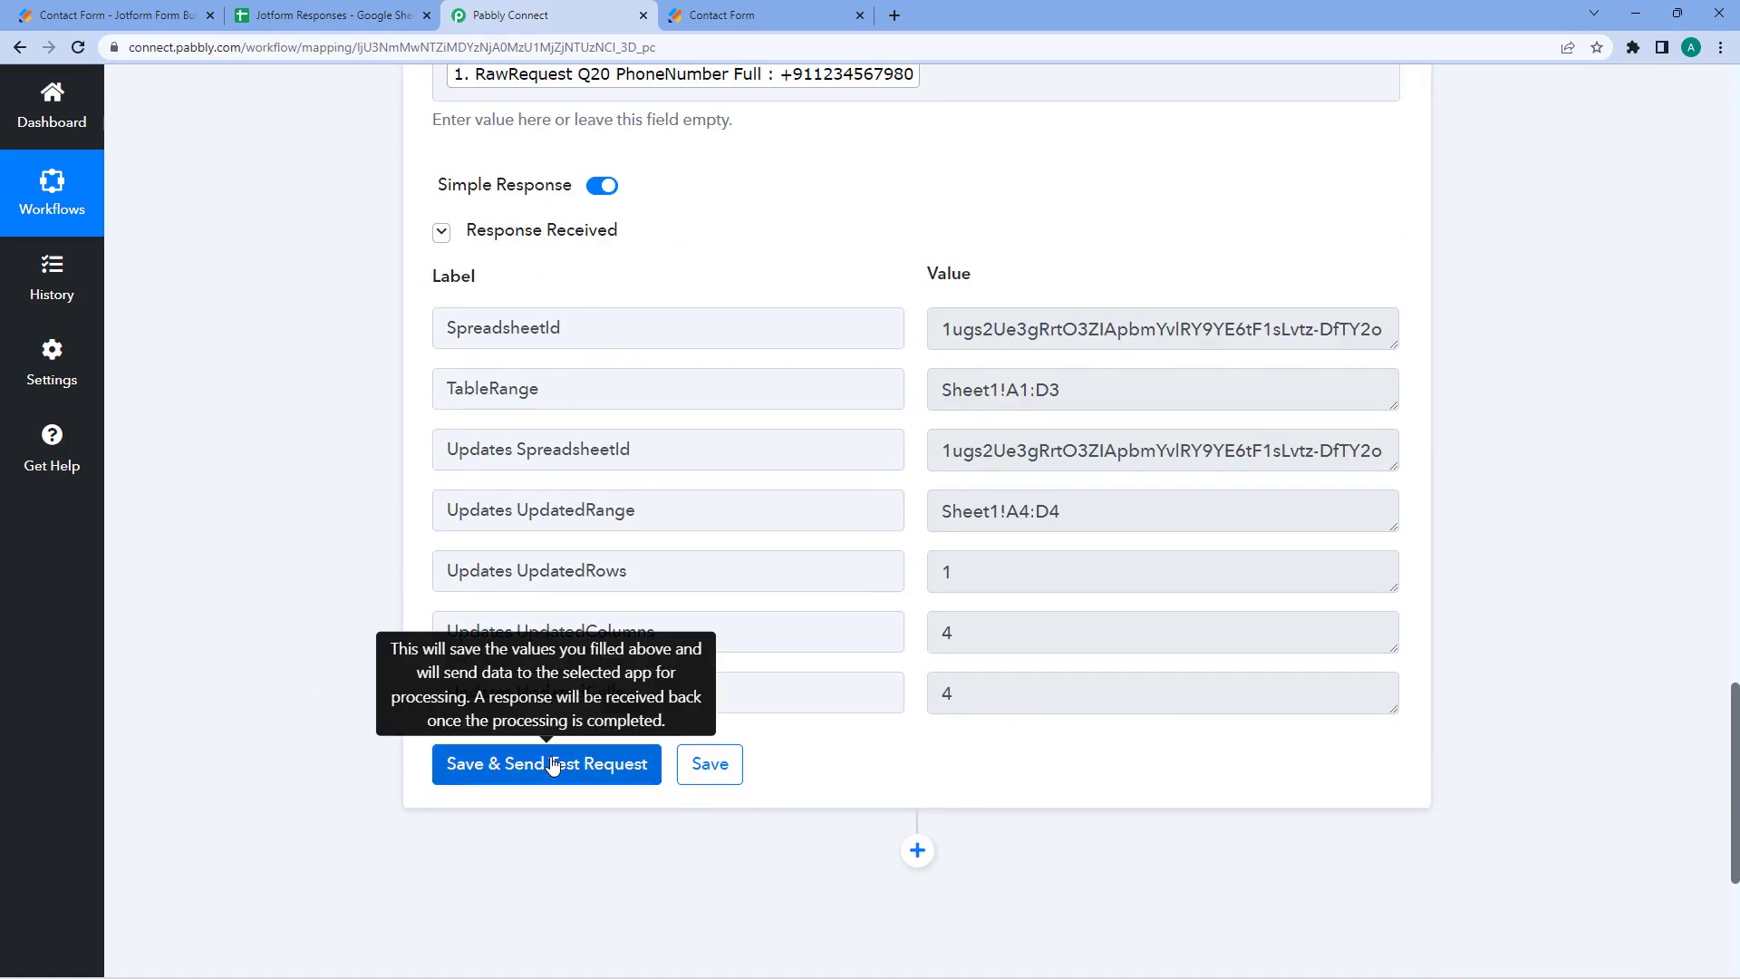
{"action": "left_click", "coordinate": [553, 764]}
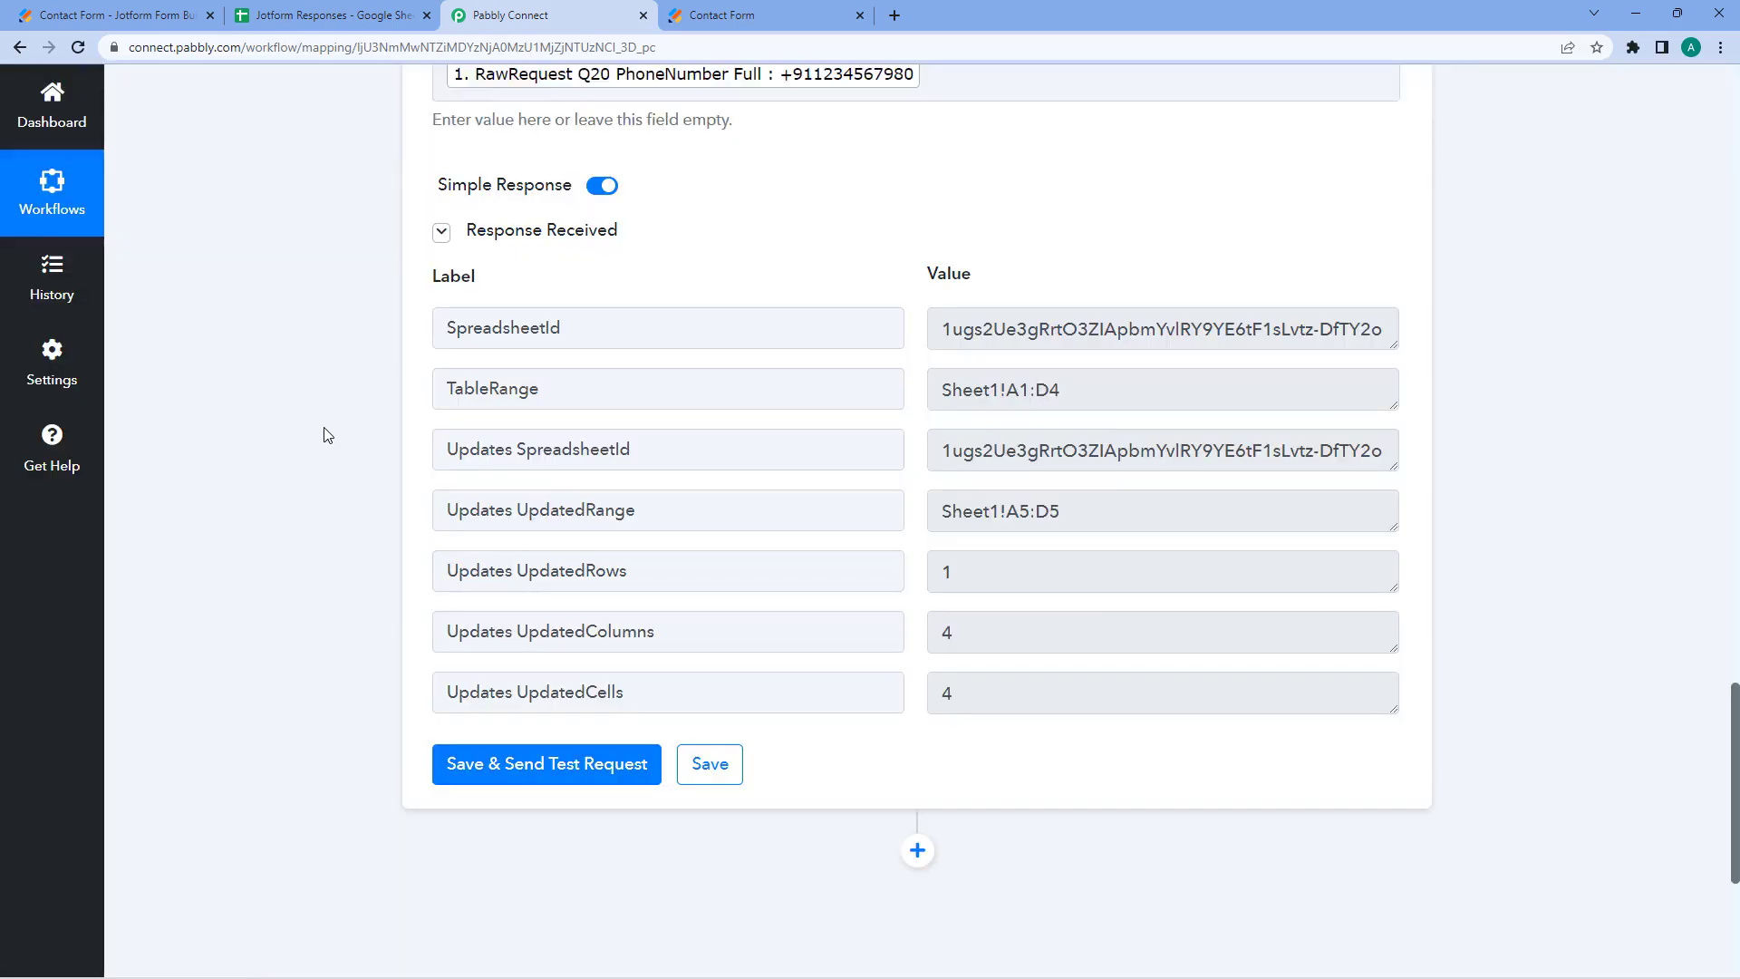
- Check row 5's Mr. Demo entry in the sheet, then revisit the Mr. prefix in First Name
{"action": "scroll", "coordinate": [324, 434], "scroll_direction": "up", "scroll_amount": 3}
{"action": "left_click", "coordinate": [328, 12]}
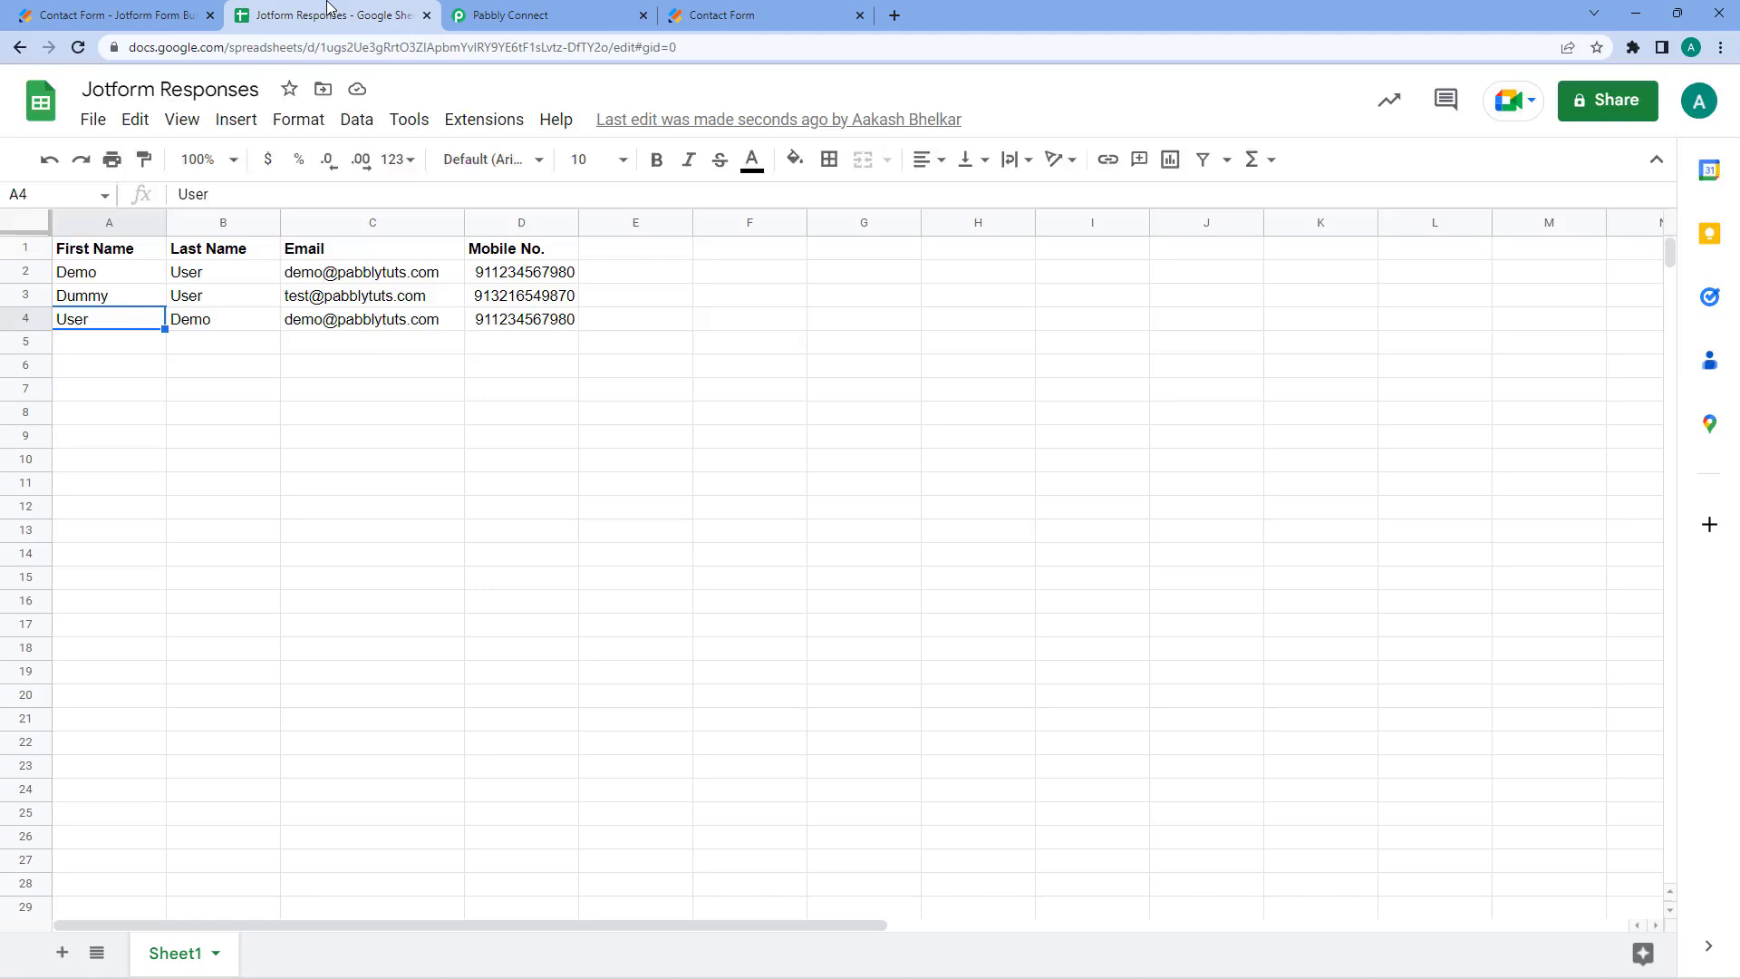
{"action": "left_click", "coordinate": [129, 342]}
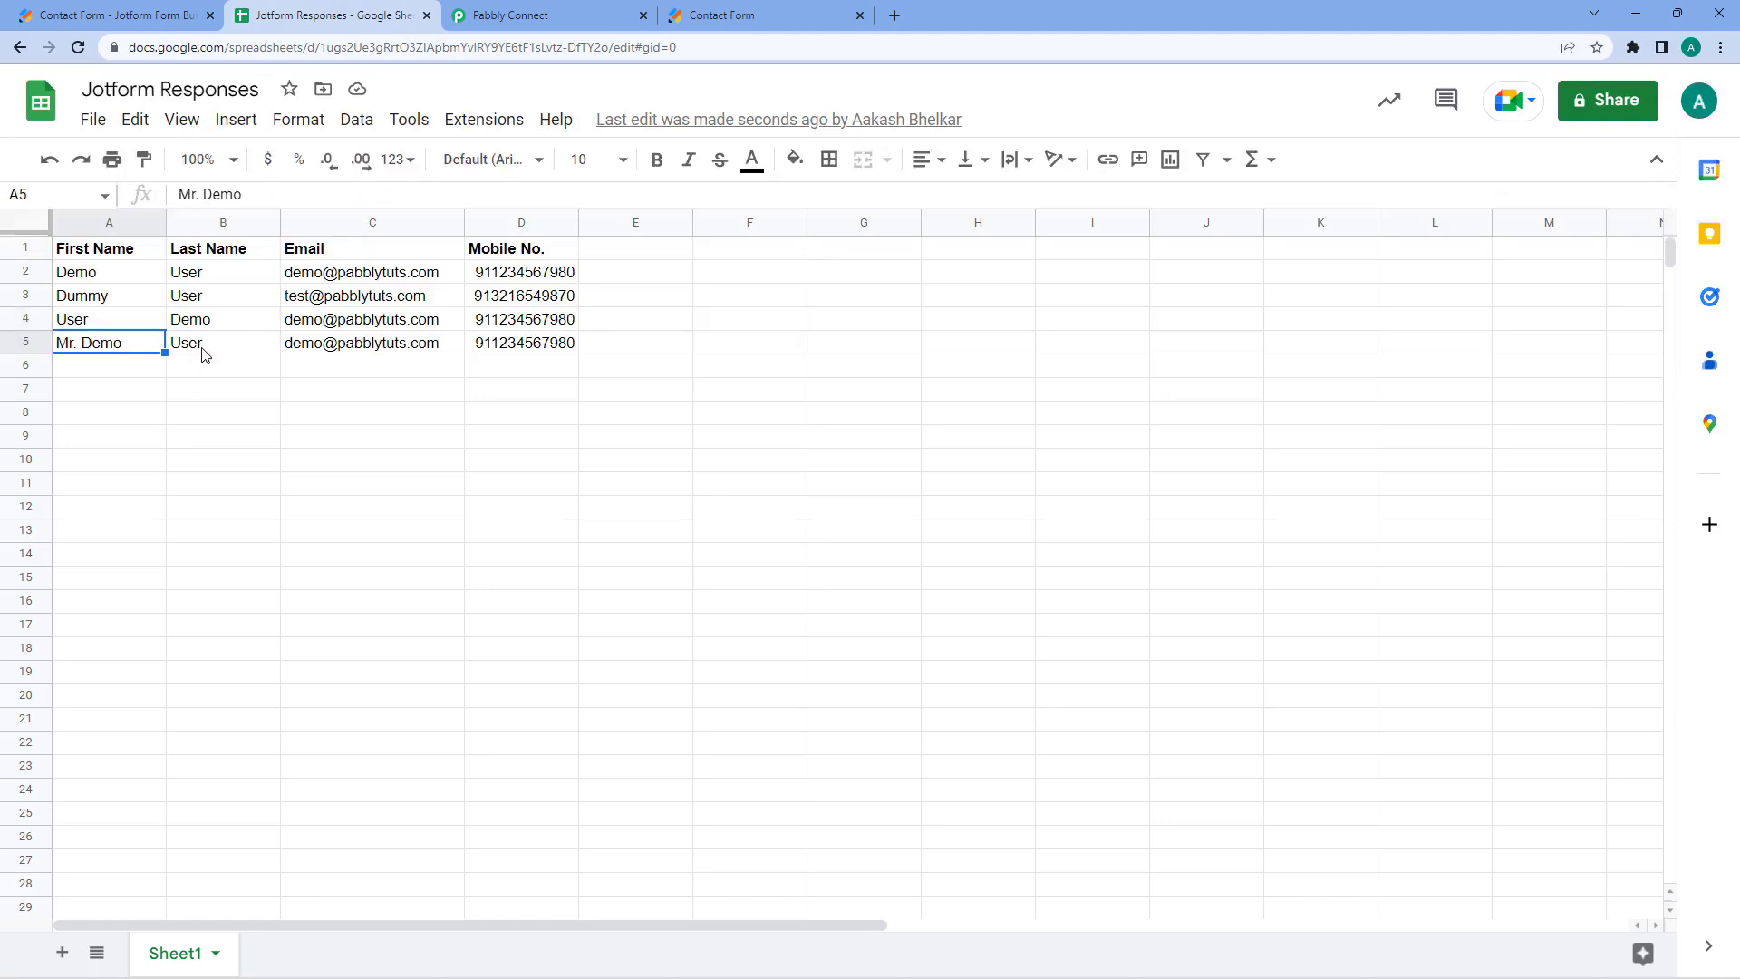
{"action": "left_click", "coordinate": [535, 14]}
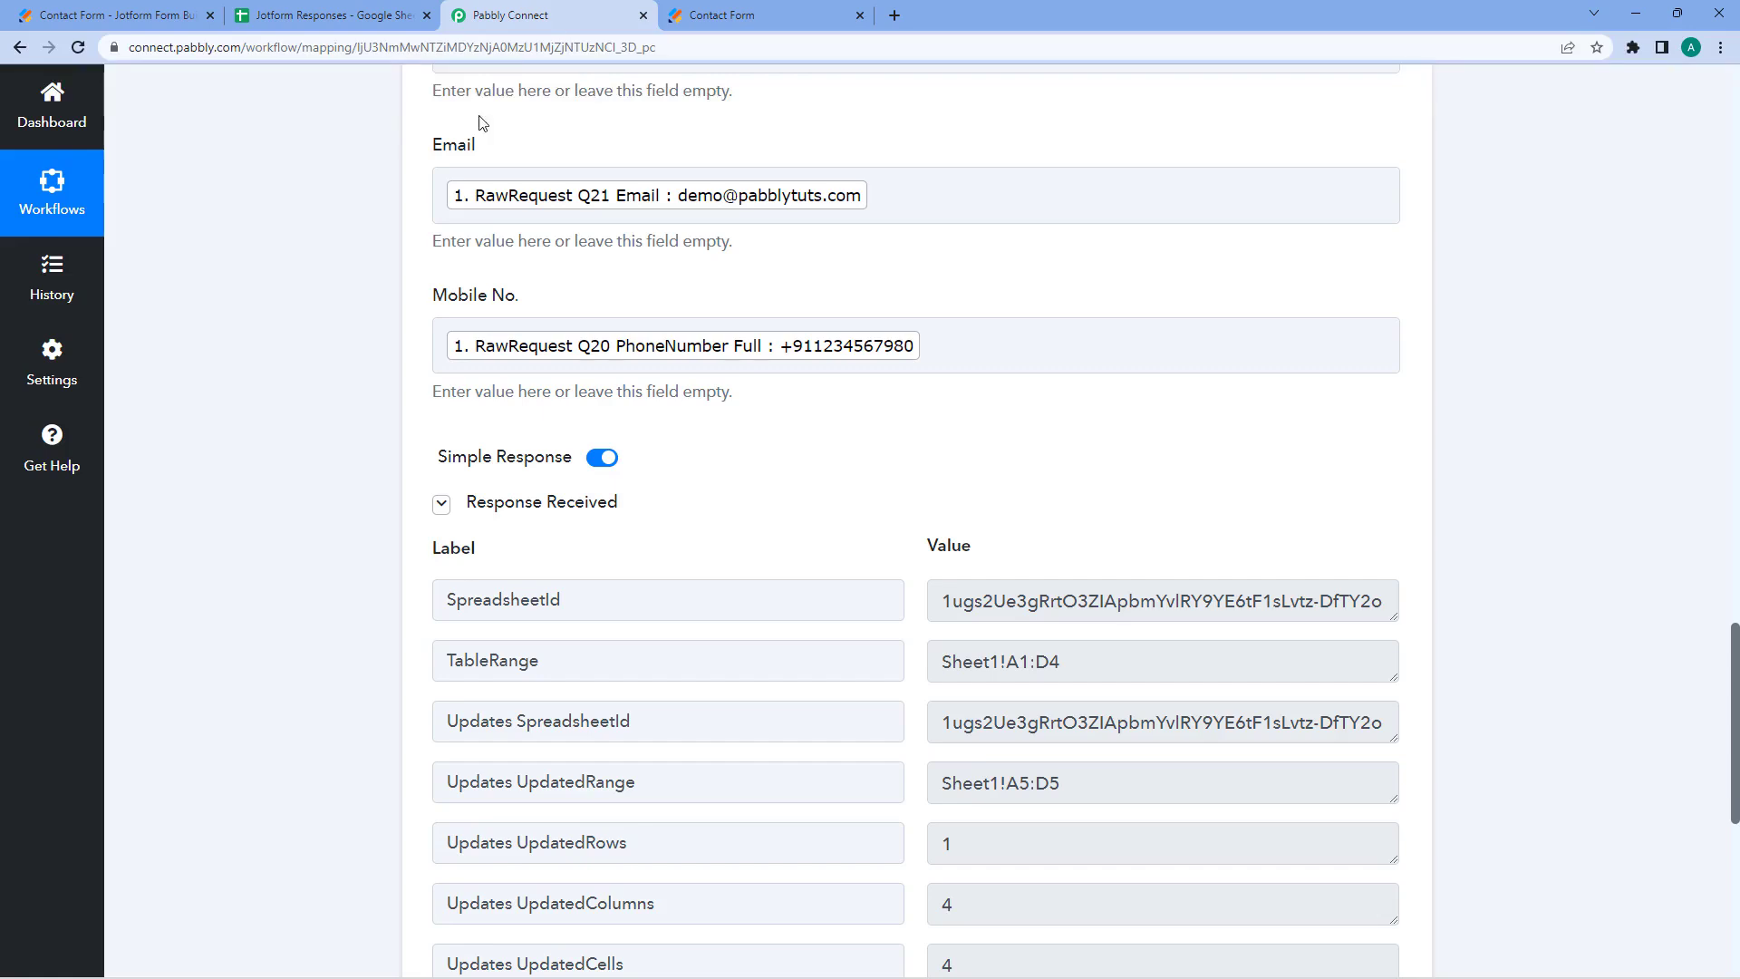
{"action": "scroll", "coordinate": [400, 357], "scroll_direction": "up", "scroll_amount": 5}
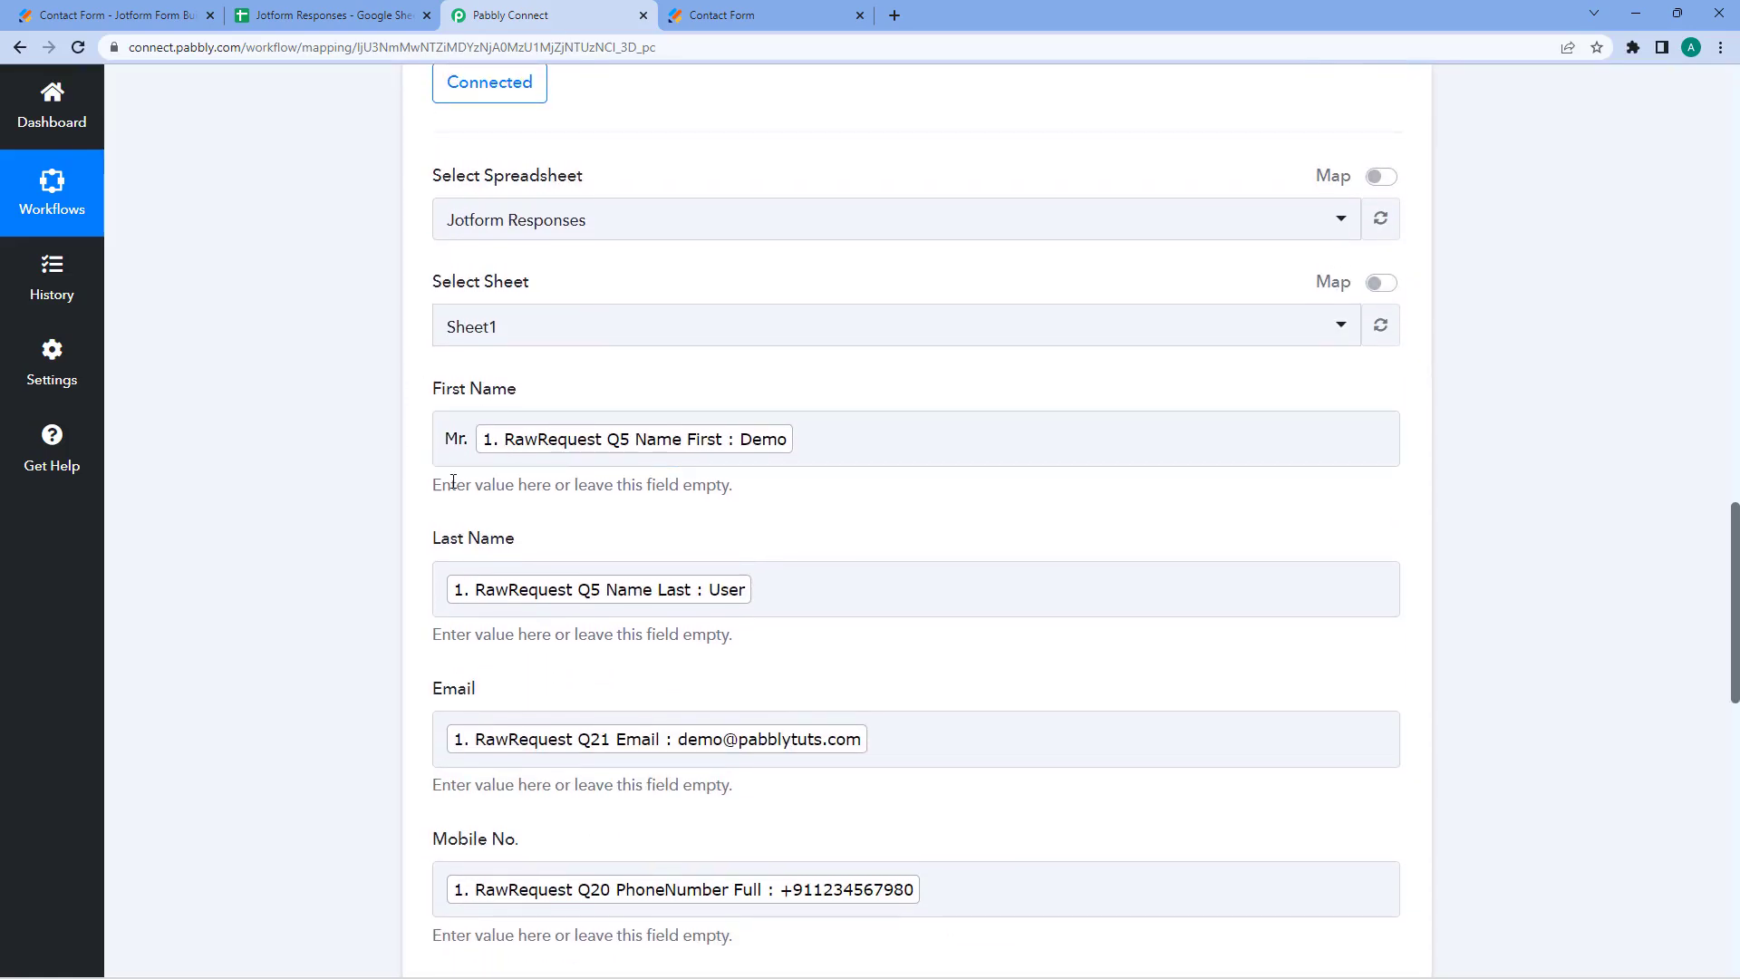
{"action": "left_click_drag", "start_coordinate": [441, 439], "coordinate": [473, 439]}
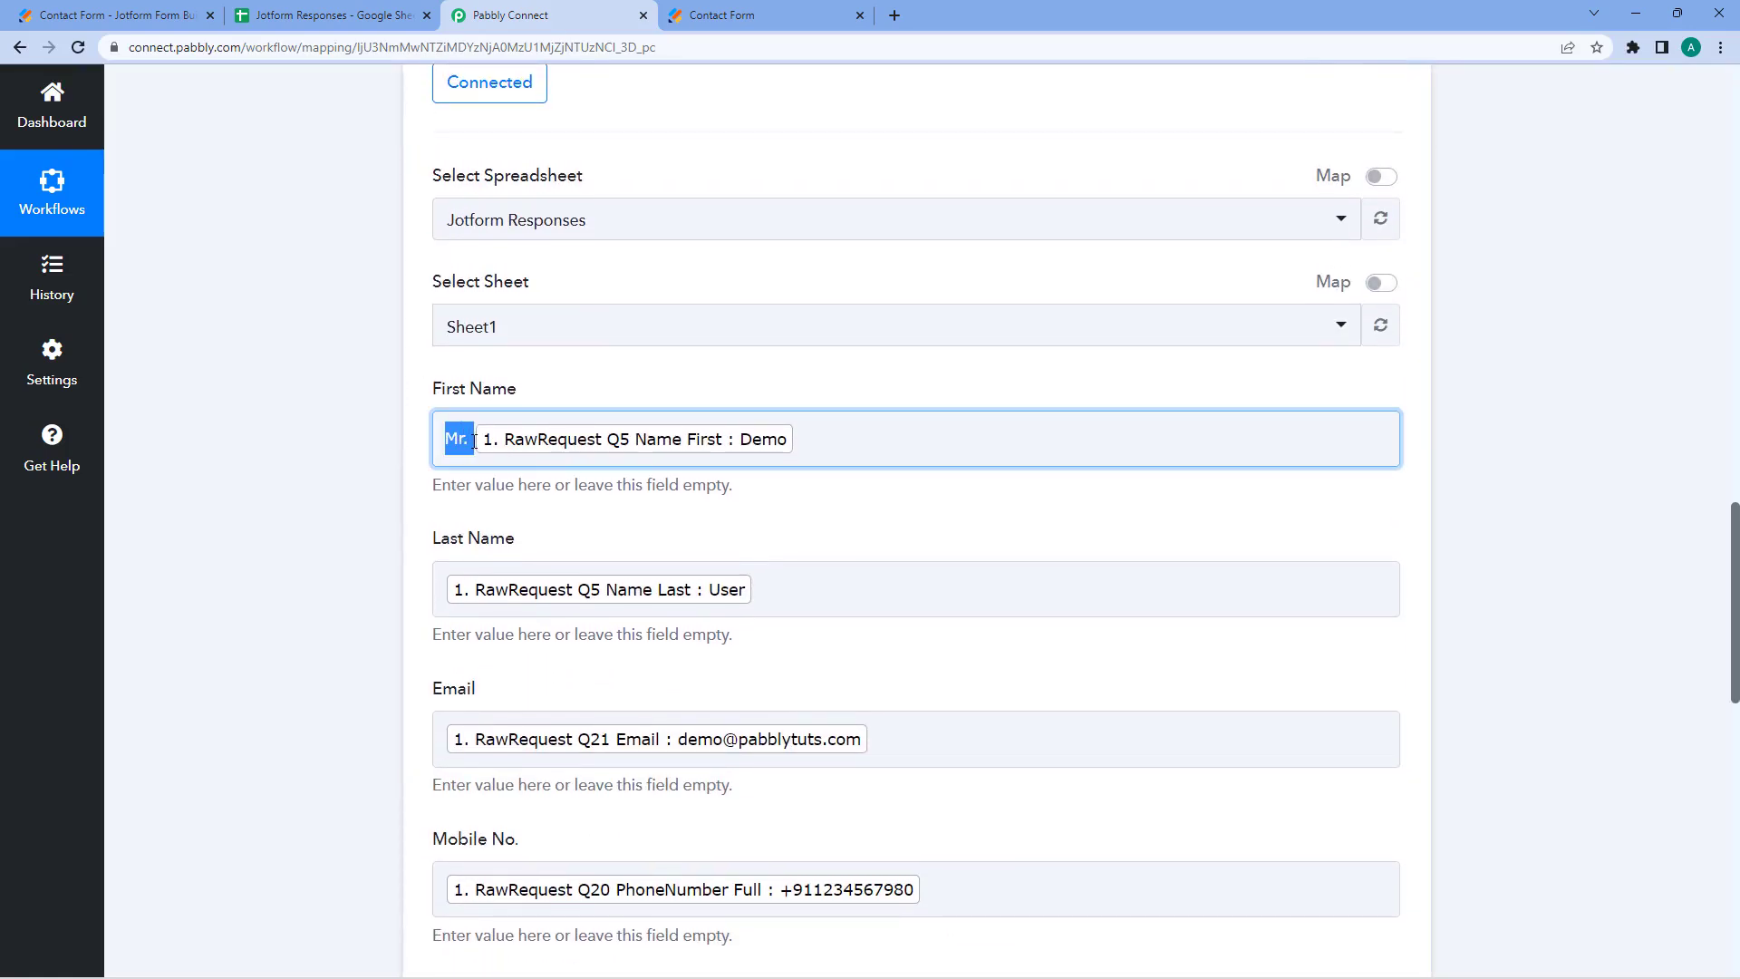
{"action": "left_click", "coordinate": [402, 426]}
- Enter the contact's first and last name in the Jotform contact form
{"action": "left_click", "coordinate": [761, 11]}
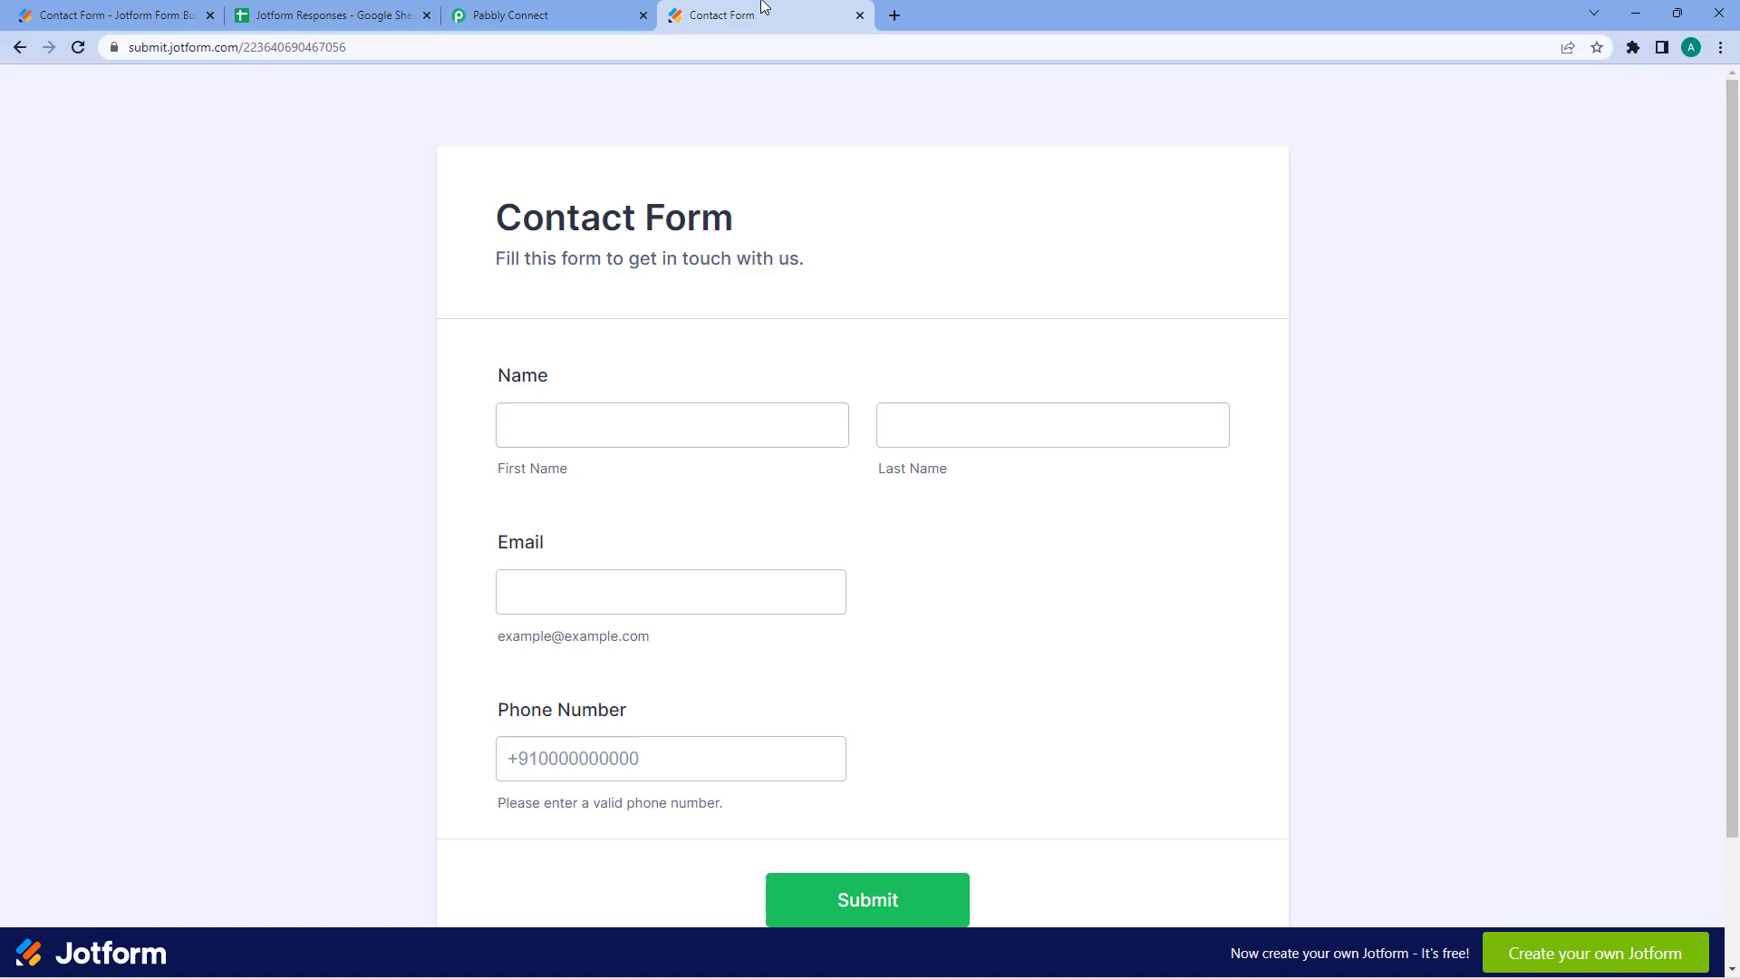
{"action": "left_click", "coordinate": [606, 416]}
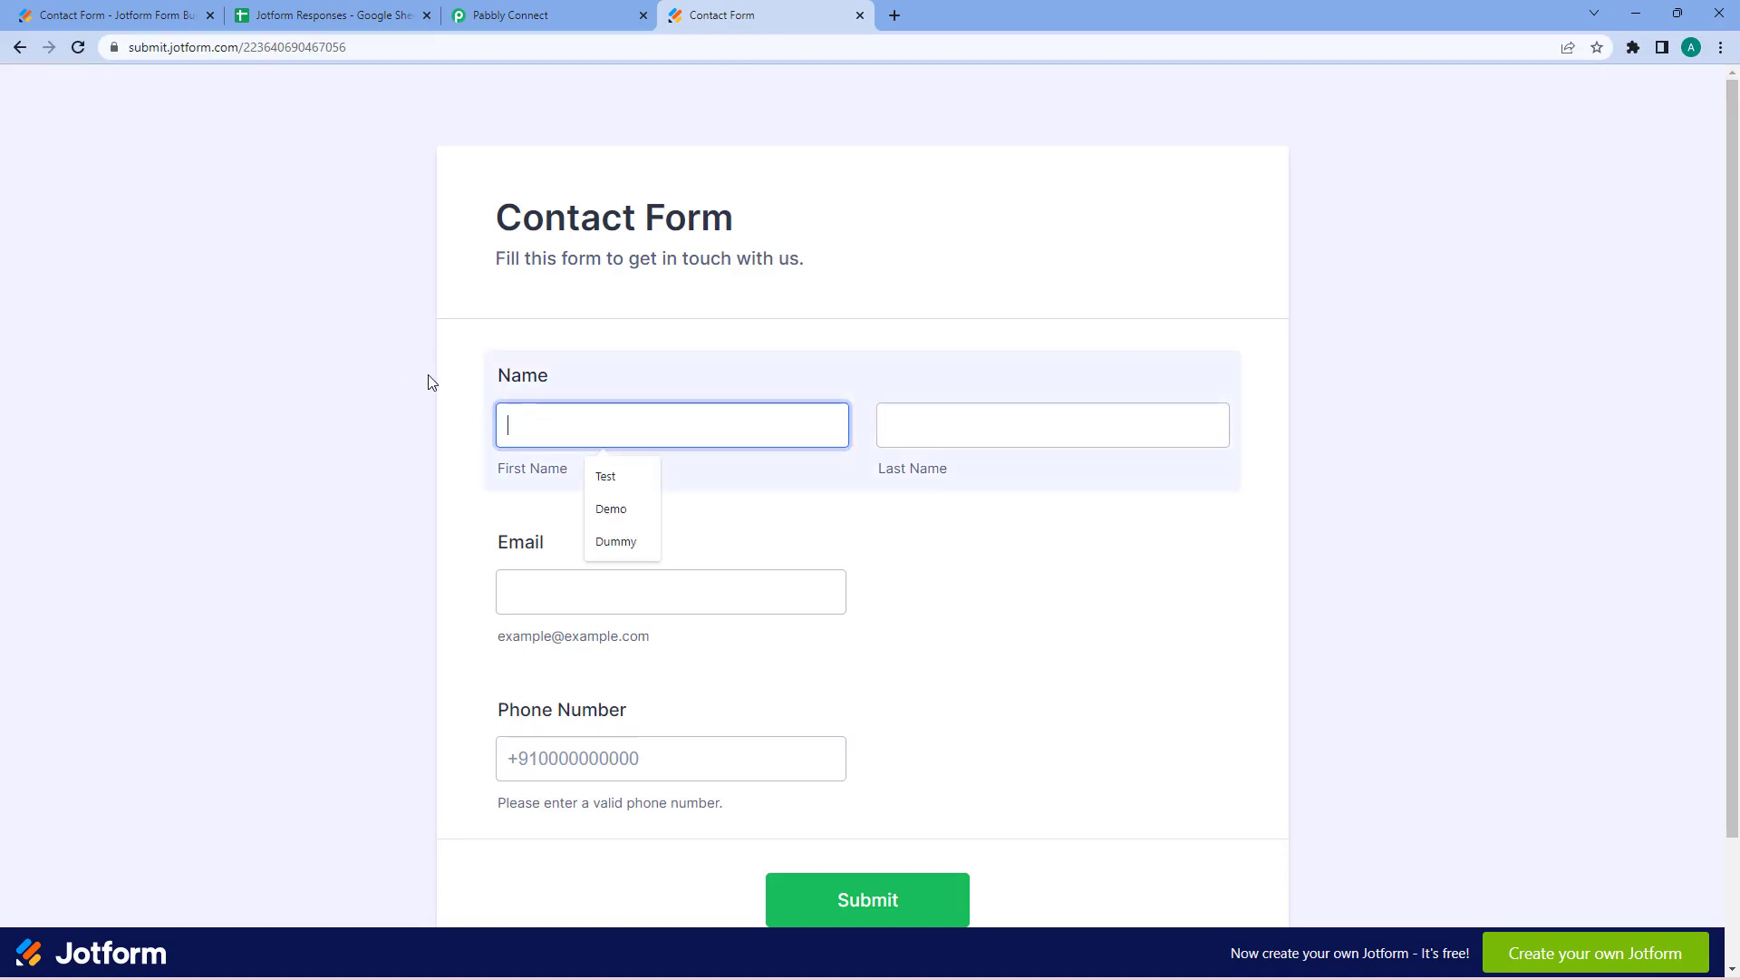
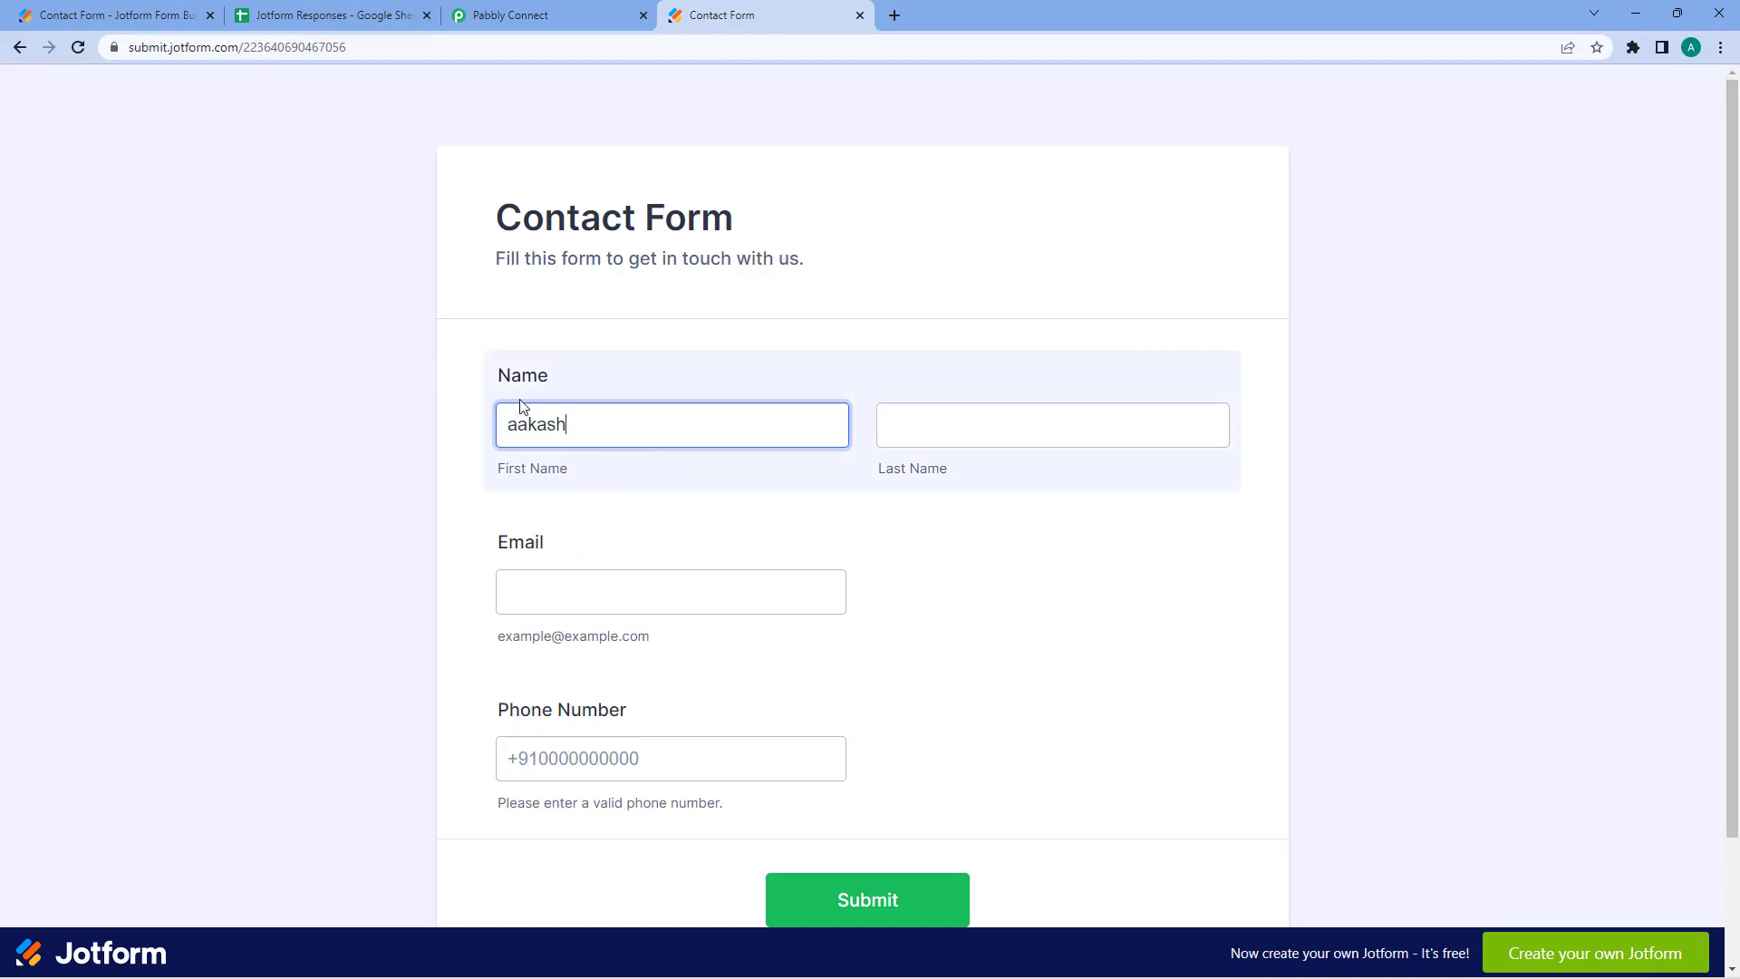
{"action": "key", "text": "Delete"}
{"action": "key", "text": "Tab"}
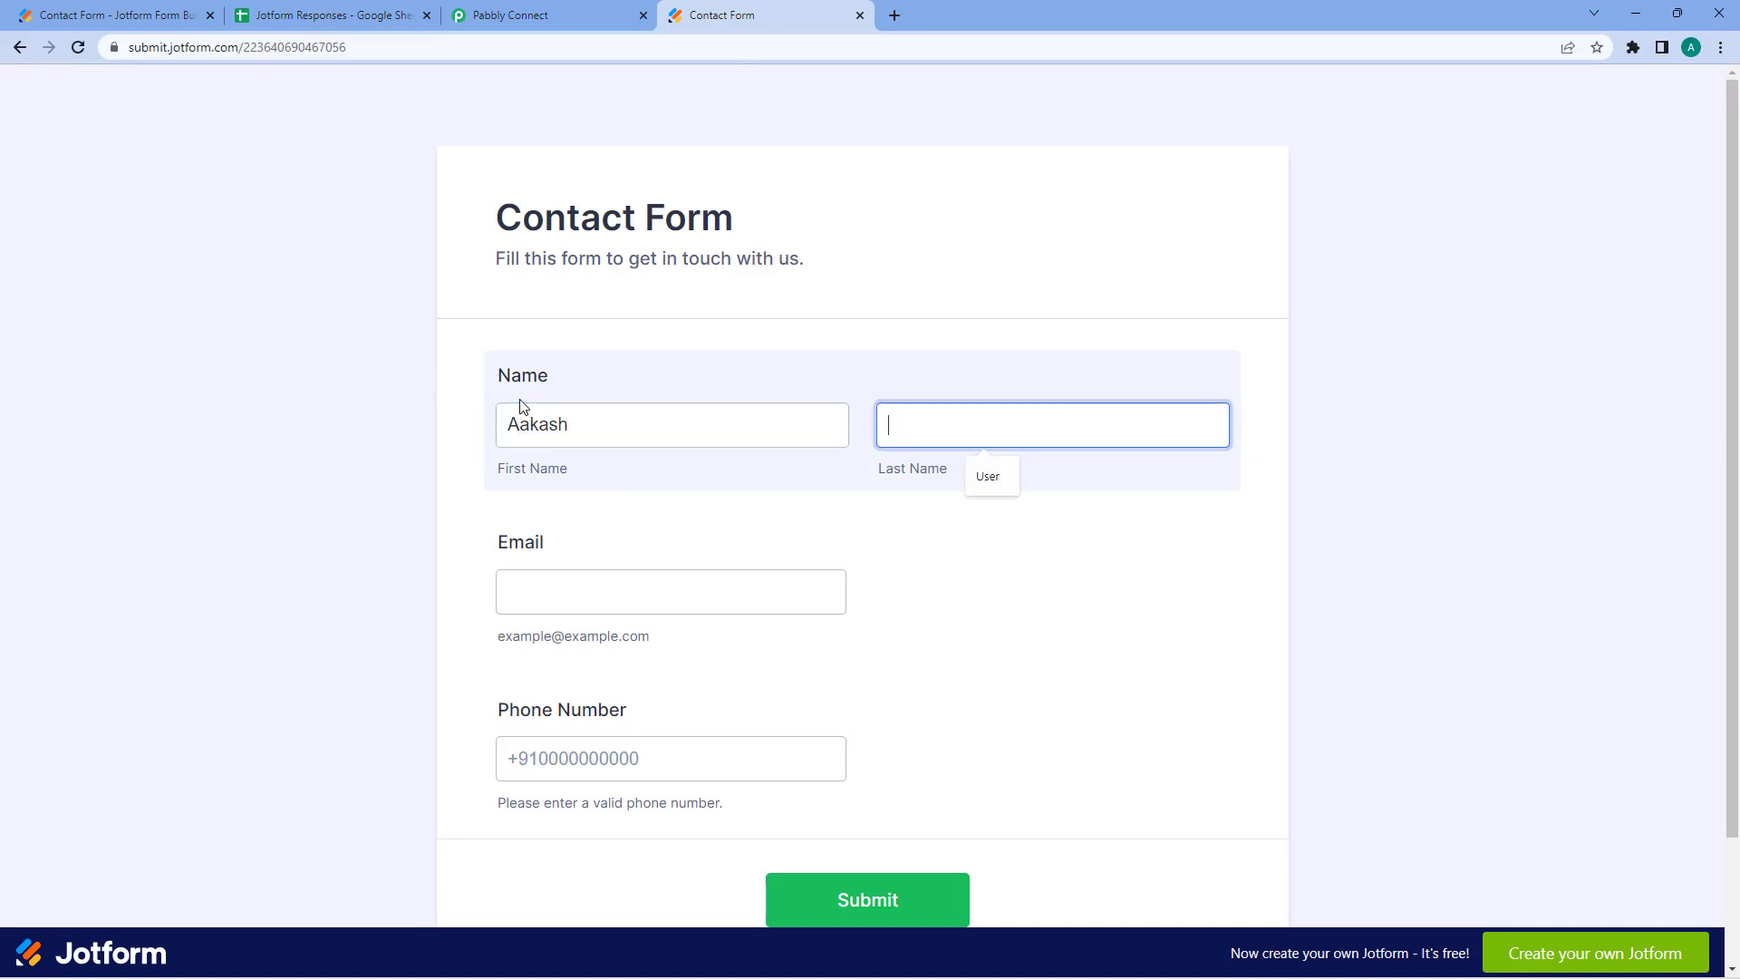
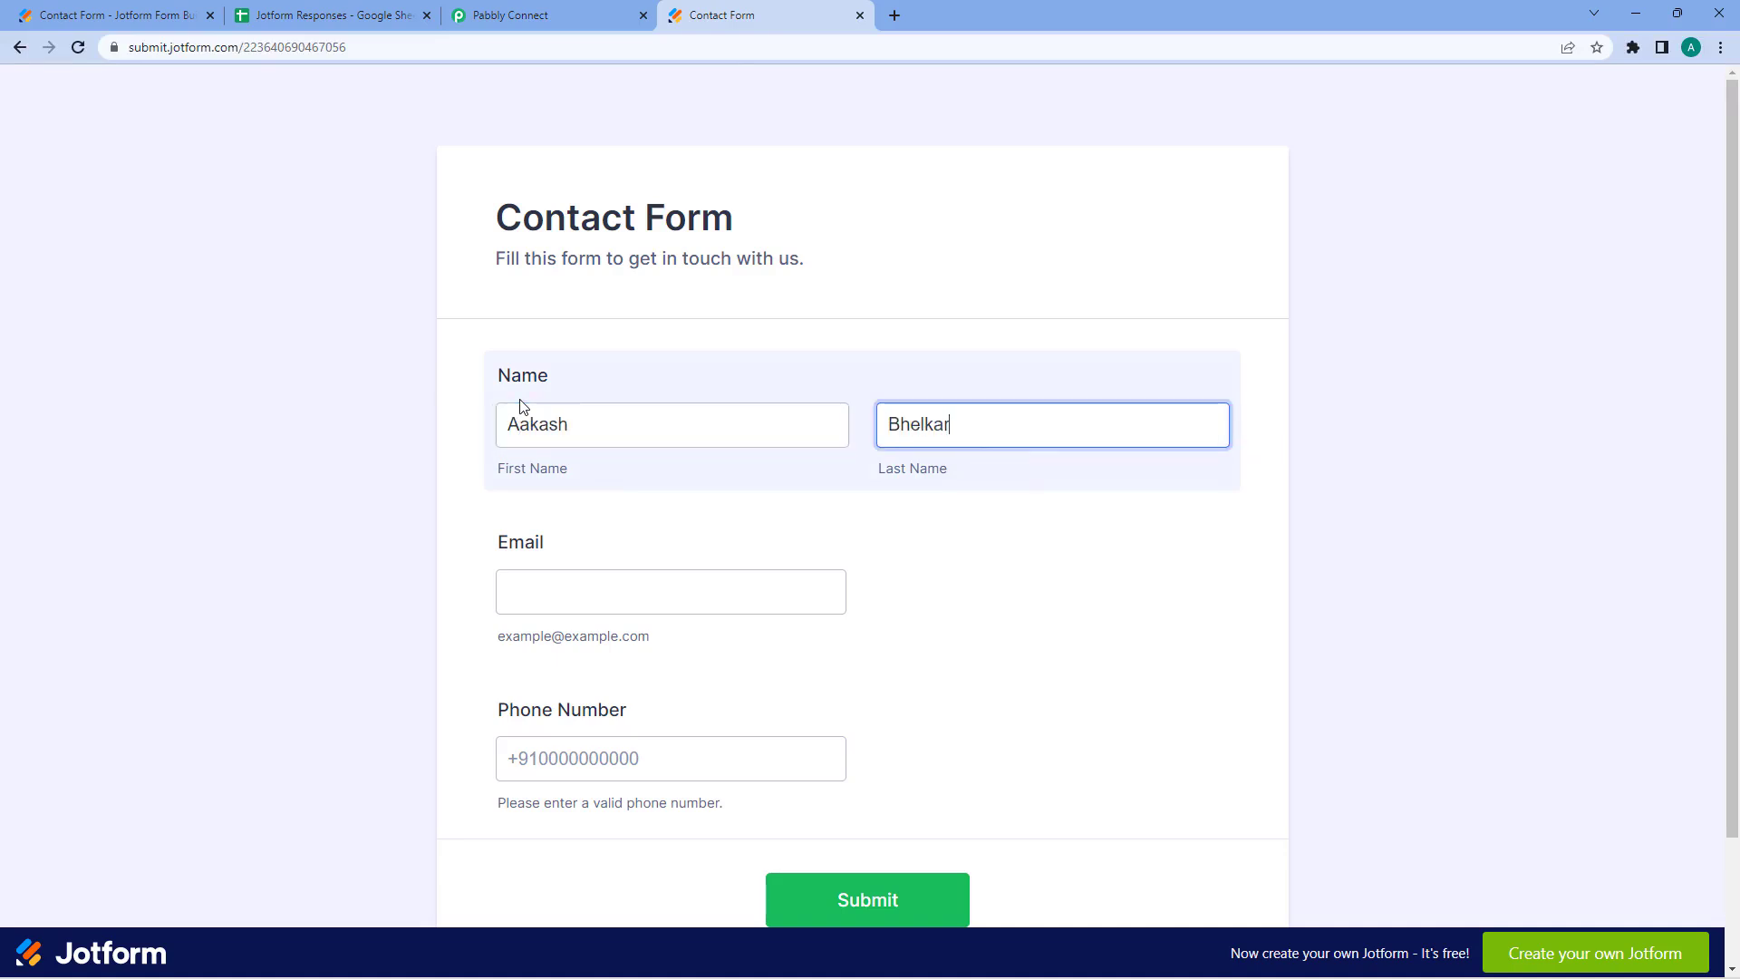
- Add the contact's email and phone number, submit the form, and view the sheet
{"action": "left_click", "coordinate": [695, 592]}
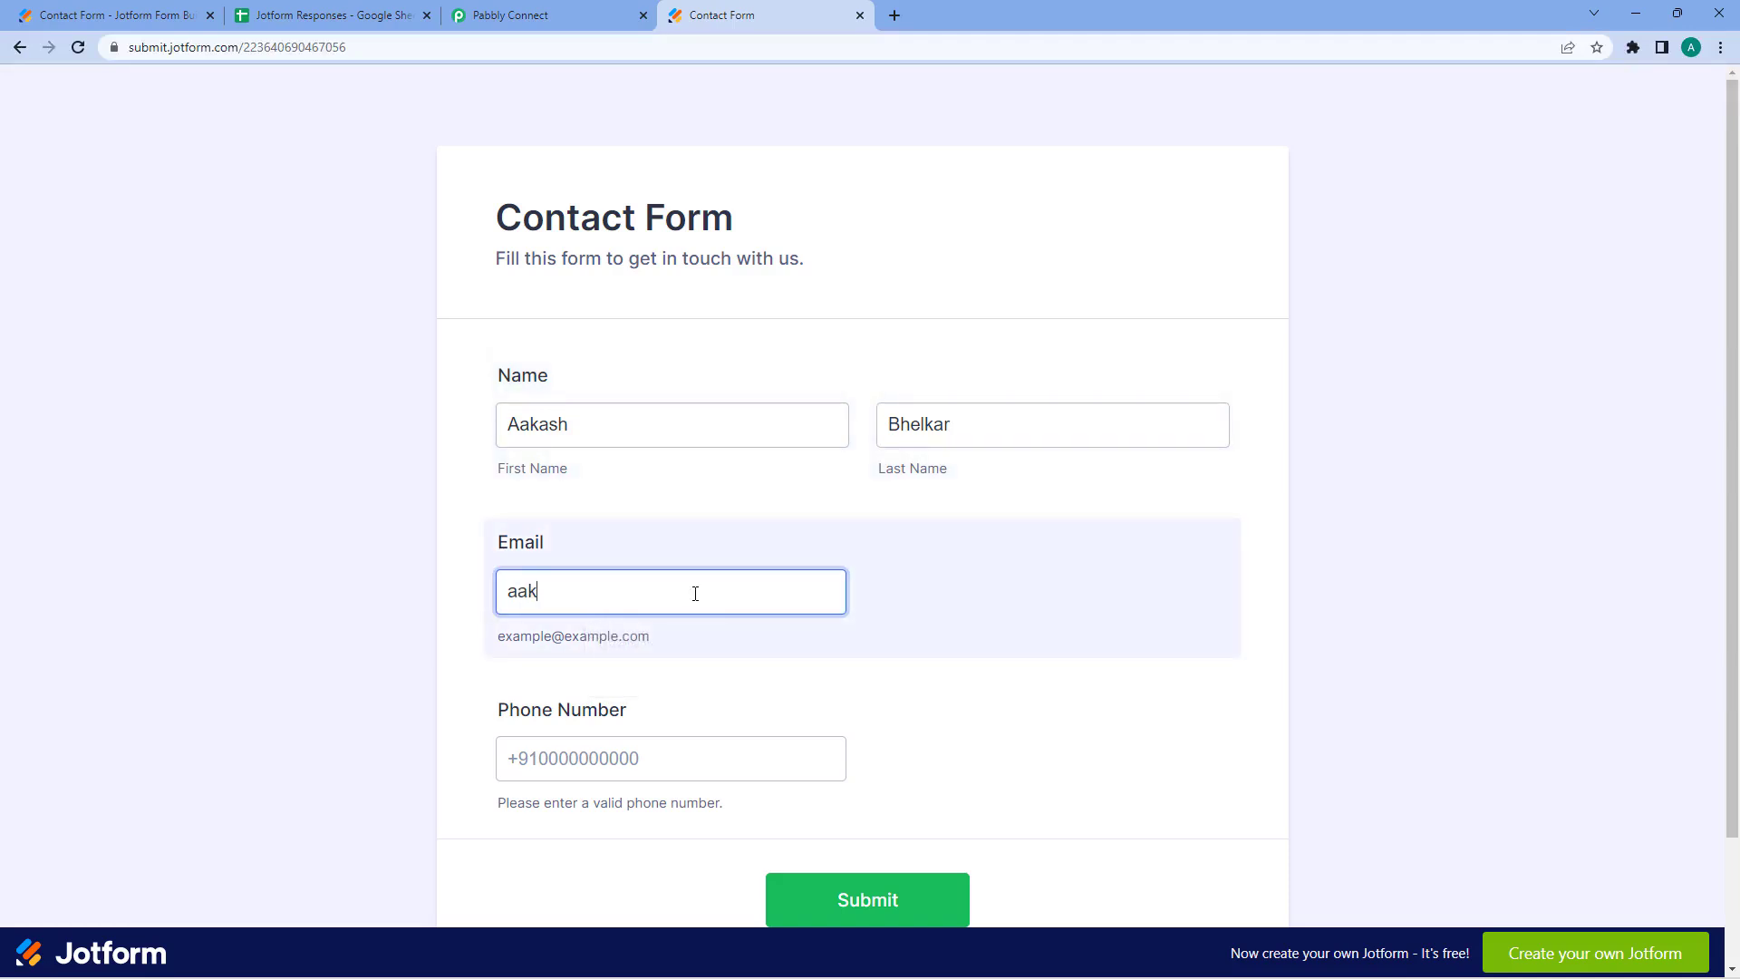
{"action": "key", "text": "Tab"}
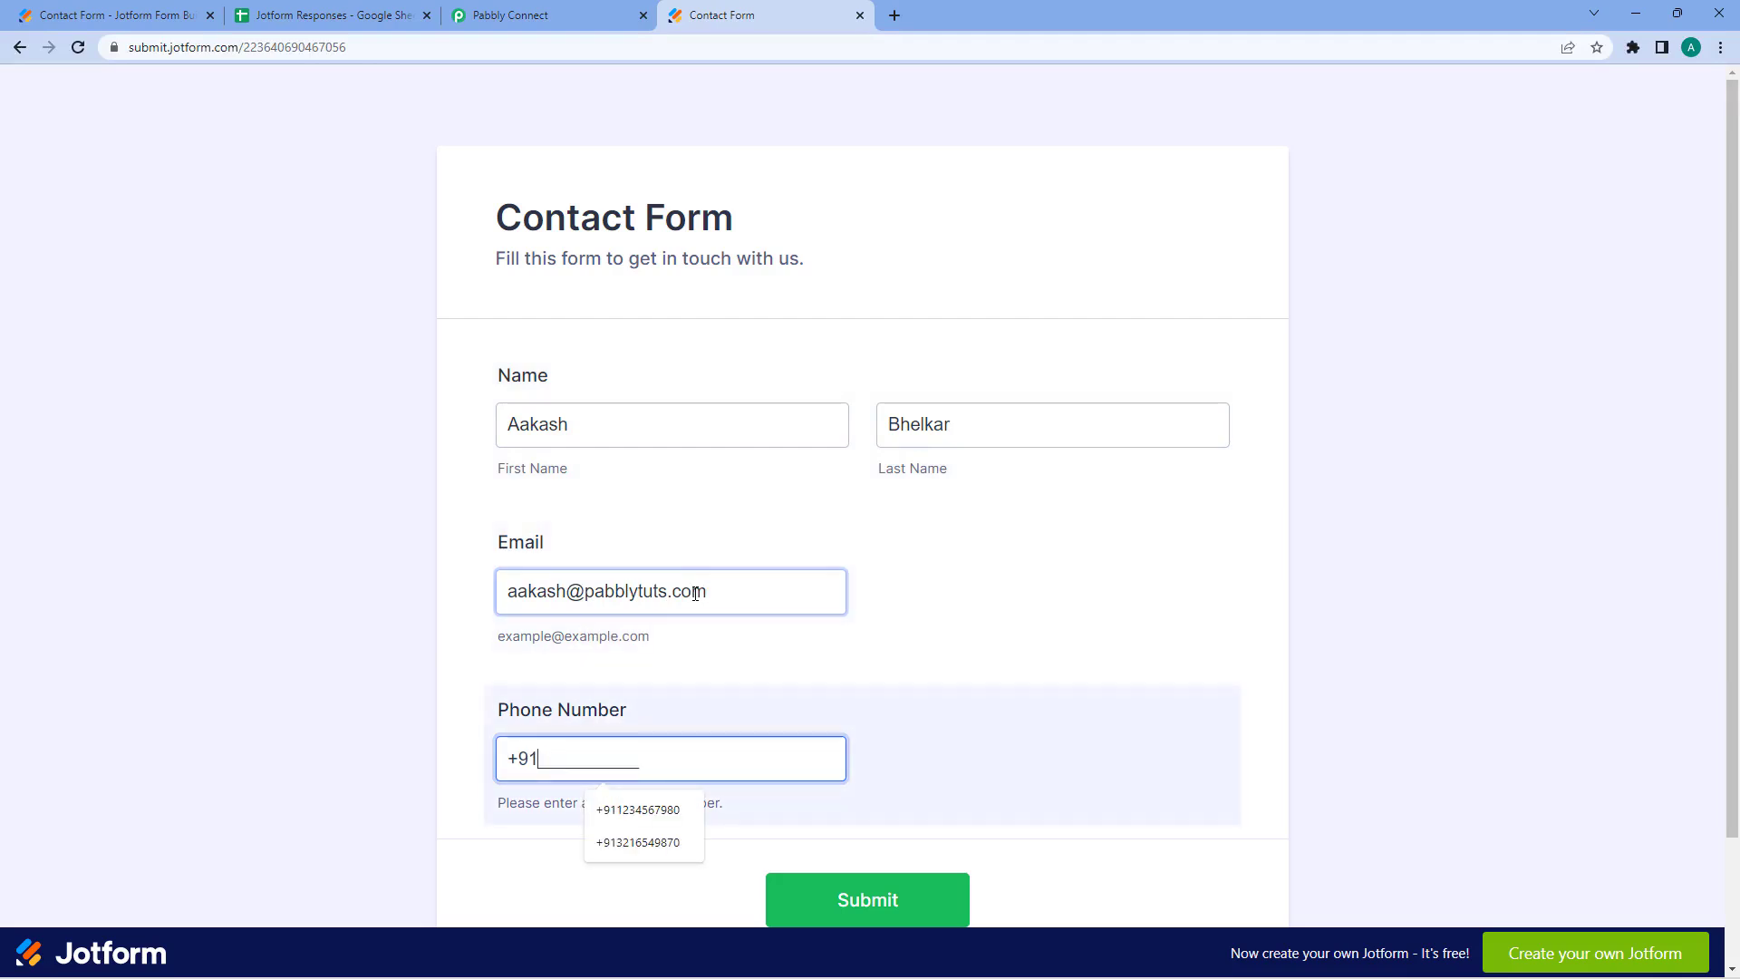
{"action": "type", "text": "1234567890"}
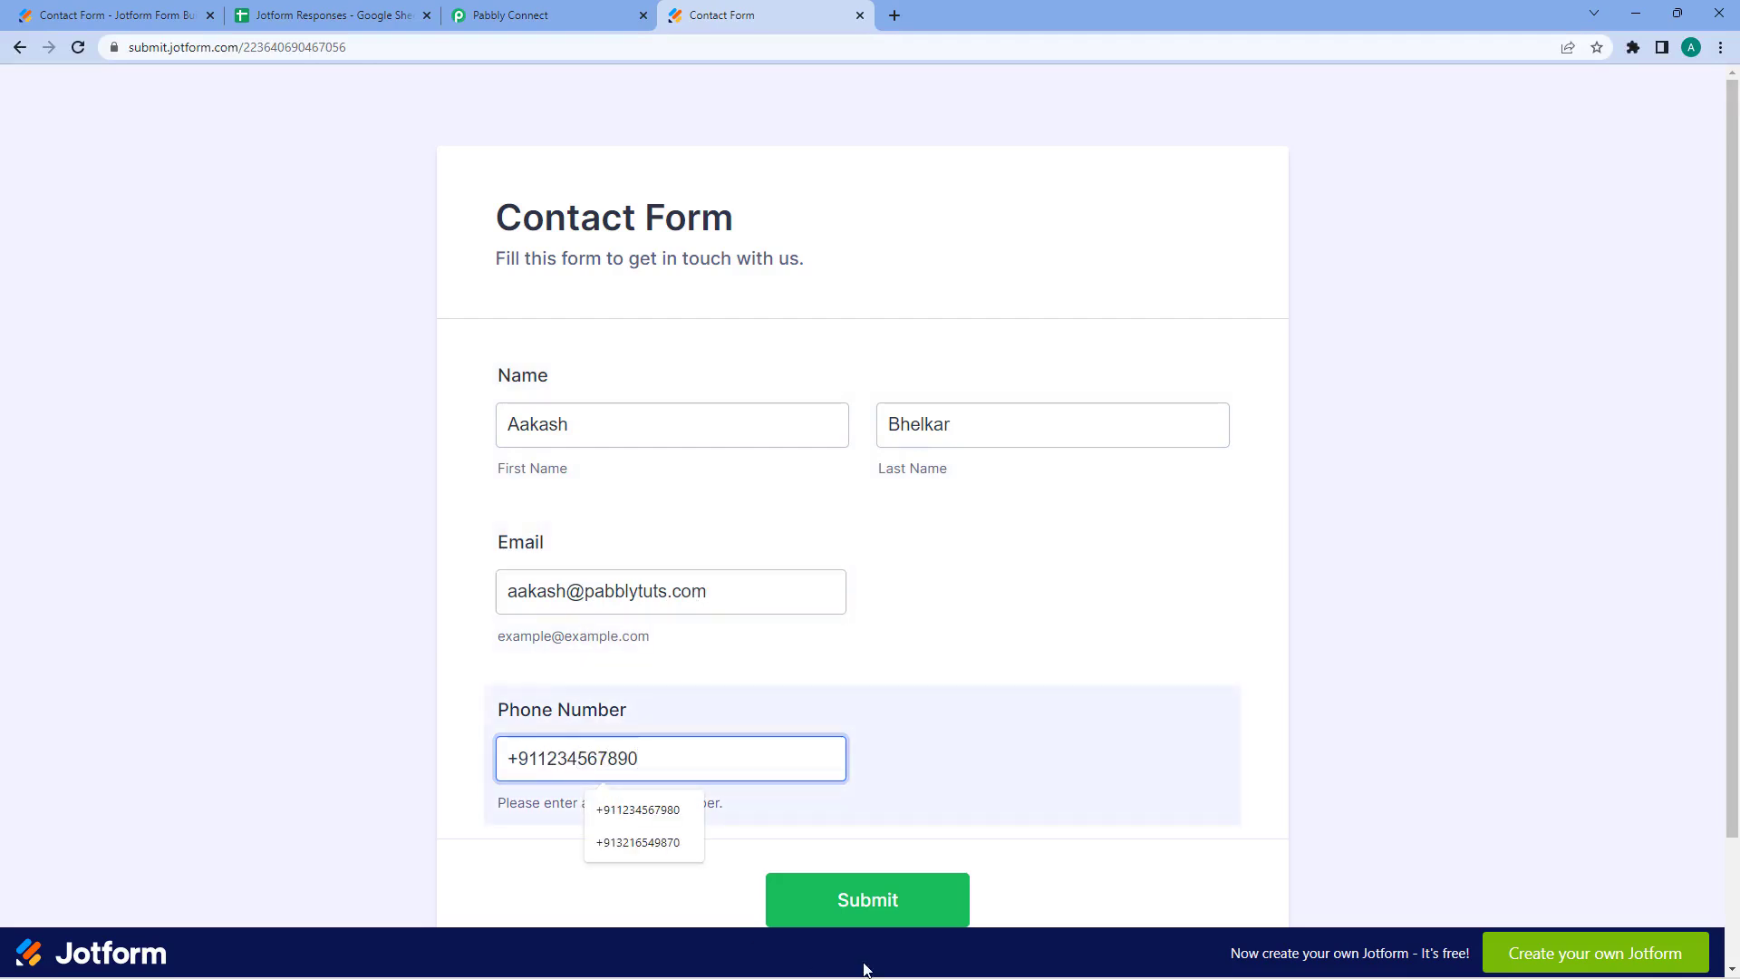
{"action": "left_click", "coordinate": [920, 914]}
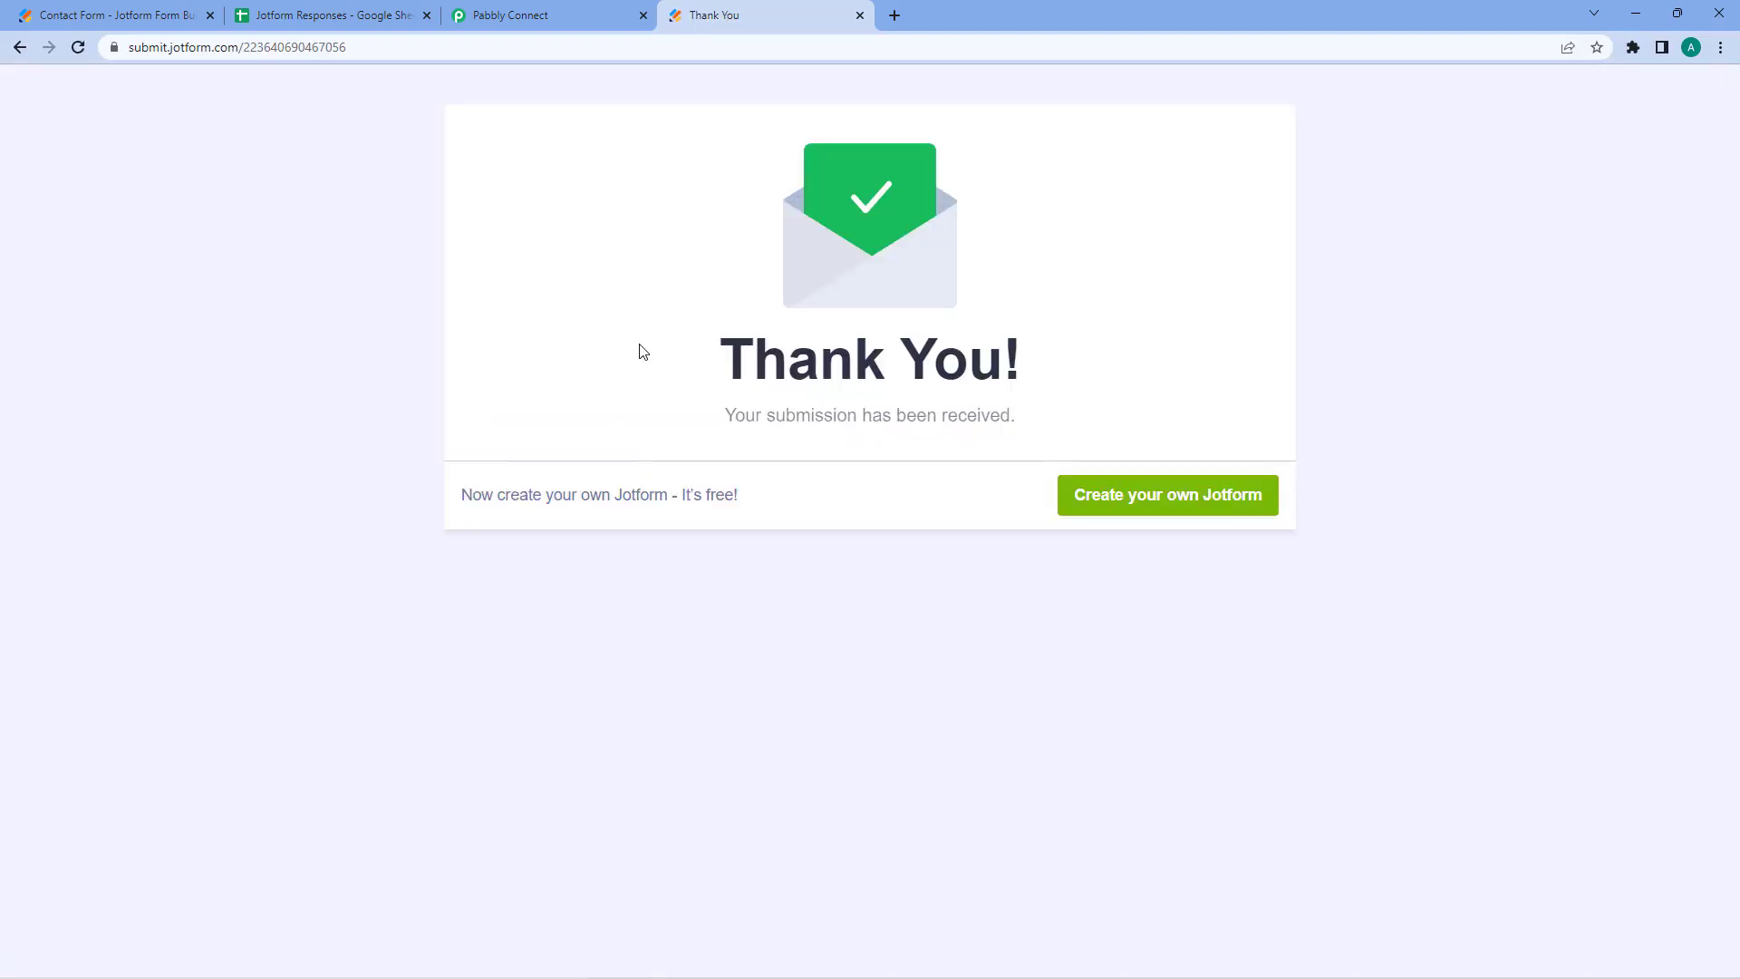
{"action": "left_click", "coordinate": [340, 25]}
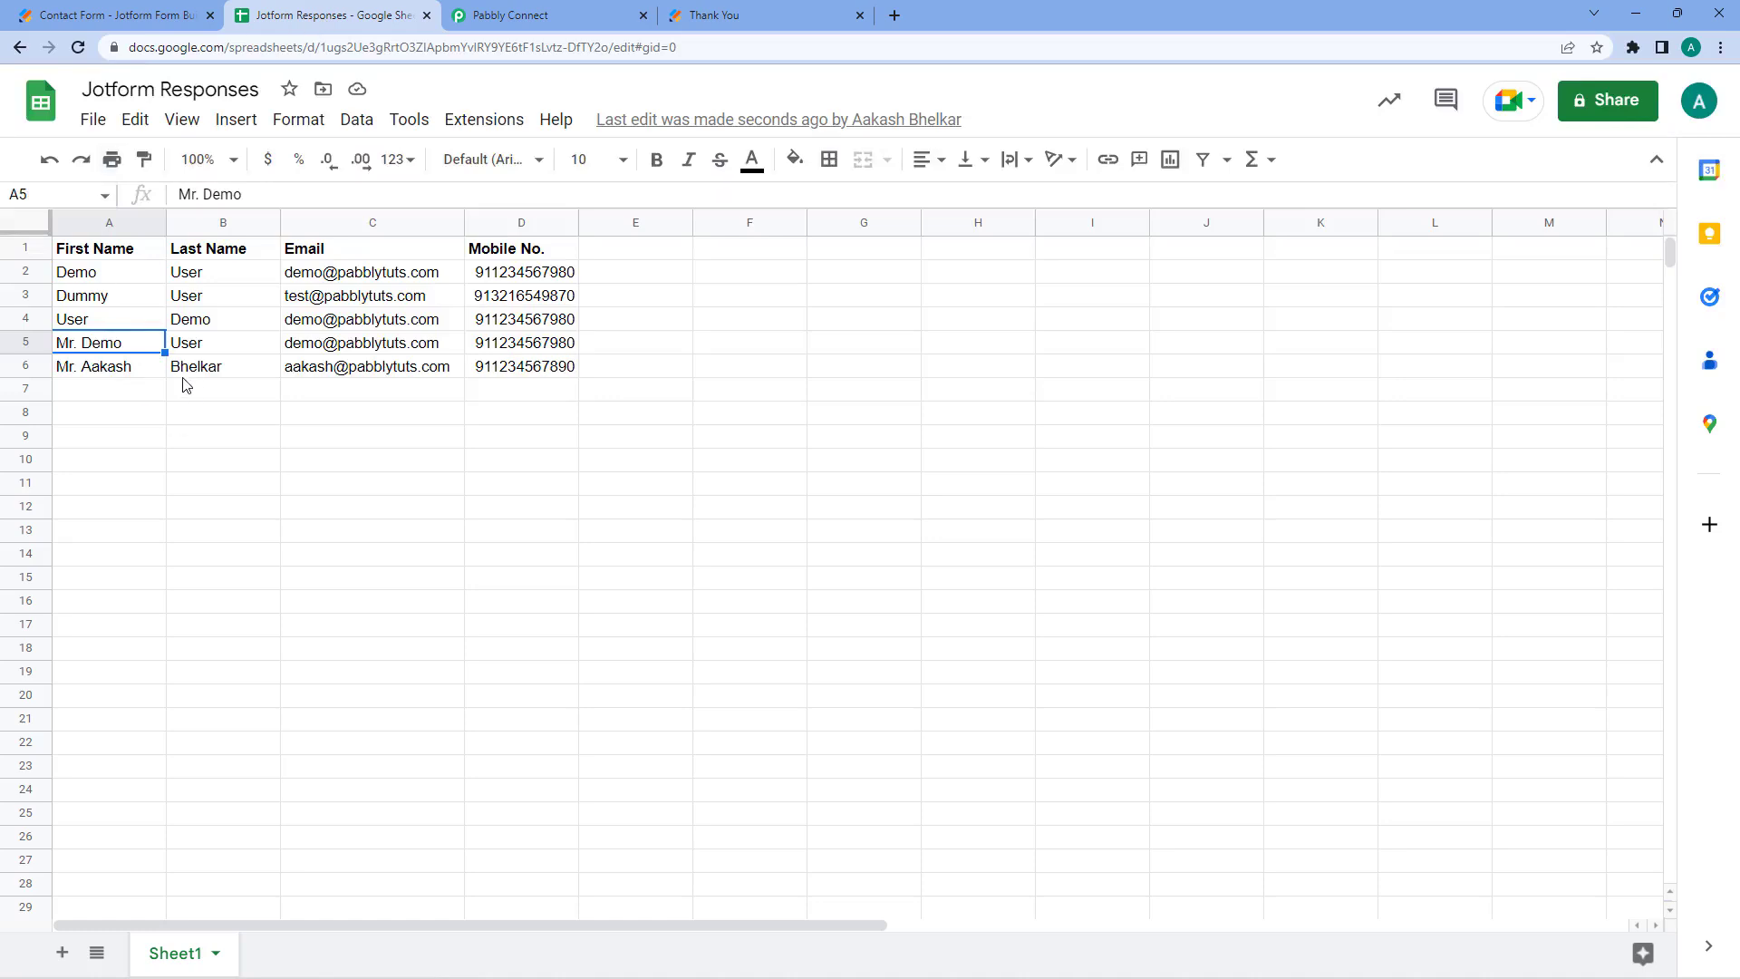
- Inspect cell A6 to confirm the new first name starts with 'Mr.'
{"action": "left_click", "coordinate": [117, 389]}
{"action": "left_click_drag", "start_coordinate": [117, 367], "coordinate": [576, 366]}
{"action": "left_click", "coordinate": [91, 371]}
{"action": "double_click", "coordinate": [79, 365]}
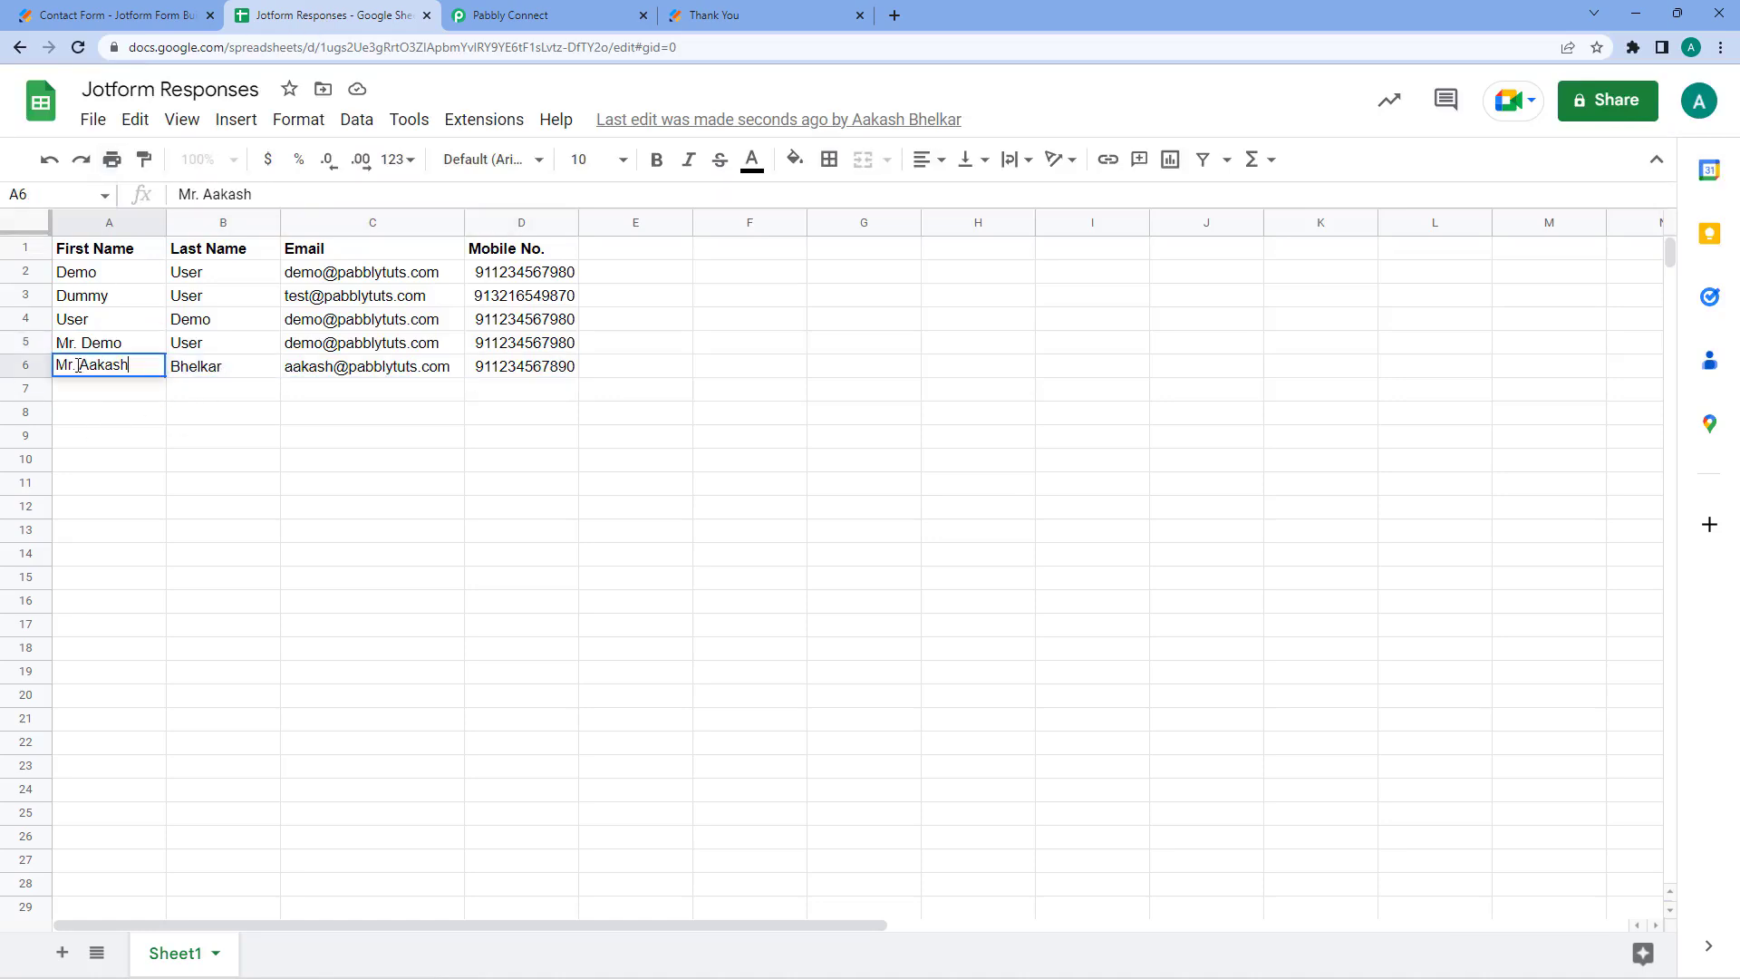
{"action": "left_click_drag", "start_coordinate": [78, 365], "coordinate": [56, 367]}
{"action": "left_click", "coordinate": [78, 367]}
{"action": "left_click", "coordinate": [87, 390]}
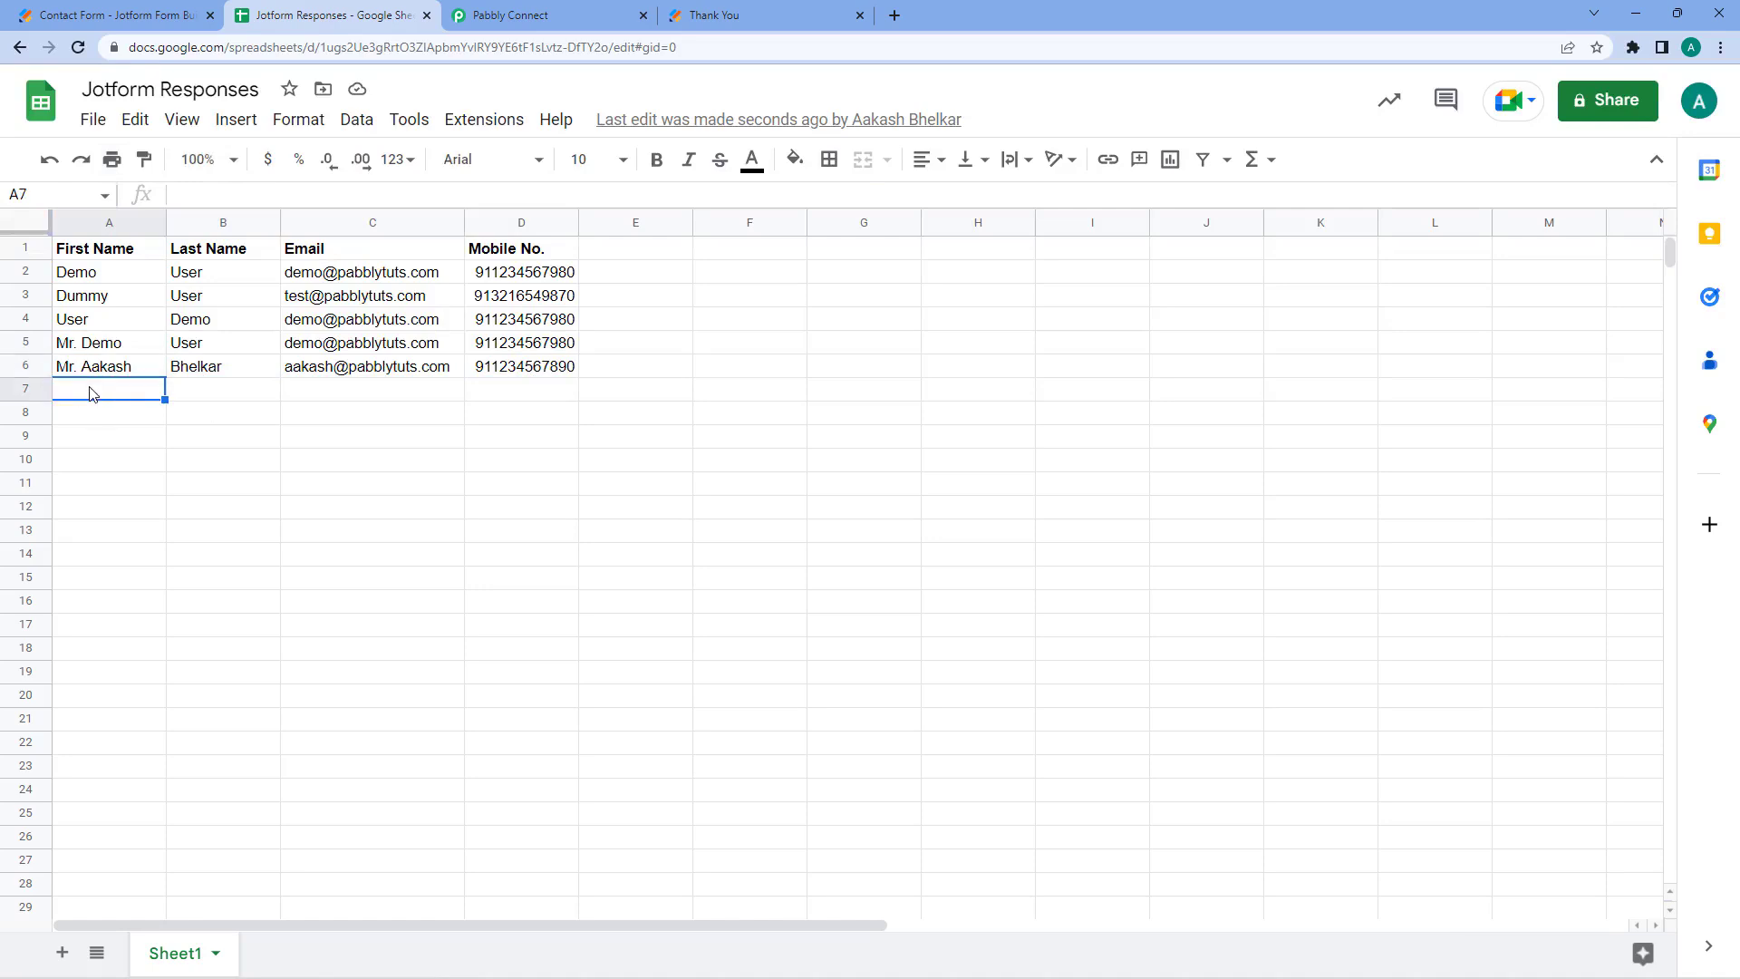
- Back in Pabbly, review the First Name mapping's Mr. prefix and the Mobile No. mapping
{"action": "left_click", "coordinate": [562, 15]}
{"action": "left_click", "coordinate": [460, 438]}
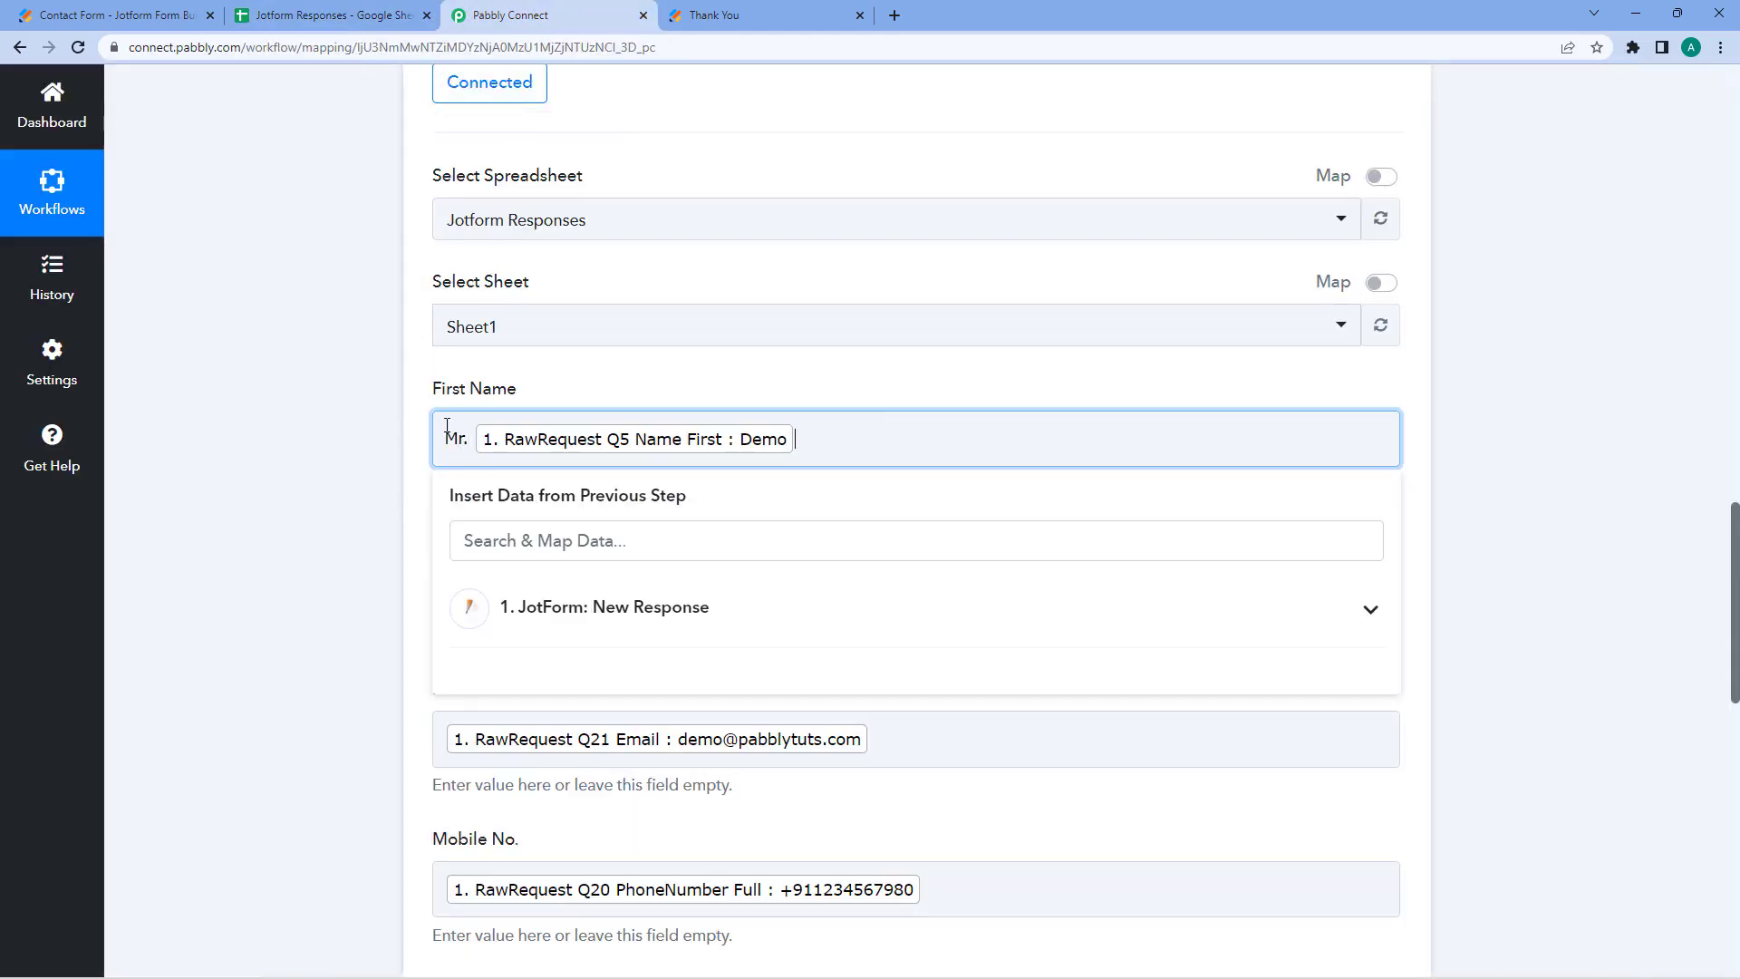
{"action": "left_click_drag", "start_coordinate": [461, 440], "coordinate": [445, 443]}
{"action": "left_click", "coordinate": [462, 441]}
{"action": "left_click", "coordinate": [756, 384]}
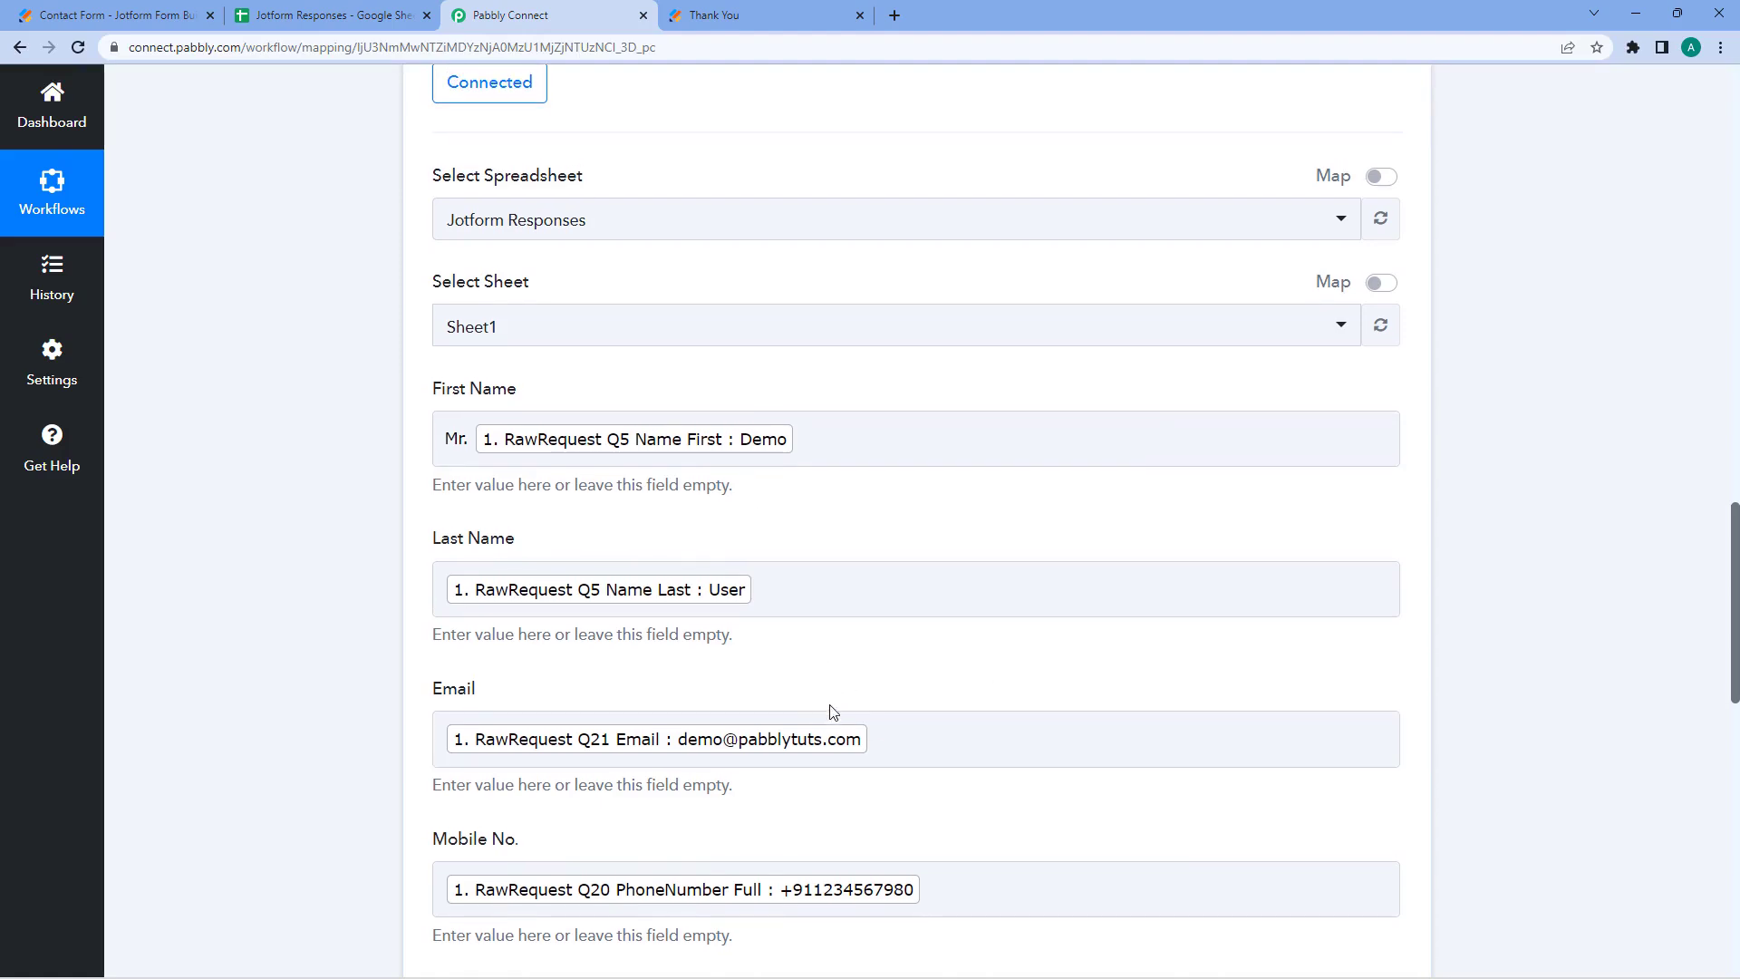
{"action": "scroll", "coordinate": [1099, 721], "scroll_direction": "down", "scroll_amount": 2}
{"action": "left_click", "coordinate": [943, 704]}
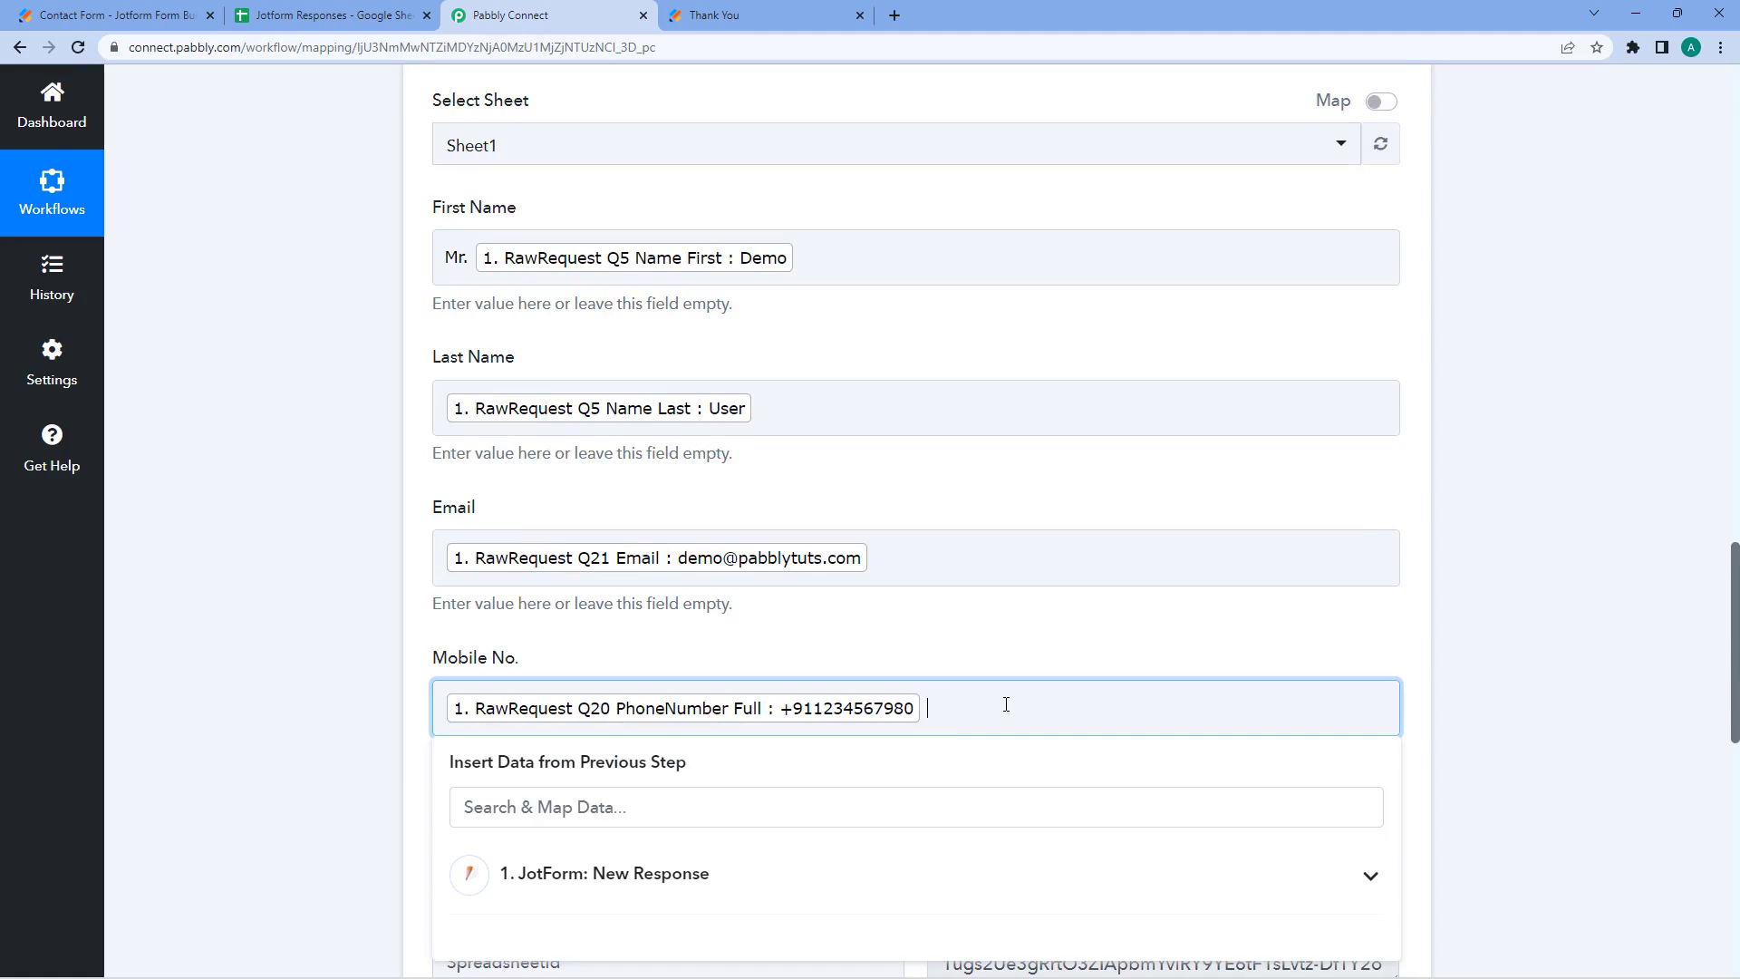
- Add a trial '- 132' suffix after the phone token, then delete it so Mobile No. holds only the phone number
{"action": "type", "text": "- 132"}
{"action": "left_click", "coordinate": [958, 664]}
{"action": "scroll", "coordinate": [955, 580], "scroll_direction": "down", "scroll_amount": 1}
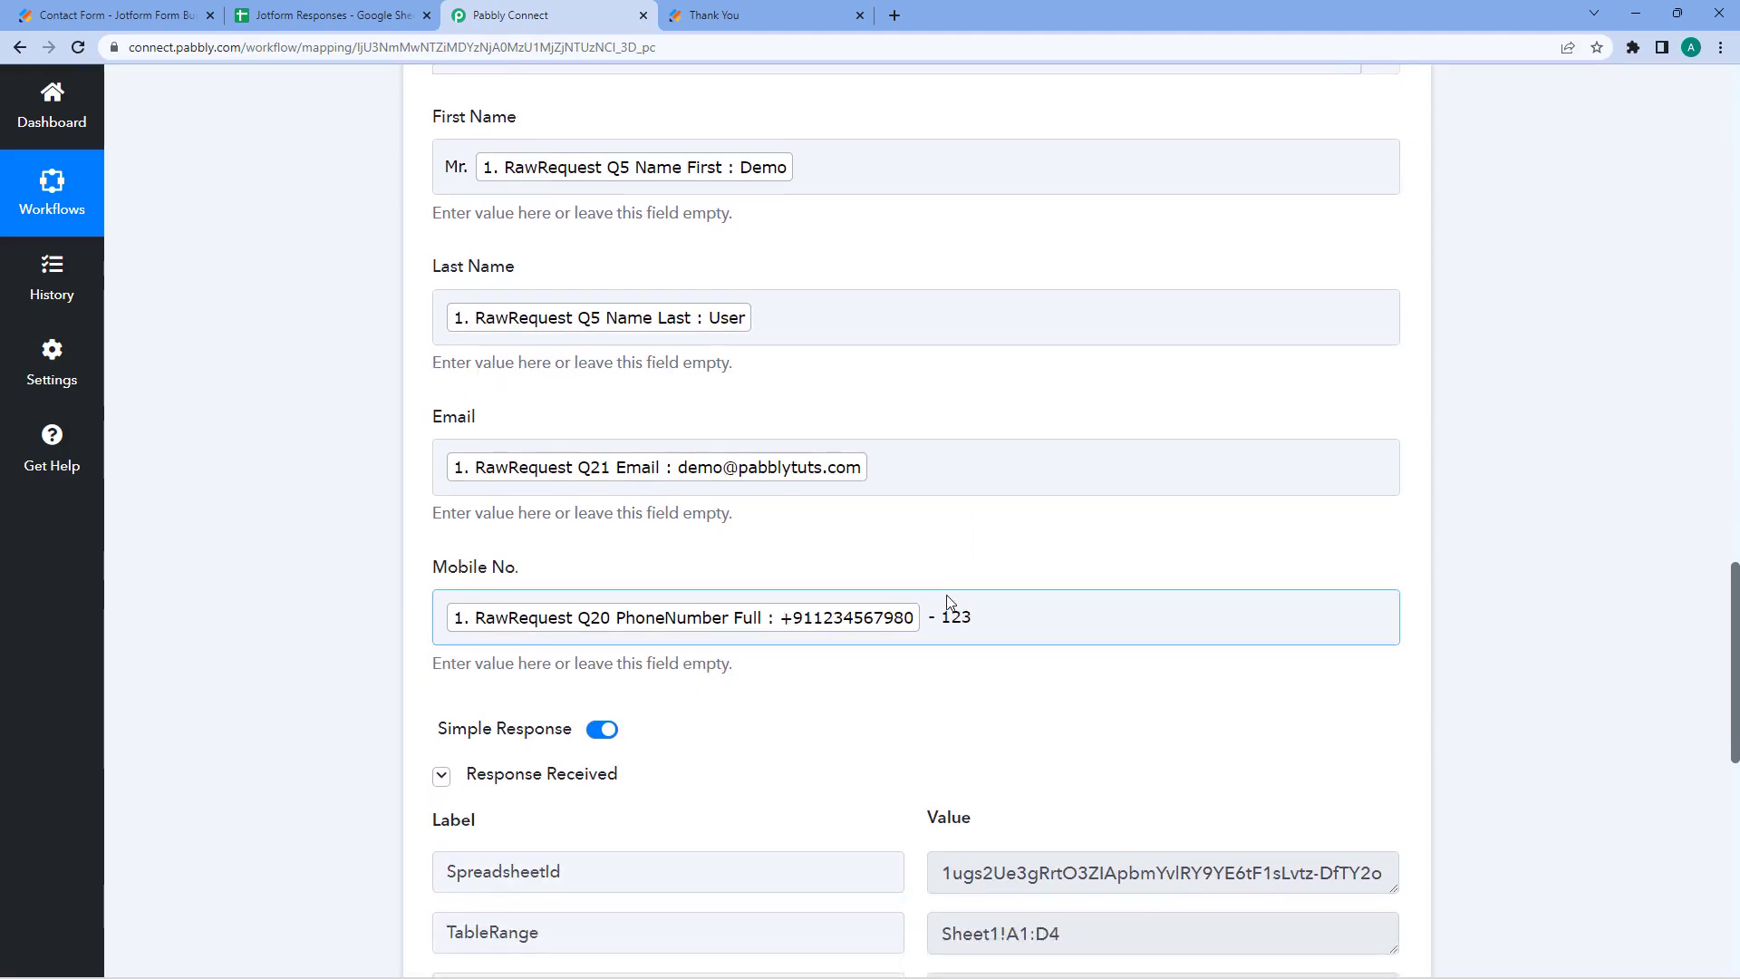
{"action": "scroll", "coordinate": [949, 601], "scroll_direction": "down", "scroll_amount": 1}
{"action": "left_click", "coordinate": [1015, 465]}
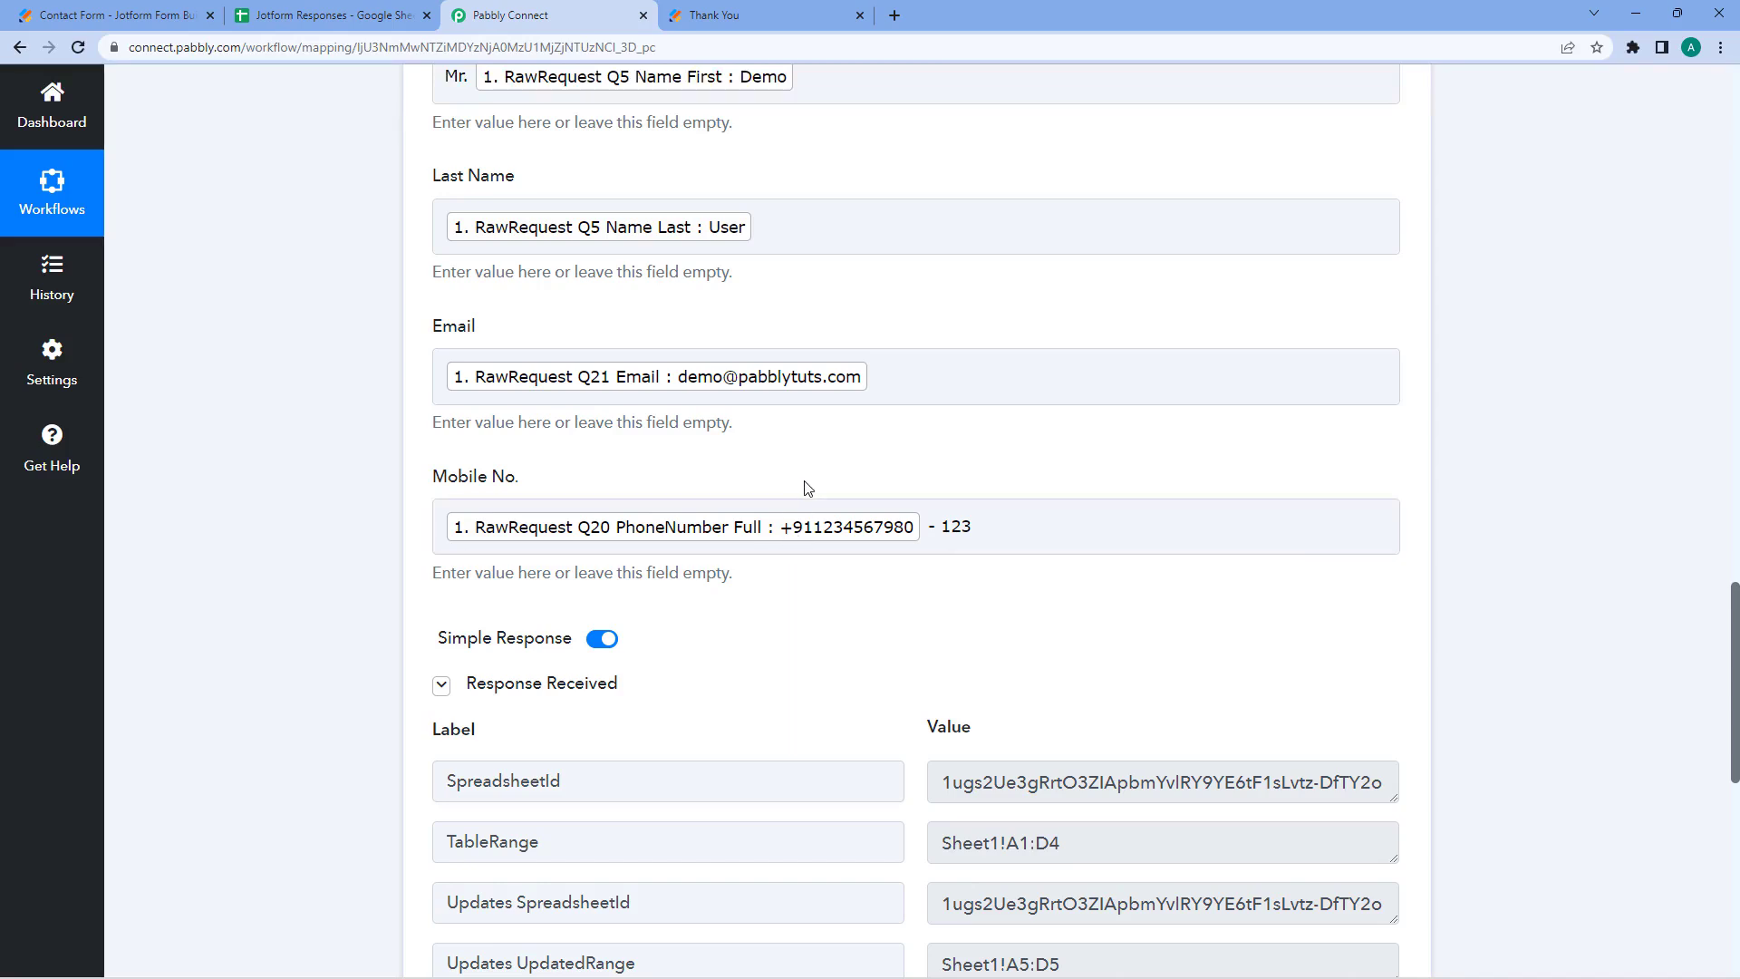
{"action": "left_click", "coordinate": [931, 530]}
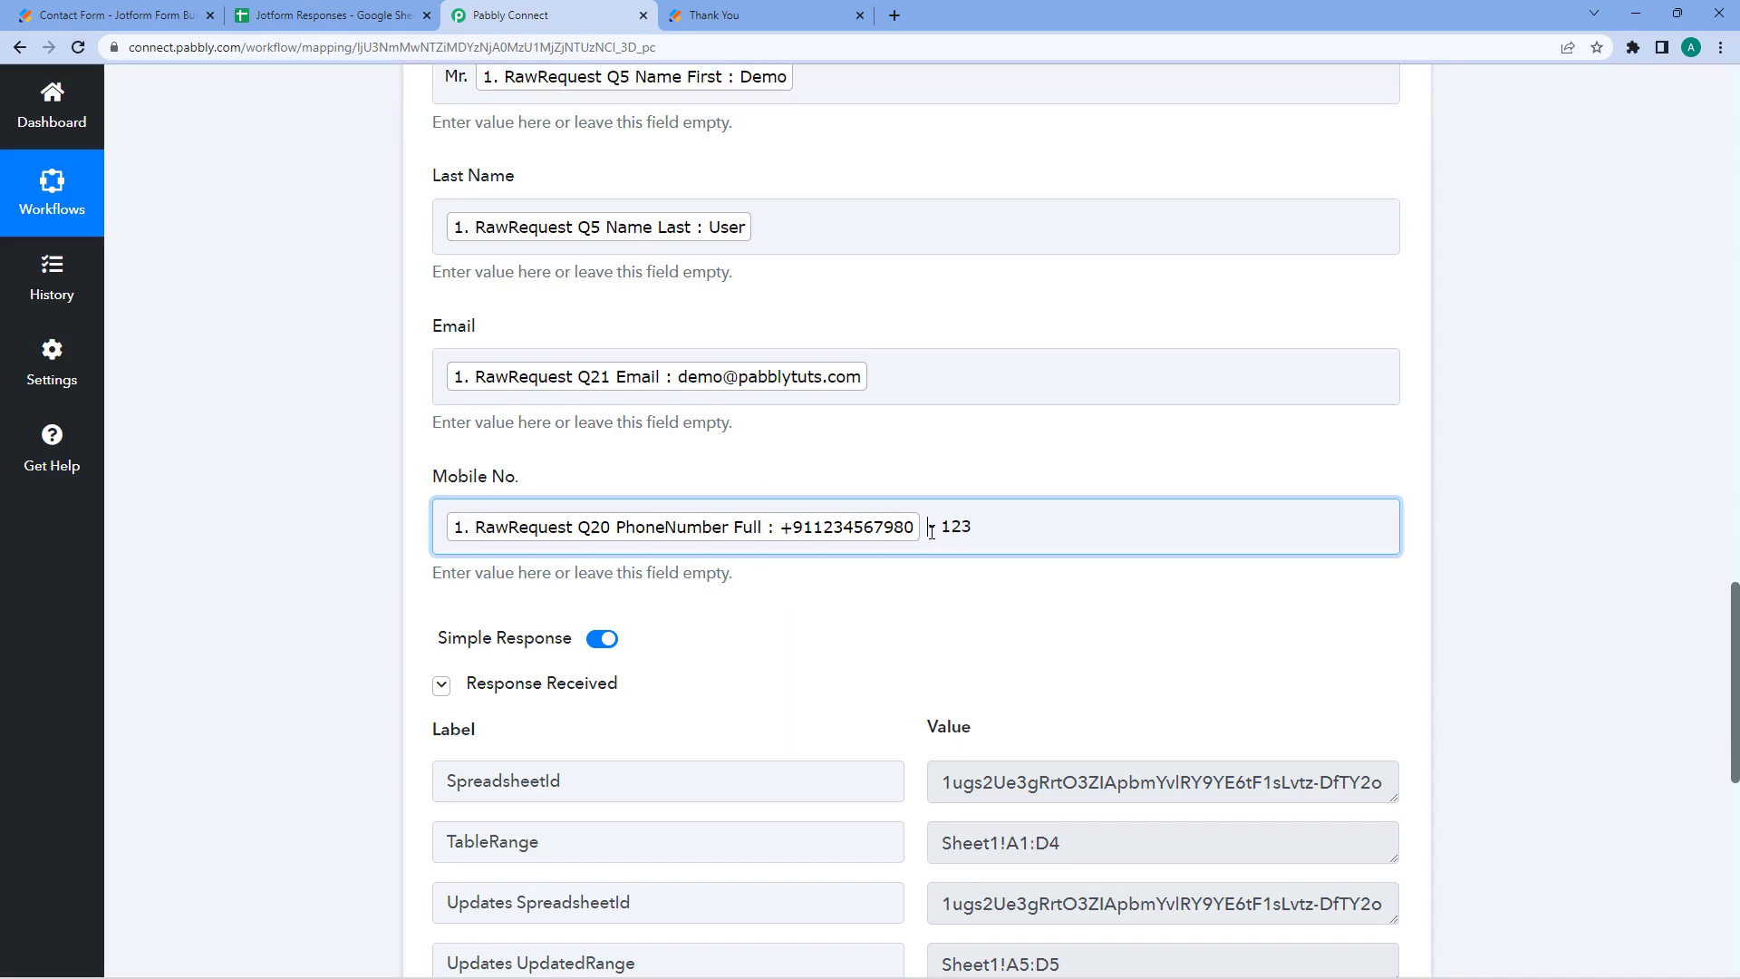
{"action": "left_click_drag", "start_coordinate": [931, 530], "coordinate": [982, 522]}
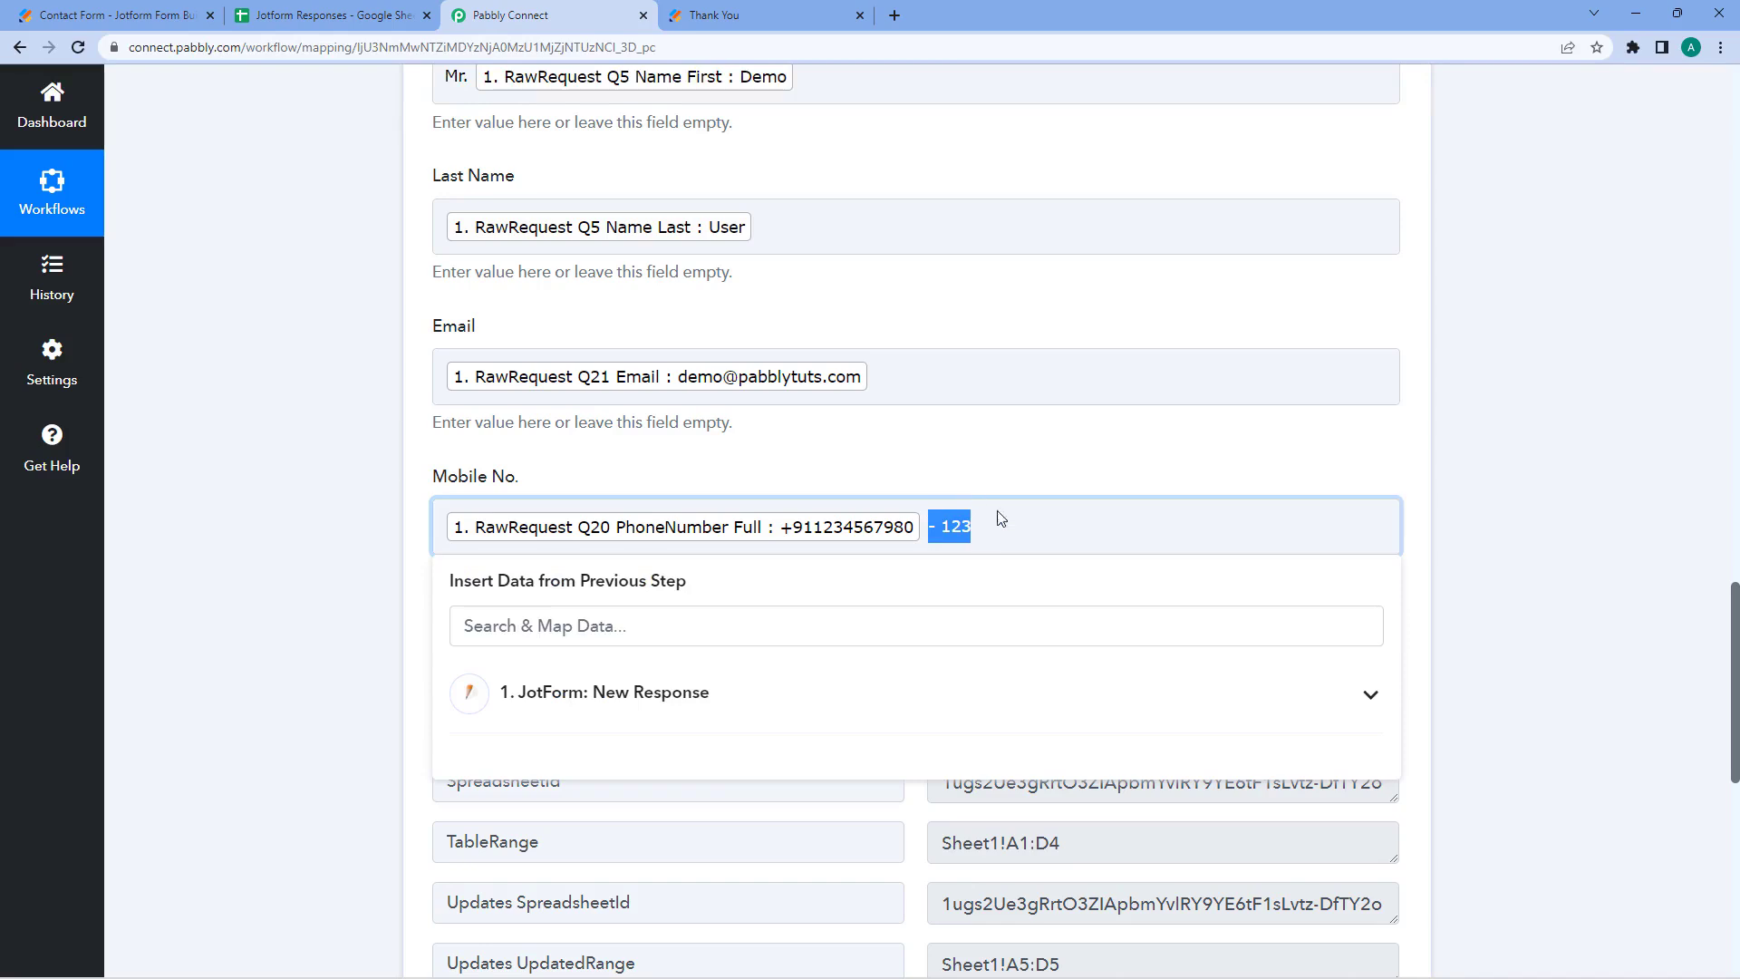
{"action": "left_click", "coordinate": [940, 481]}
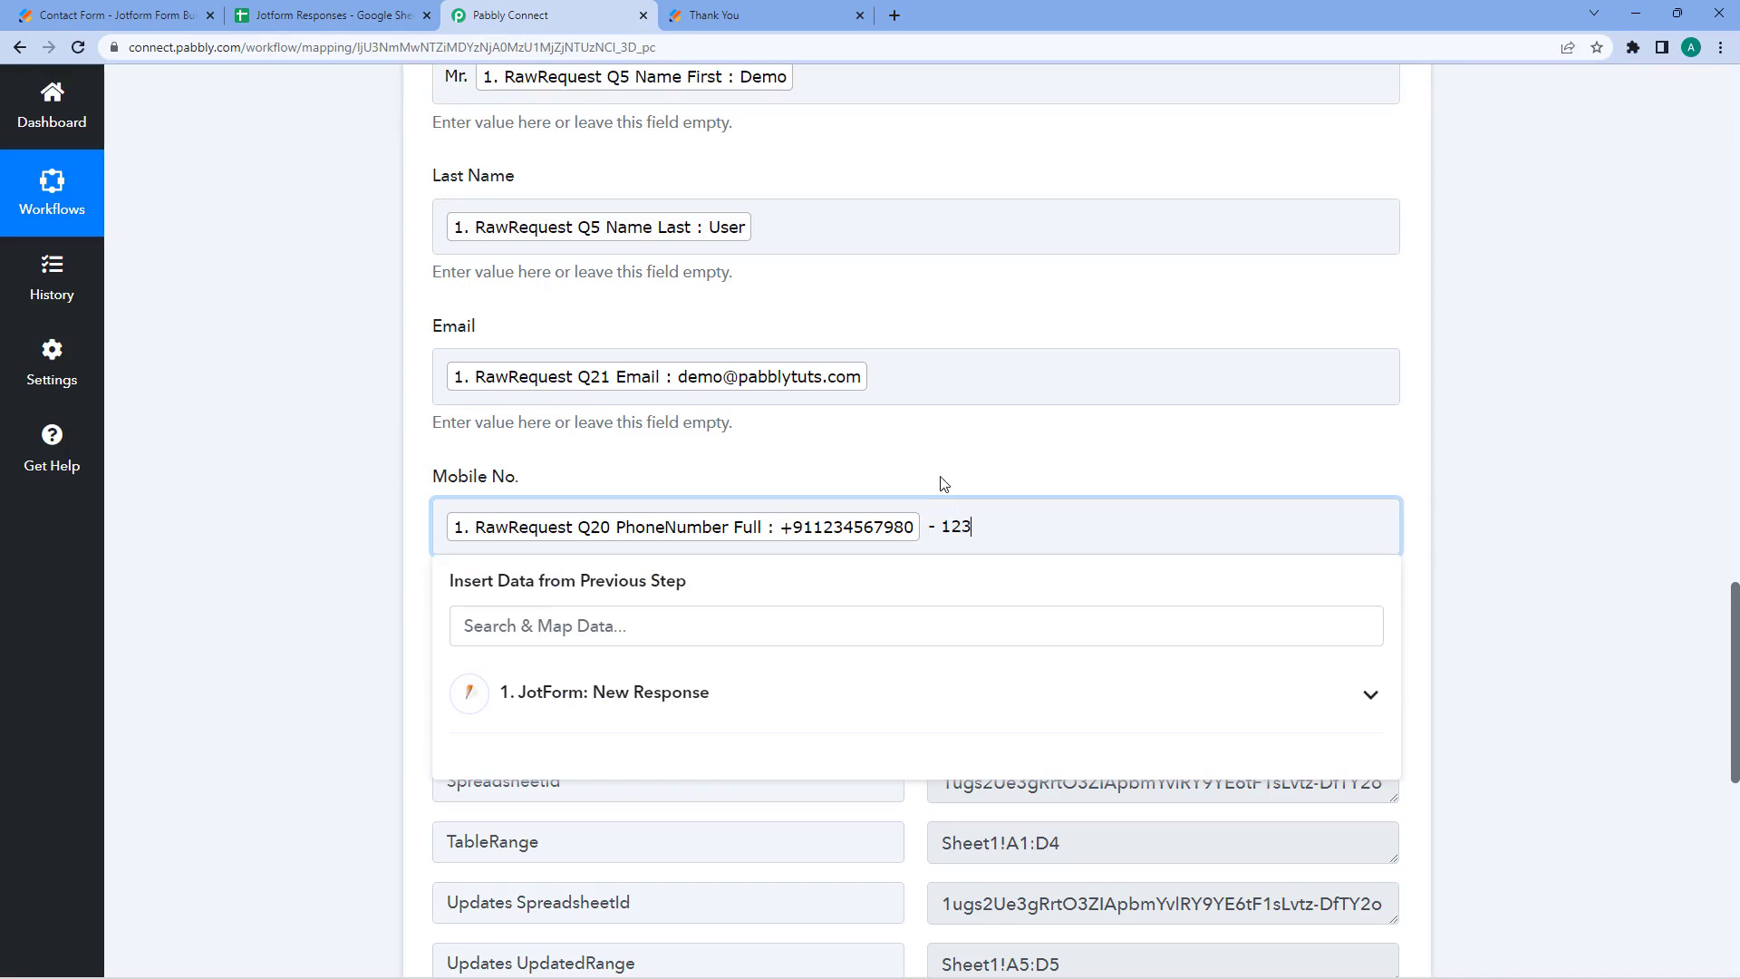
{"action": "left_click", "coordinate": [998, 530]}
{"action": "left_click_drag", "start_coordinate": [971, 527], "coordinate": [921, 527]}
{"action": "key", "text": "BackSpace"}
{"action": "left_click", "coordinate": [906, 470]}
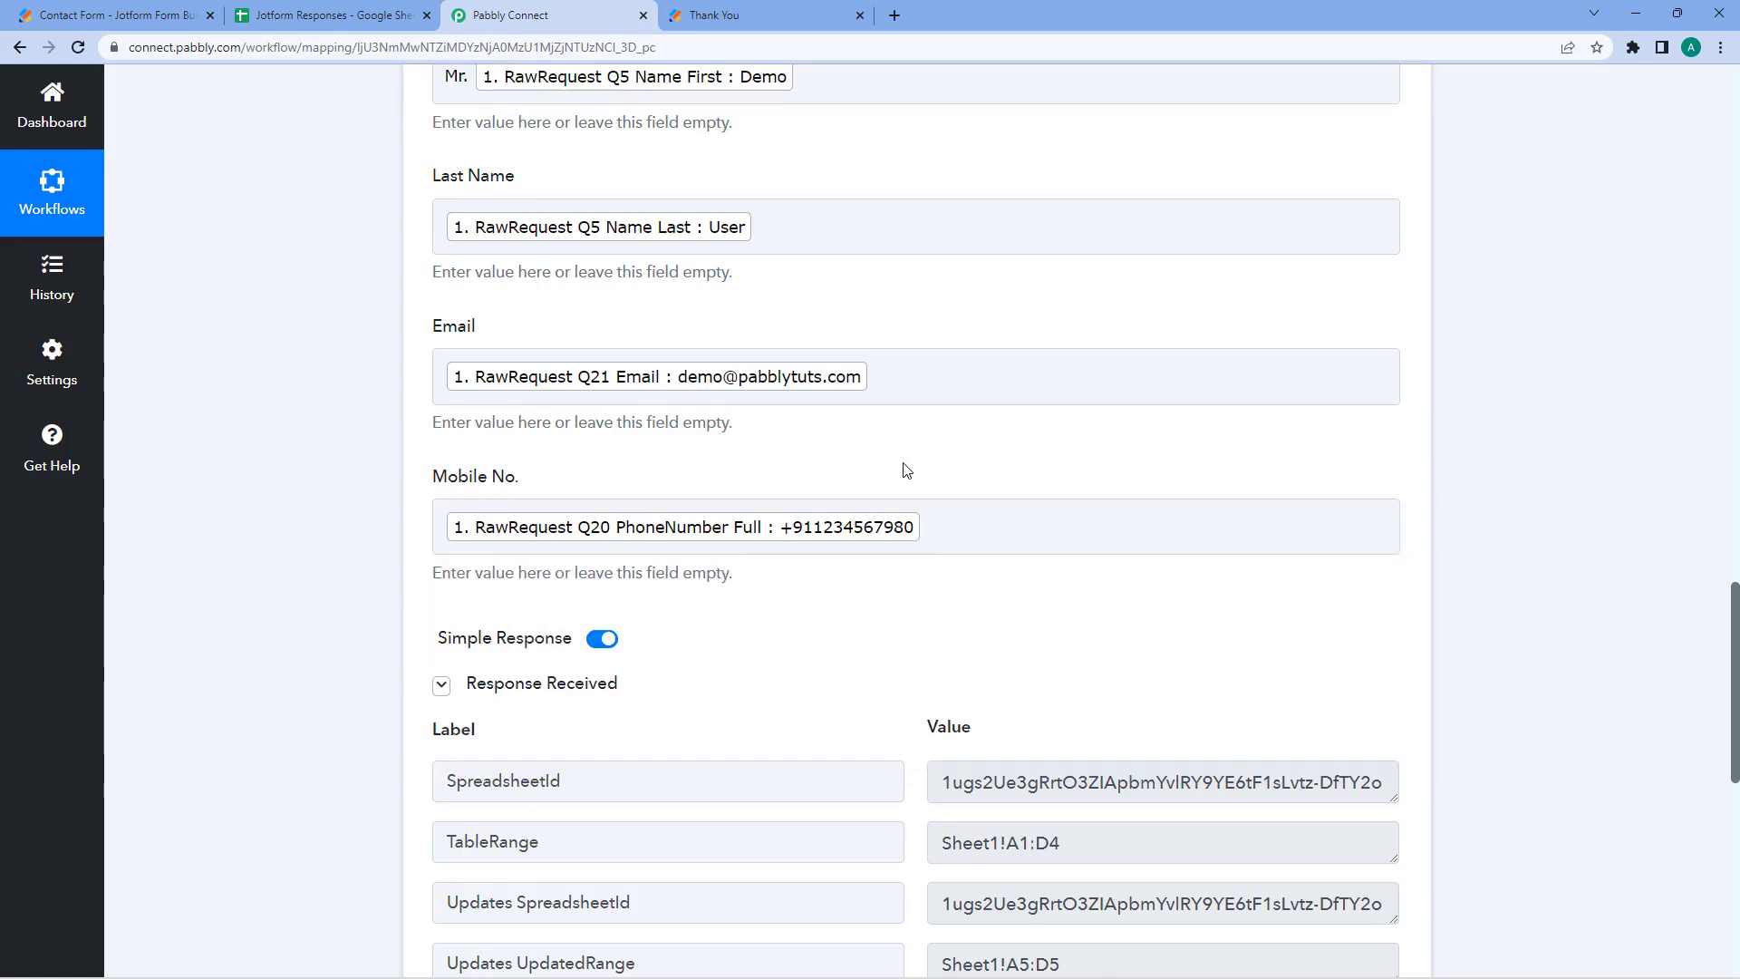
- Delete the 'Mr.' prefix so First Name maps only Q5 Name First
{"action": "scroll", "coordinate": [907, 471], "scroll_direction": "up", "scroll_amount": 3}
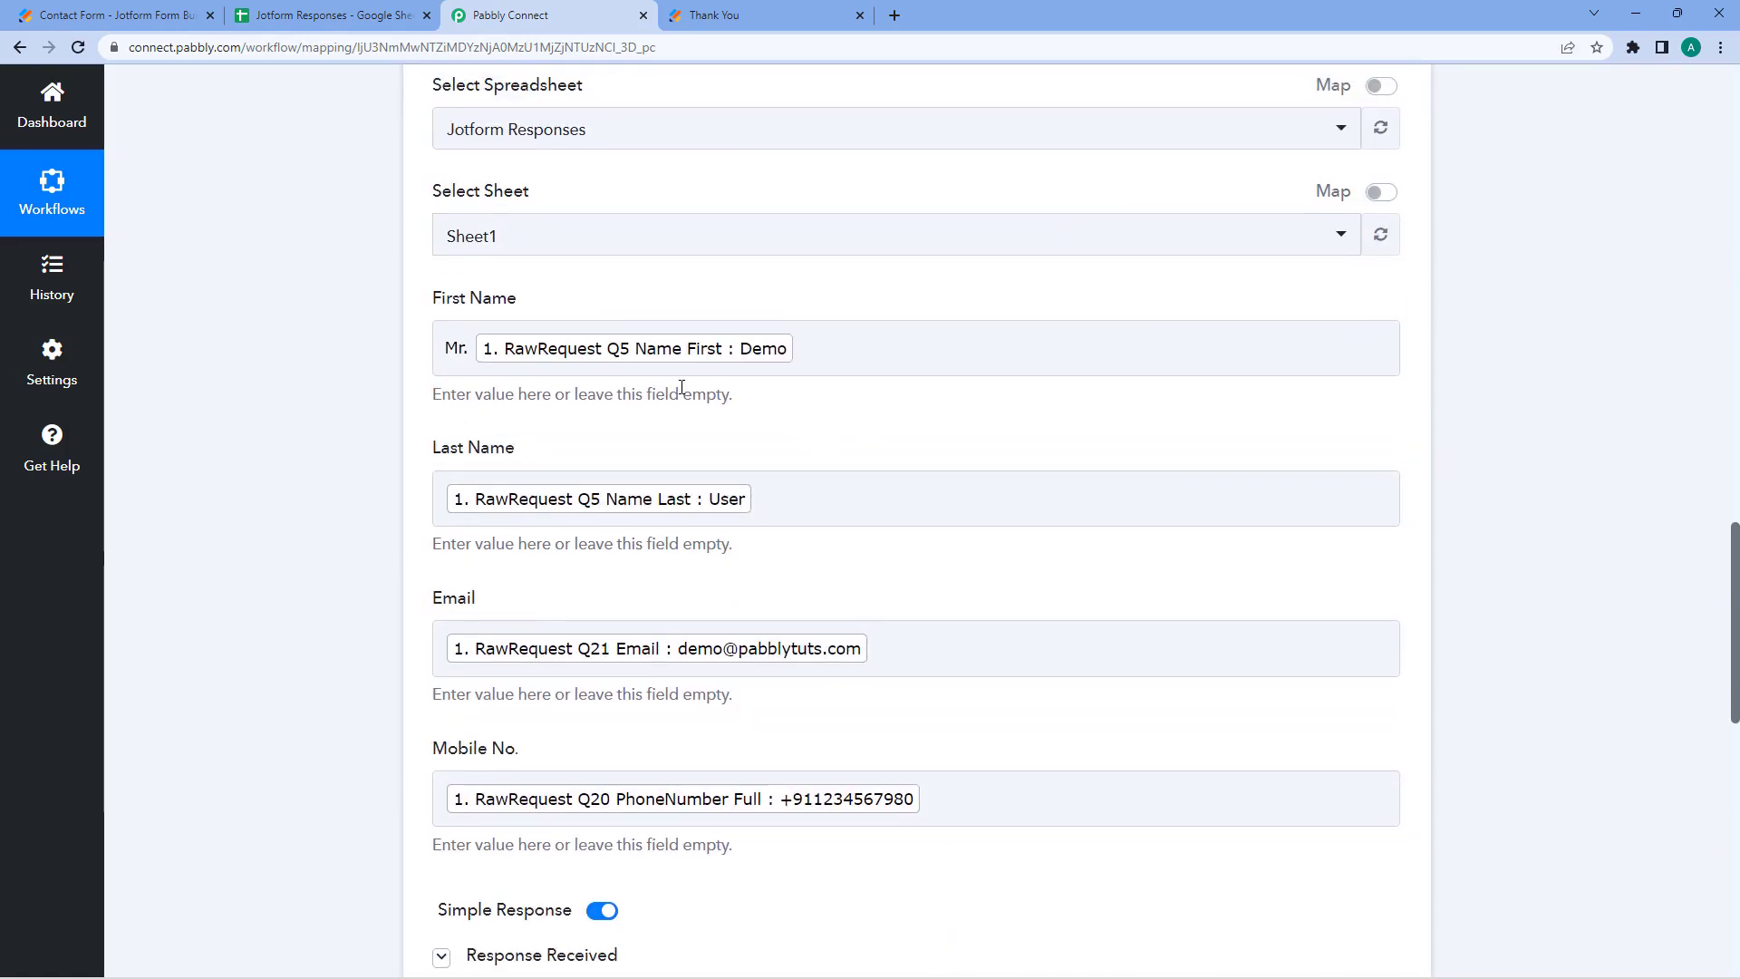
{"action": "left_click_drag", "start_coordinate": [469, 350], "coordinate": [442, 349]}
{"action": "key", "text": "BackSpace"}
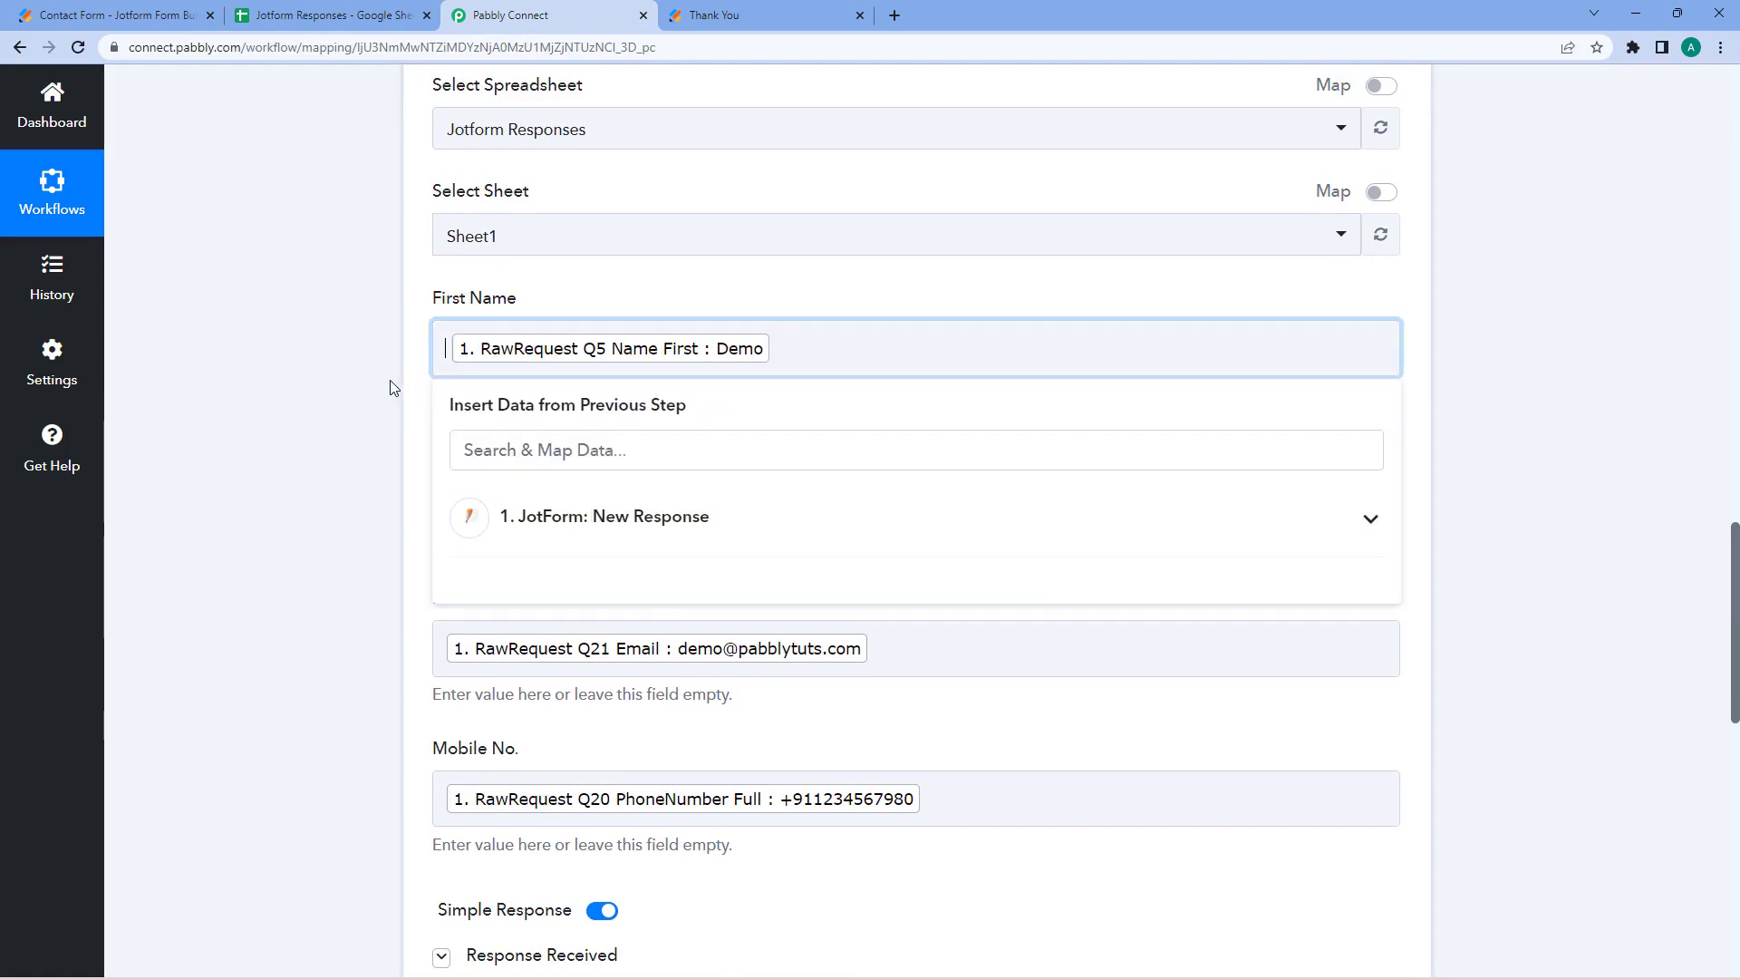
{"action": "left_click", "coordinate": [393, 388]}
{"action": "left_click", "coordinate": [436, 347]}
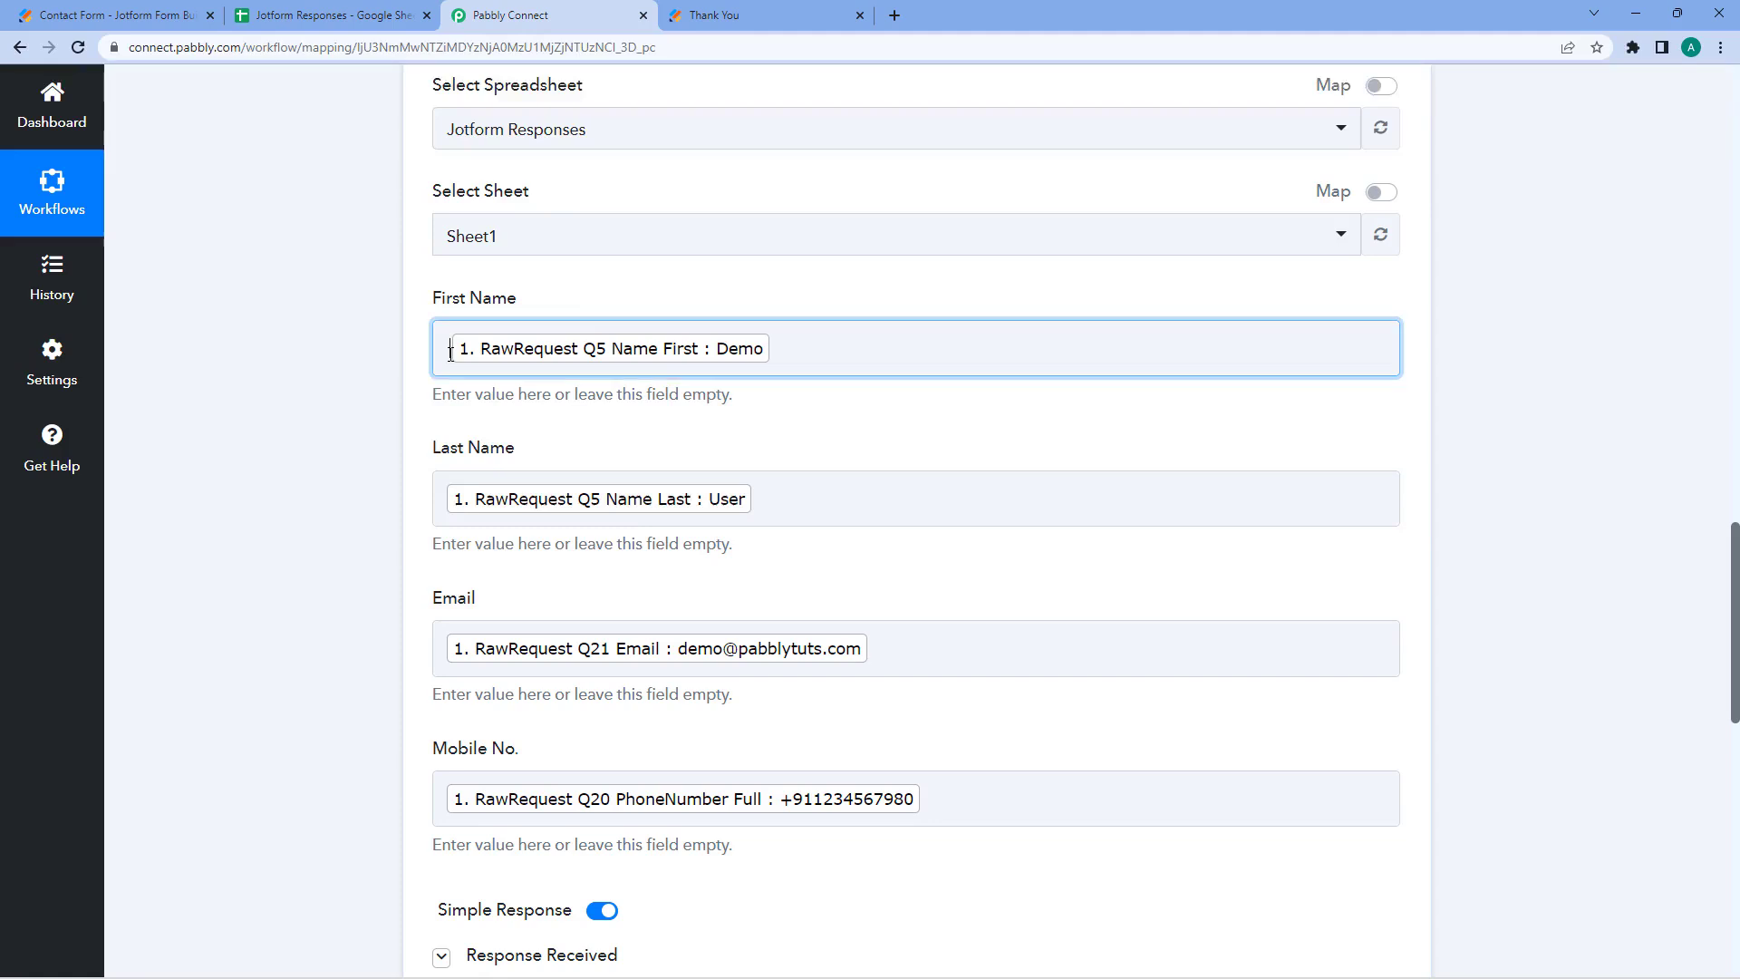
{"action": "left_click", "coordinate": [609, 304]}
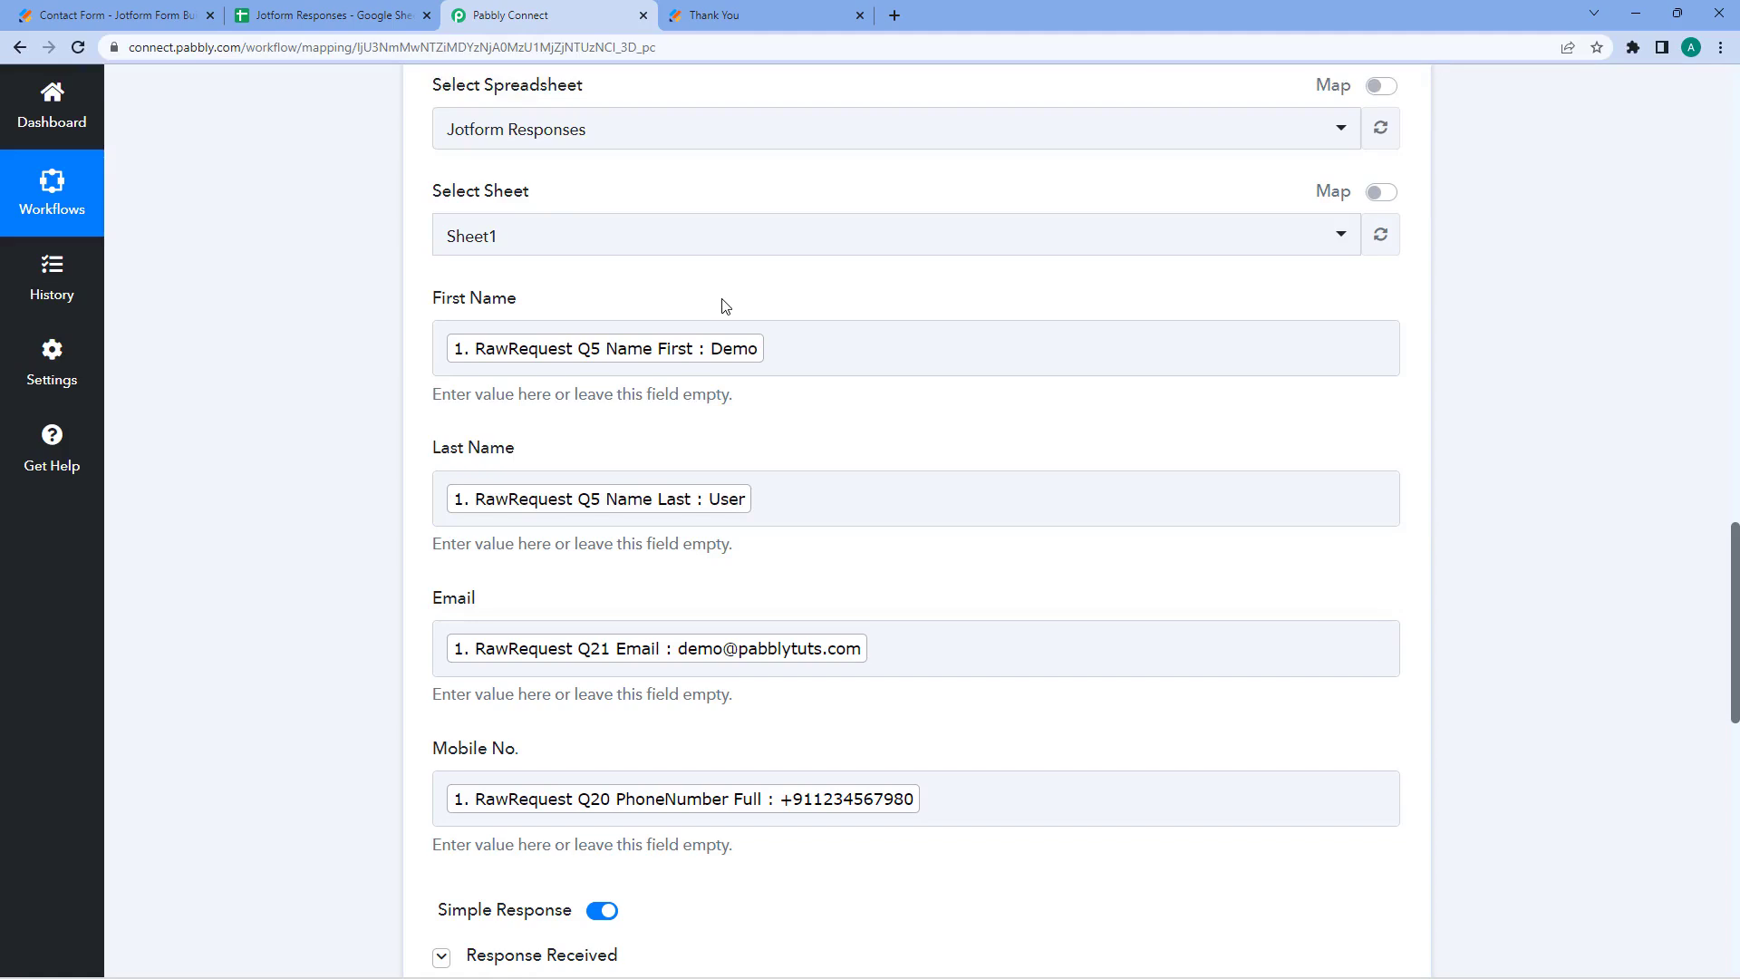
{"action": "scroll", "coordinate": [1161, 297], "scroll_direction": "up", "scroll_amount": 1}
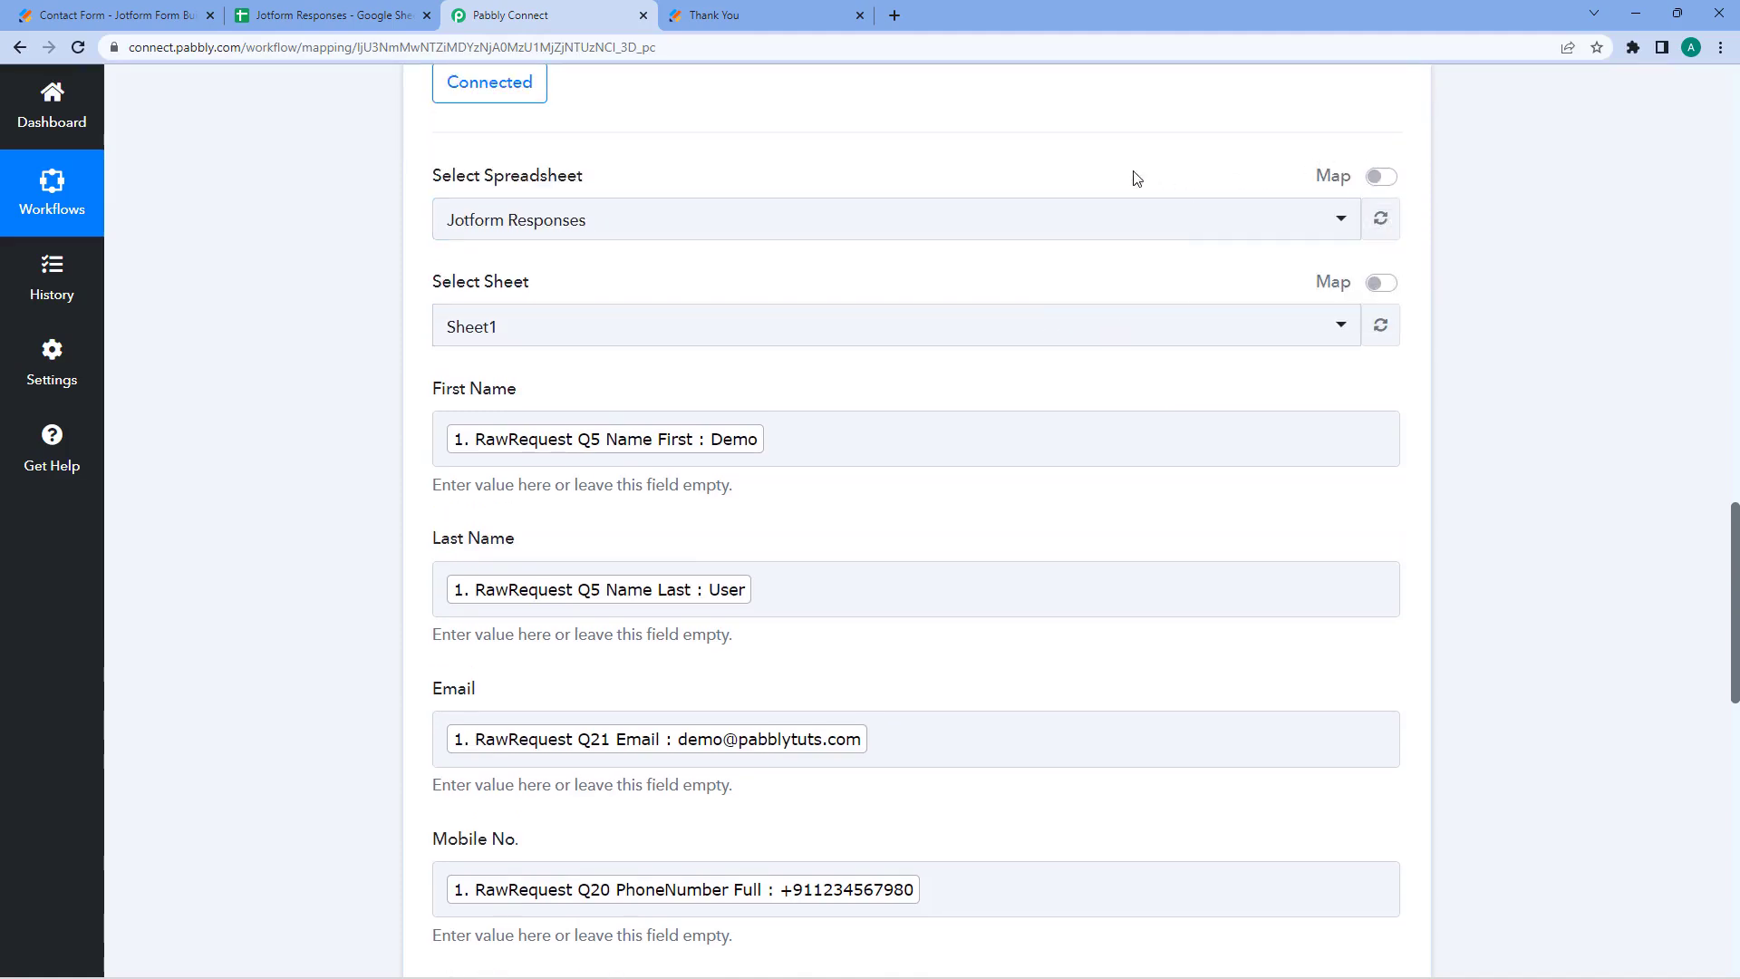
- Try Map mode on Select Spreadsheet, clearing the ID and browsing Jotform fields, then switch it off
{"action": "left_click", "coordinate": [667, 219]}
{"action": "left_click", "coordinate": [1130, 127]}
{"action": "left_click", "coordinate": [1381, 179]}
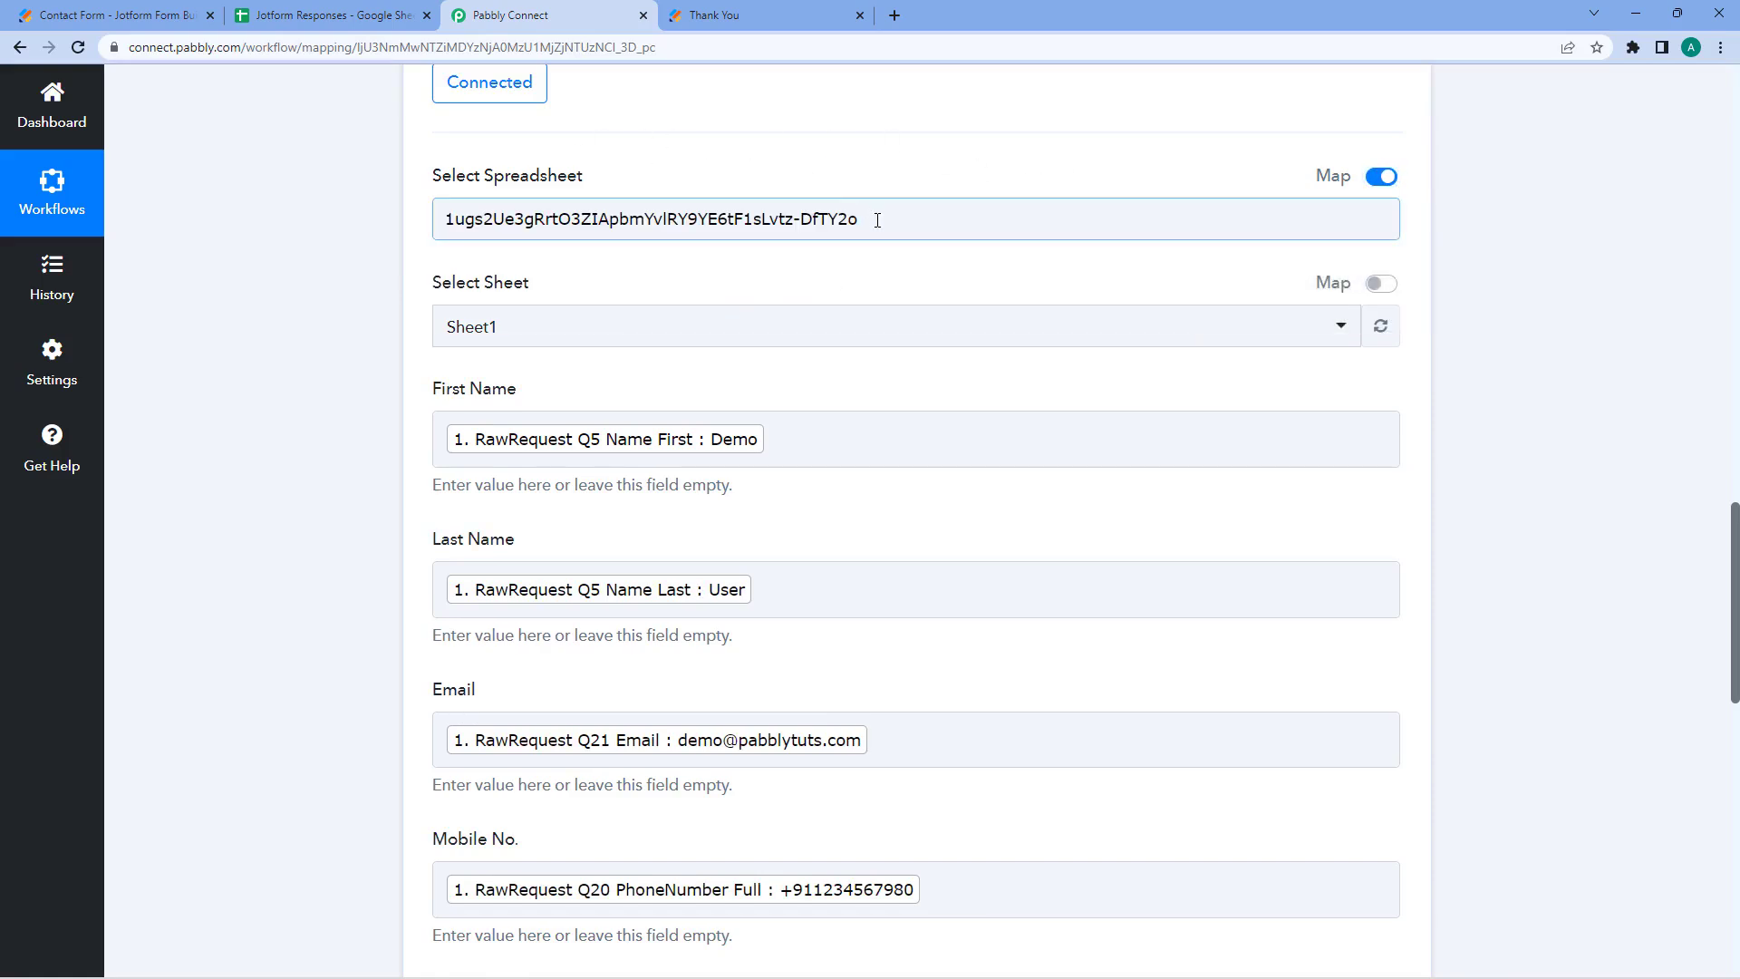
{"action": "left_click_drag", "start_coordinate": [877, 219], "coordinate": [435, 272]}
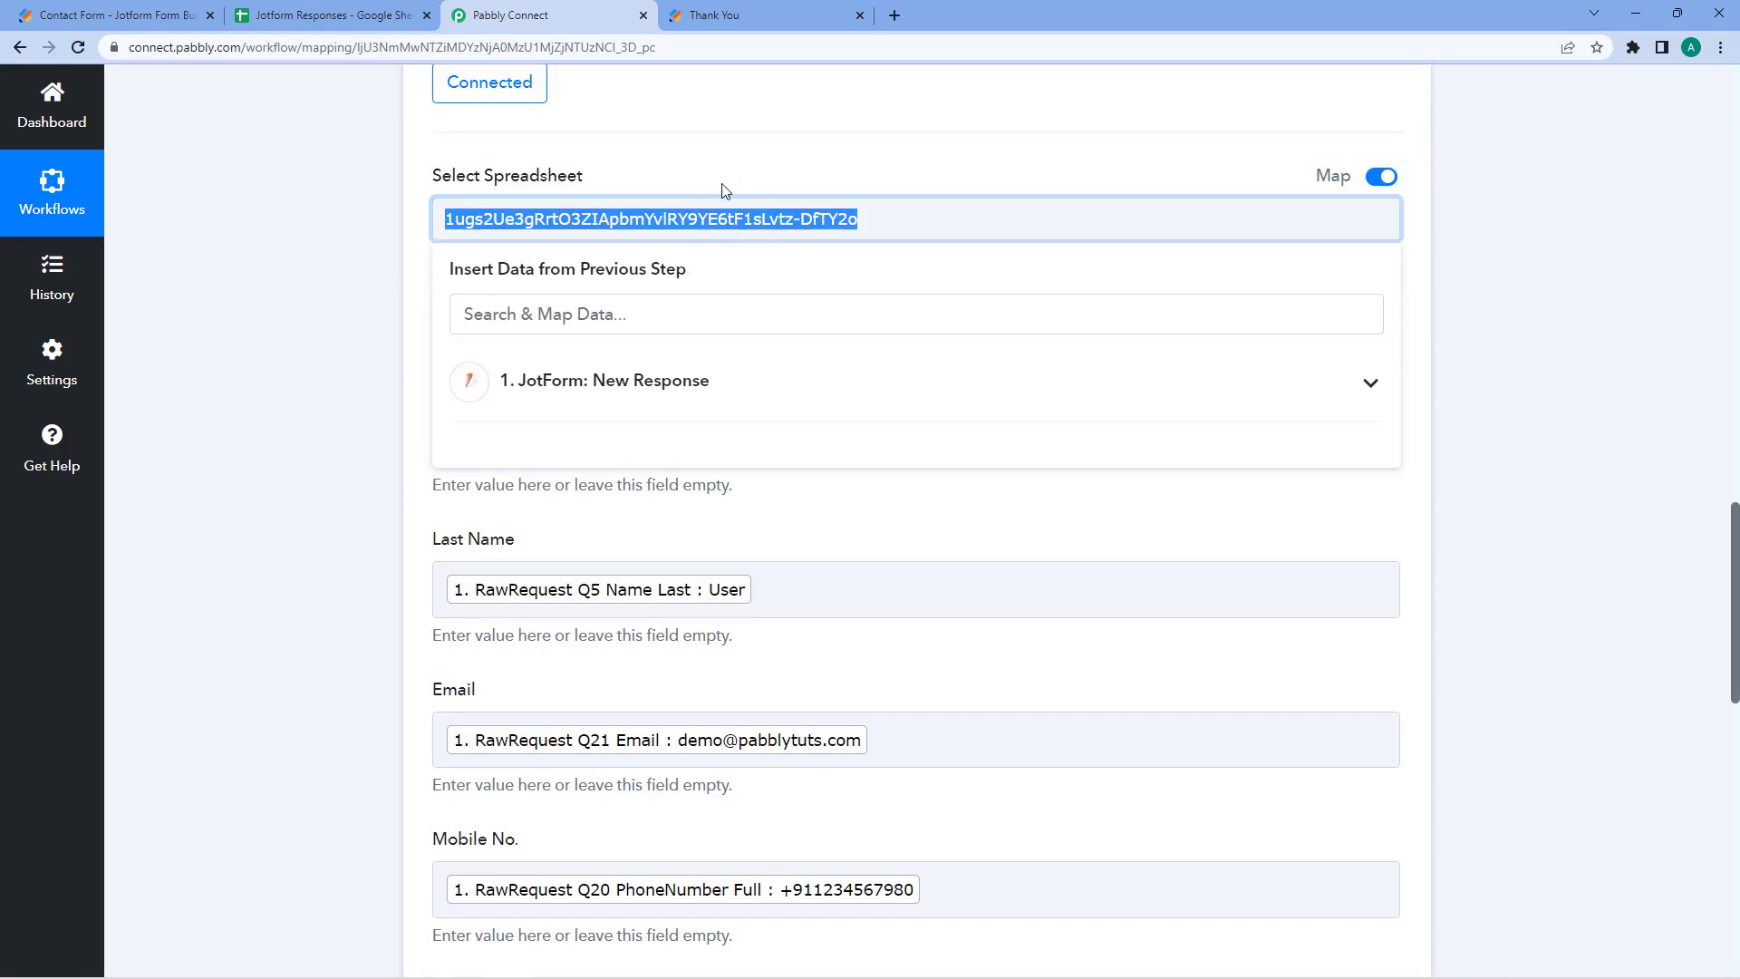
{"action": "key", "text": "BackSpace"}
{"action": "left_click", "coordinate": [590, 383]}
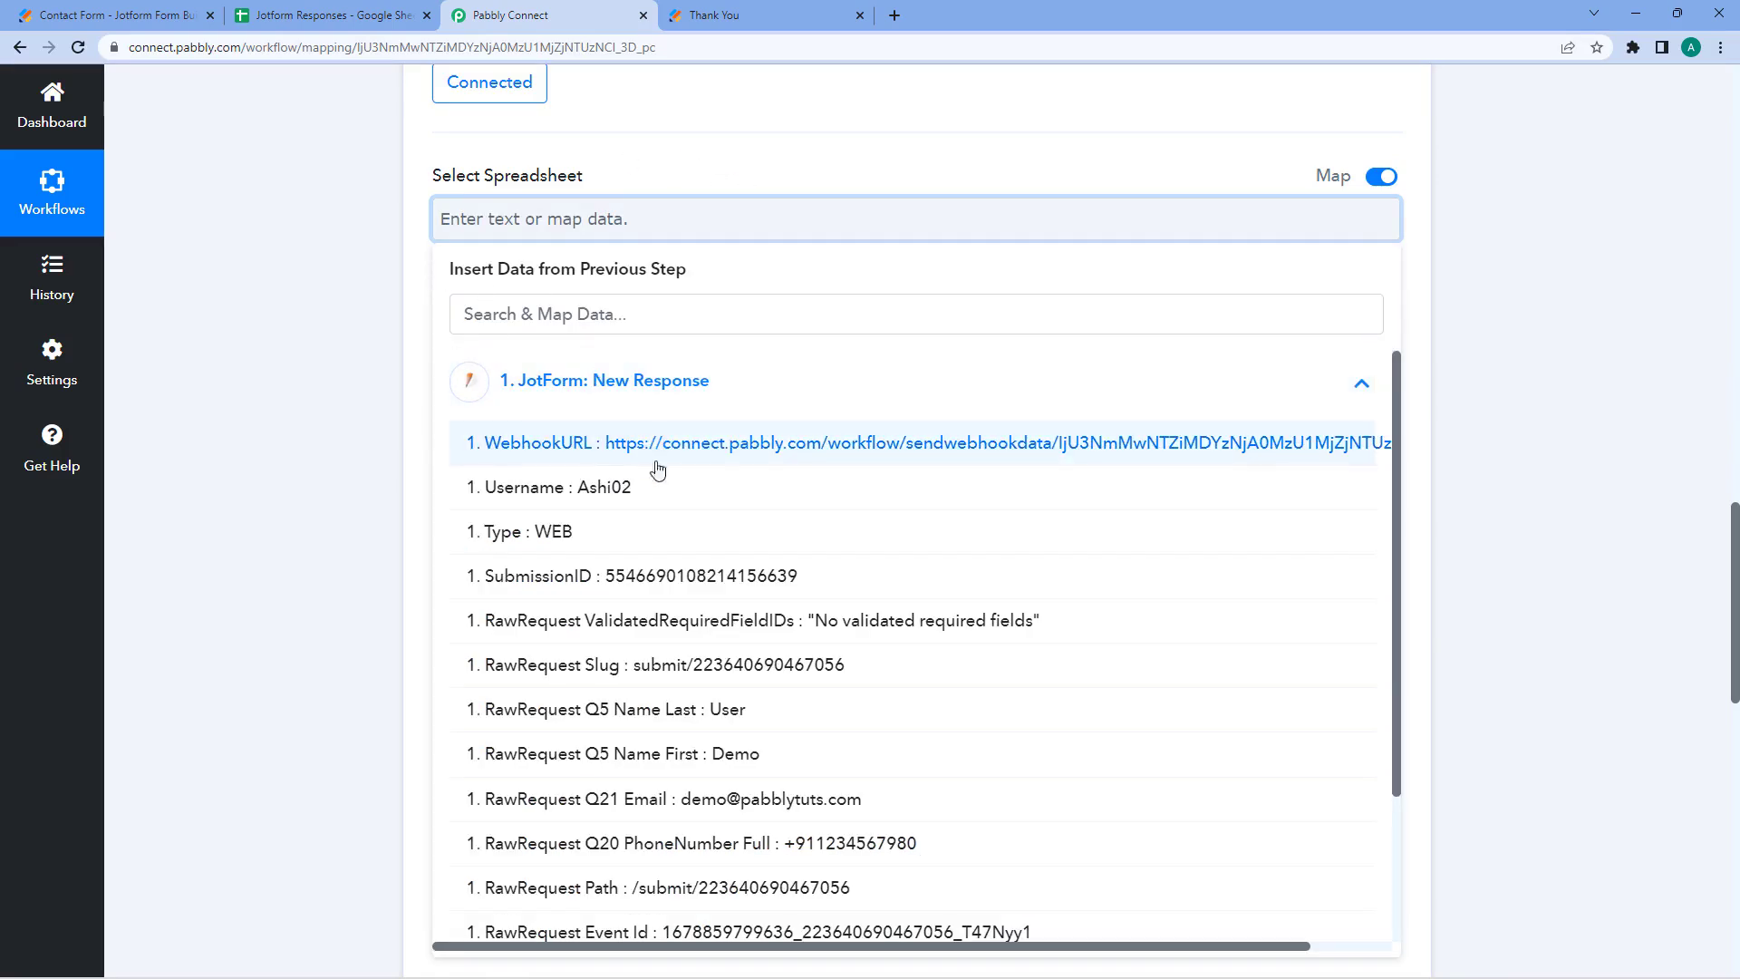
{"action": "left_click", "coordinate": [415, 334]}
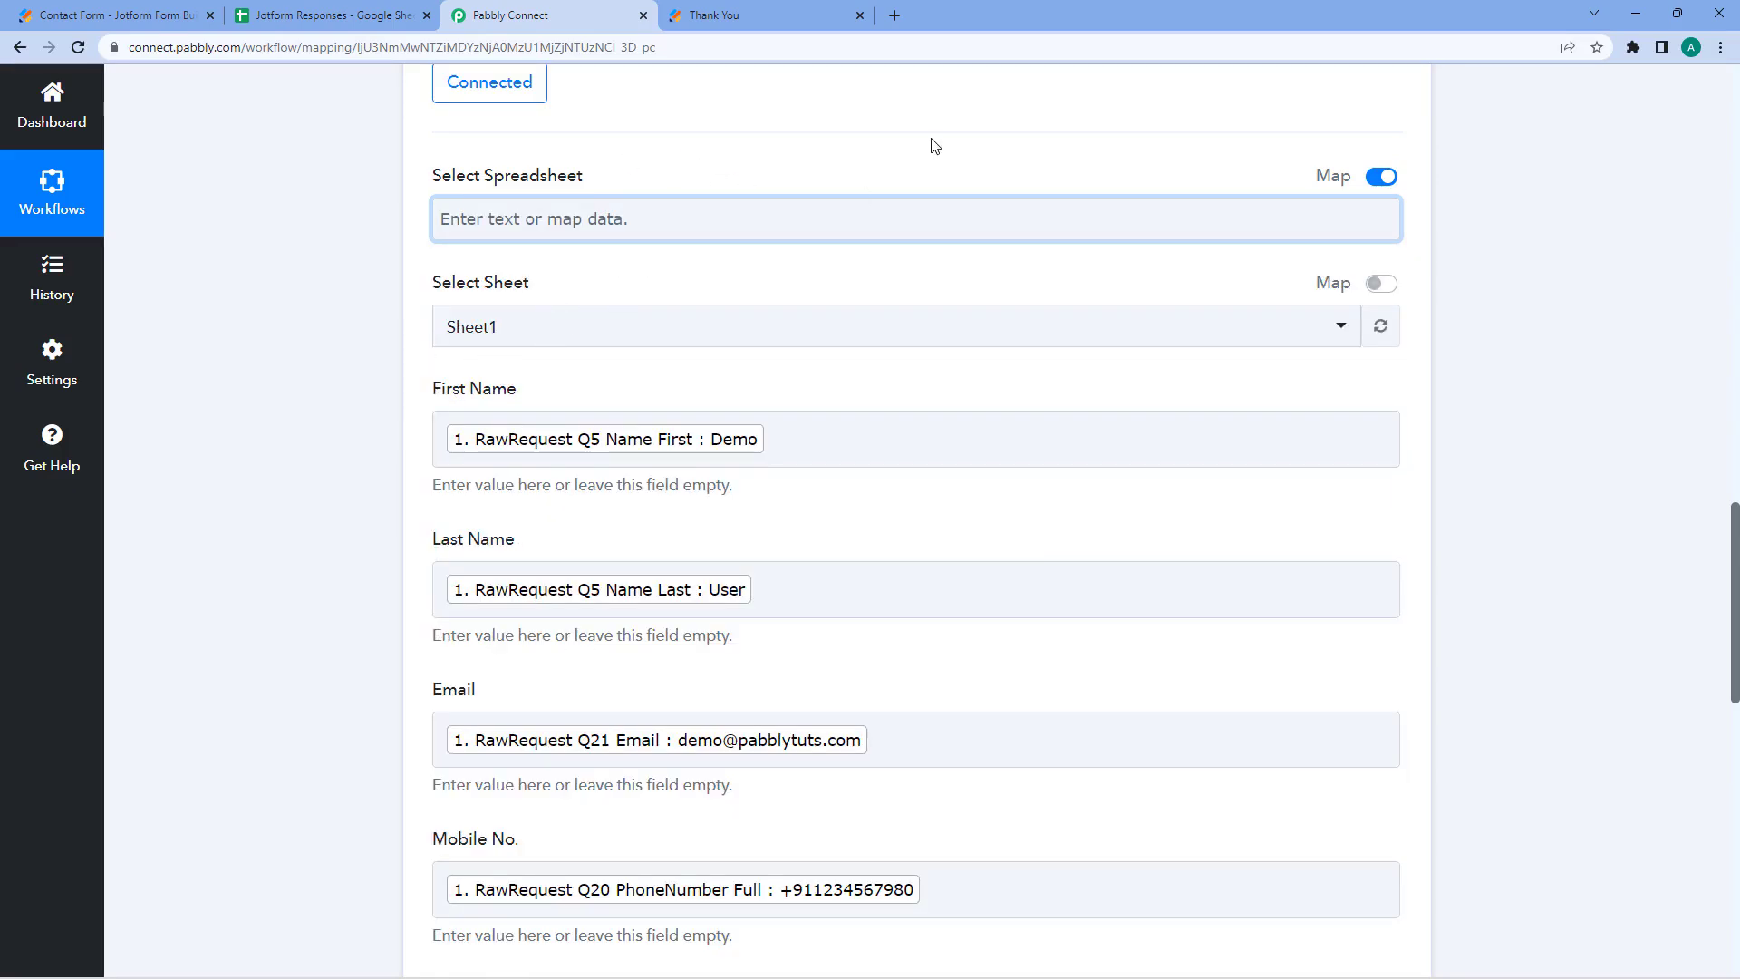
{"action": "left_click", "coordinate": [1381, 177]}
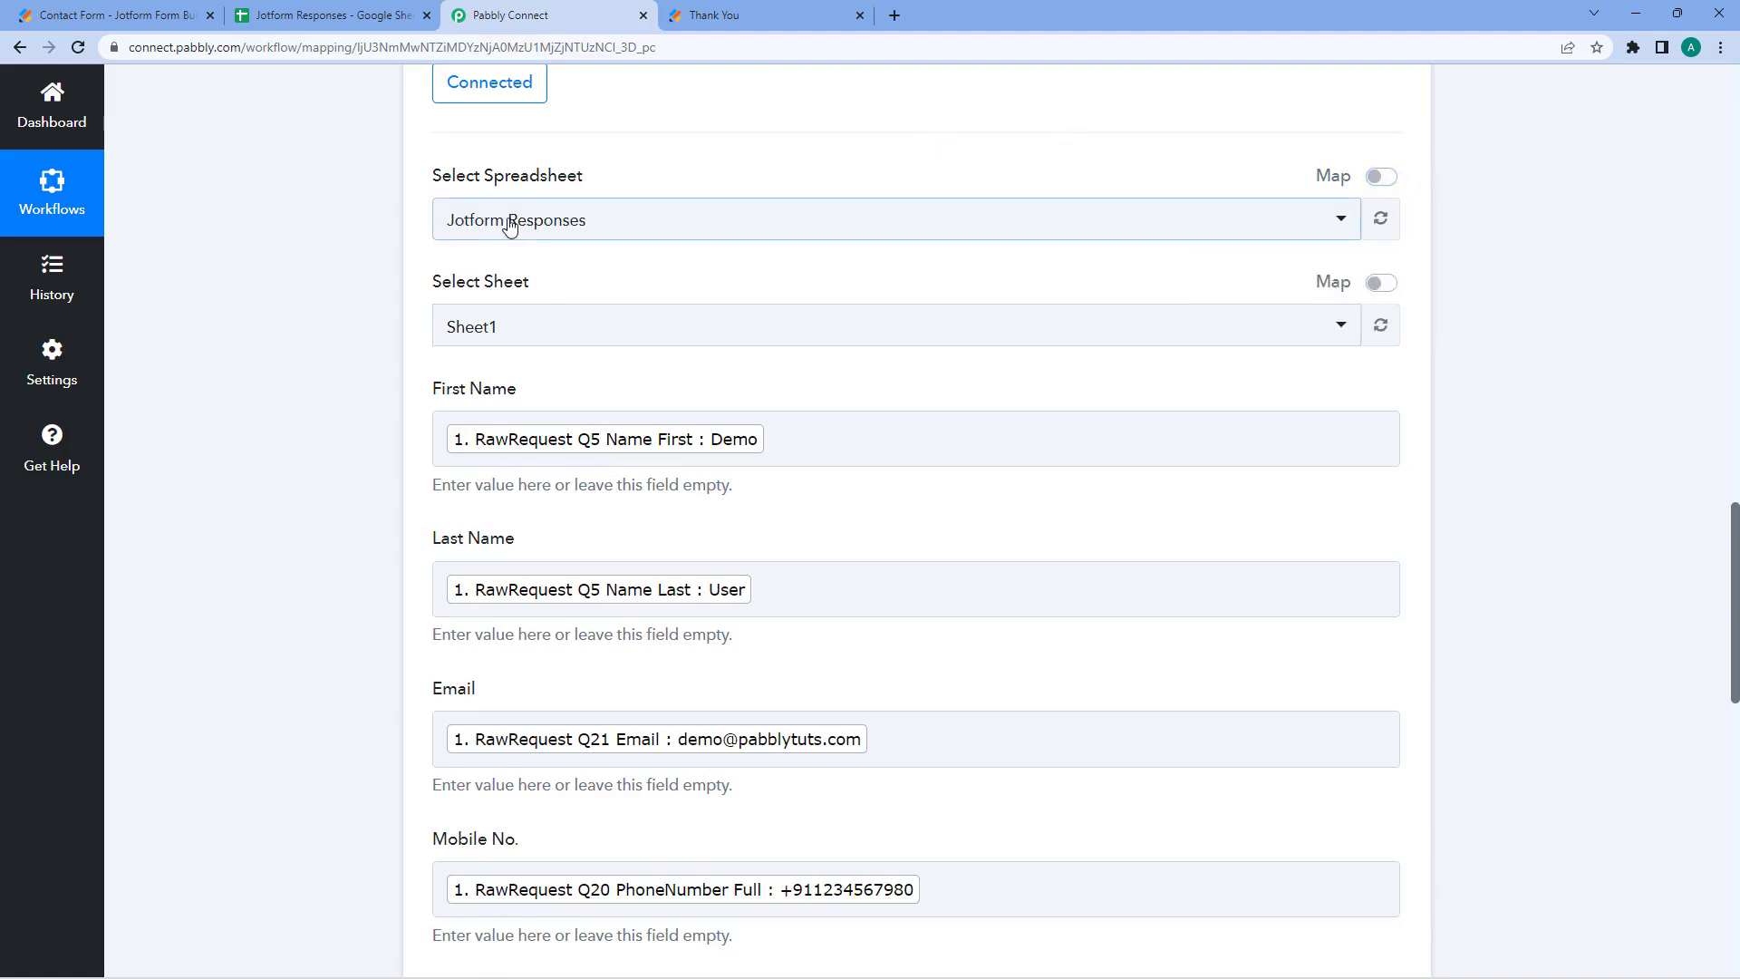
- Turn Map back on for Select Spreadsheet so its spreadsheet ID shows as editable text
{"action": "left_click", "coordinate": [654, 219]}
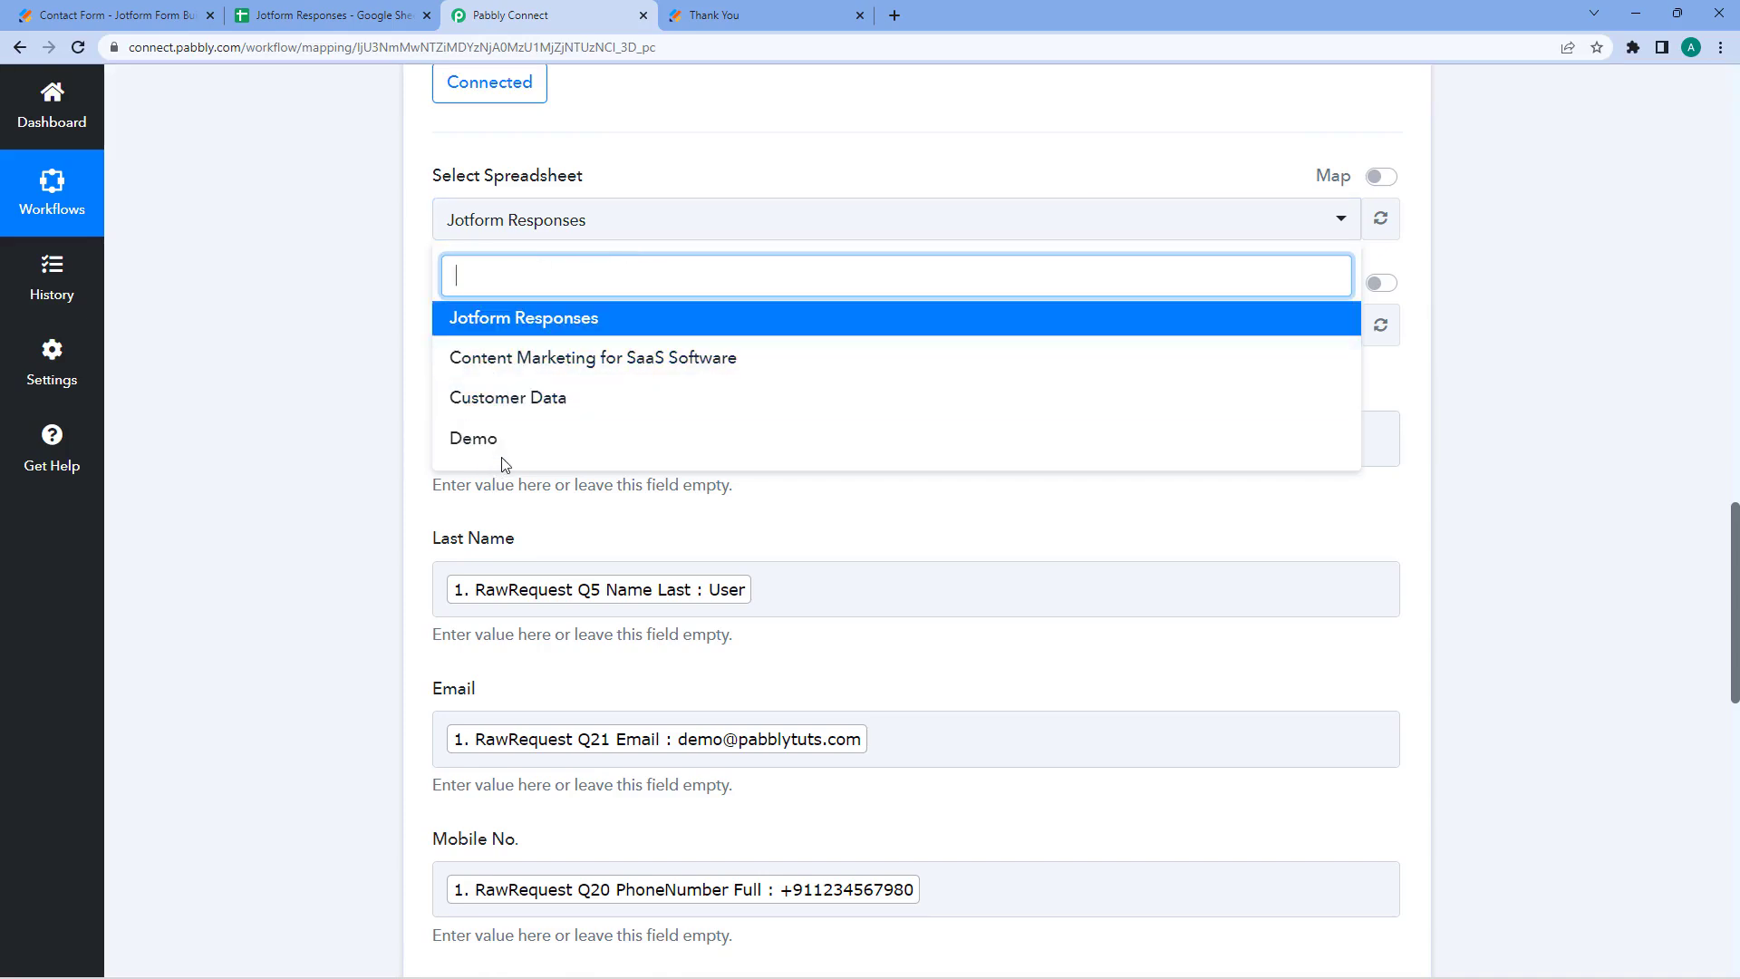
{"action": "left_click", "coordinate": [1142, 137]}
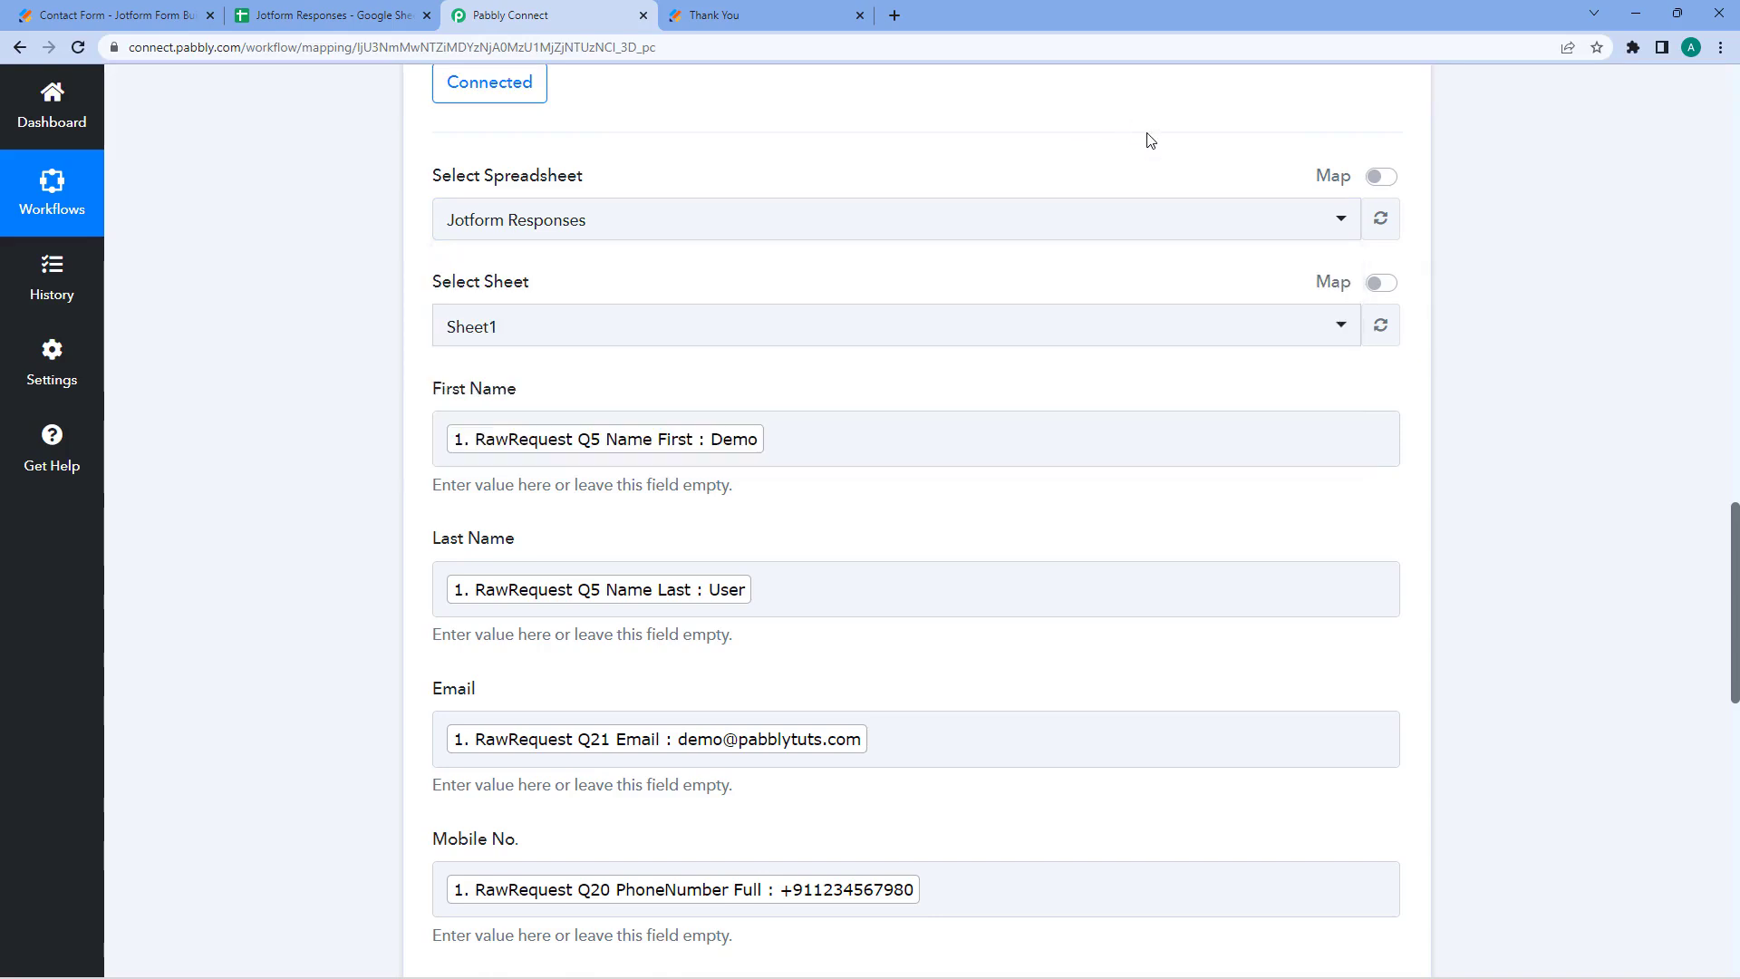
{"action": "left_click", "coordinate": [1382, 176]}
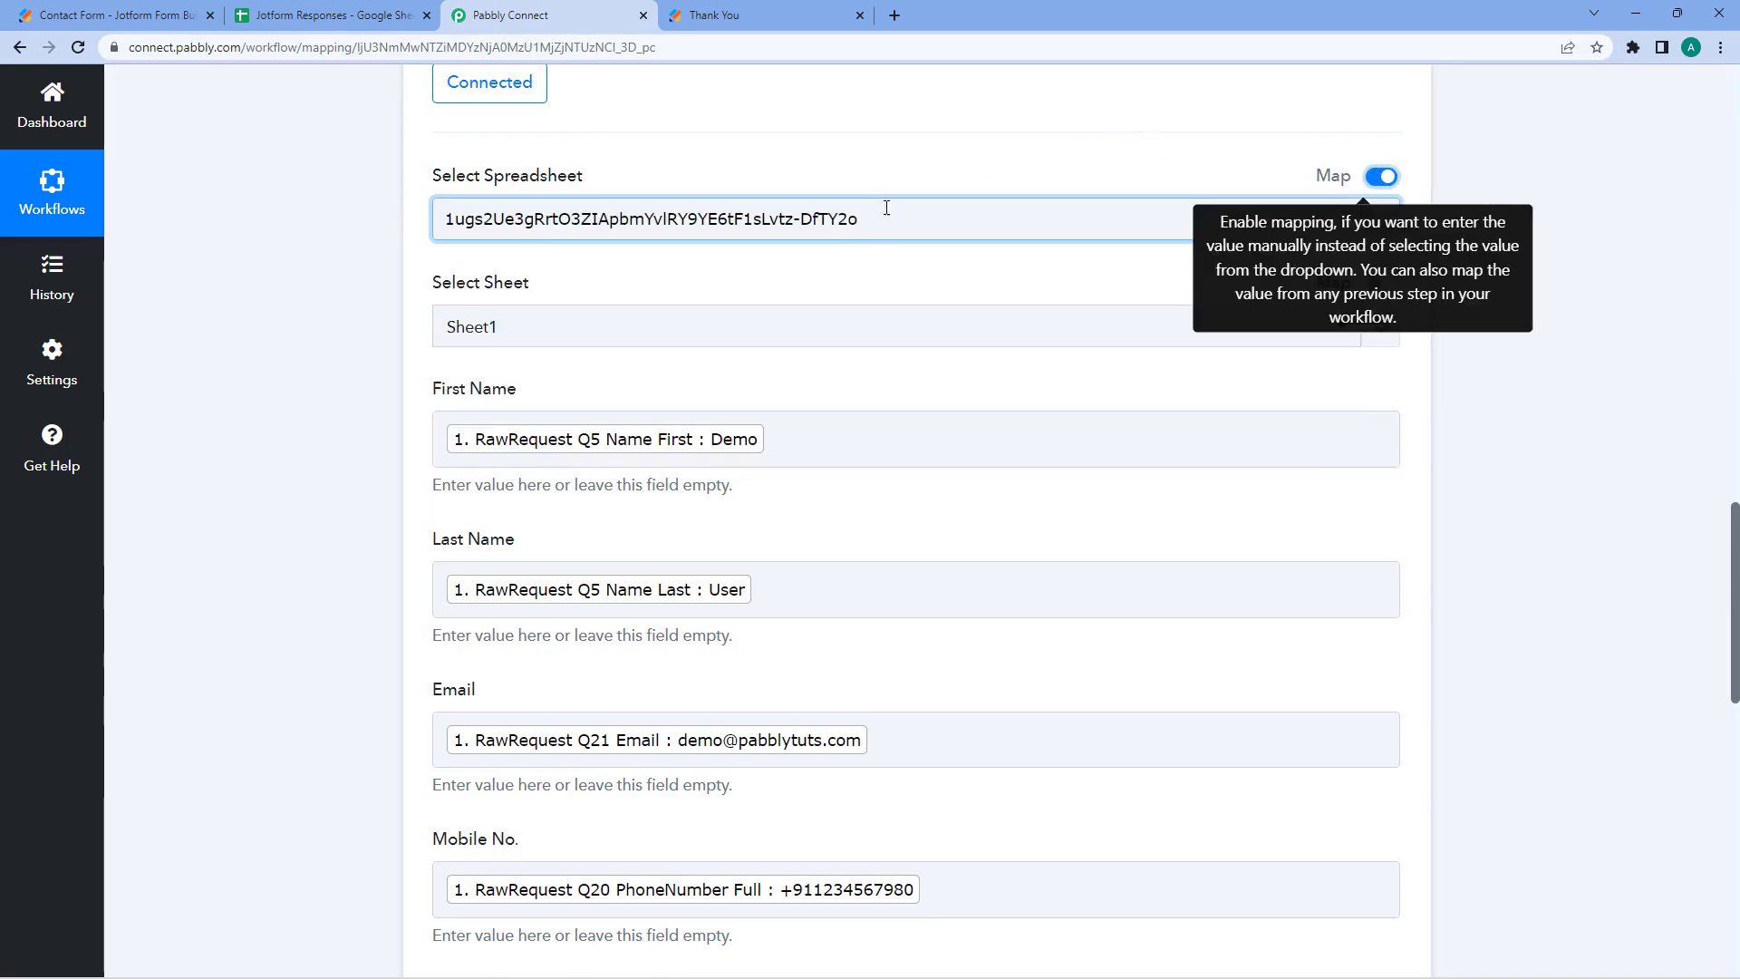
{"action": "left_click_drag", "start_coordinate": [884, 218], "coordinate": [437, 218]}
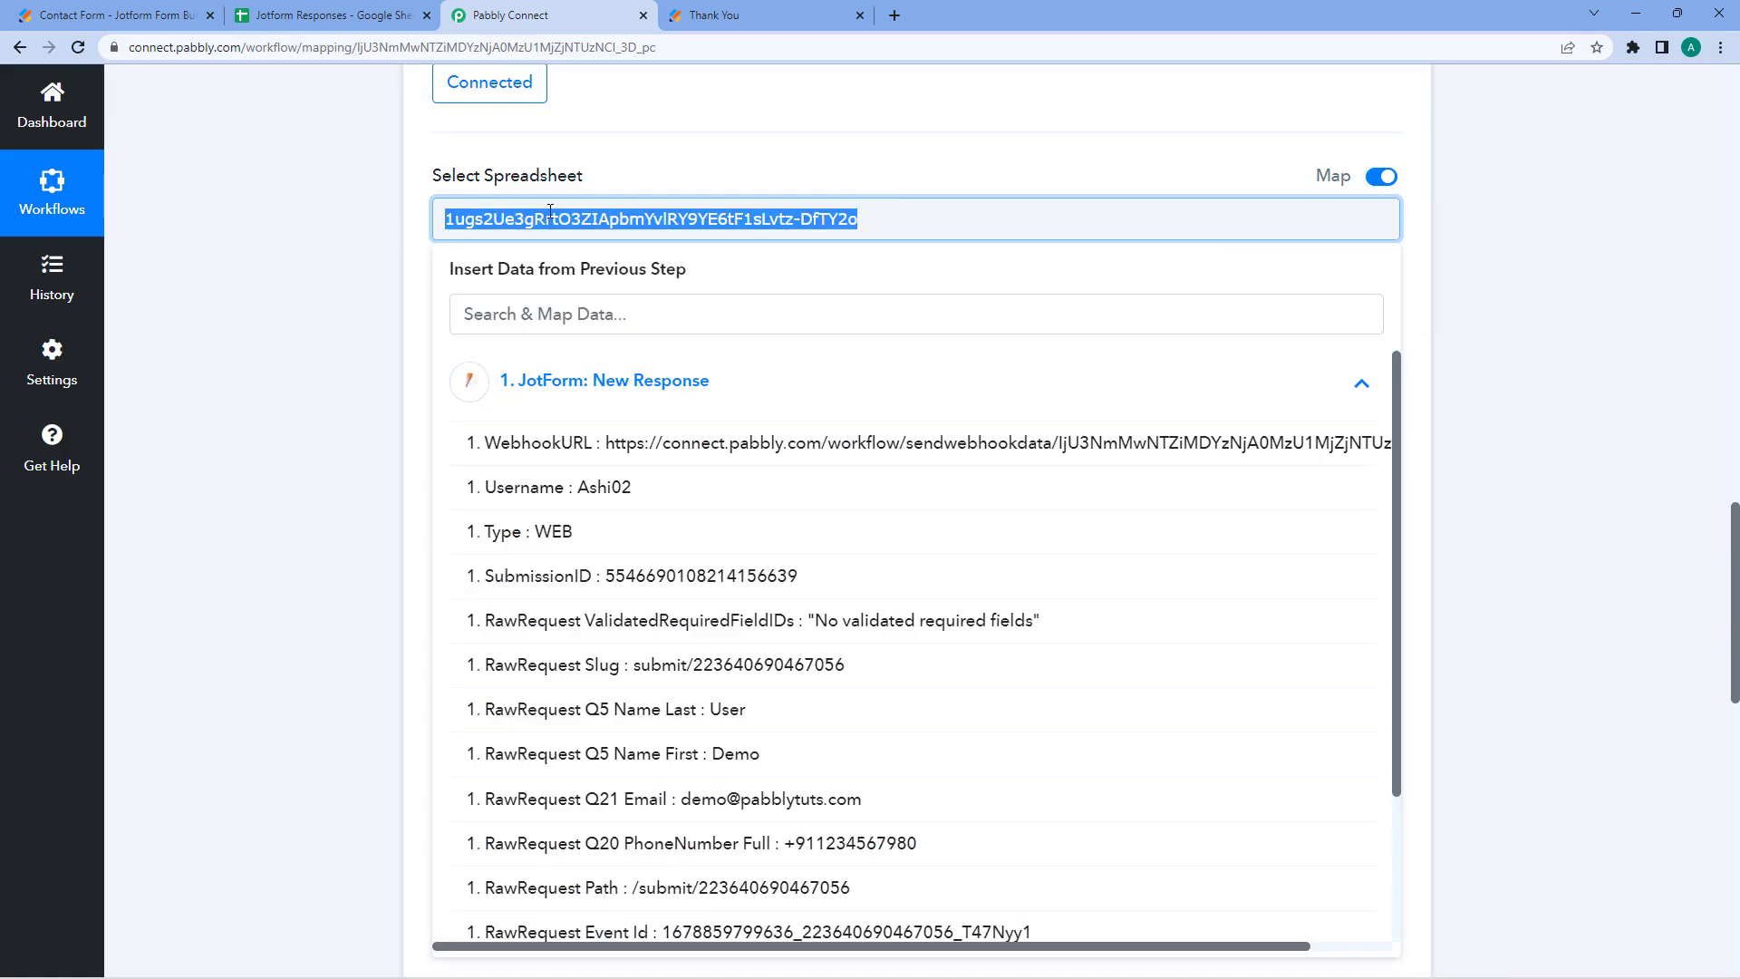
{"action": "left_click", "coordinate": [809, 155]}
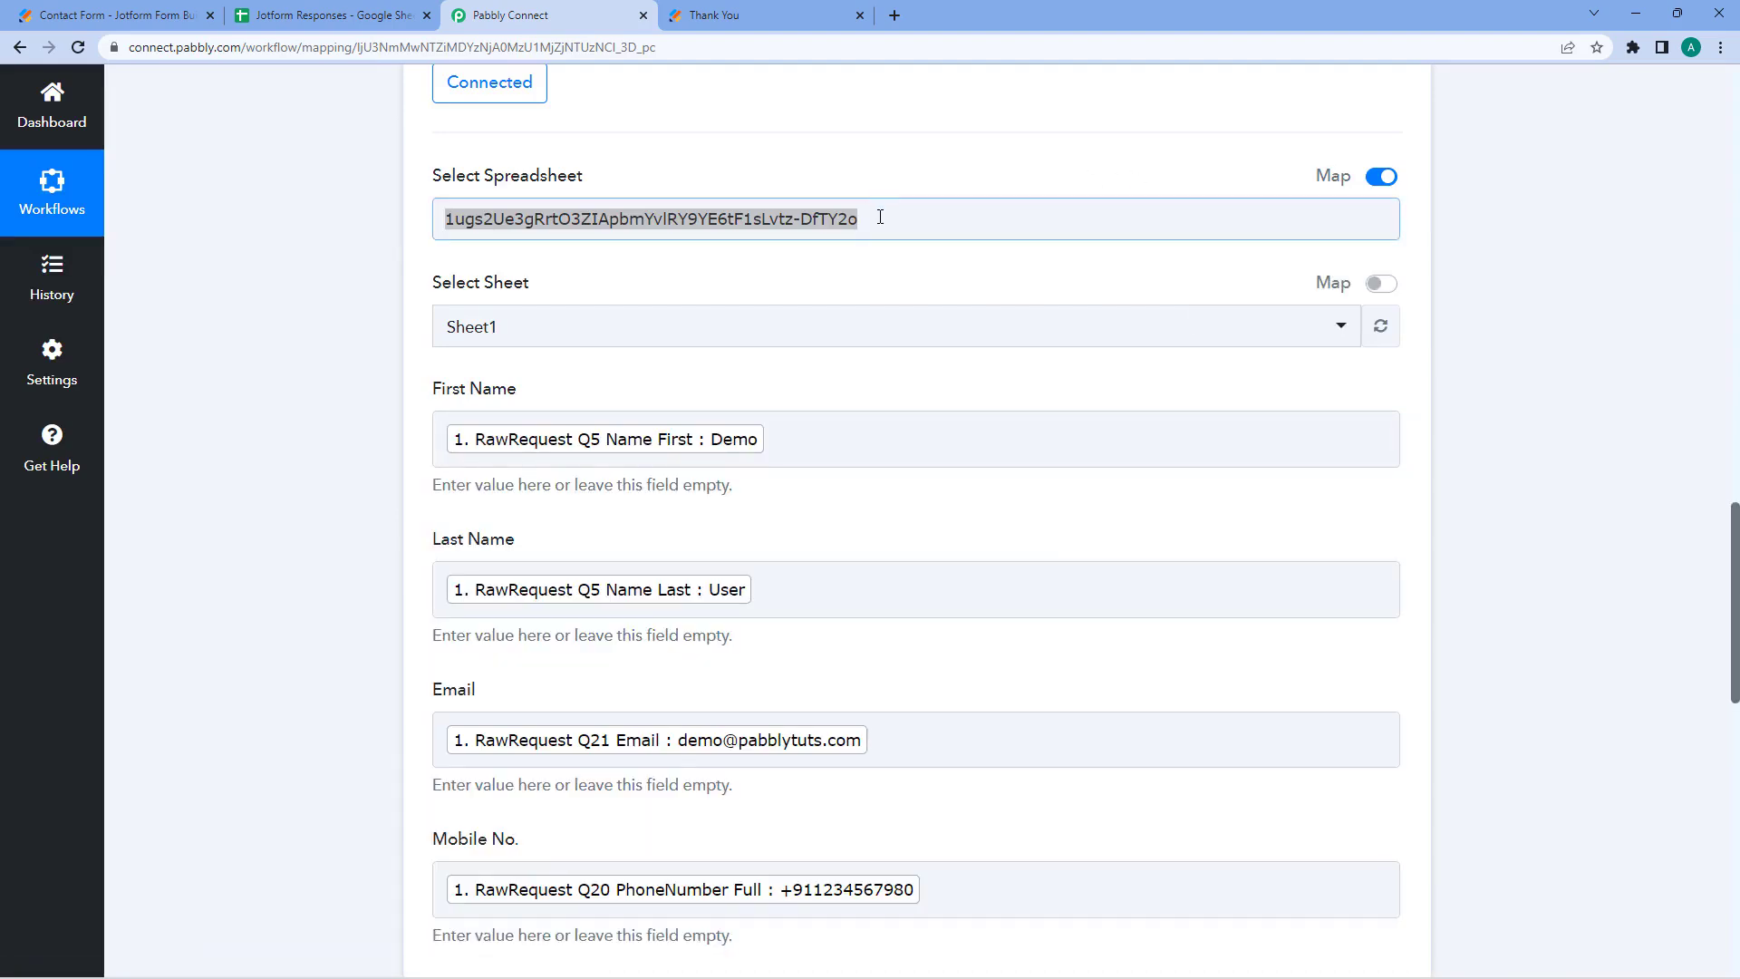
{"action": "left_click", "coordinate": [880, 218]}
{"action": "left_click", "coordinate": [845, 165]}
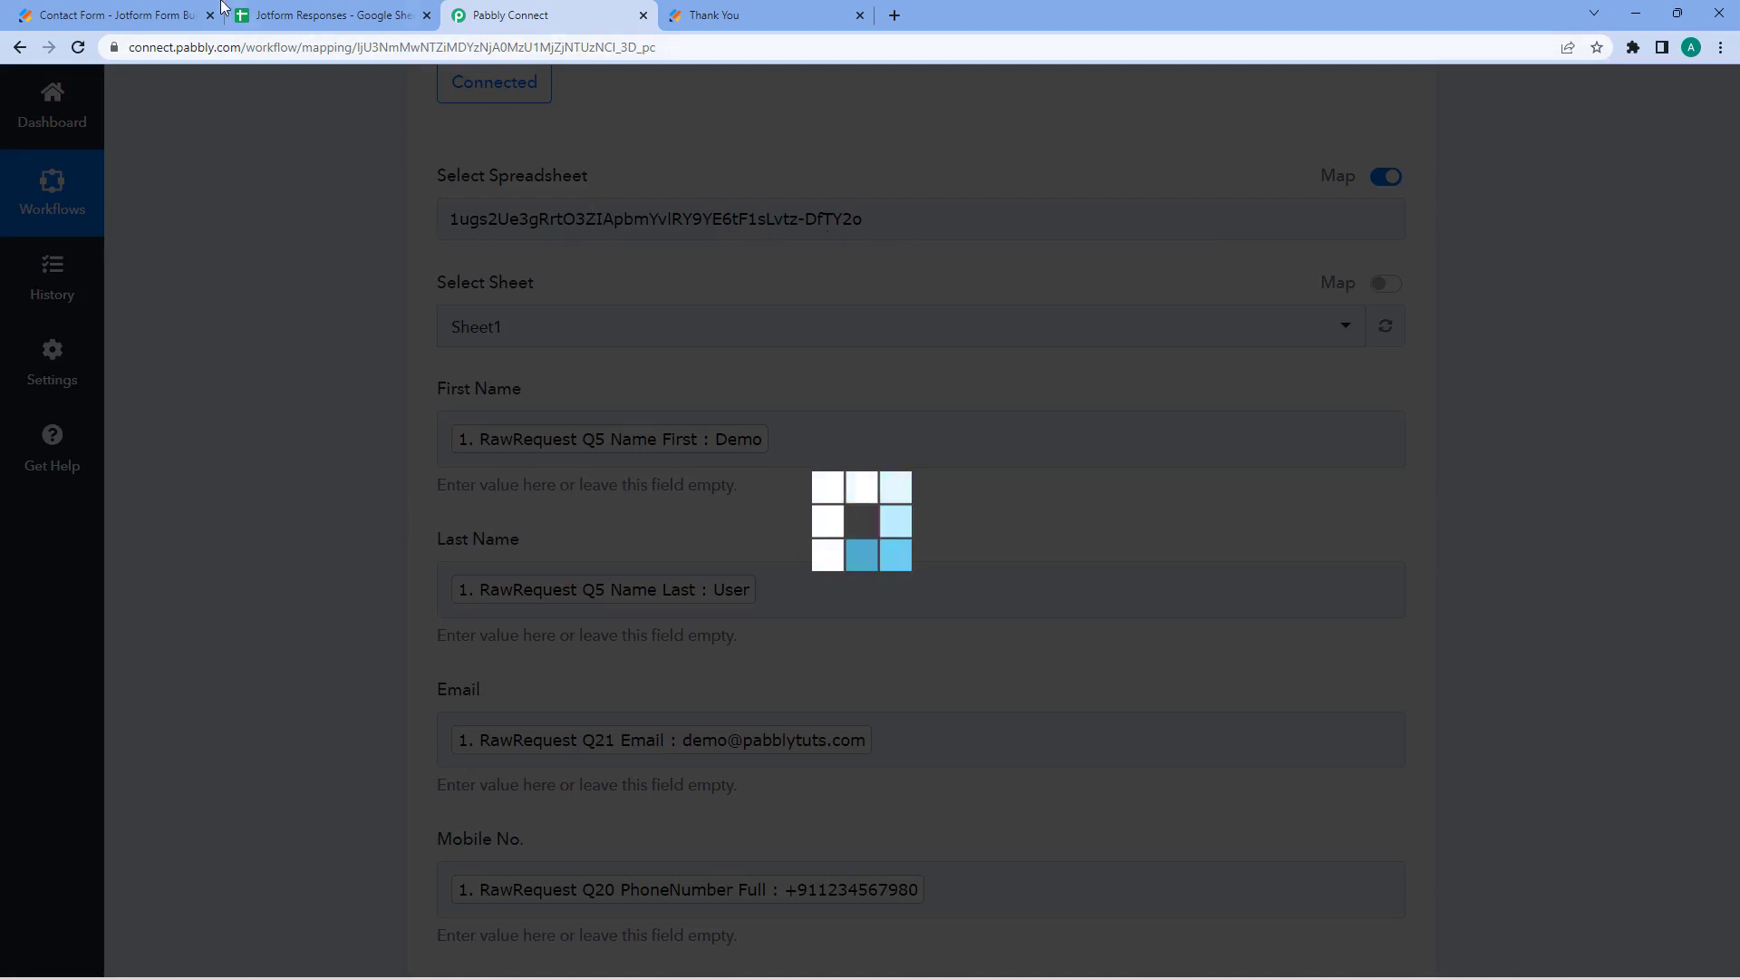
{"action": "left_click", "coordinate": [327, 15]}
{"action": "double_click", "coordinate": [551, 45]}
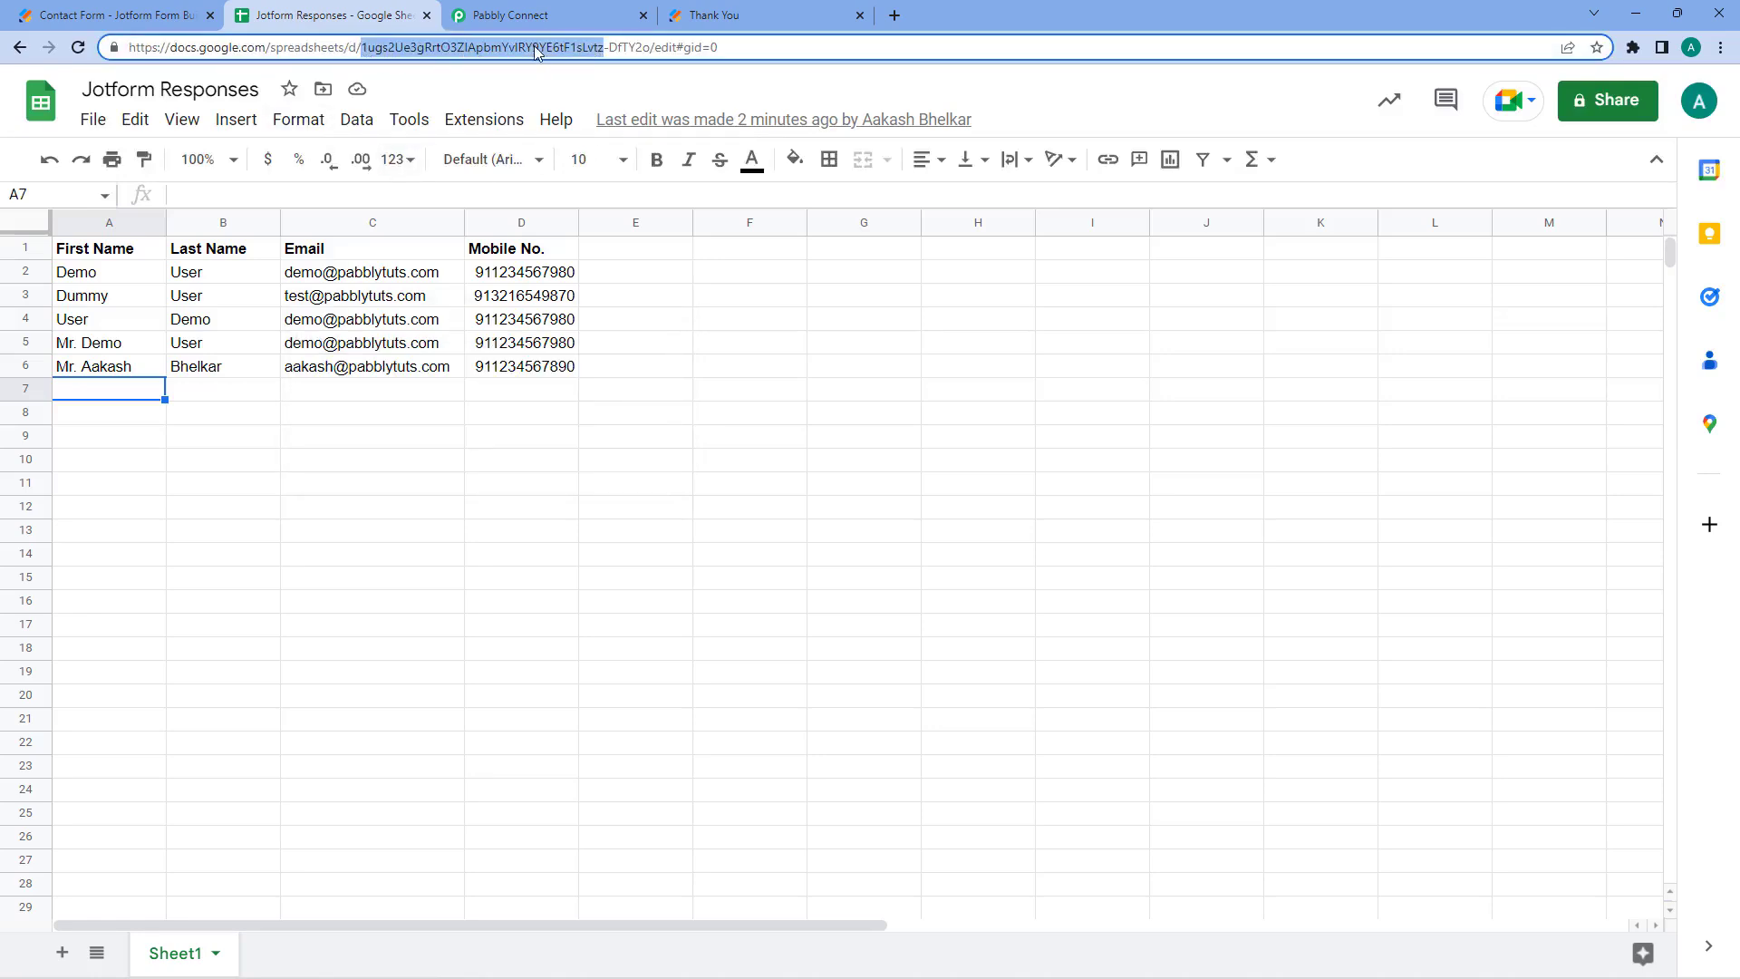
{"action": "left_click", "coordinate": [589, 10]}
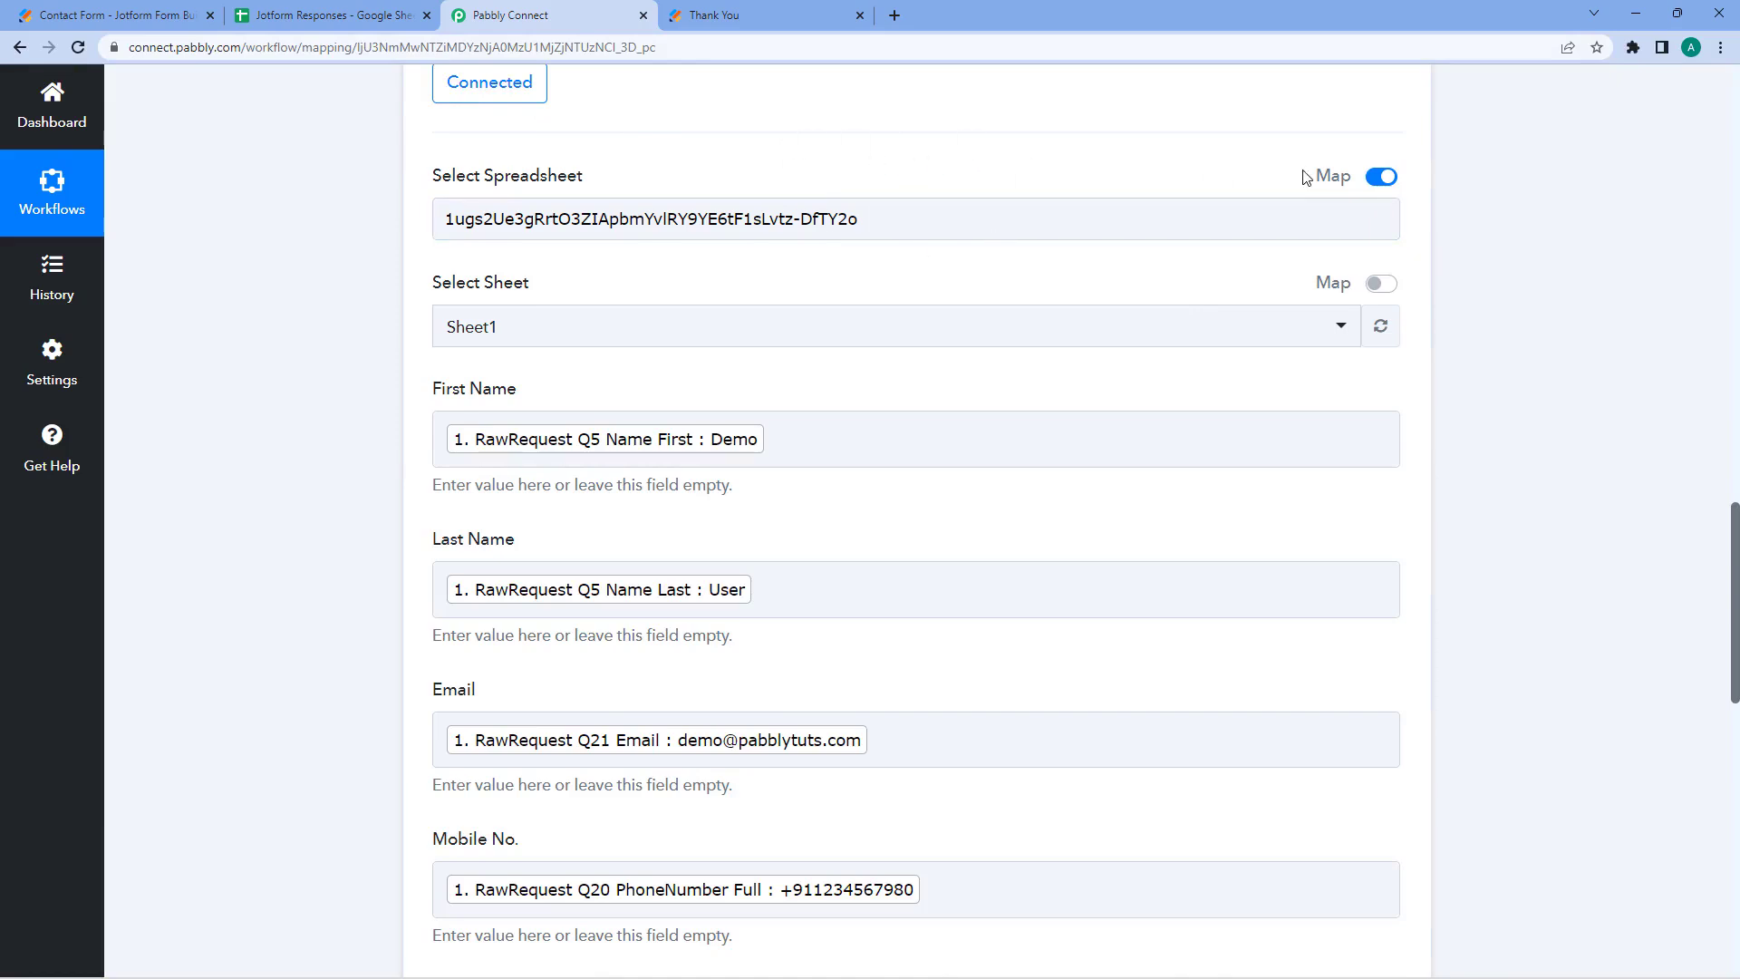
- Switch spreadsheet mapping off to view the spreadsheet list, then back on to inspect the ID
{"action": "left_click", "coordinate": [1381, 177]}
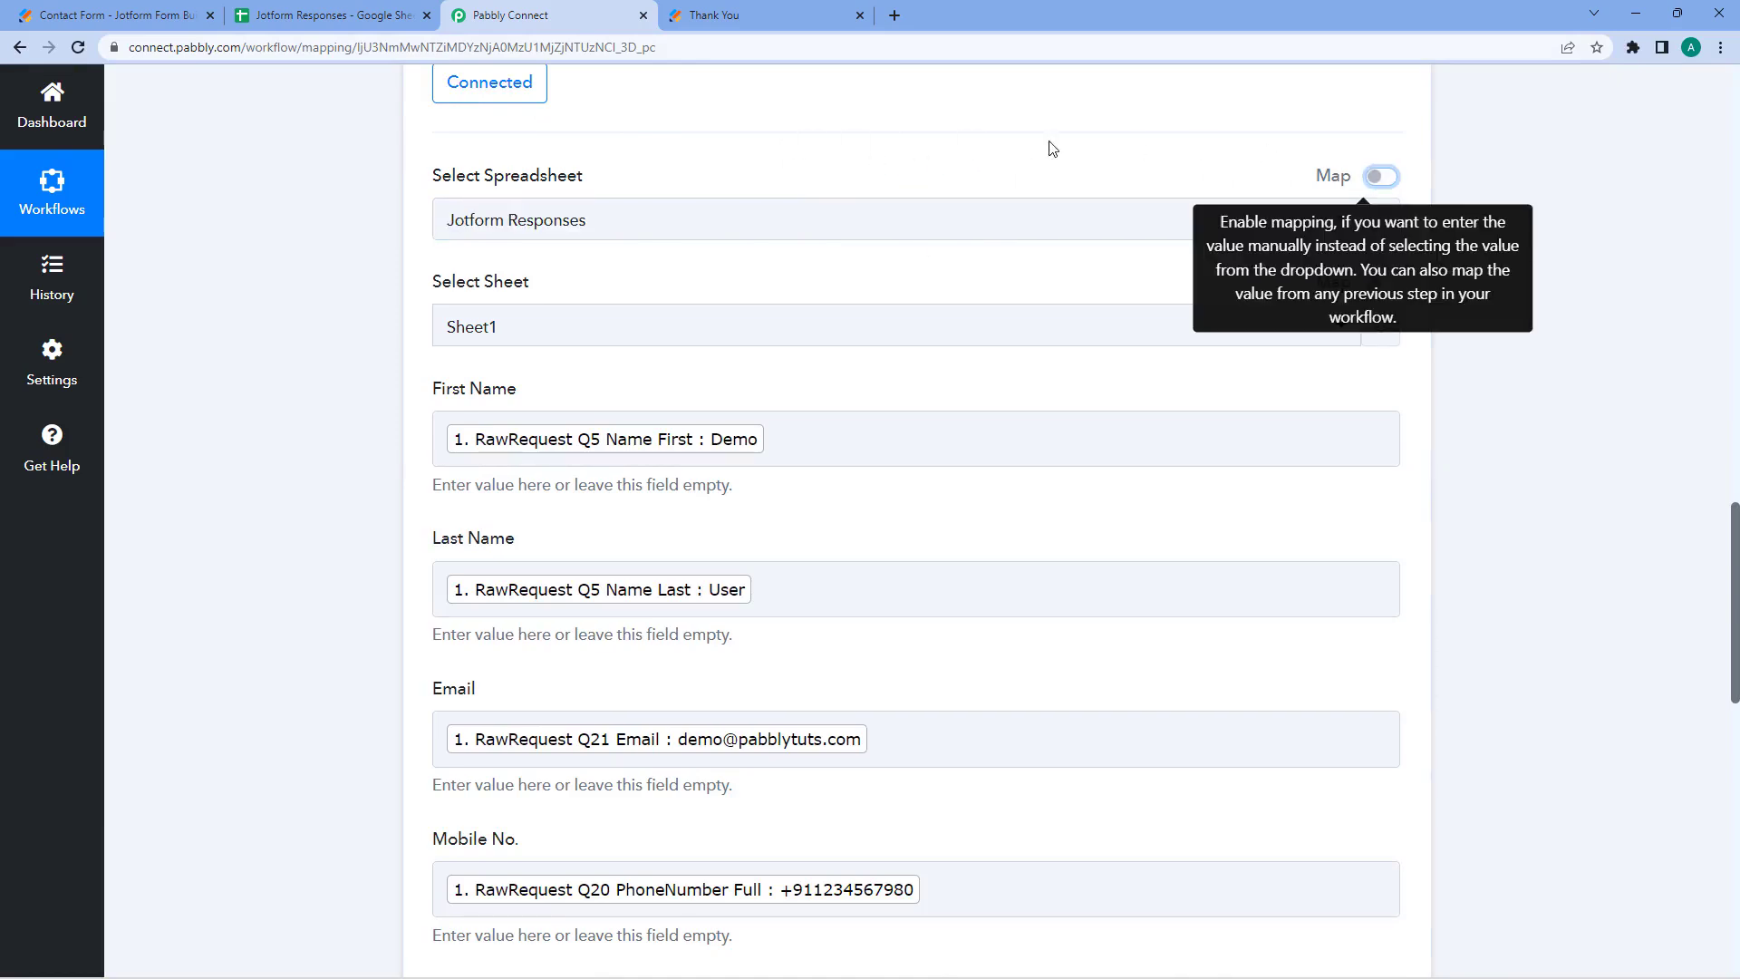
{"action": "left_click", "coordinate": [638, 220]}
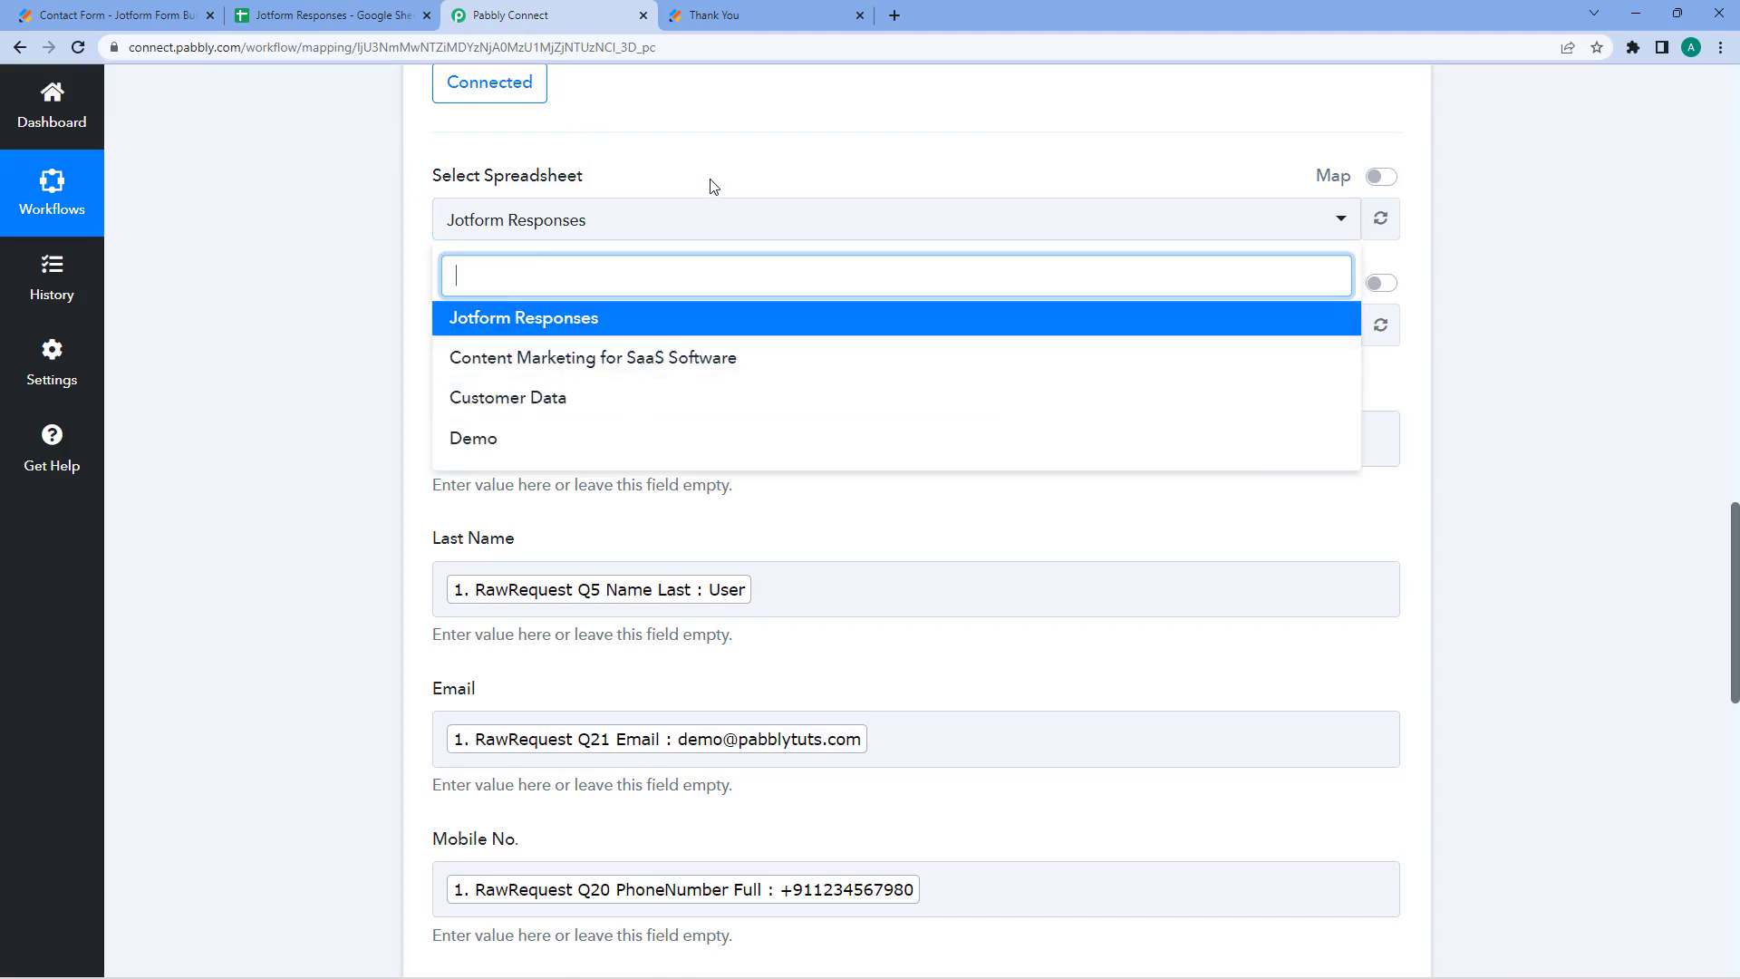
{"action": "left_click", "coordinate": [1378, 177]}
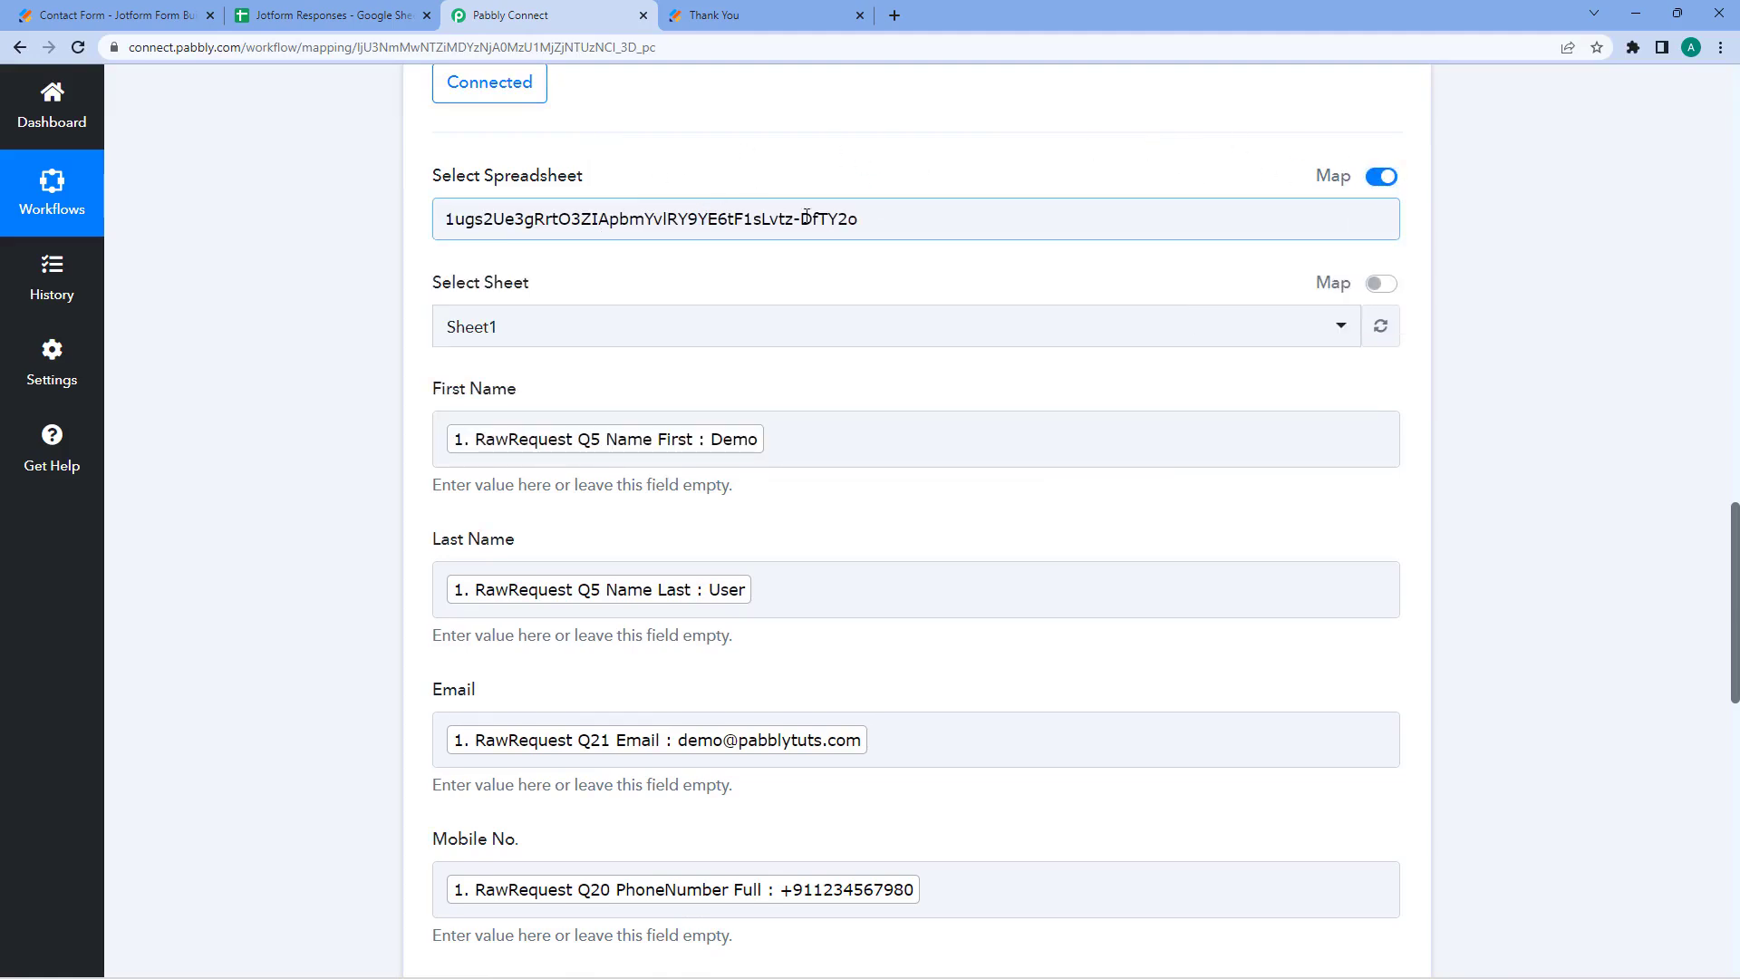
{"action": "scroll", "coordinate": [832, 161], "scroll_direction": "up", "scroll_amount": 10}
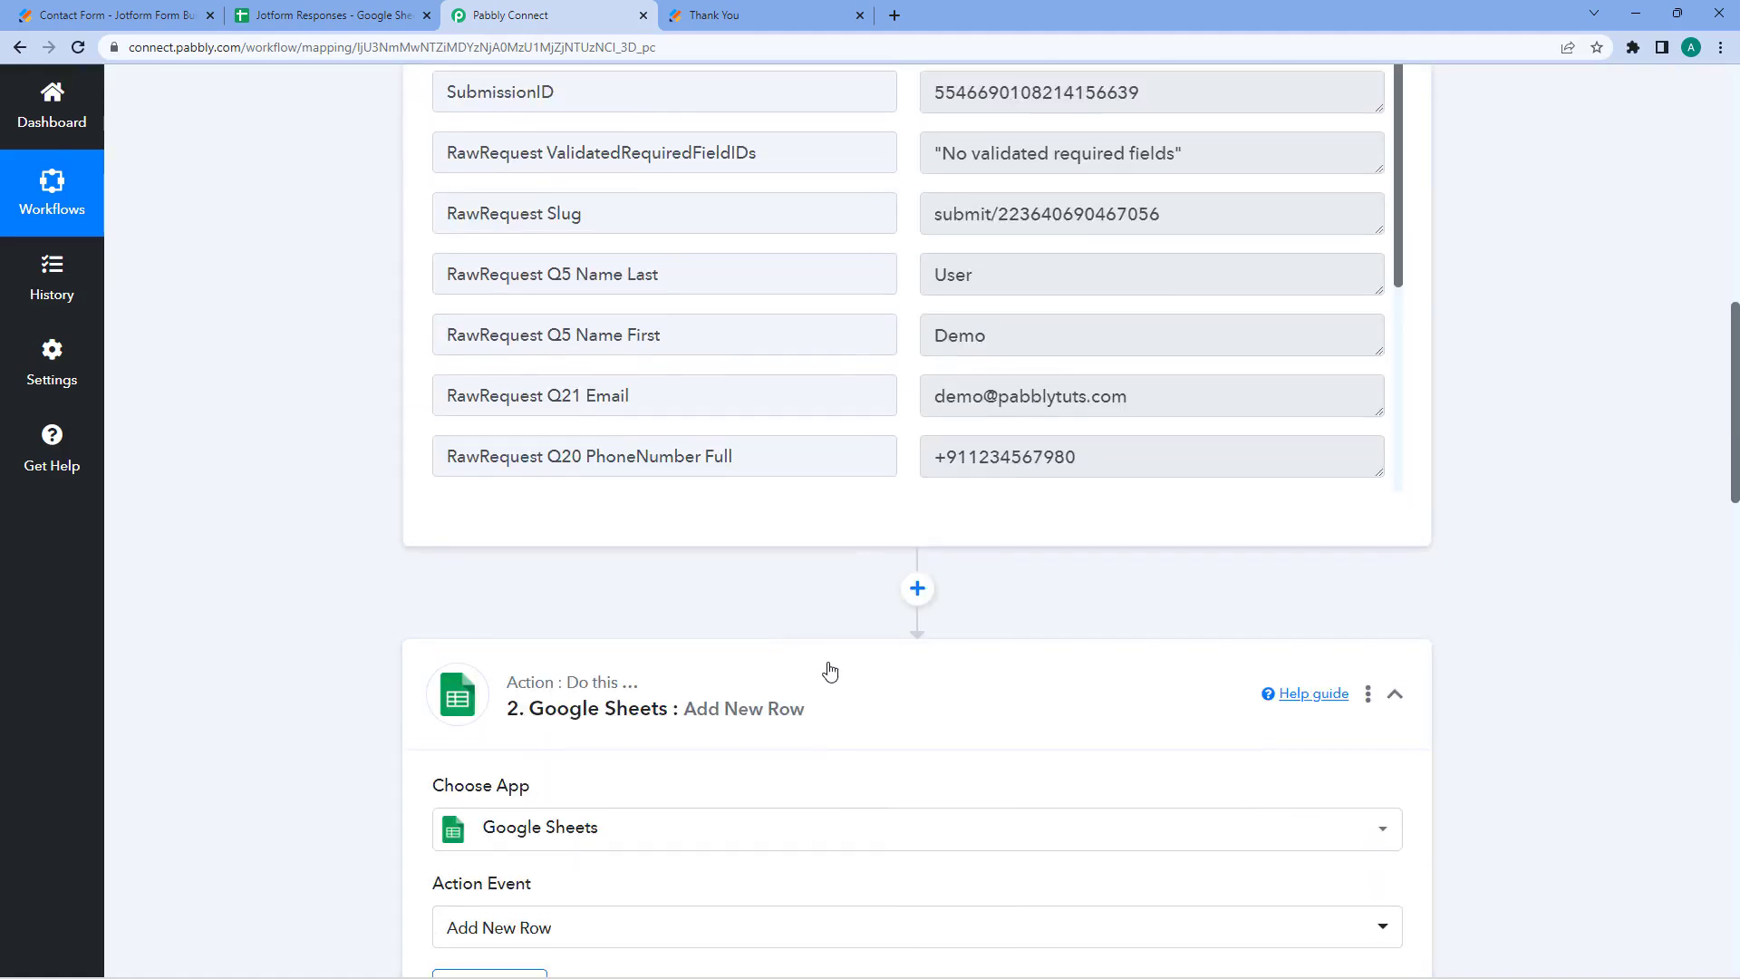
{"action": "scroll", "coordinate": [770, 602], "scroll_direction": "down", "scroll_amount": 6}
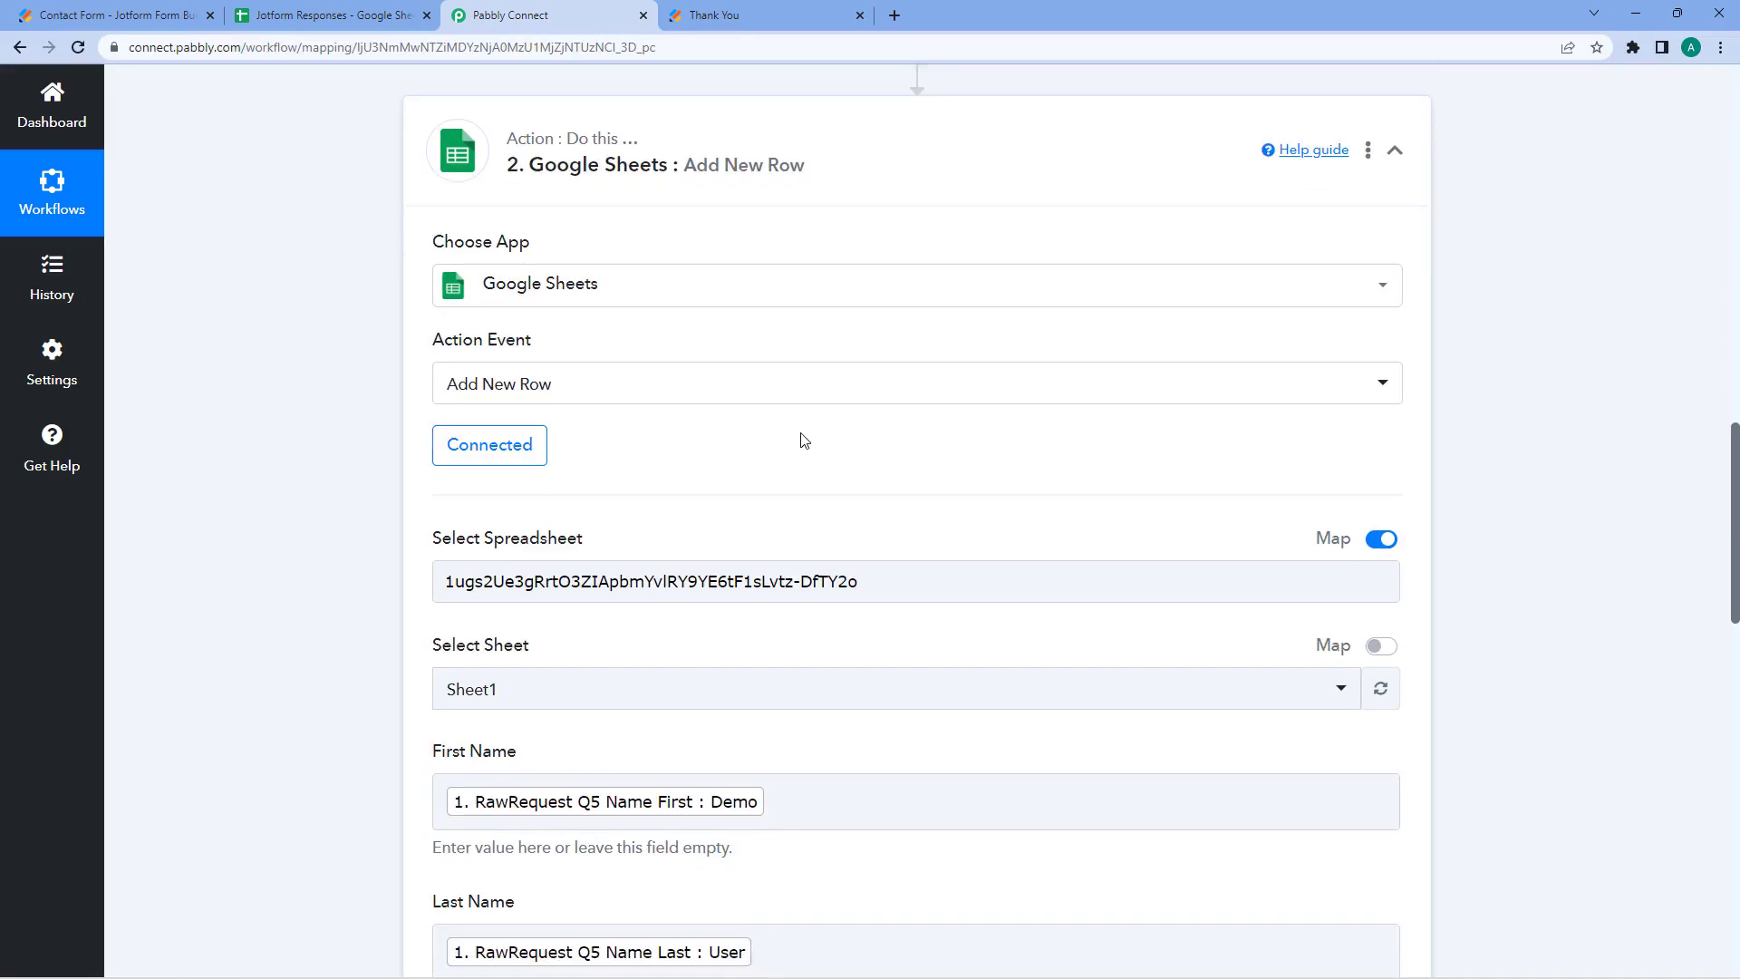
{"action": "scroll", "coordinate": [801, 440], "scroll_direction": "down", "scroll_amount": 2}
{"action": "left_click_drag", "start_coordinate": [446, 400], "coordinate": [887, 400]}
{"action": "left_click", "coordinate": [859, 352]}
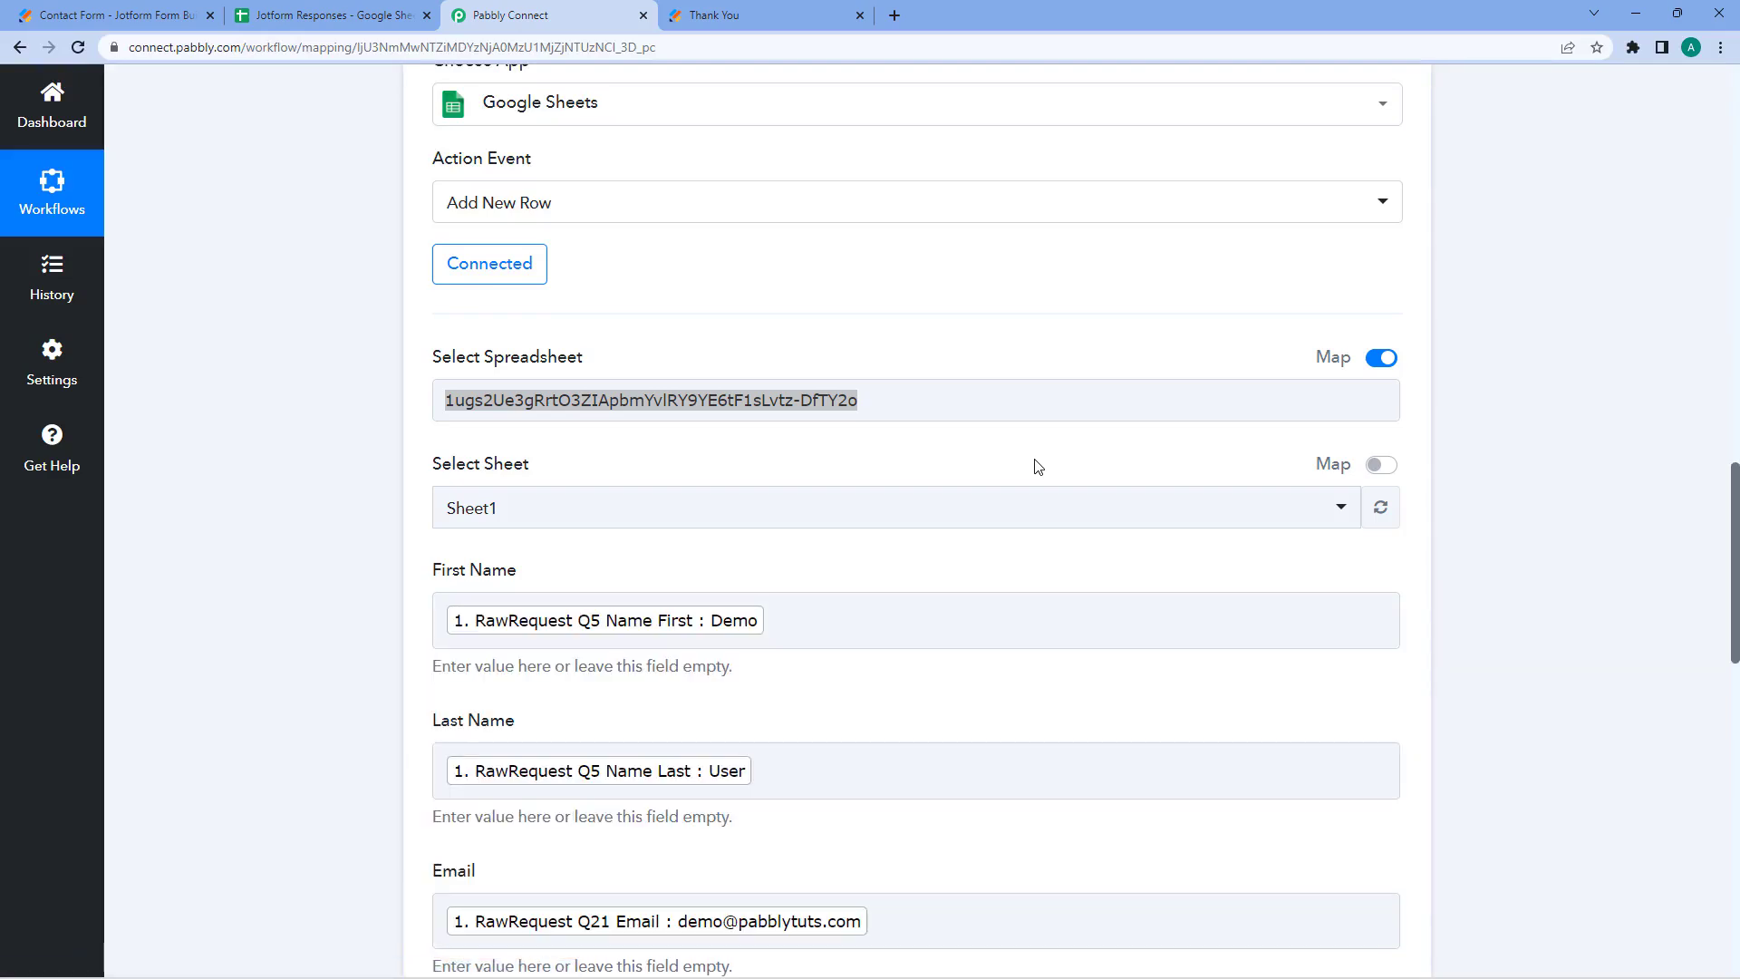
- Turn Map off for Select Spreadsheet, leaving Jotform Responses picked from the list
{"action": "left_click", "coordinate": [1015, 404]}
{"action": "left_click", "coordinate": [1001, 346]}
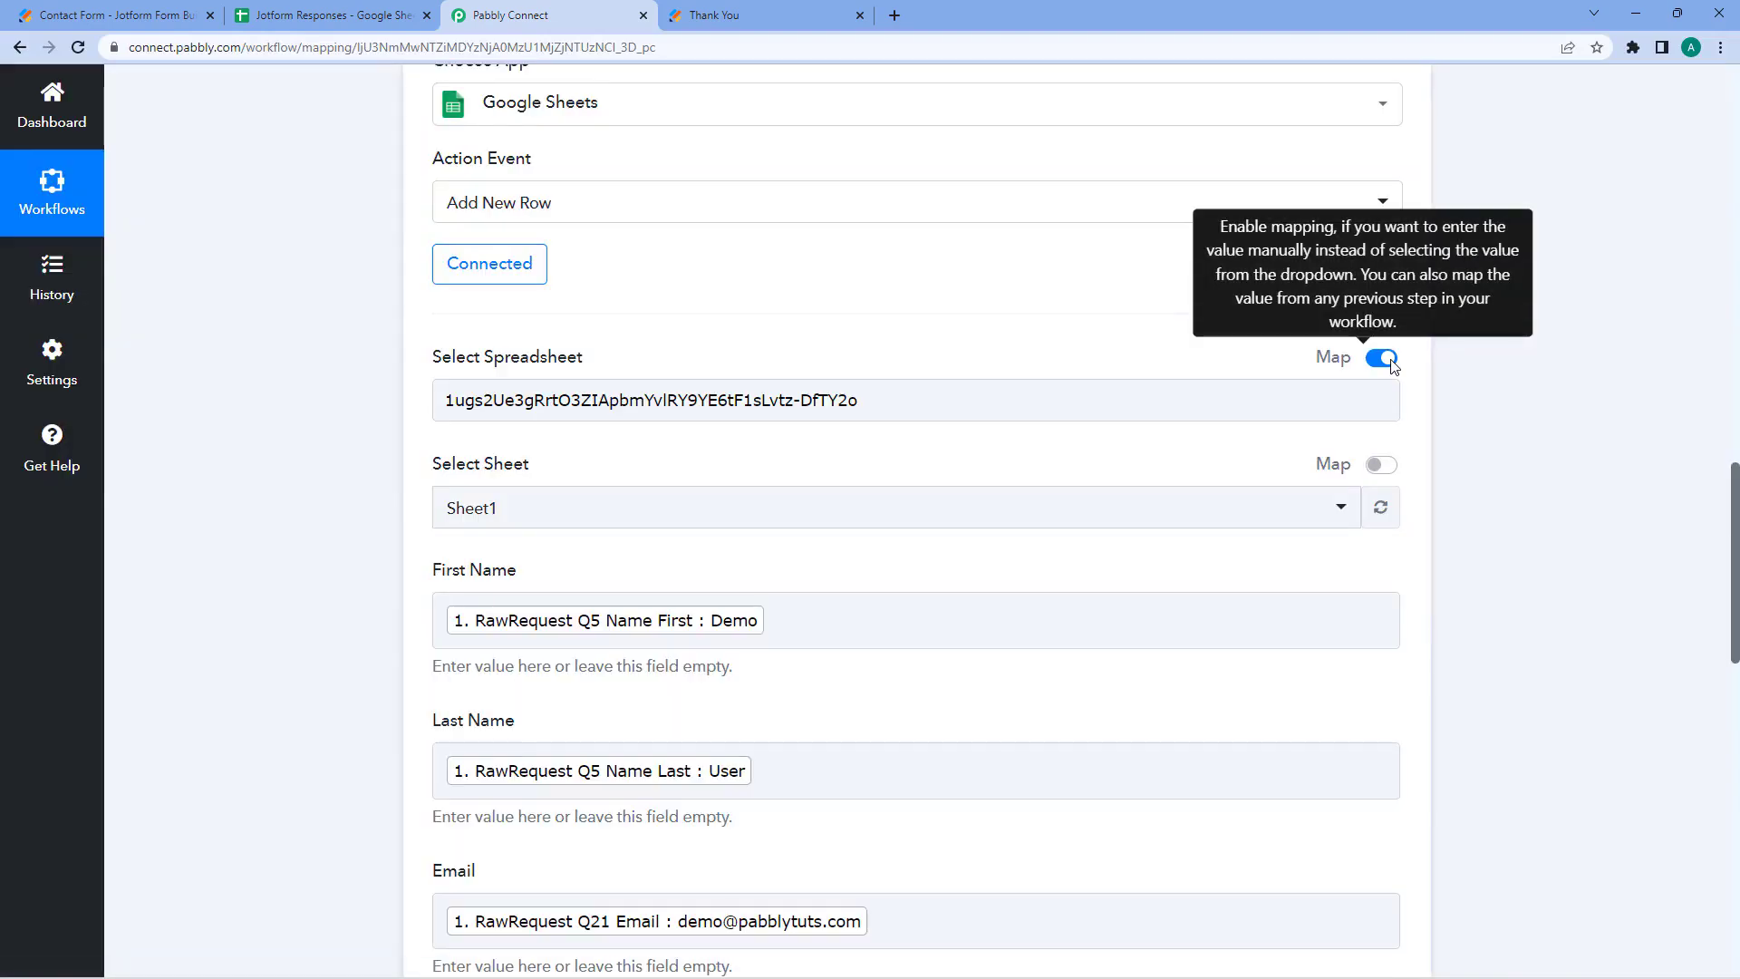
{"action": "left_click", "coordinate": [1389, 360]}
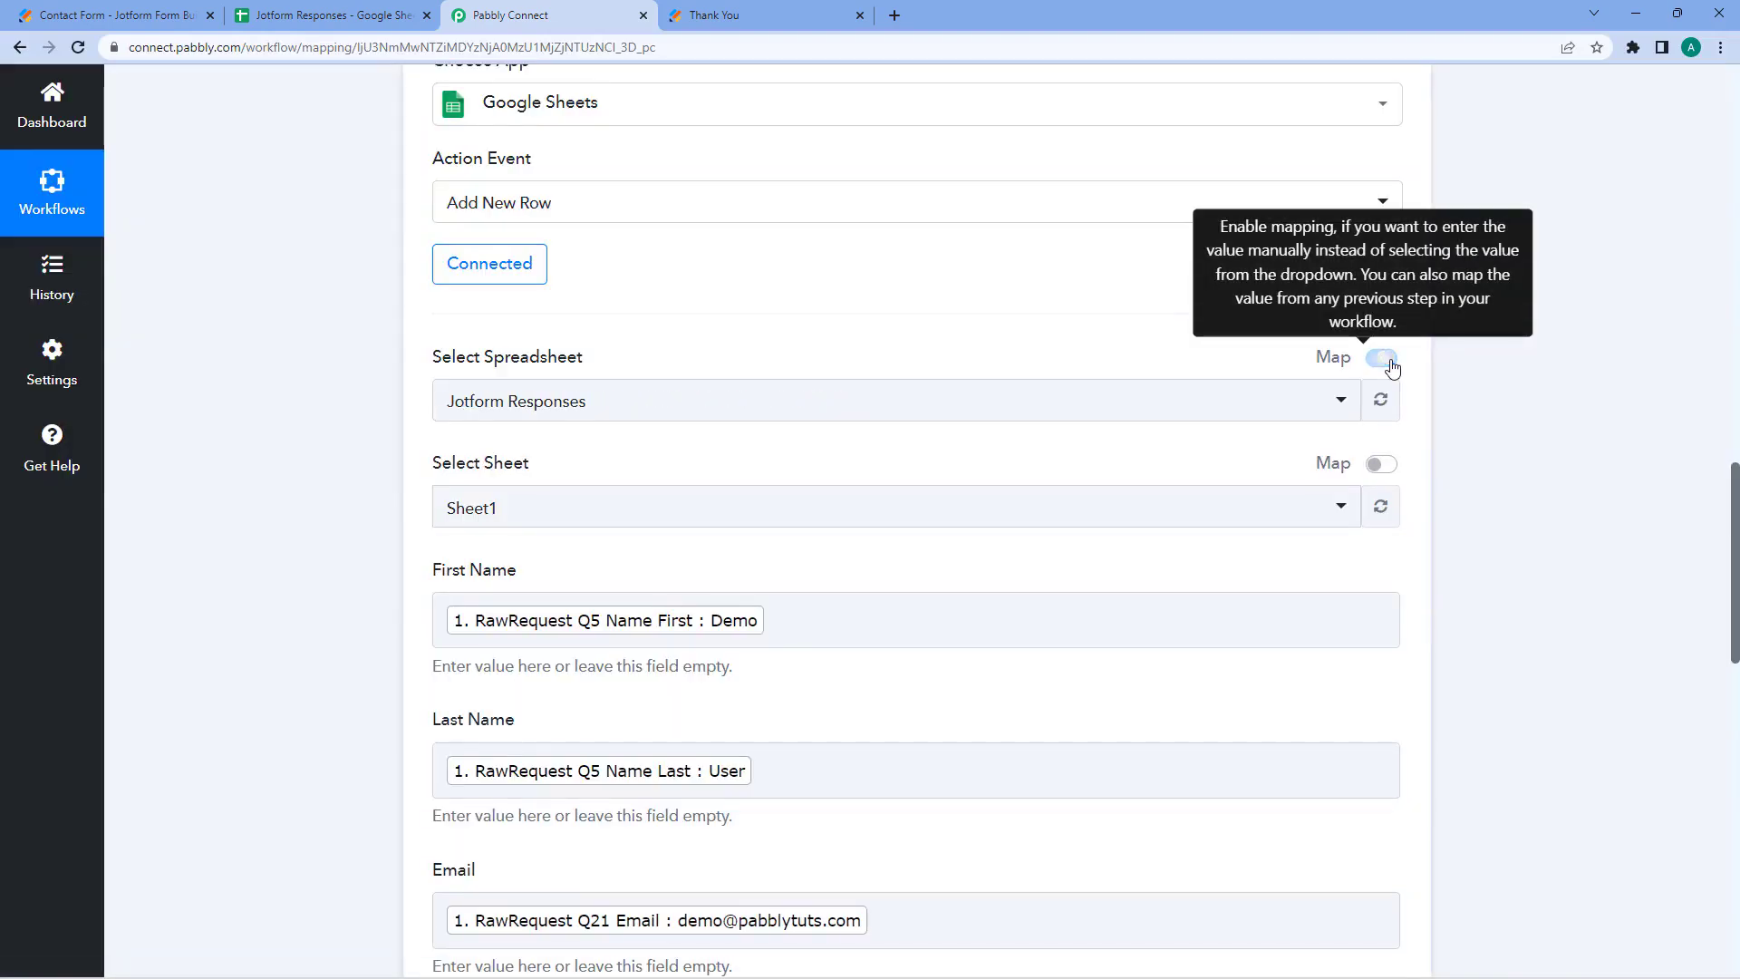
{"action": "scroll", "coordinate": [631, 456], "scroll_direction": "down", "scroll_amount": 2}
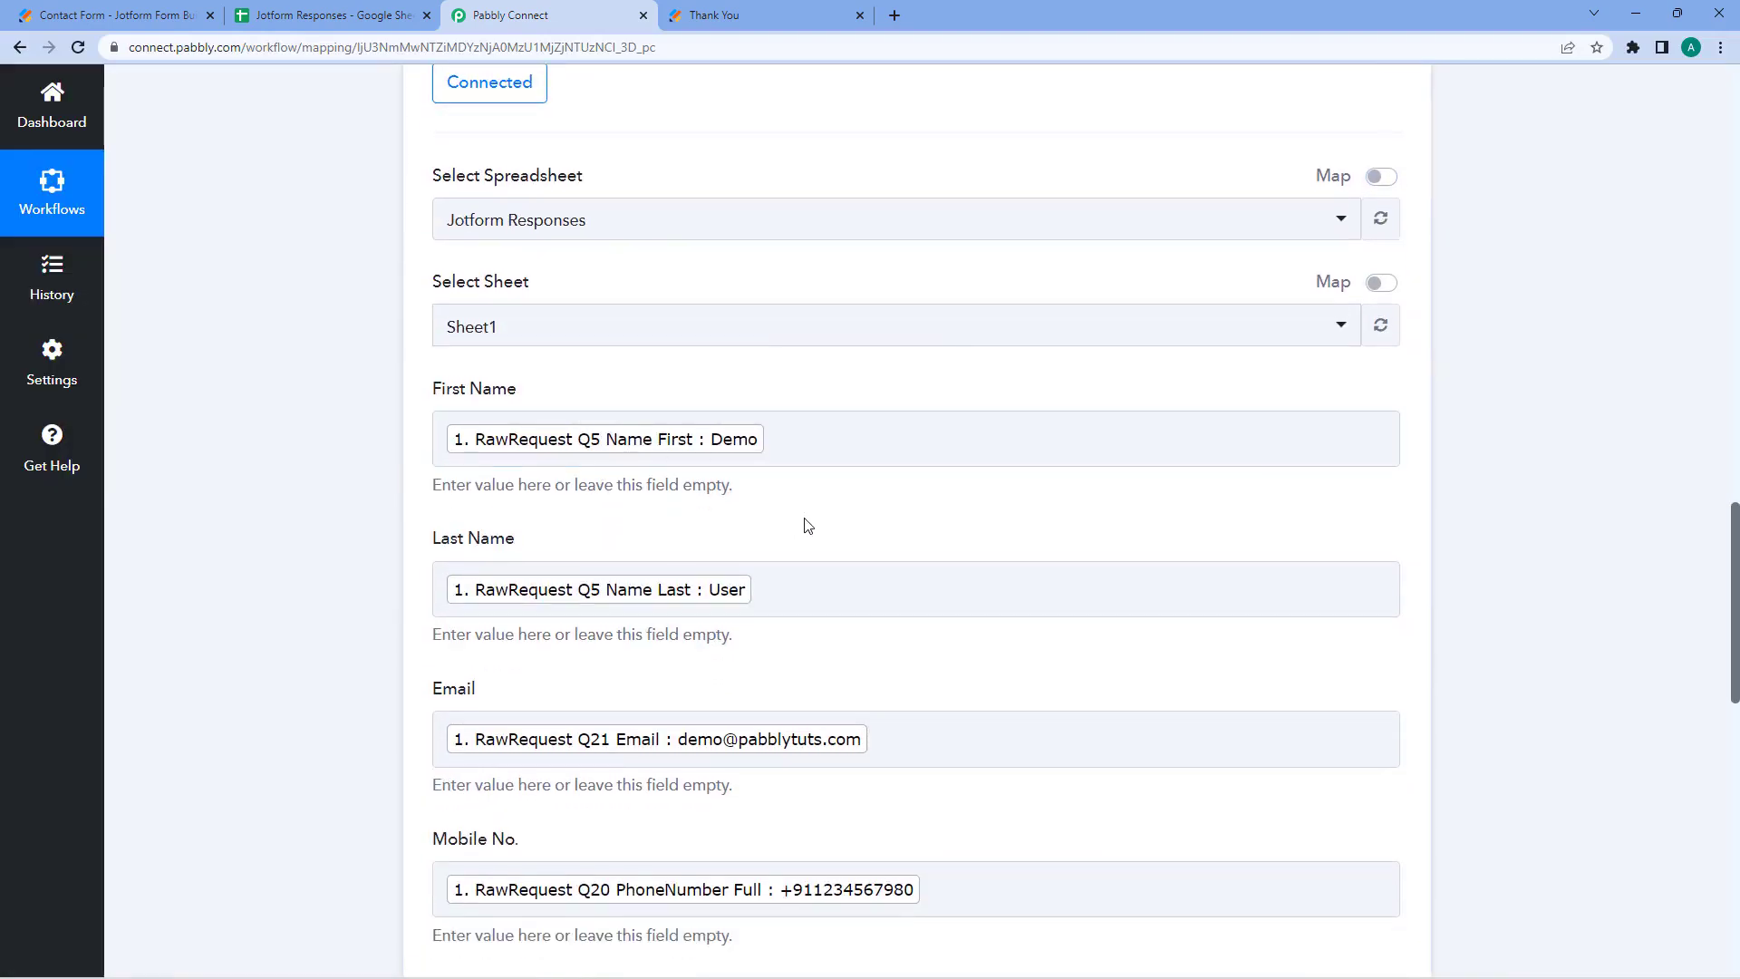
{"action": "scroll", "coordinate": [807, 525], "scroll_direction": "up", "scroll_amount": 7}
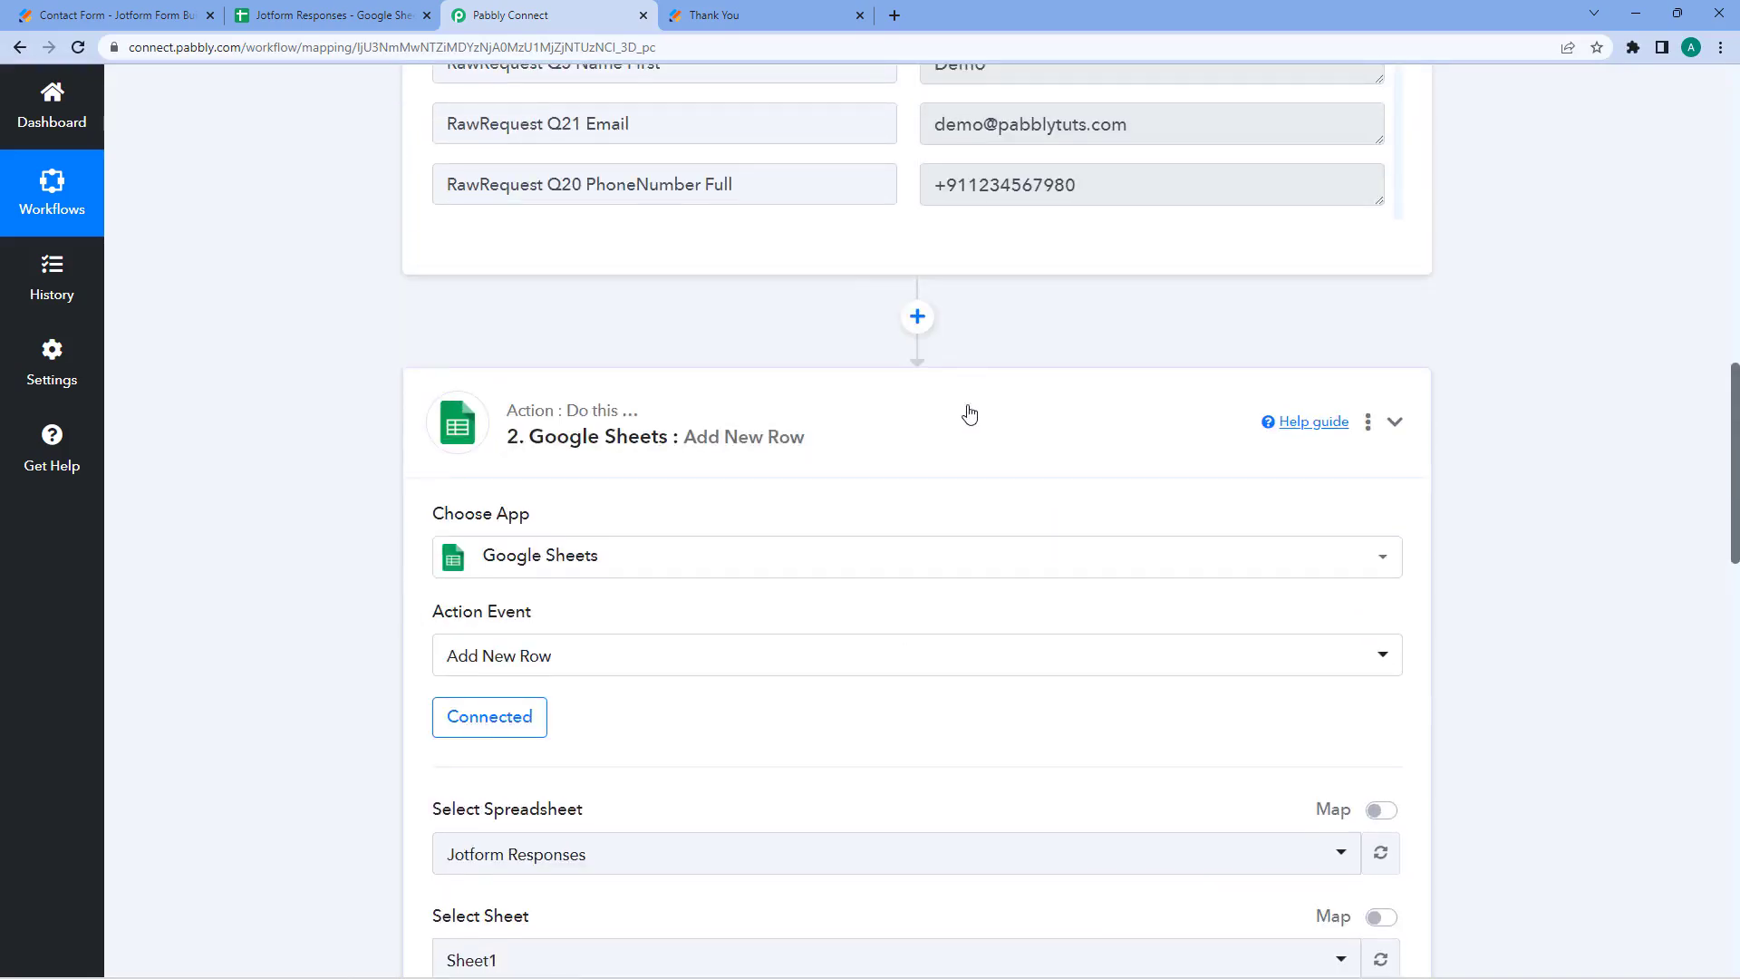
- Collapse the Google Sheets action and JotForm trigger panels to their headers
{"action": "left_click", "coordinate": [969, 414]}
{"action": "scroll", "coordinate": [1484, 404], "scroll_direction": "up", "scroll_amount": 12}
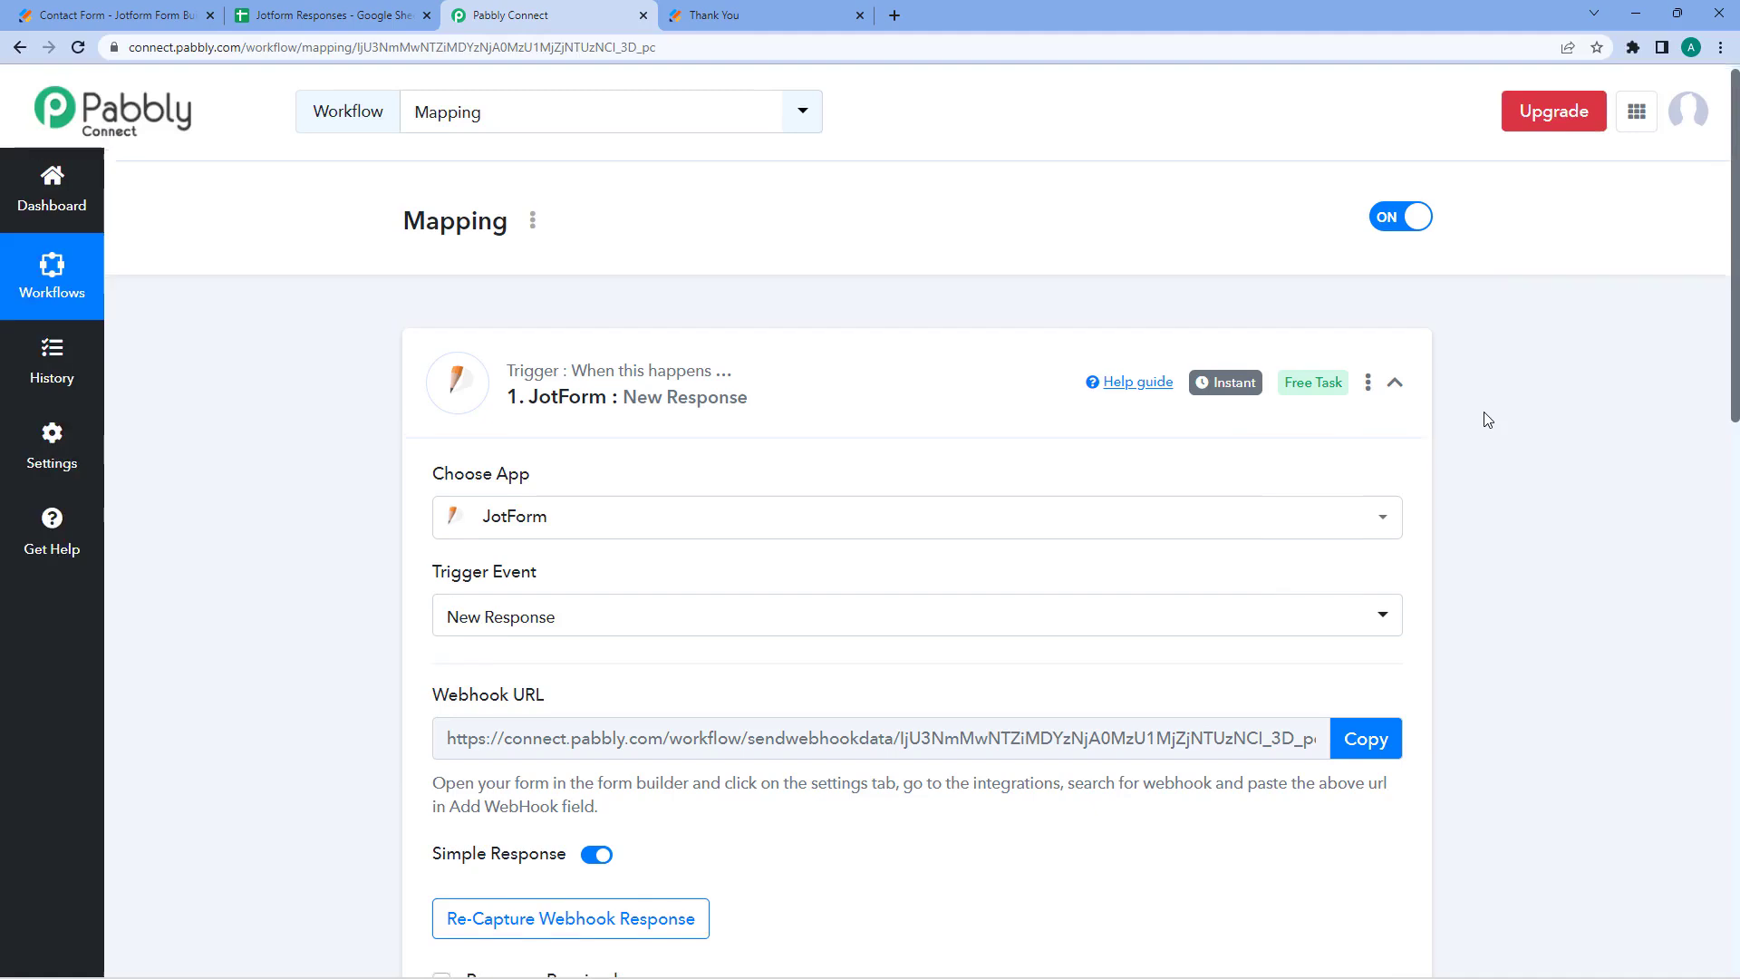
{"action": "left_click", "coordinate": [904, 382]}
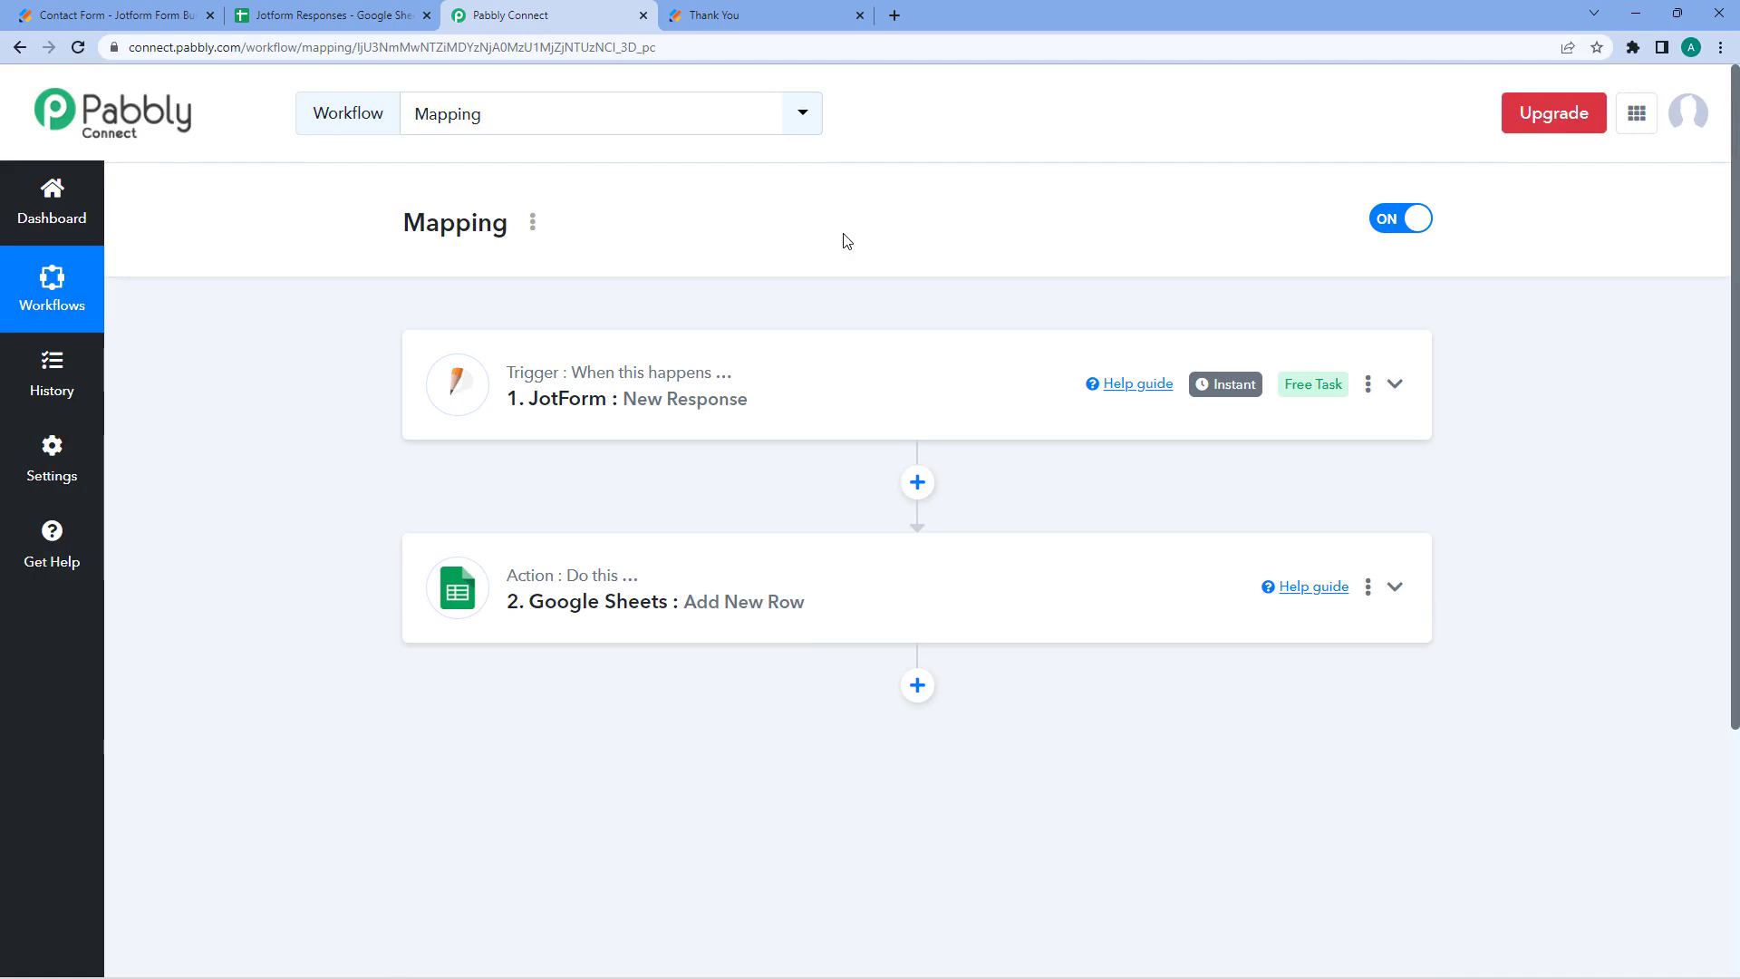
- Save the Google Sheets Add New Row settings and collapse that panel again
{"action": "scroll", "coordinate": [843, 240], "scroll_direction": "down", "scroll_amount": 3}
{"action": "left_click", "coordinate": [850, 327]}
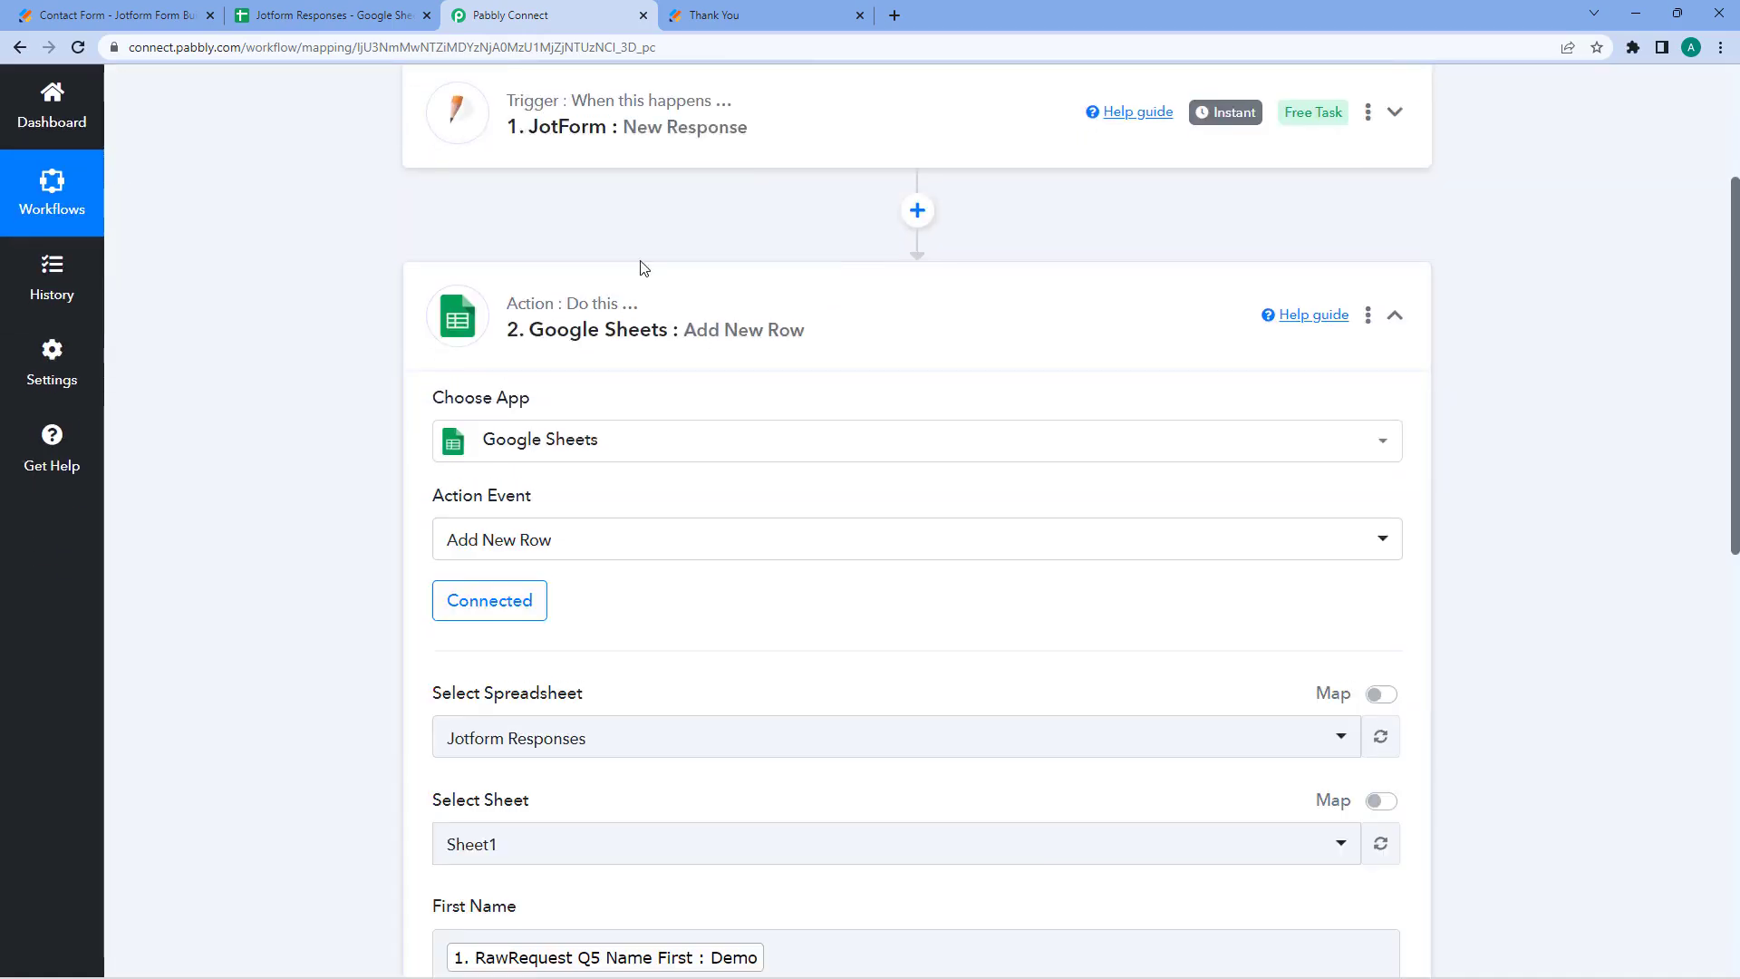
{"action": "scroll", "coordinate": [305, 434], "scroll_direction": "down", "scroll_amount": 13}
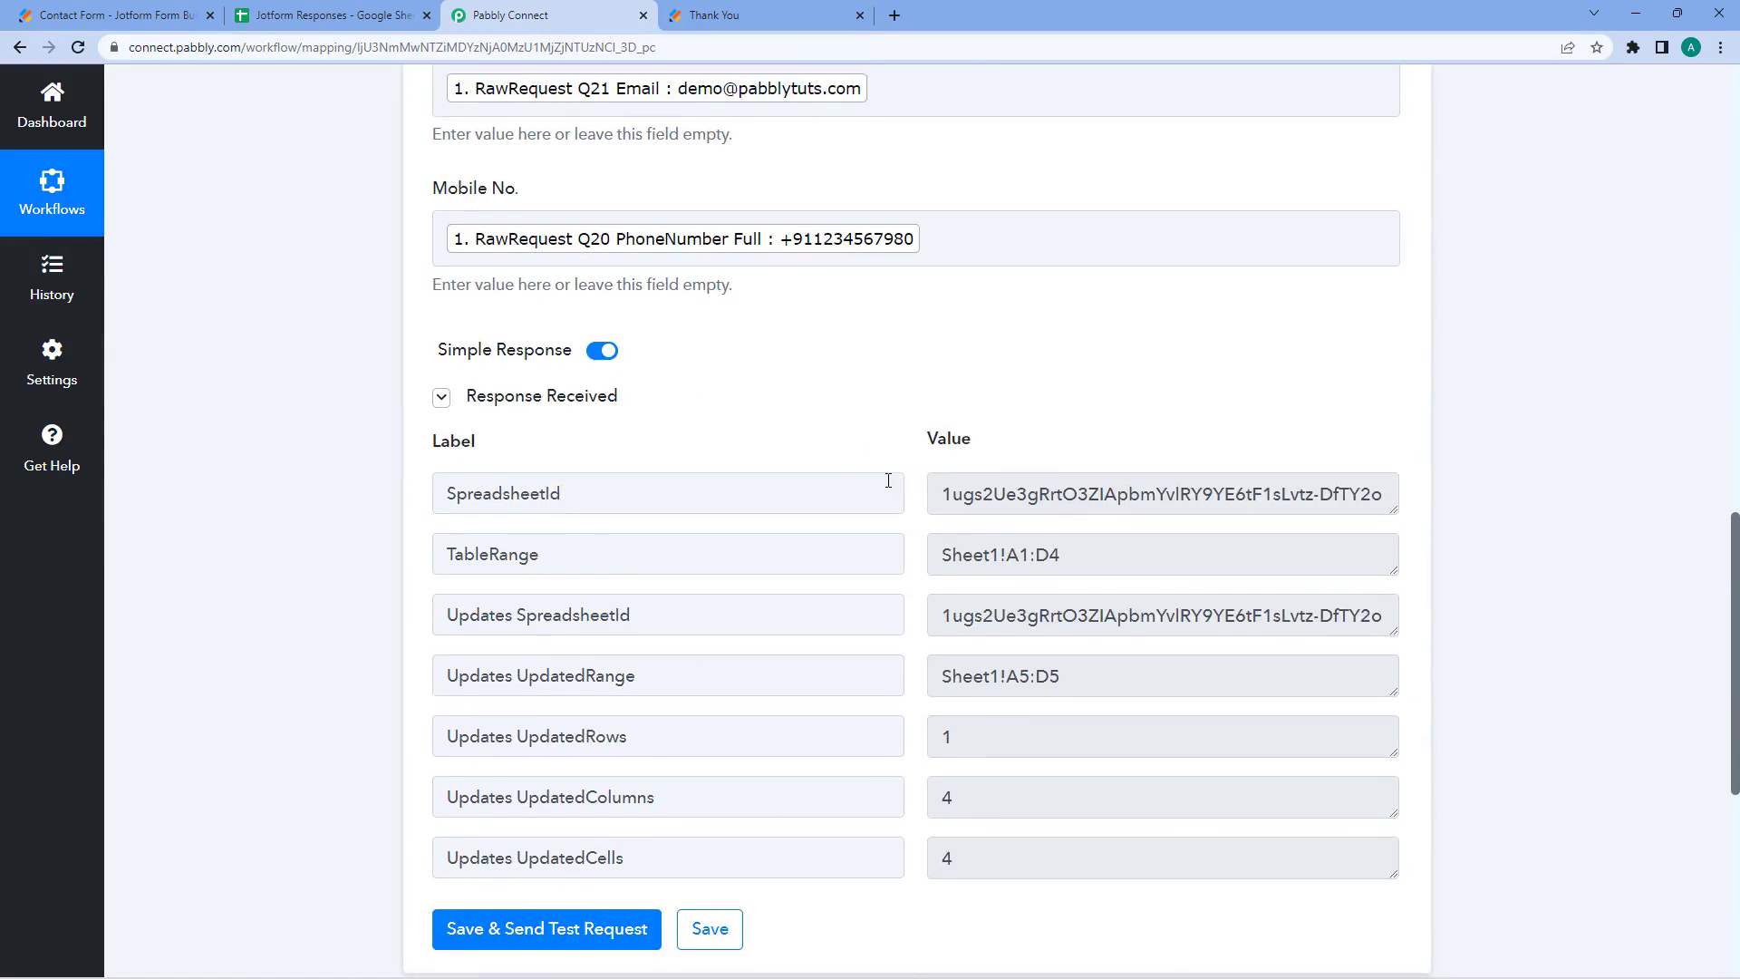
{"action": "scroll", "coordinate": [598, 428], "scroll_direction": "down", "scroll_amount": 1}
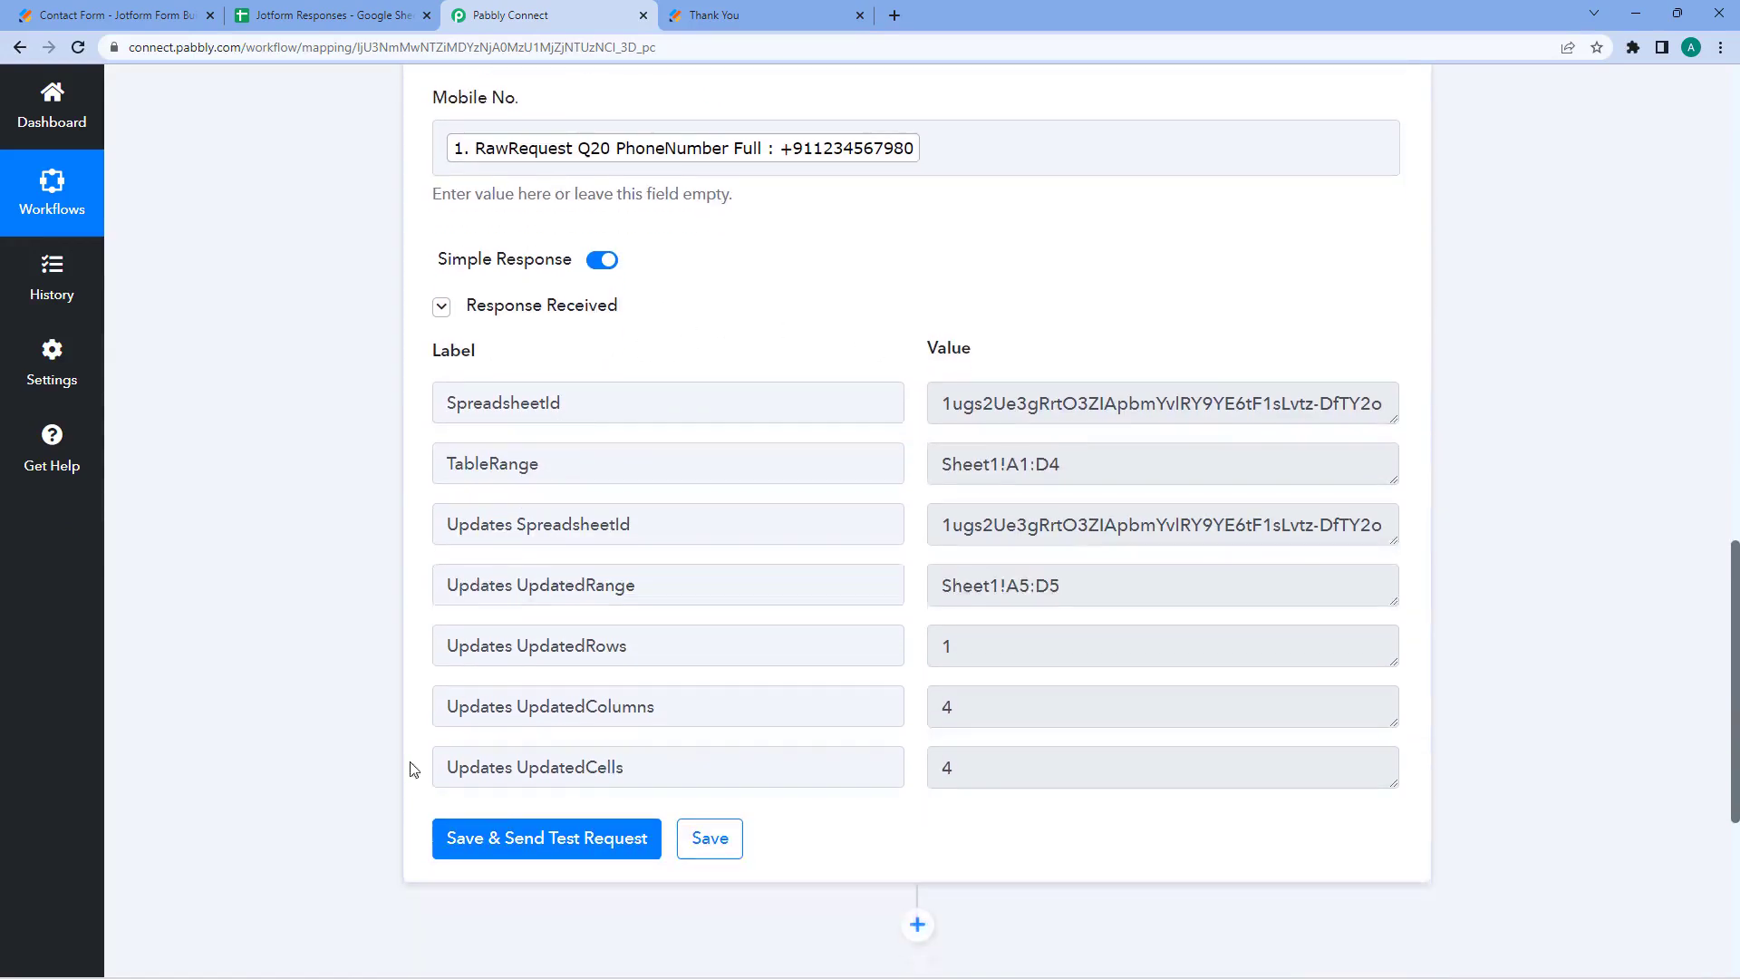
{"action": "left_click", "coordinate": [689, 838]}
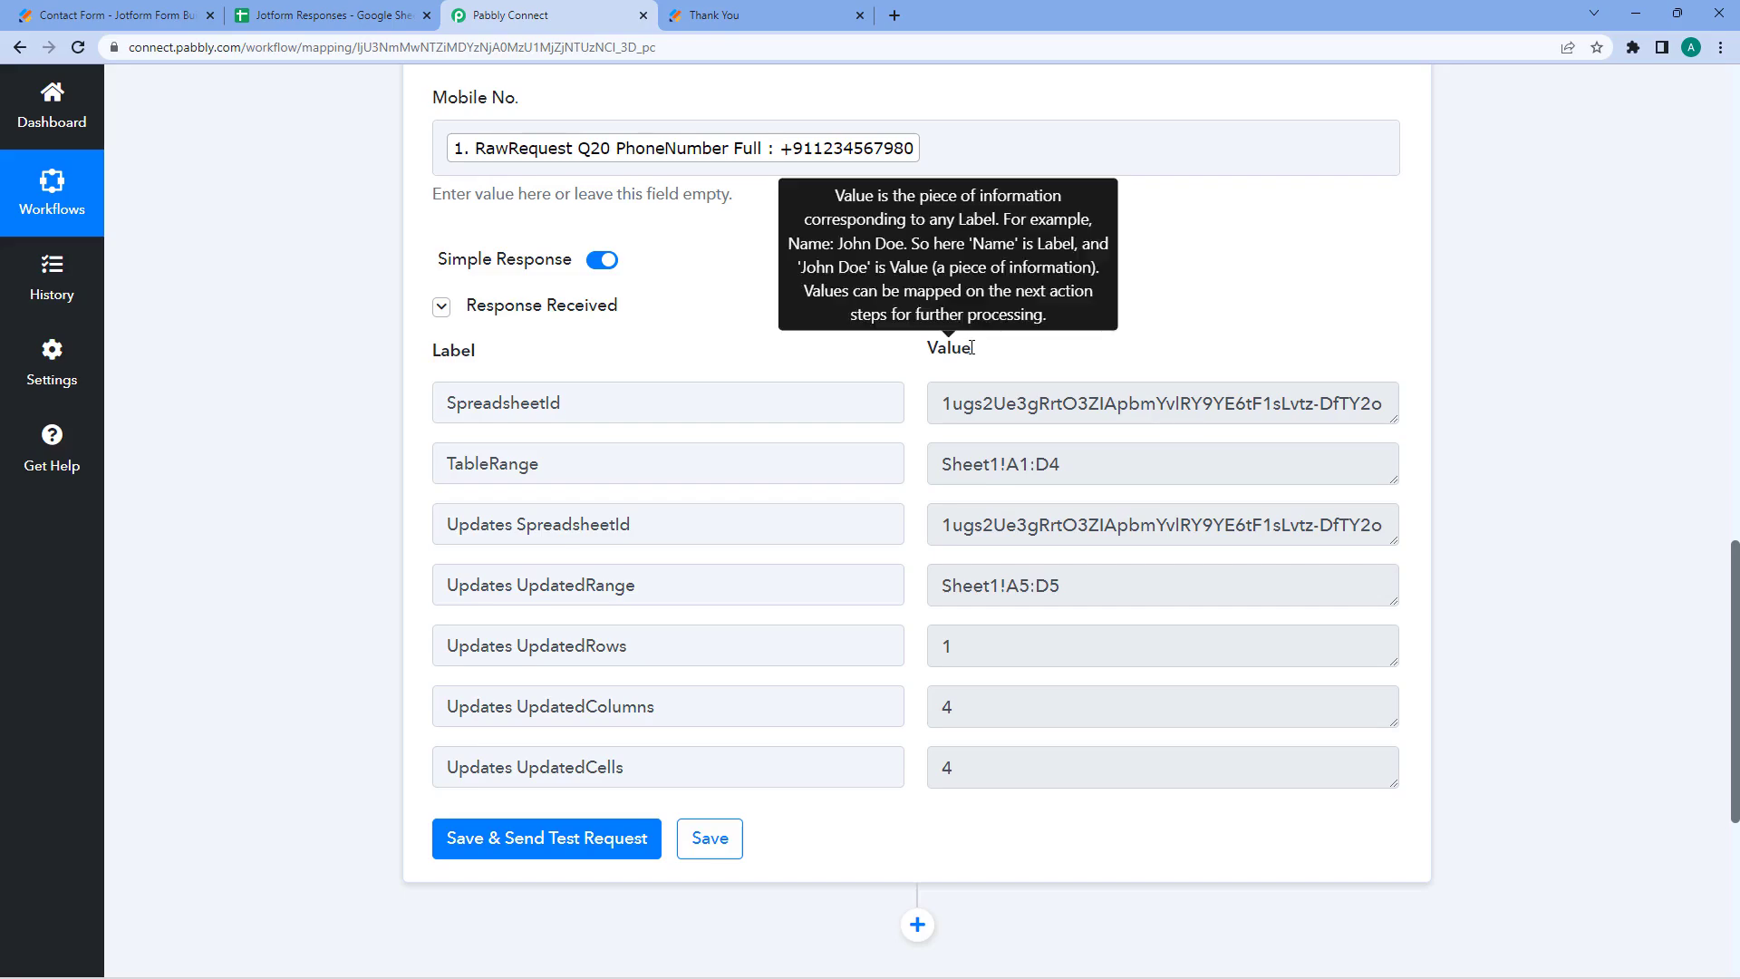
{"action": "scroll", "coordinate": [882, 338], "scroll_direction": "up", "scroll_amount": 14}
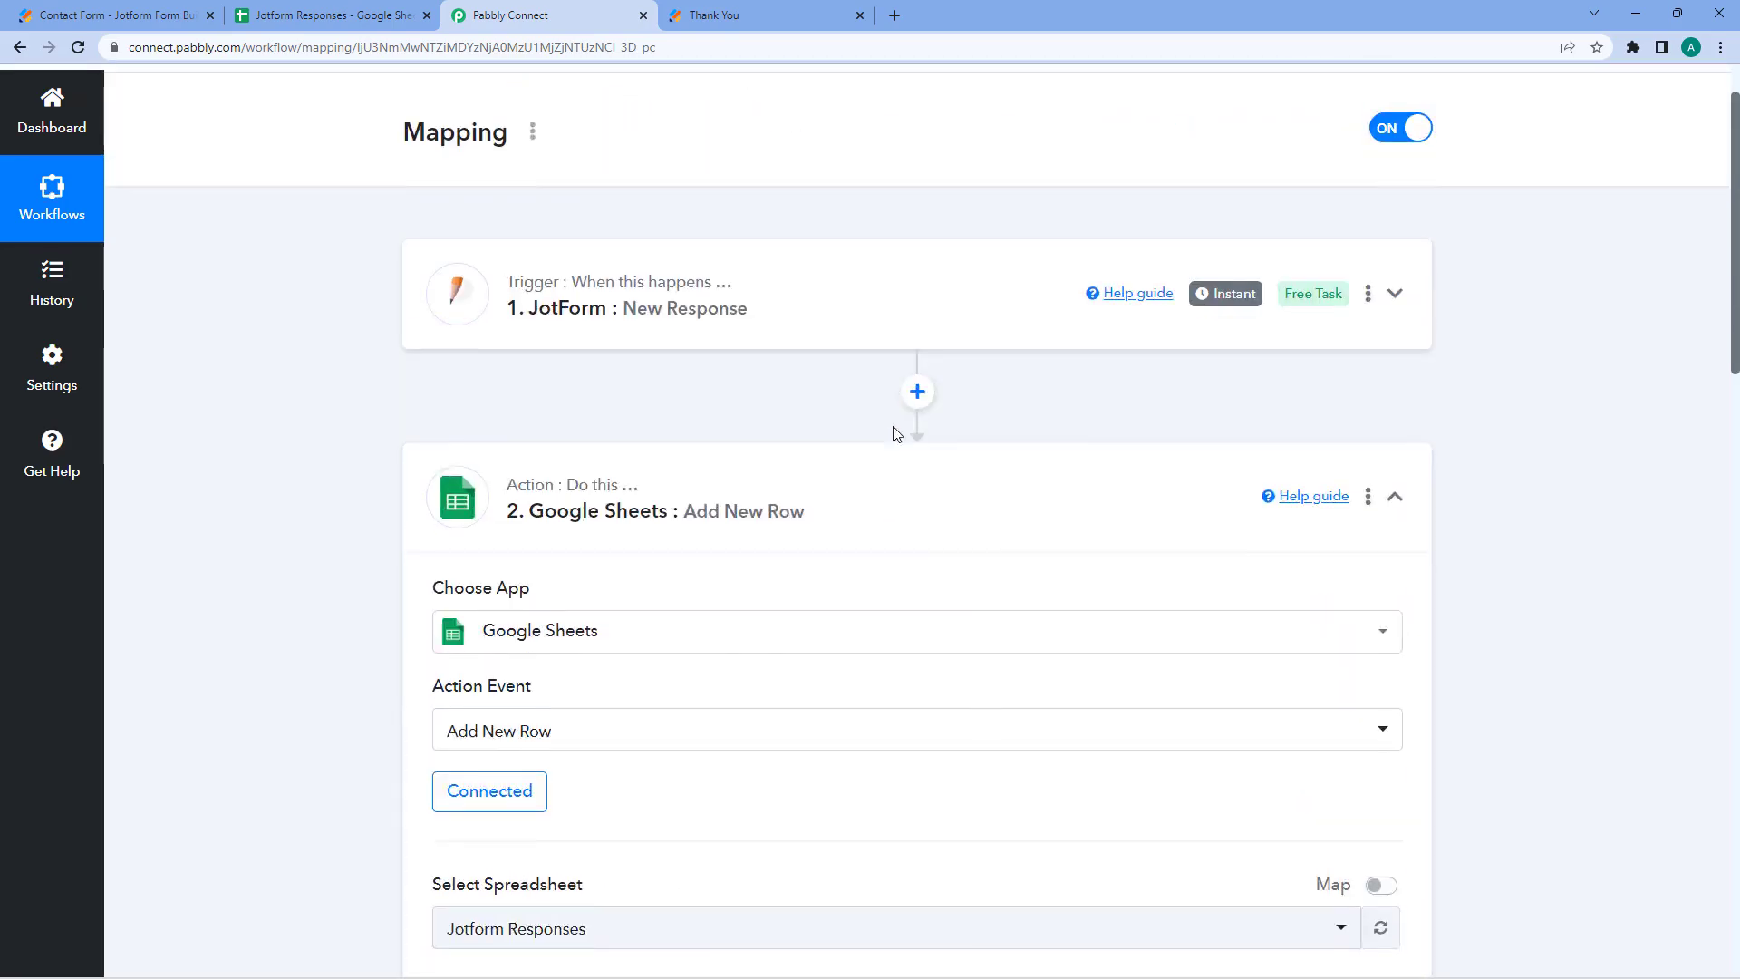
{"action": "left_click", "coordinate": [885, 452]}
{"action": "scroll", "coordinate": [886, 413], "scroll_direction": "up", "scroll_amount": 1}
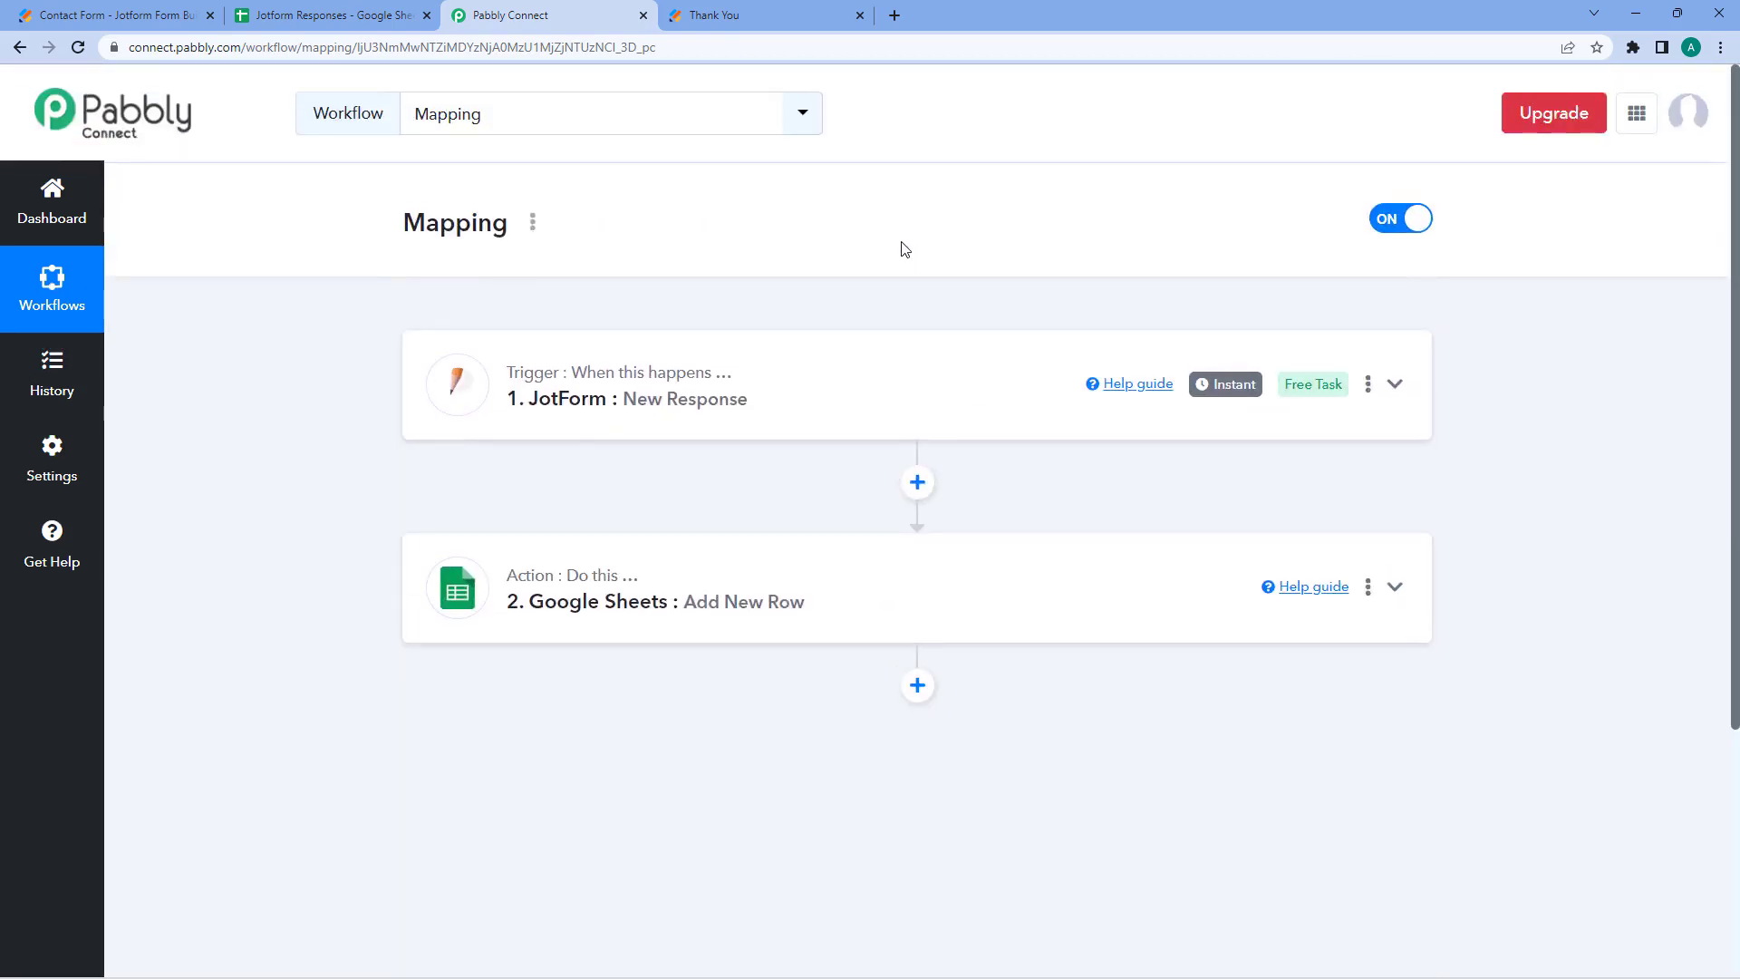